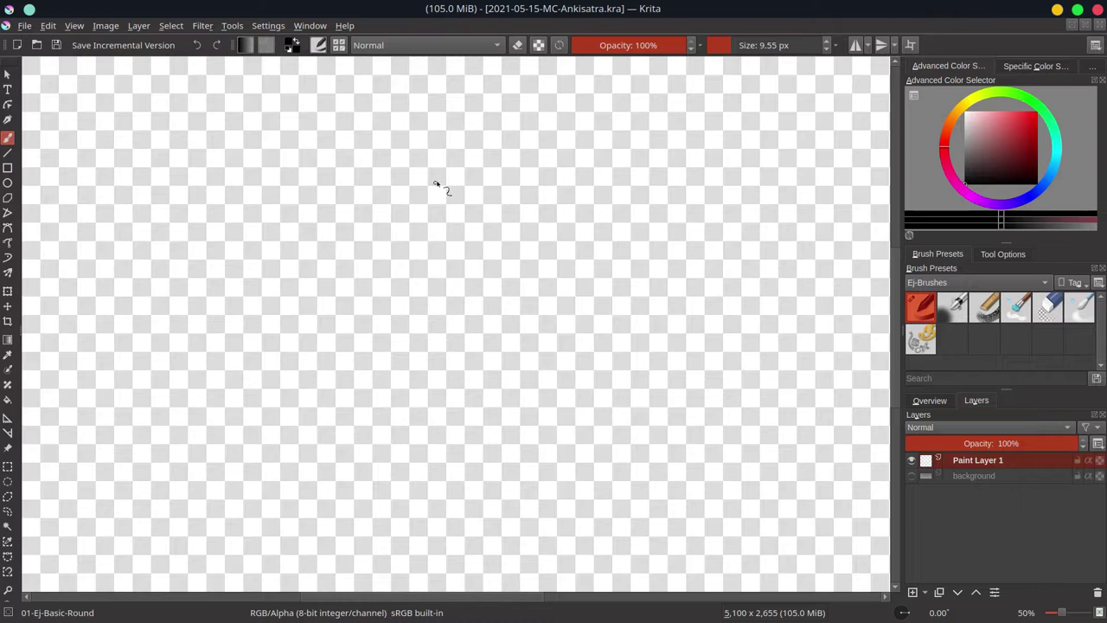
Sketch the figure's head, neck, shoulders, arms and torso sides with the round brush.
mouse_move(433, 160)
left_mouse_down()
mouse_move(432, 192)
mouse_move(485, 205)
left_mouse_up()
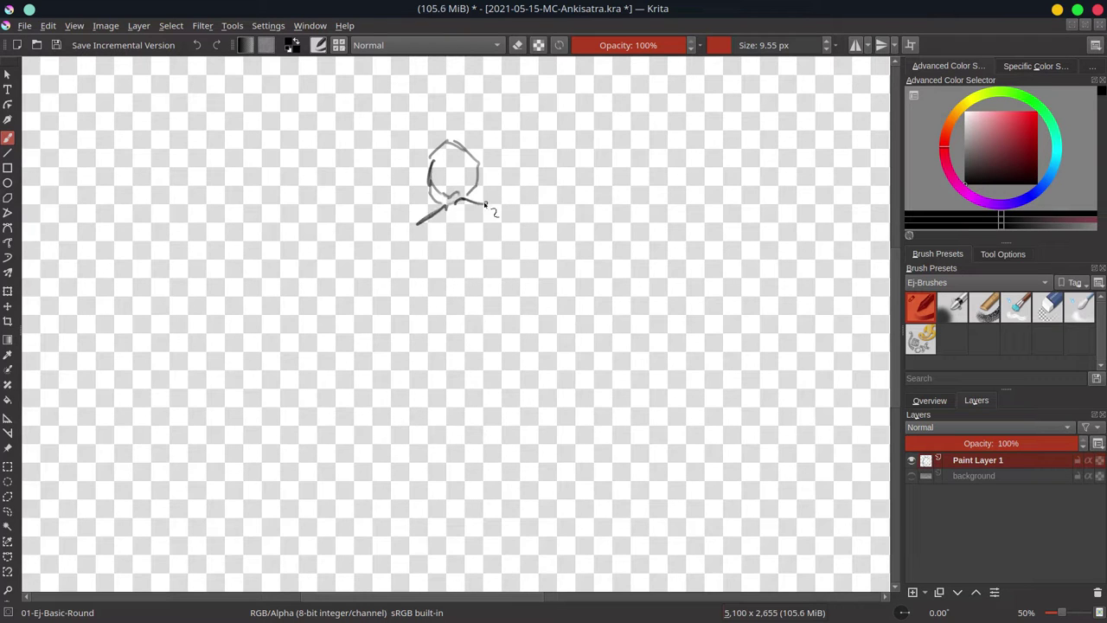
left_click_drag(429, 149, 475, 195)
left_click_drag(408, 228, 398, 284)
left_click_drag(504, 219, 526, 292)
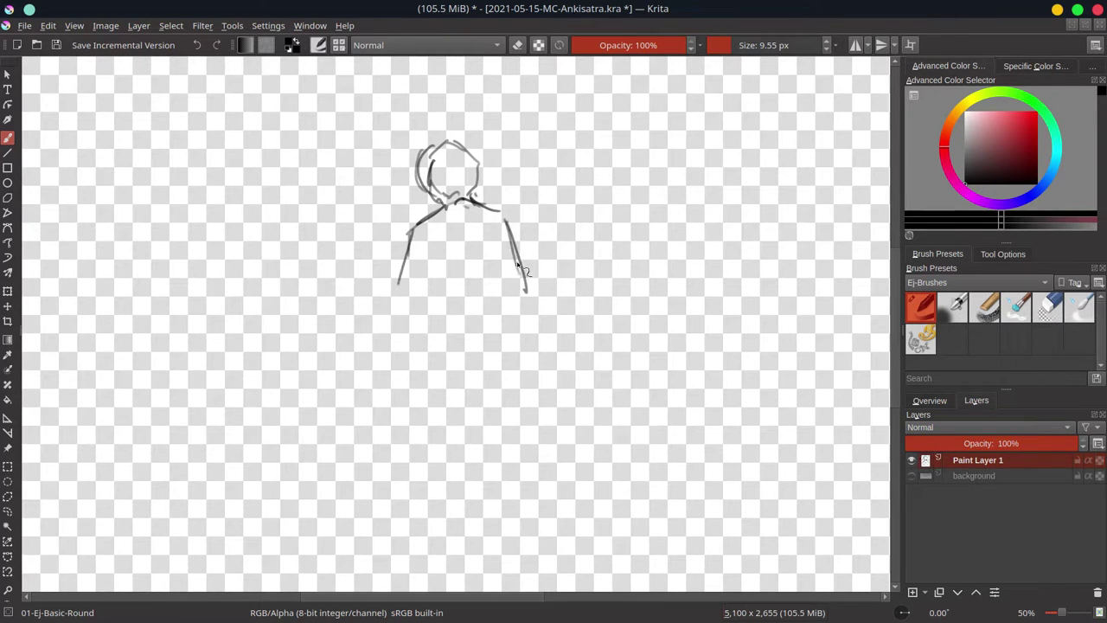
left_click_drag(437, 223, 453, 213)
mouse_move(482, 212)
left_mouse_down()
mouse_move(508, 238)
mouse_move(507, 342)
left_mouse_up()
left_click_drag(442, 343, 508, 339)
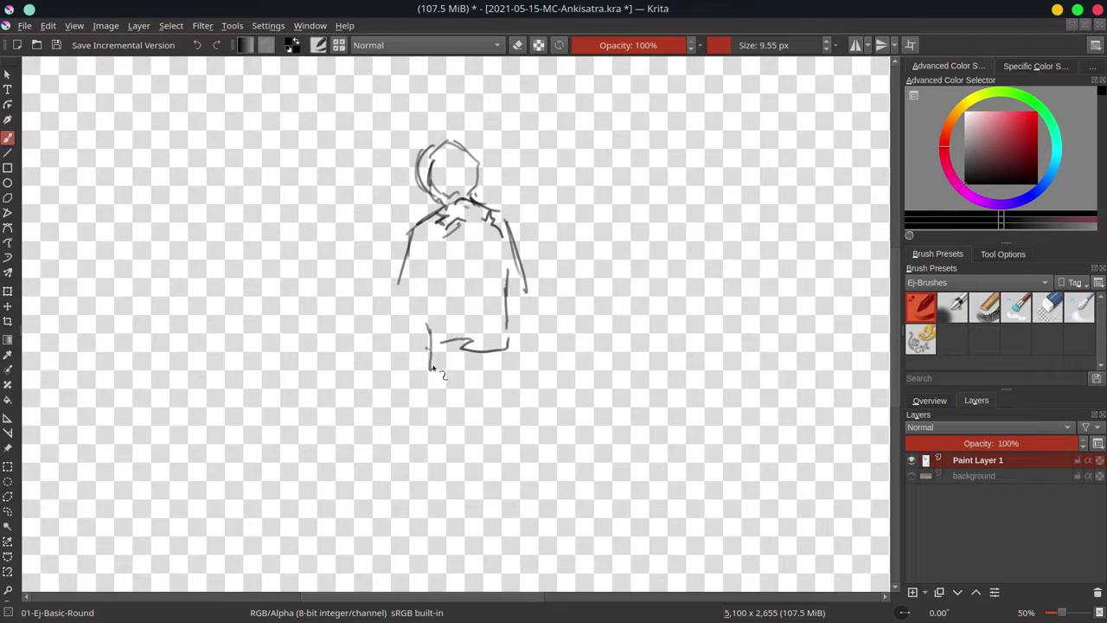
Sketch the figure's upper and lower legs with feet at the bottom.
left_click_drag(427, 339, 425, 424)
mouse_move(467, 353)
left_mouse_down()
mouse_move(448, 432)
mouse_move(492, 424)
left_mouse_up()
mouse_move(509, 326)
left_mouse_down()
mouse_move(520, 415)
mouse_move(500, 459)
left_mouse_up()
left_click_drag(520, 413, 533, 473)
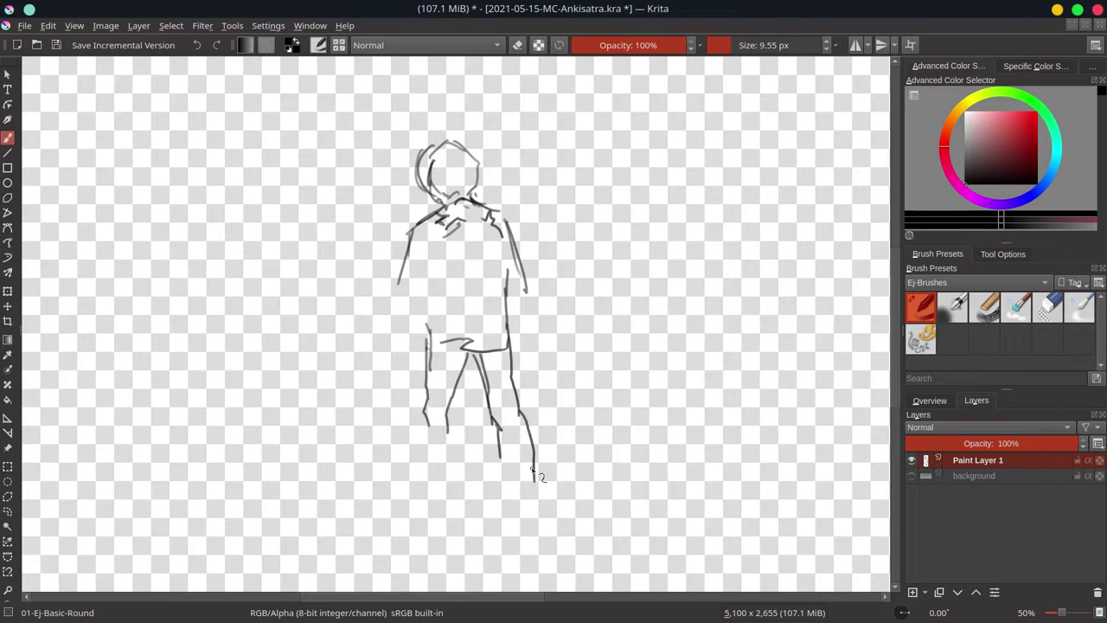
left_click_drag(425, 420, 422, 485)
left_click_drag(449, 424, 450, 478)
mouse_move(428, 478)
left_mouse_down()
mouse_move(451, 504)
mouse_move(528, 493)
left_mouse_up()
left_click_drag(505, 478, 519, 489)
Strengthen the left arm, sketch a backpack, and add long leg lines with a ground line.
mouse_move(414, 232)
left_mouse_down()
mouse_move(407, 296)
mouse_move(424, 323)
left_mouse_up()
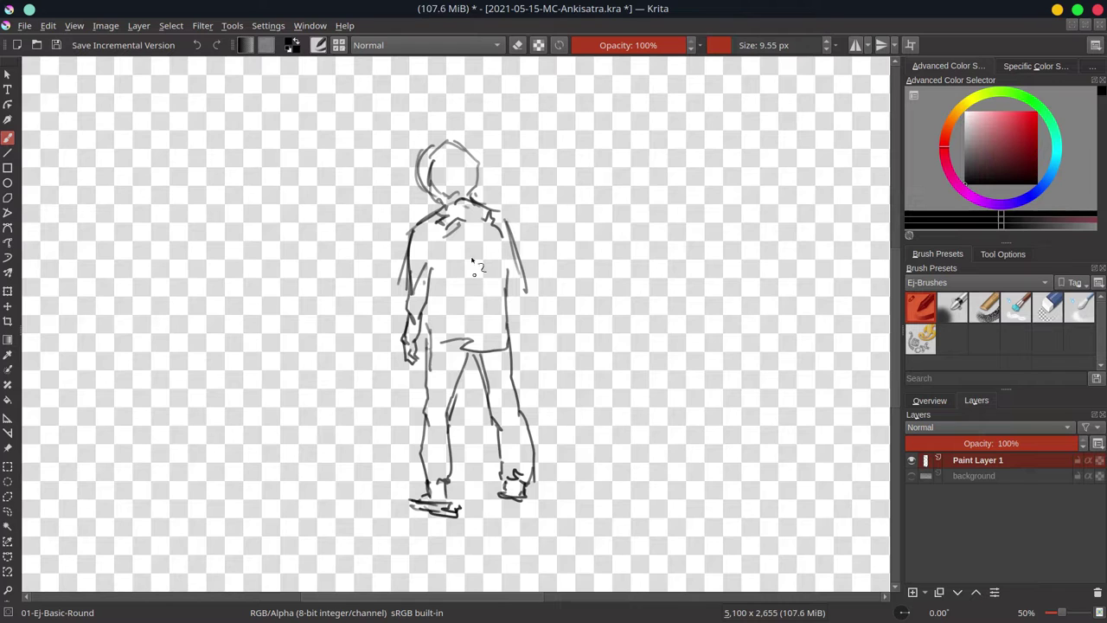
mouse_move(495, 230)
left_mouse_down()
mouse_move(520, 290)
mouse_move(459, 303)
mouse_move(517, 312)
mouse_move(476, 334)
left_mouse_up()
left_click_drag(457, 253, 443, 278)
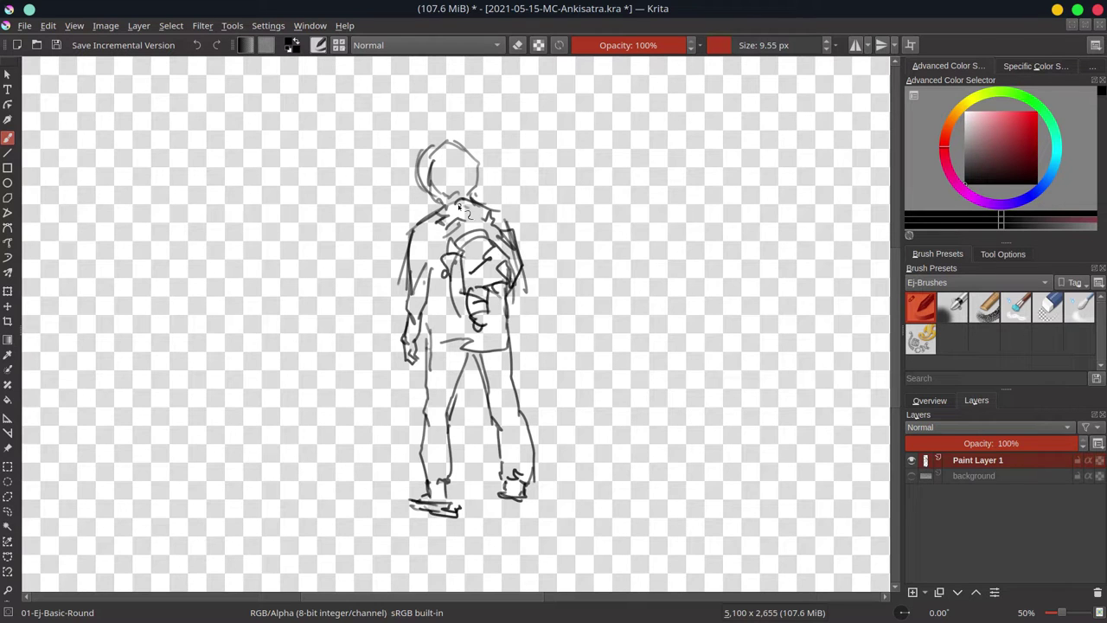
left_click_drag(448, 317, 468, 333)
mouse_move(517, 275)
left_mouse_down()
mouse_move(504, 316)
mouse_move(525, 333)
mouse_move(485, 463)
left_mouse_up()
mouse_move(481, 422)
left_mouse_down()
mouse_move(477, 351)
mouse_move(510, 502)
mouse_move(586, 500)
left_mouse_up()
mouse_move(506, 304)
left_mouse_down()
mouse_move(523, 407)
mouse_move(514, 446)
left_mouse_up()
left_click_drag(507, 350, 529, 498)
Add a hand at the waist, redraw the head with an ear circle, and draw a long head rod.
left_click_drag(510, 294, 488, 316)
left_click_drag(452, 282, 465, 298)
left_click_drag(436, 259, 474, 301)
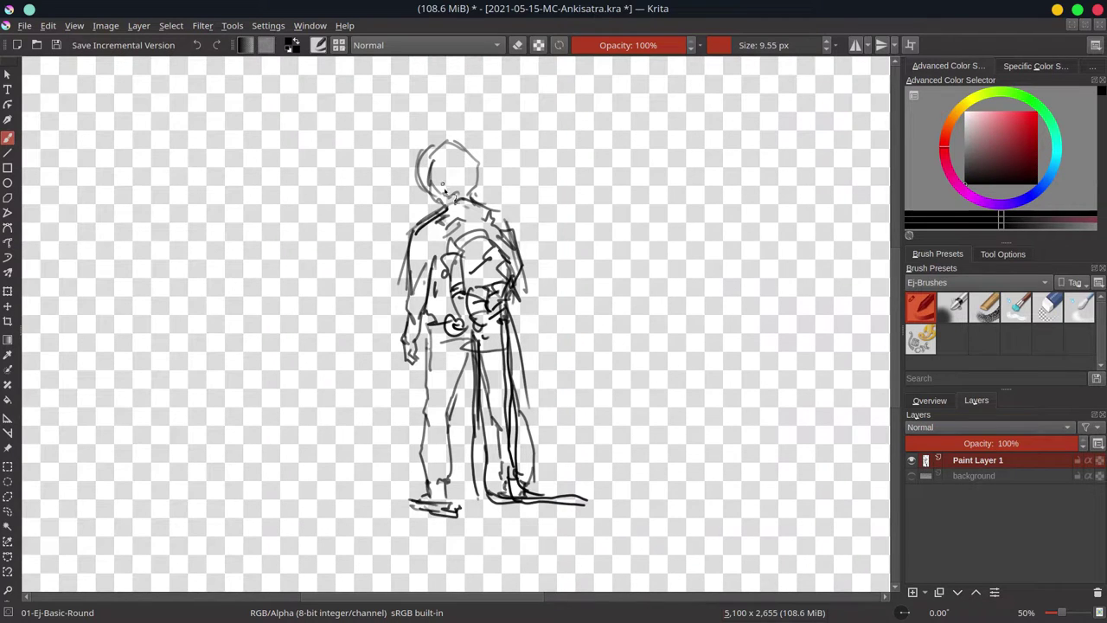
left_click_drag(442, 184, 472, 197)
mouse_move(433, 143)
left_mouse_down()
mouse_move(424, 198)
mouse_move(450, 197)
left_mouse_up()
mouse_move(467, 162)
left_mouse_down()
mouse_move(468, 173)
mouse_move(486, 173)
left_mouse_up()
left_click_drag(450, 207, 407, 329)
left_click_drag(424, 286, 405, 359)
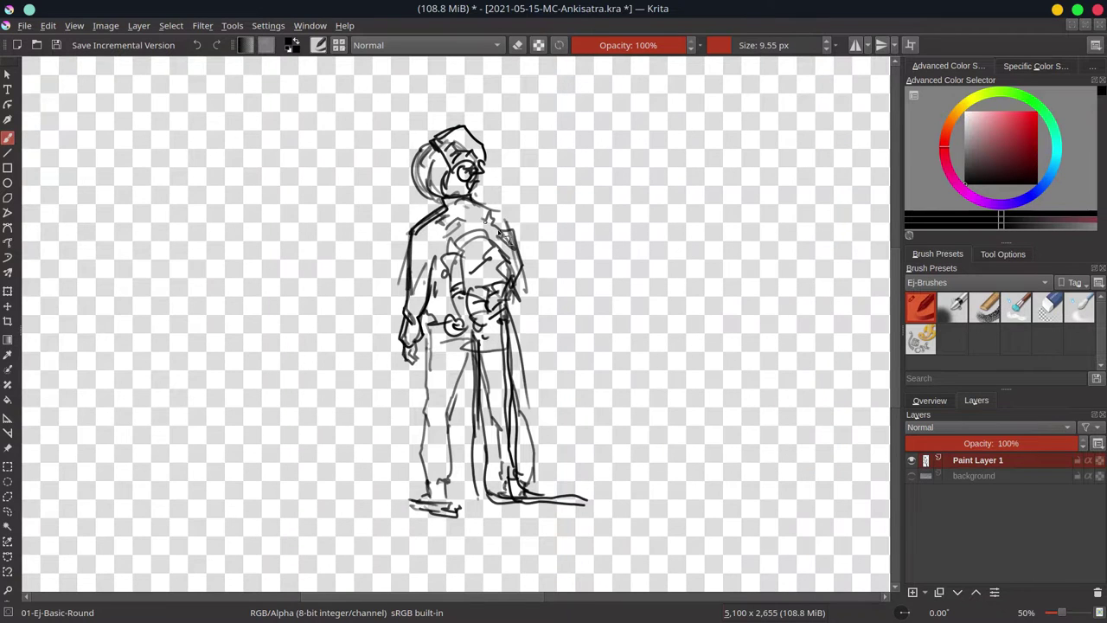
key("minus")
left_click_drag(396, 268, 739, 180)
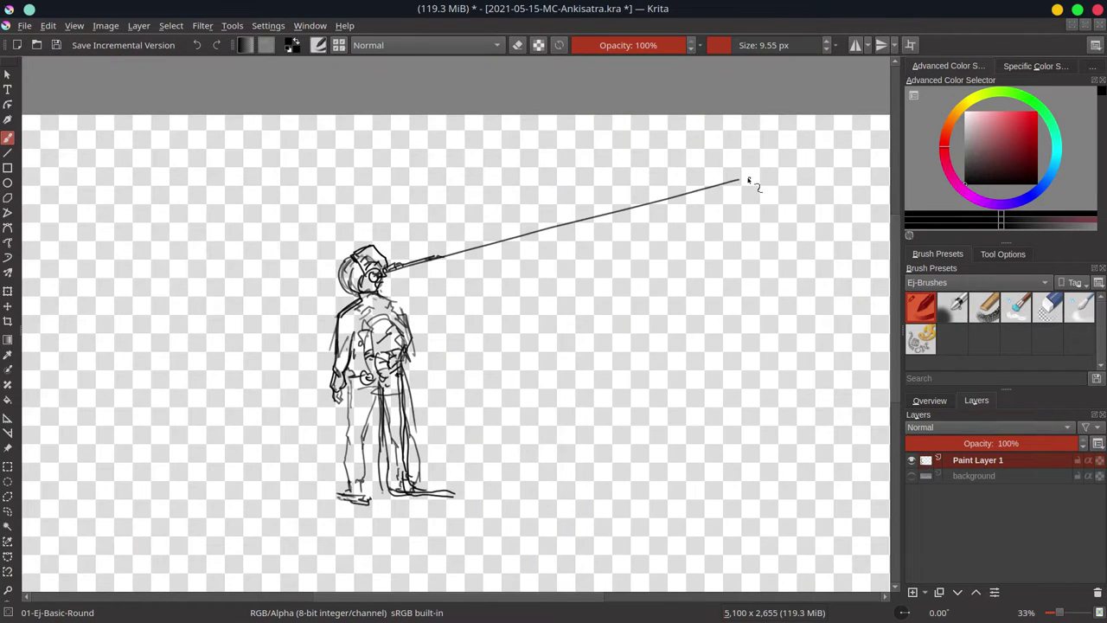
Add a second long rod and a short rod from the head on a tilted canvas, then save.
left_click_drag(392, 265, 407, 250)
left_click_drag(373, 251, 547, 138)
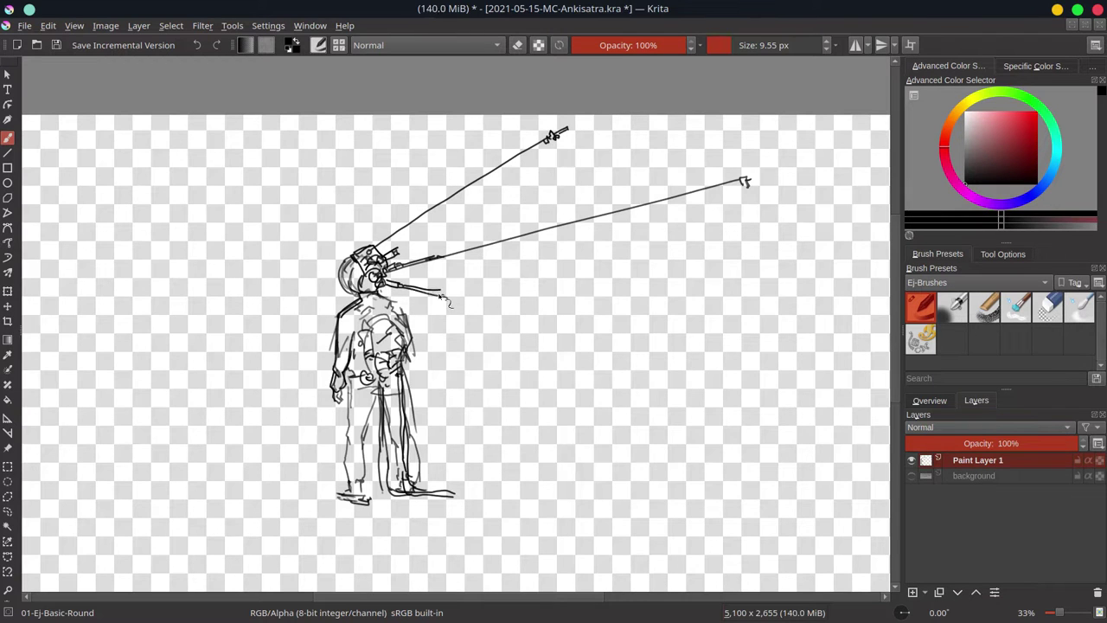
left_click_drag(616, 297, 759, 287)
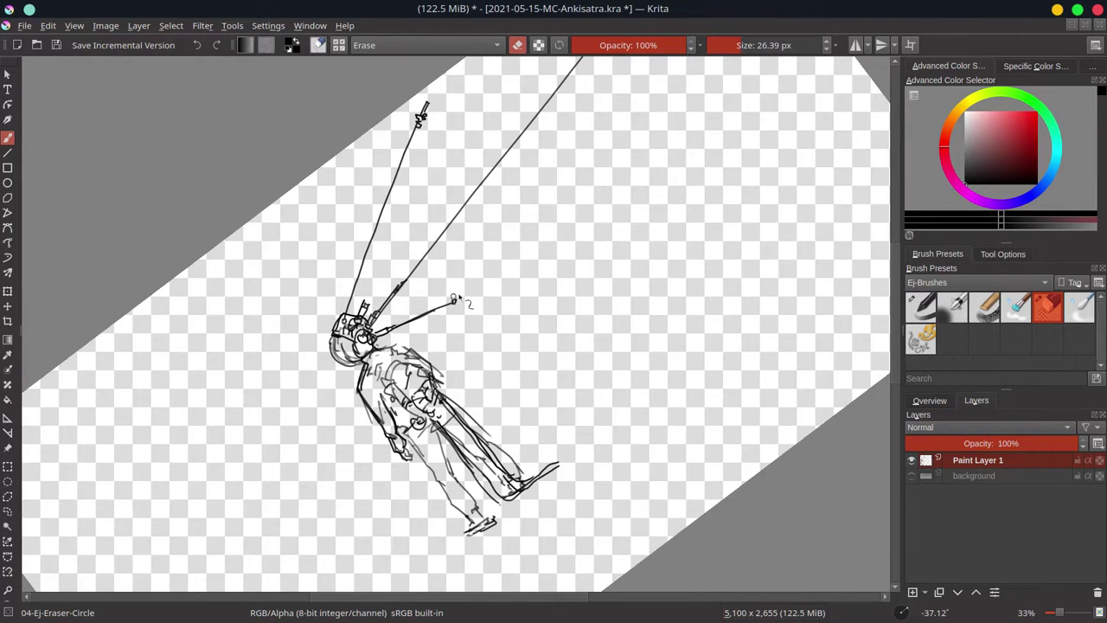
left_click_drag(372, 334, 433, 293)
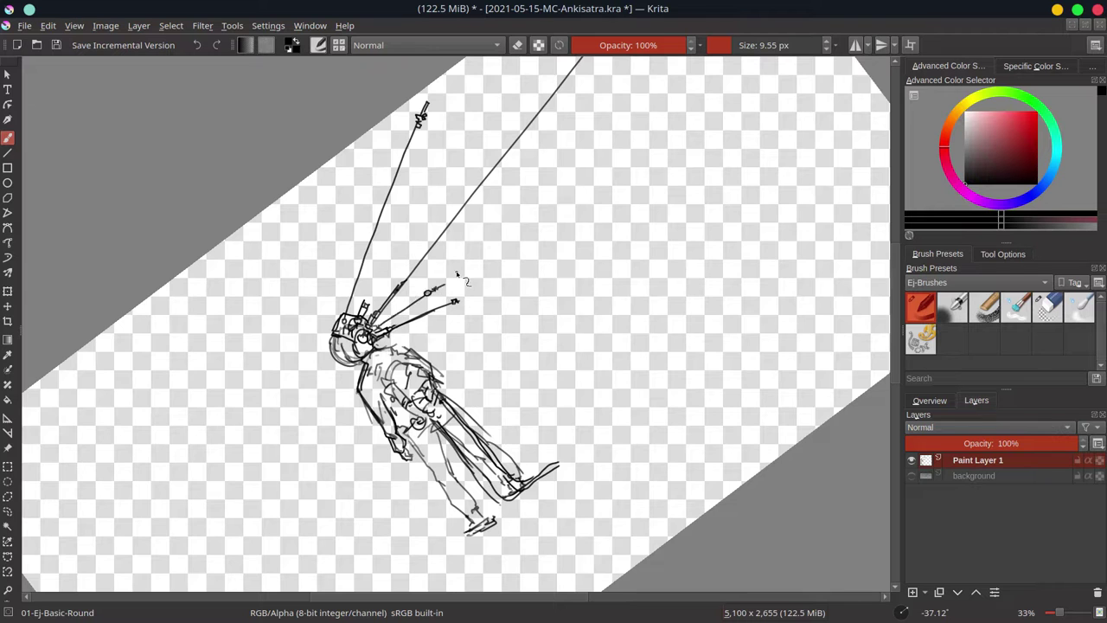
key("5")
key("ctrl+s")
Add bold leg strokes, a hanging strap and lines trailing to the ground.
left_click(930, 401)
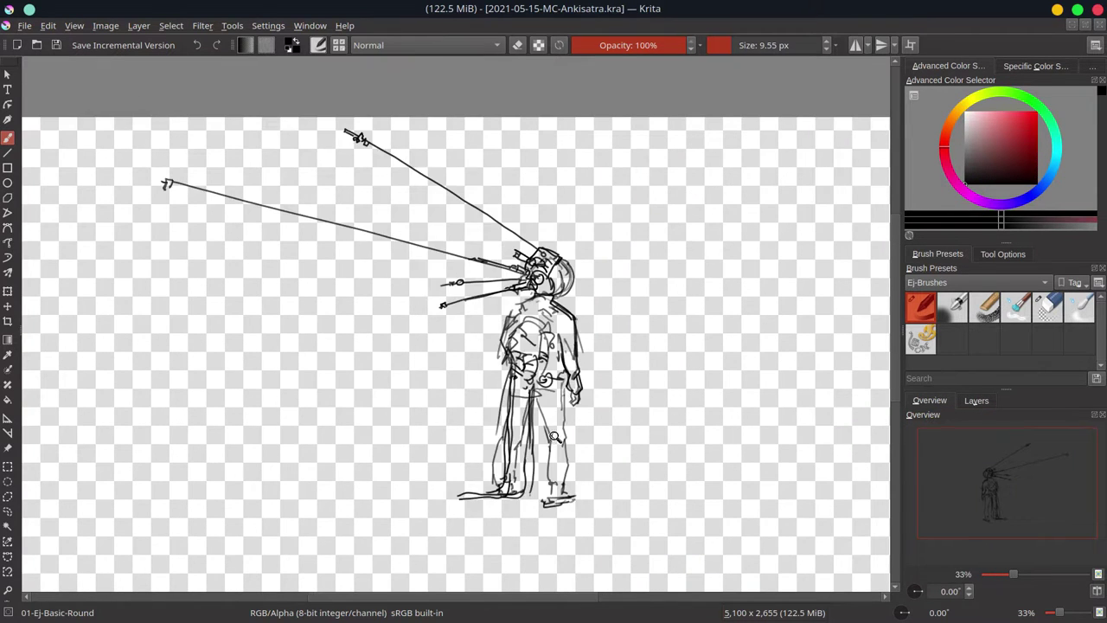
scroll(554, 437, "up", 1)
left_click_drag(507, 381, 493, 510)
mouse_move(524, 364)
left_mouse_down()
mouse_move(518, 532)
mouse_move(416, 530)
left_mouse_up()
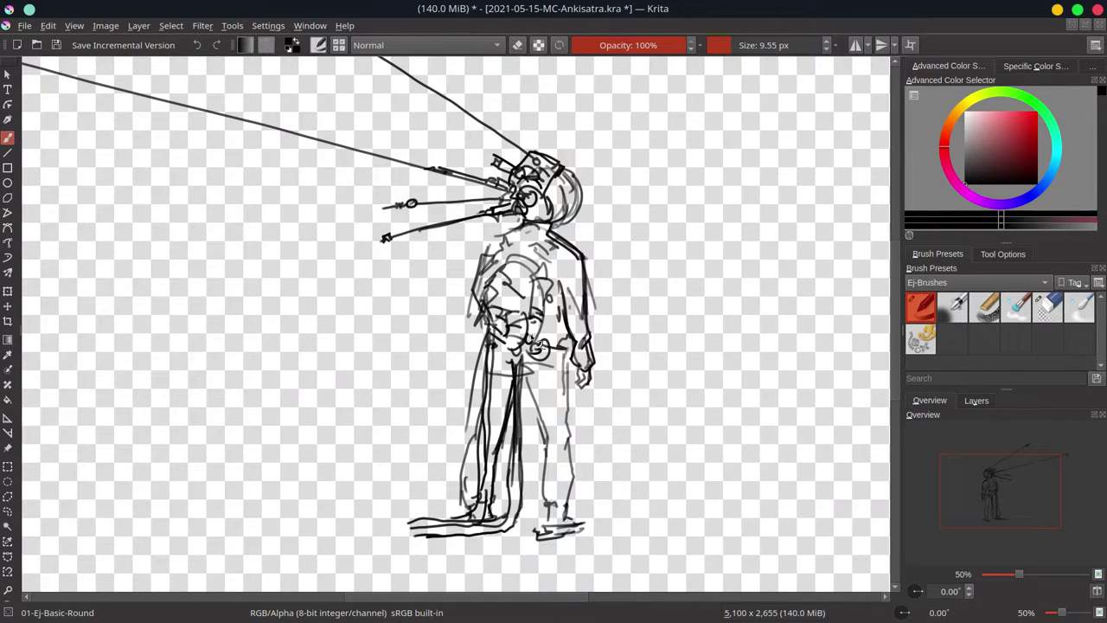
left_click_drag(536, 345, 532, 463)
left_click_drag(483, 309, 429, 510)
mouse_move(474, 406)
left_mouse_down()
mouse_move(421, 515)
mouse_move(298, 536)
left_mouse_up()
mouse_move(423, 519)
left_mouse_down()
mouse_move(391, 538)
mouse_move(400, 544)
left_mouse_up()
Draw two straps curving below the figure and extend the ground cables to the left.
scroll(460, 437, "down", 1)
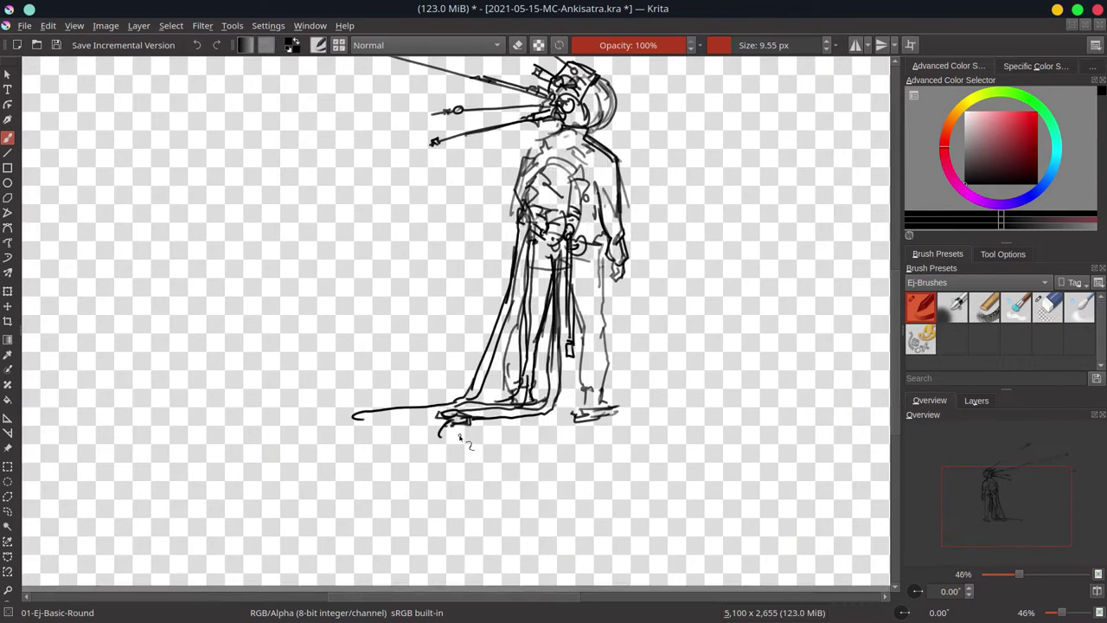
left_click_drag(443, 423, 413, 493)
left_click_drag(448, 424, 523, 486)
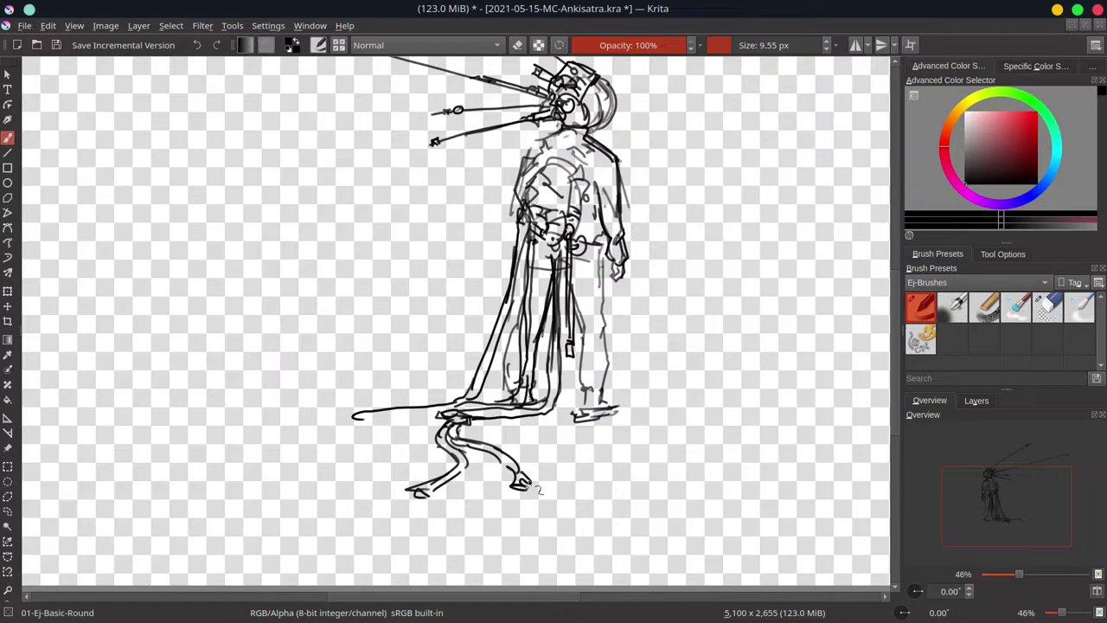
mouse_move(355, 419)
left_mouse_down()
mouse_move(213, 436)
mouse_move(450, 412)
left_mouse_up()
scroll(485, 305, "down", 3)
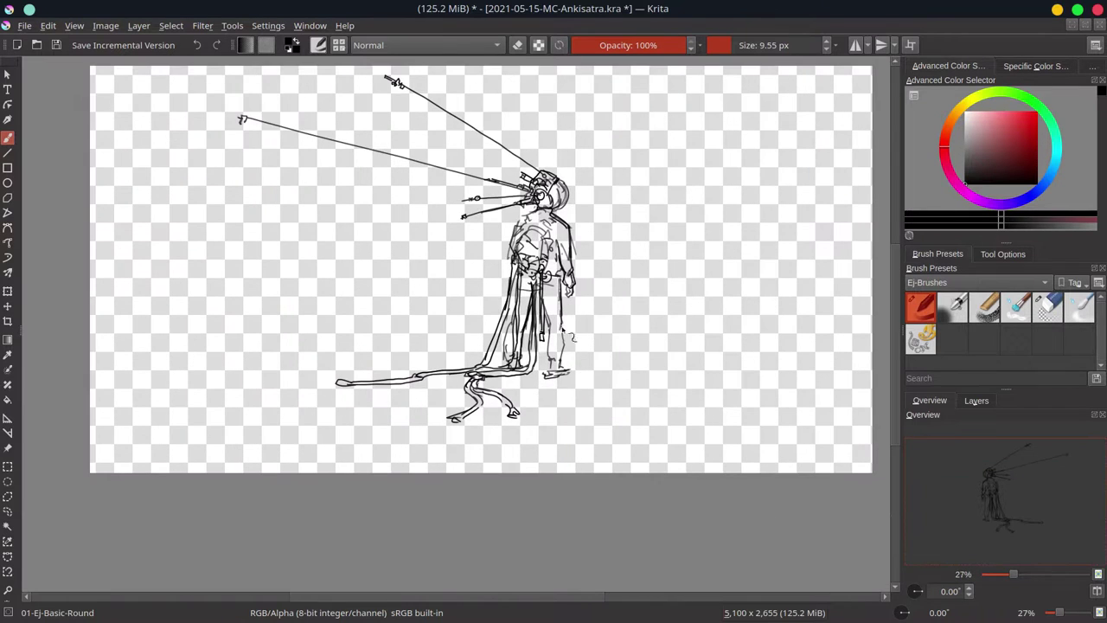
scroll(485, 269, "up", 2)
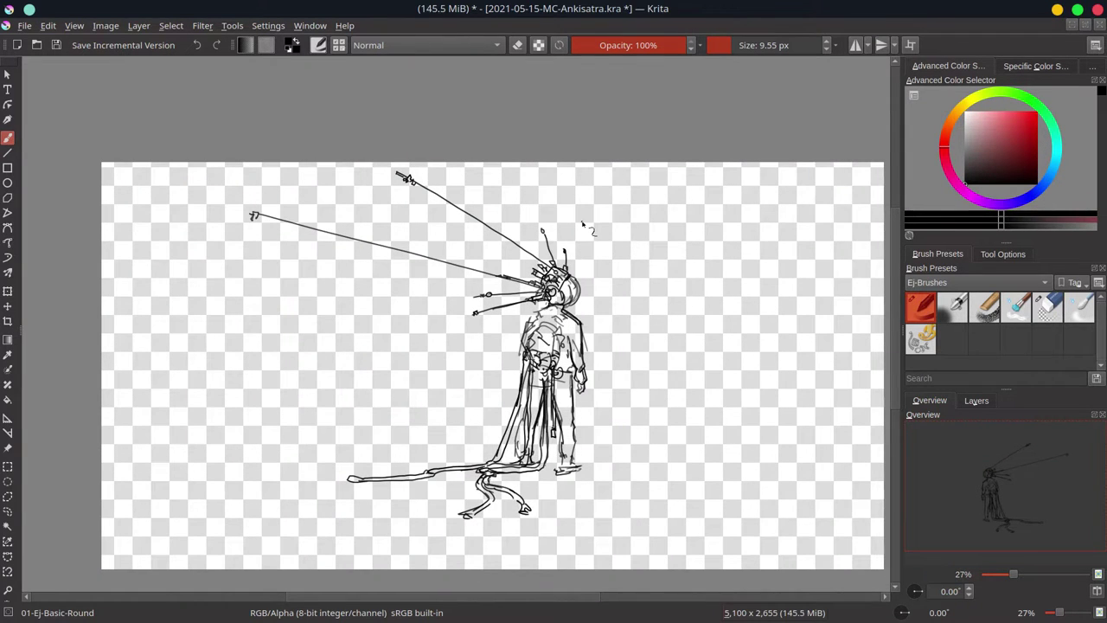
left_click(976, 401)
Turn off mirroring, show the beach photo layer, and reposition the sketch over it.
key("m")
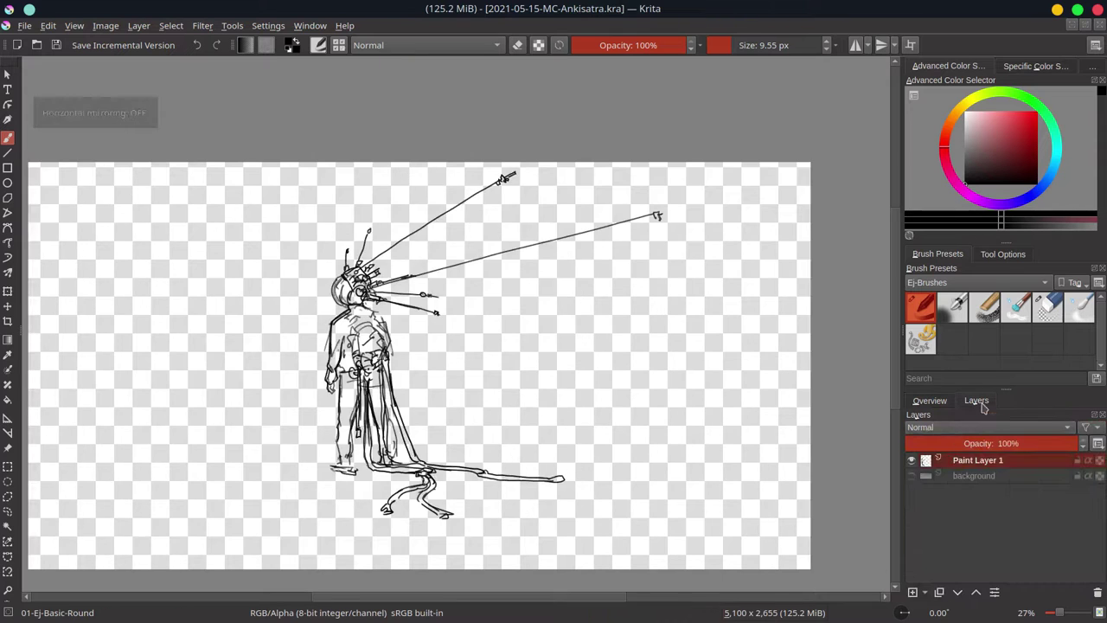
left_click(911, 476)
scroll(731, 446, "down", 1)
left_click(7, 291)
mouse_move(512, 411)
left_mouse_down()
mouse_move(374, 414)
mouse_move(415, 421)
left_mouse_up()
scroll(588, 424, "right", 2)
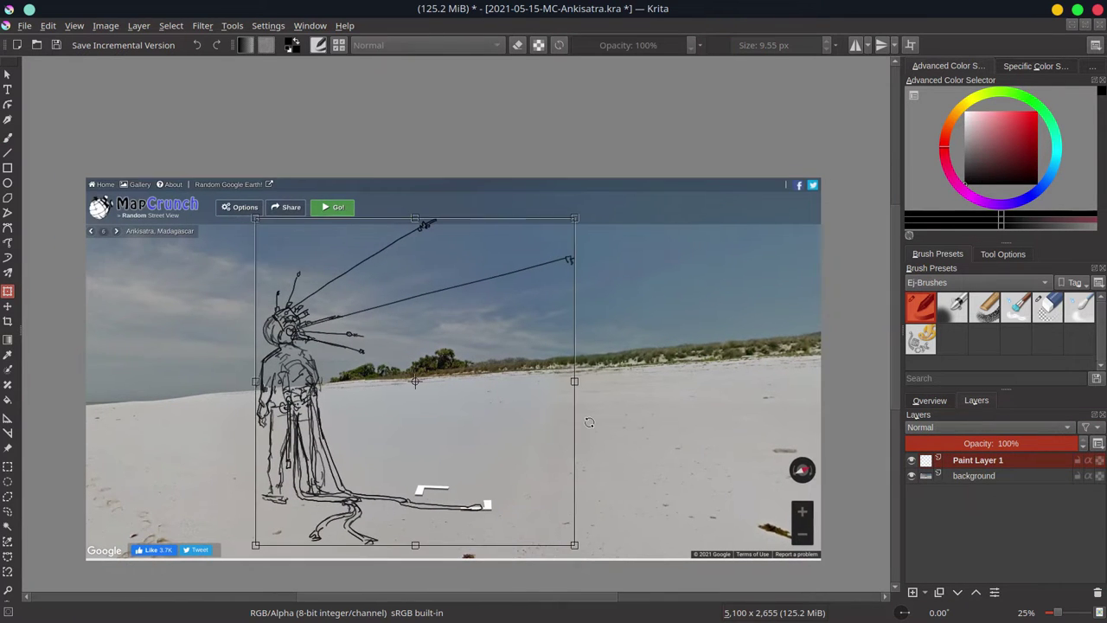
key("Return")
scroll(593, 427, "down", 2)
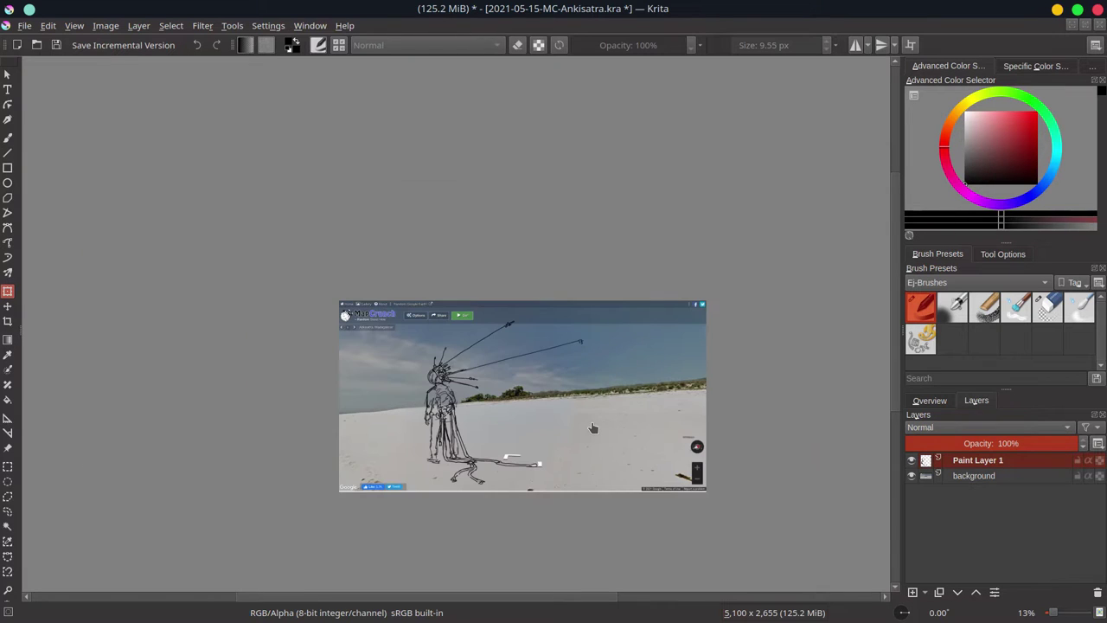
left_click(7, 139)
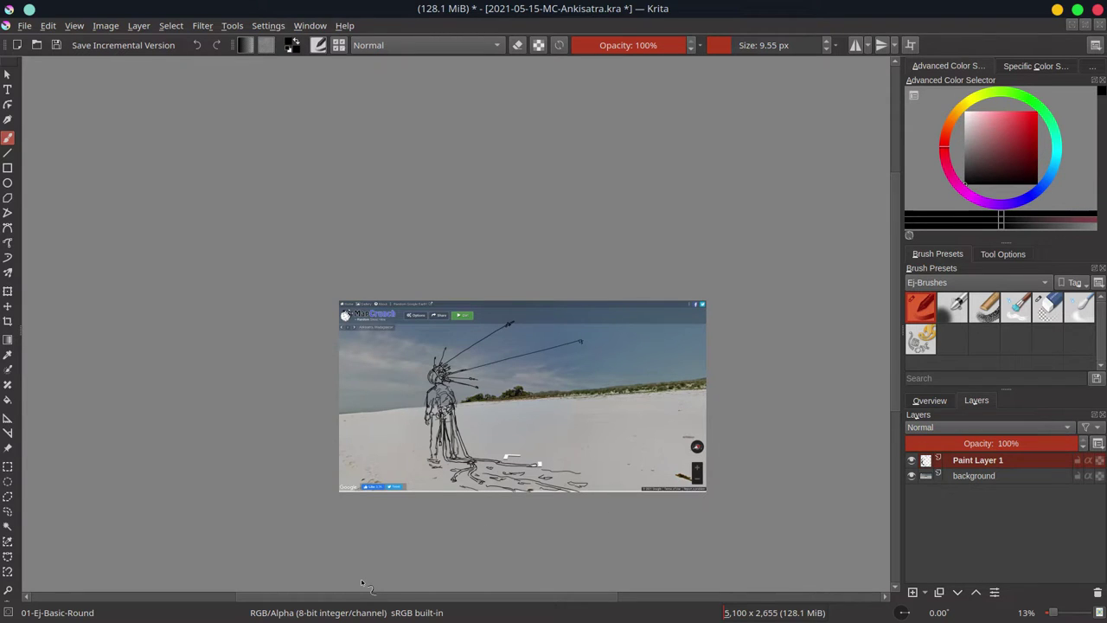
Trace the horizon line across the beach photo and save the file.
key("ctrl+s")
scroll(381, 415, "up", 2)
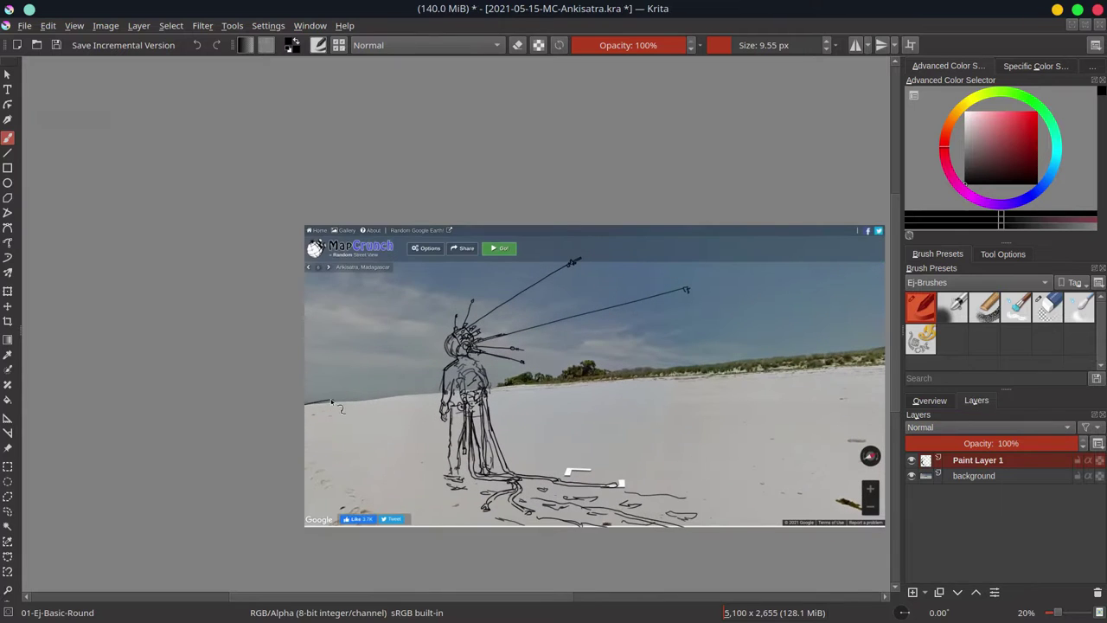
left_click_drag(678, 381, 389, 403)
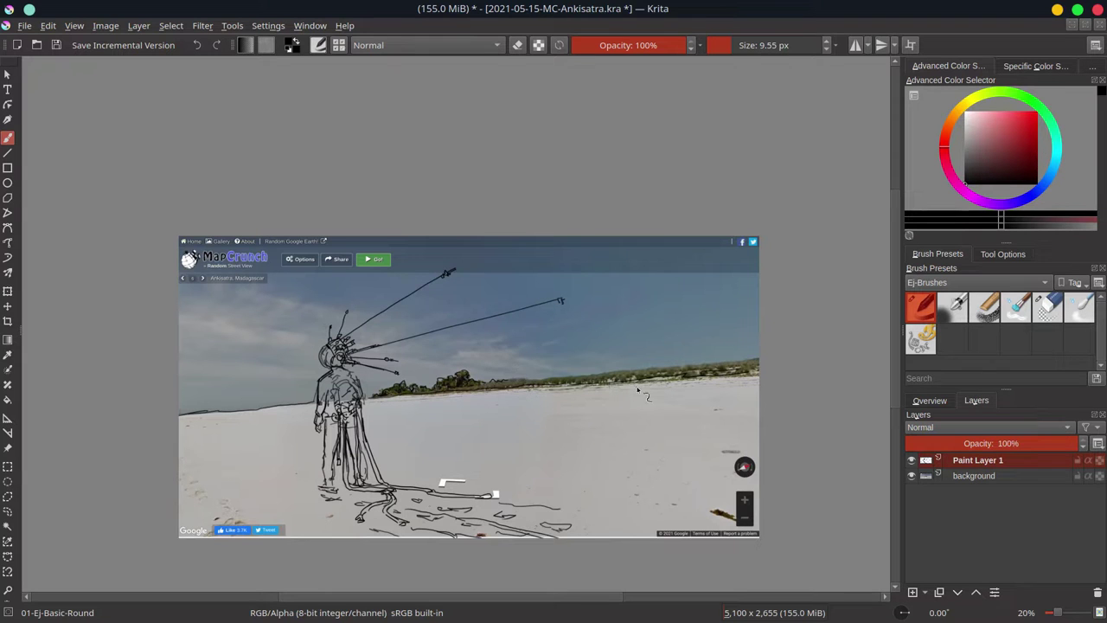
left_click_drag(543, 382, 702, 370)
key("ctrl+s")
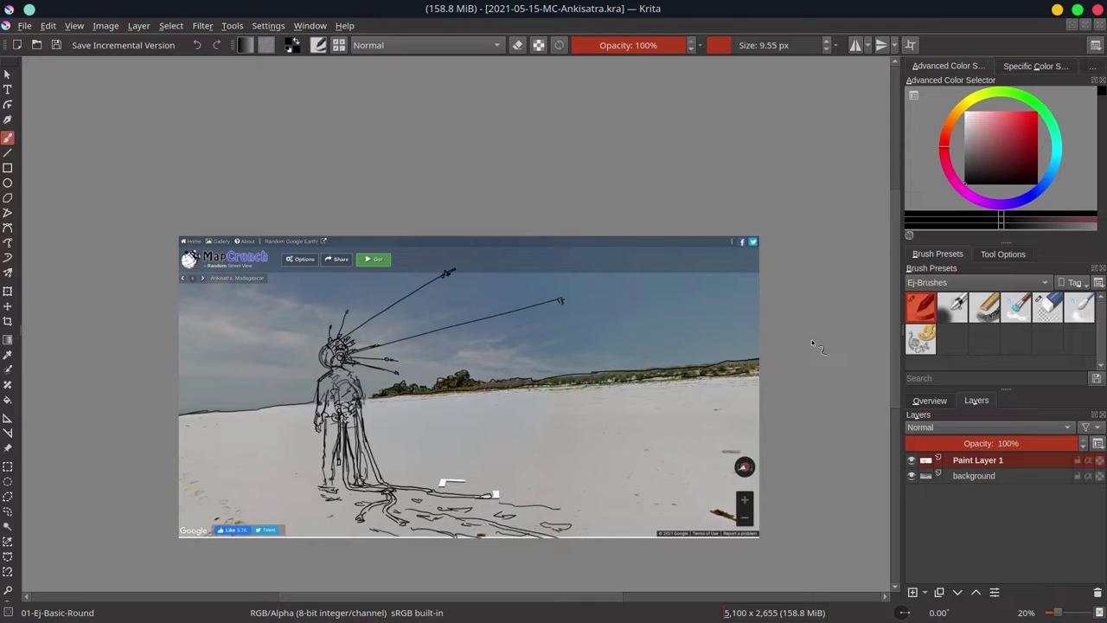
Duplicate the sketch layer Paint Layer 1.
right_click(995, 460)
left_click(945, 223)
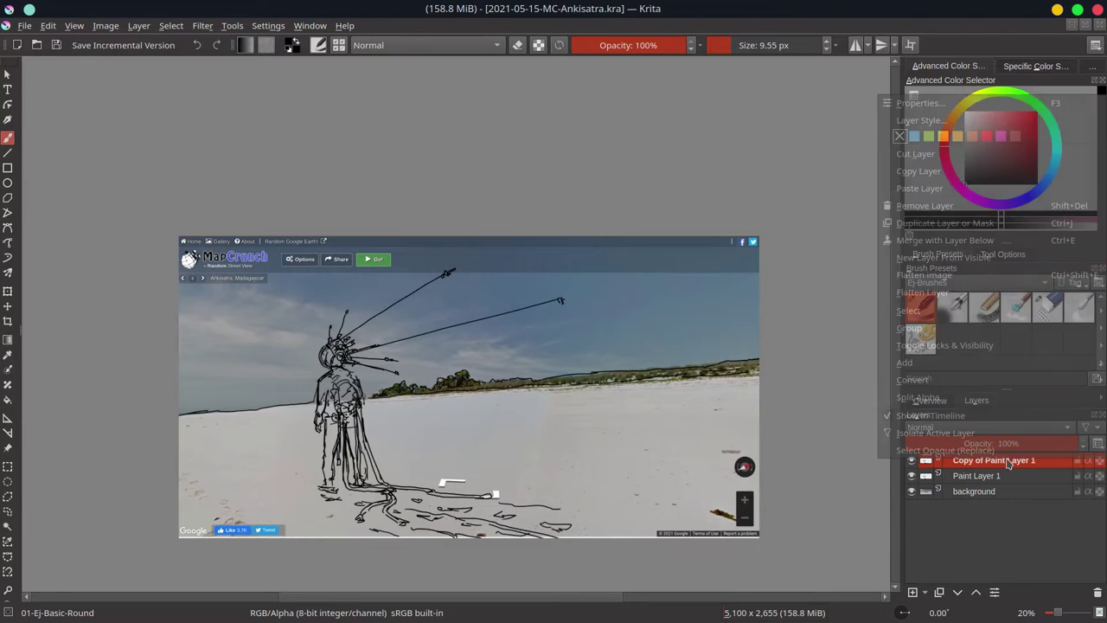
left_click(945, 240)
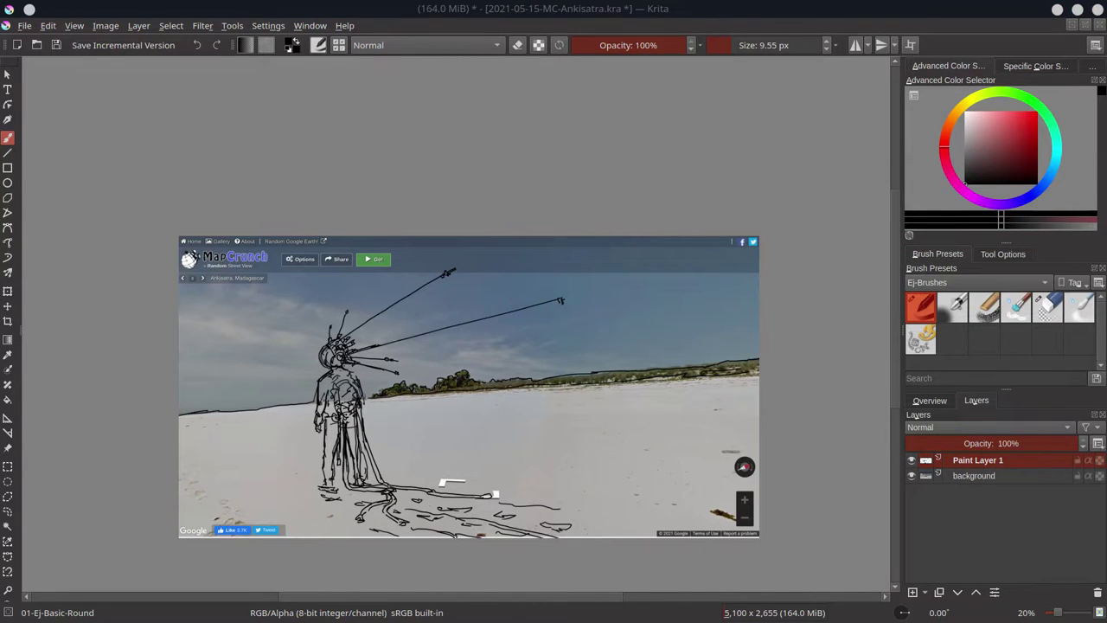
right_click(1040, 460)
left_click(945, 224)
Hide the beach photo and add a new paint layer above the background.
left_click(911, 491)
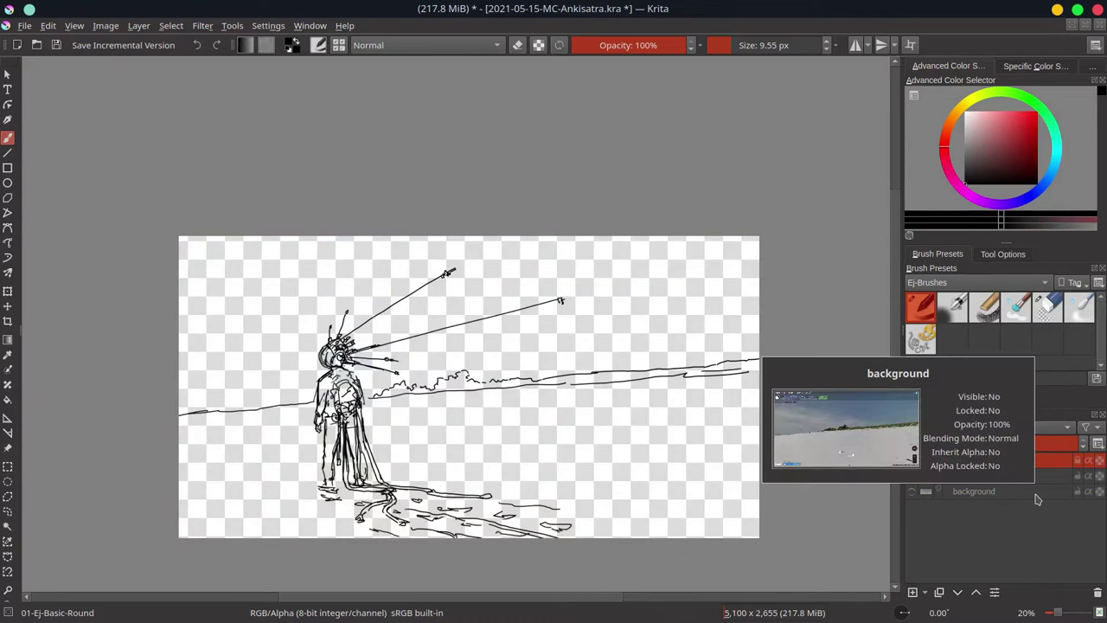
left_click(1038, 498)
left_click(913, 592)
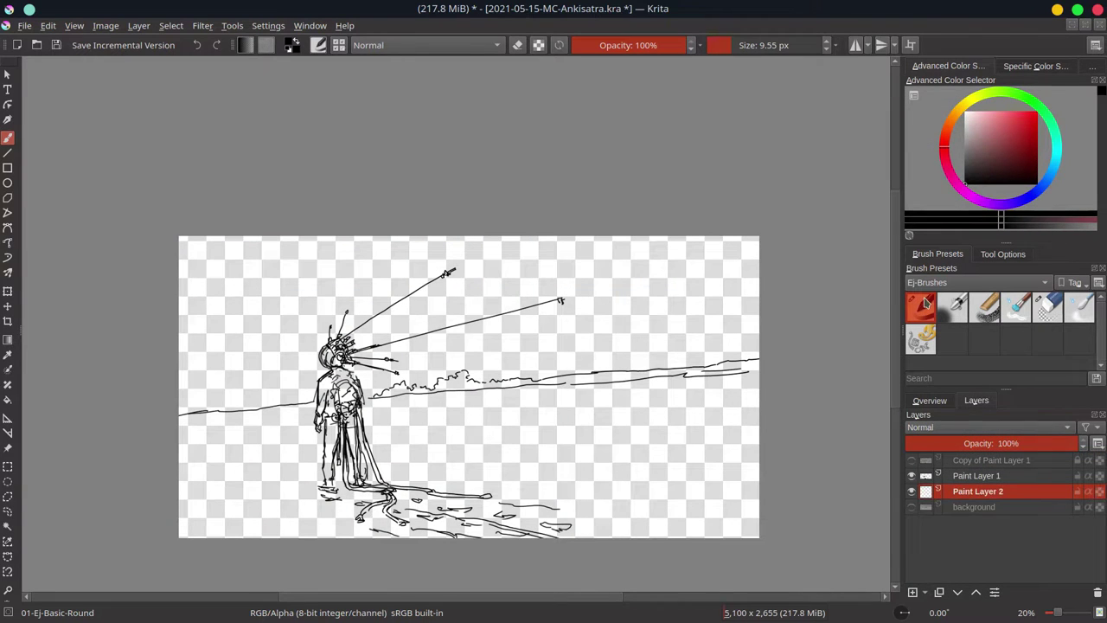
left_click(915, 233)
Choose the 0_CPC-3-Orange-01 colour set from the palette's set list.
scroll(986, 338, "down", 3)
scroll(986, 337, "up", 2)
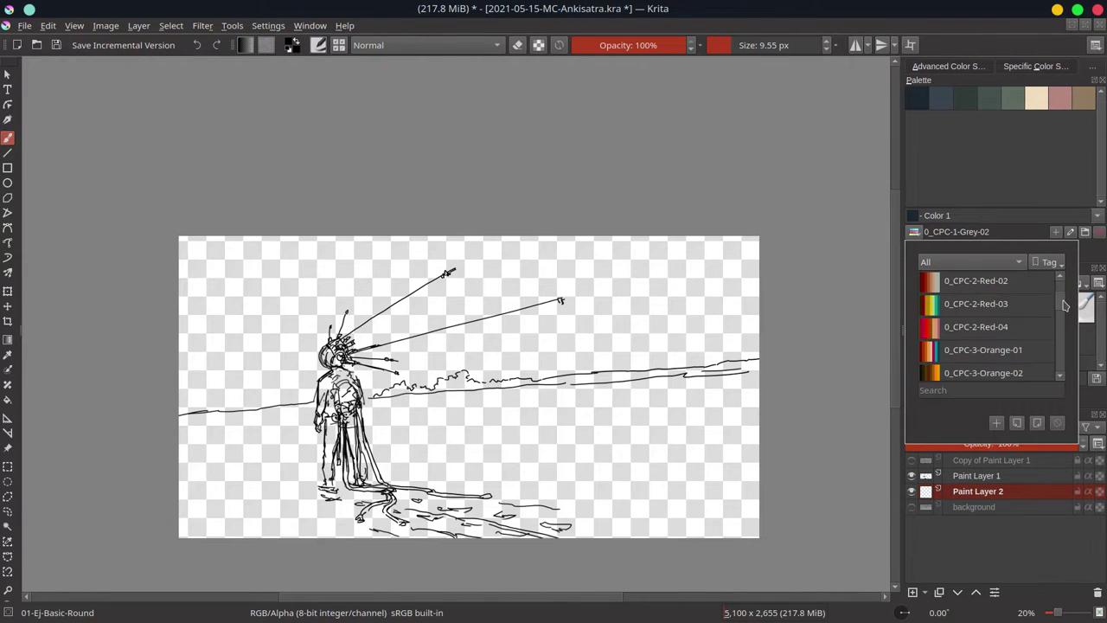
scroll(1065, 300, "up", 1)
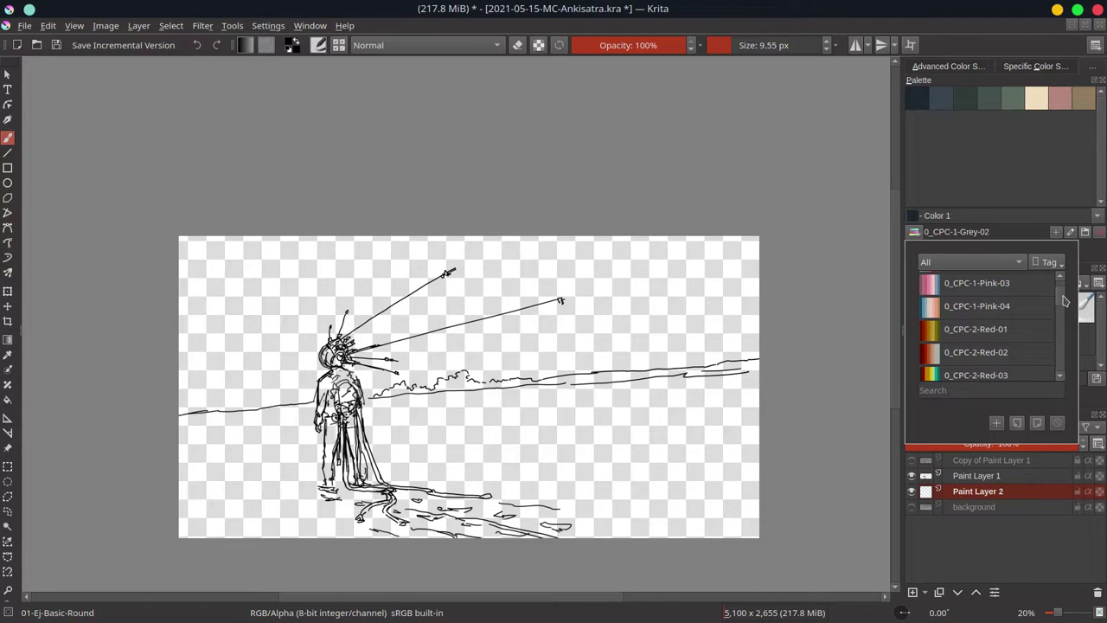
scroll(1064, 301, "down", 2)
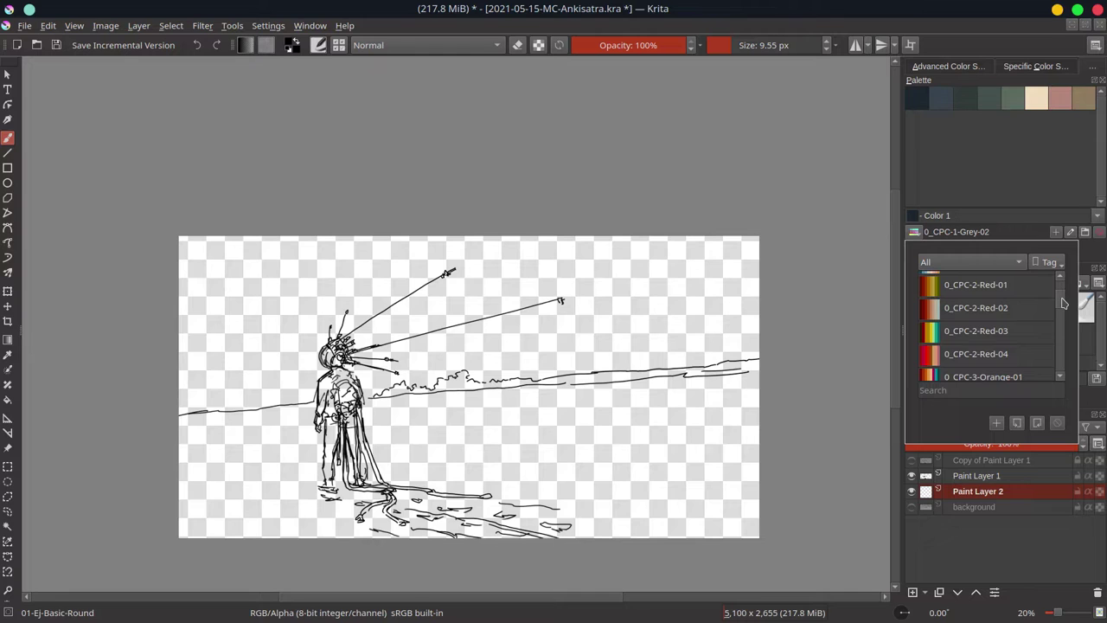
mouse_move(995, 354)
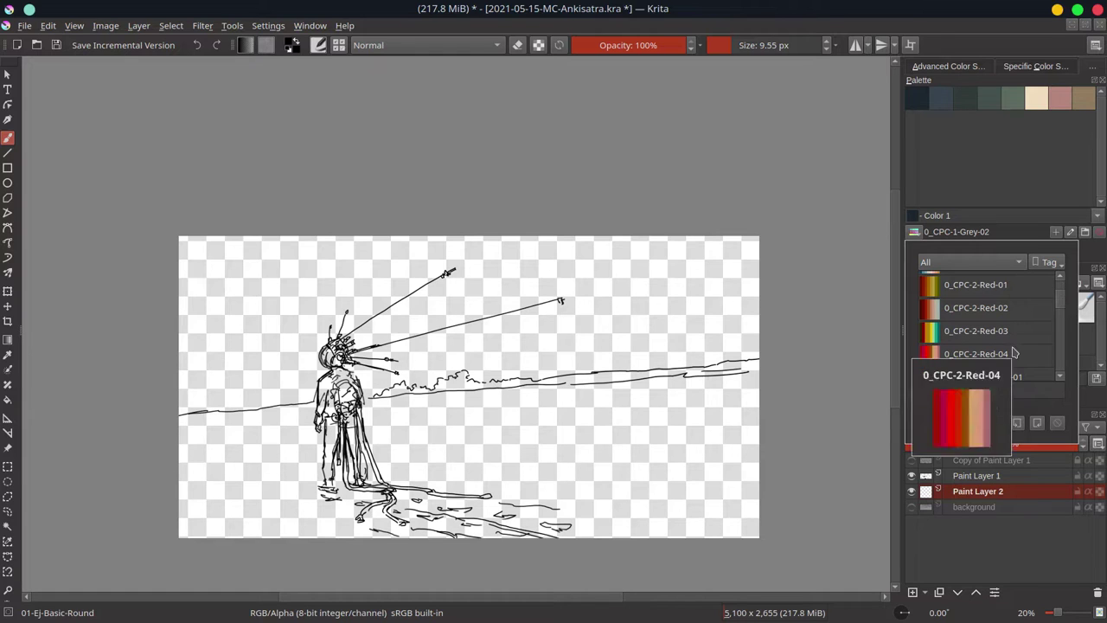
scroll(1019, 356, "down", 1)
left_click(1018, 350)
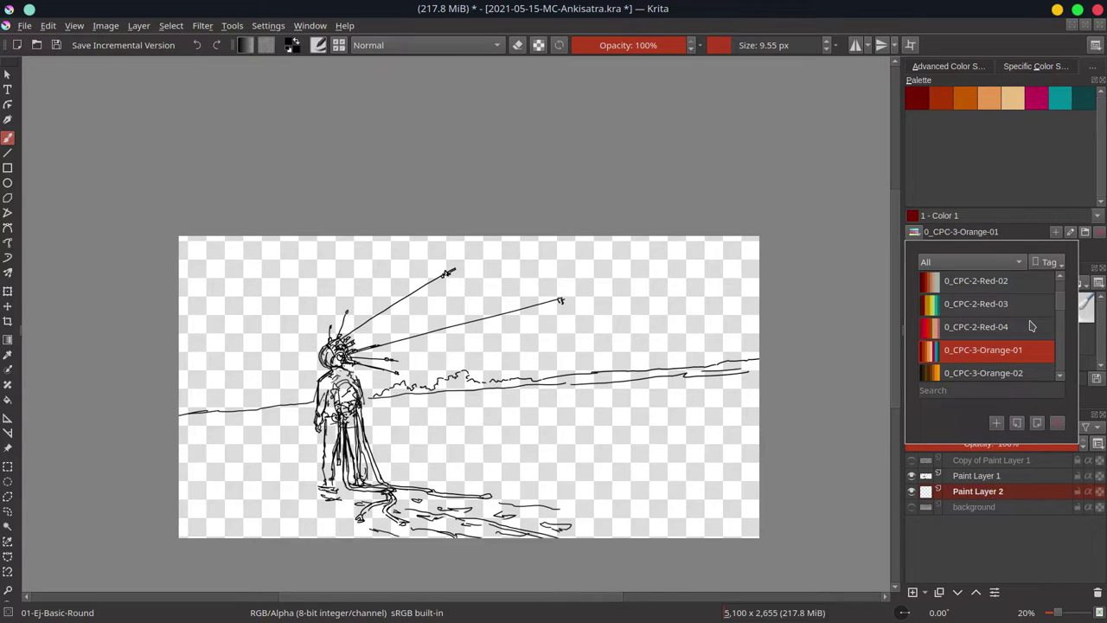
key("Escape")
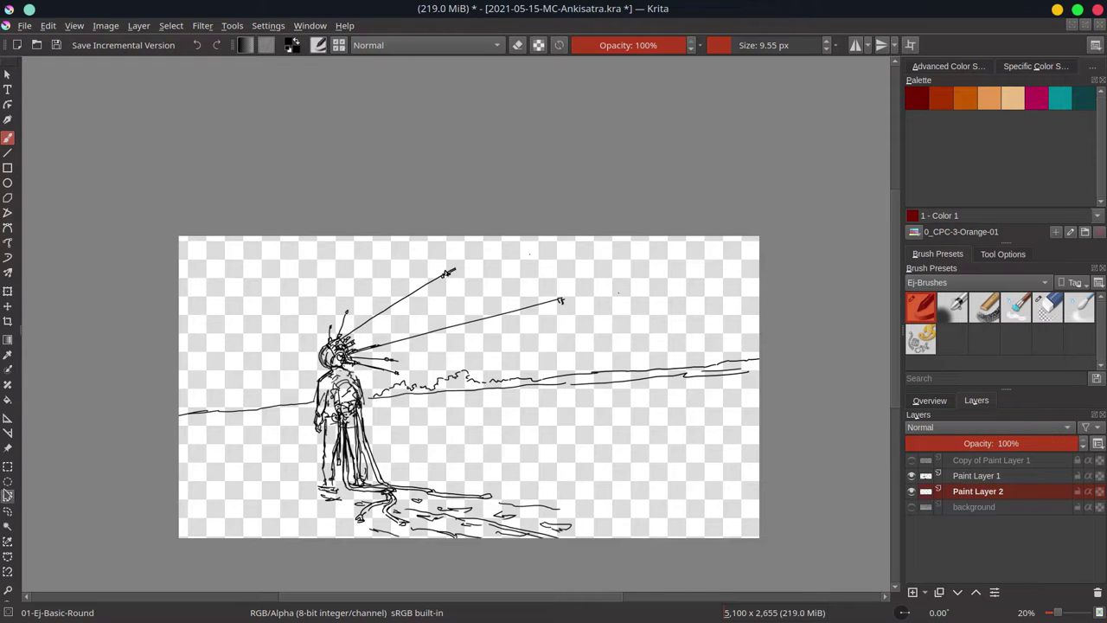
Select the figure and rods with a polygonal outline and move them up slightly.
left_click(8, 496)
left_click(594, 292)
left_click(363, 259)
left_click(298, 519)
left_click(655, 523)
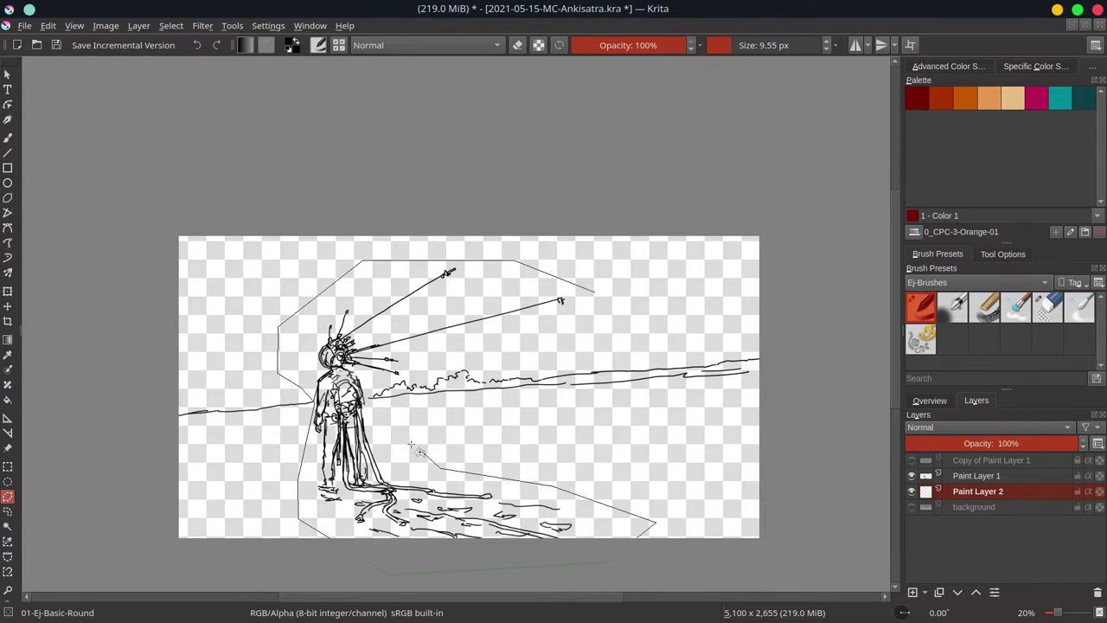
left_click(534, 343)
double_click(613, 316)
key("t")
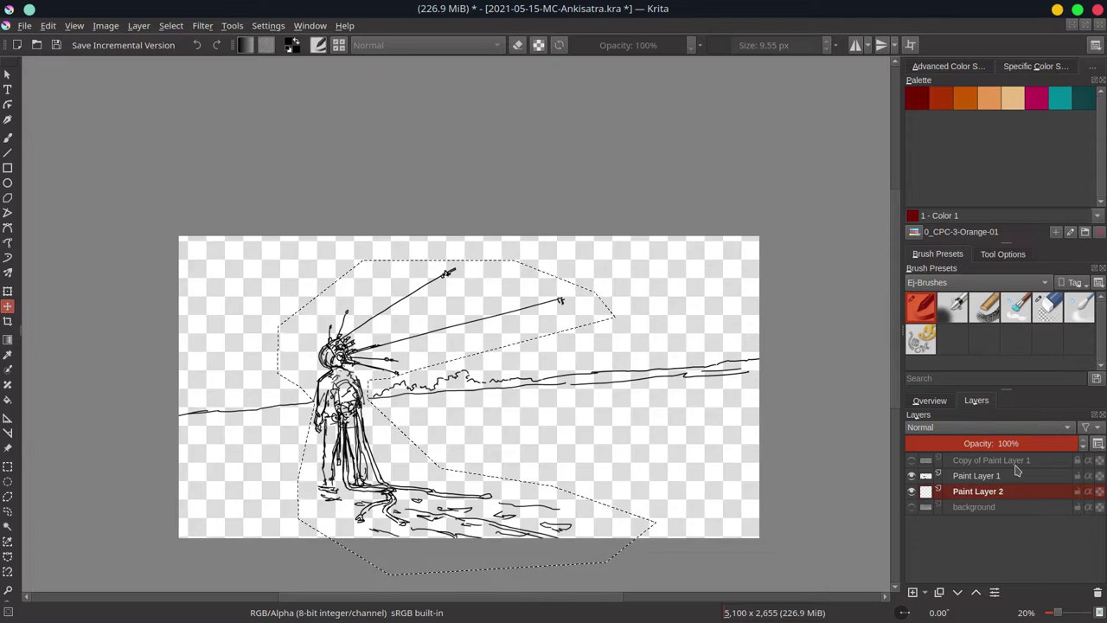
left_click(1014, 475)
left_click_drag(389, 389, 385, 357)
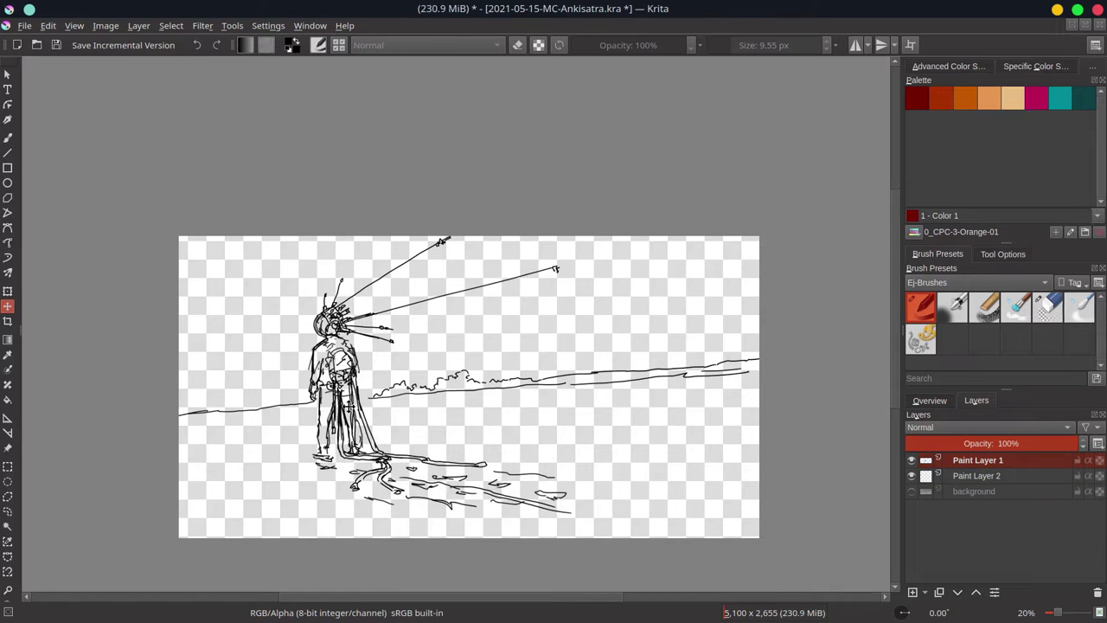
Rotate the head rods clockwise so the lower rod points almost horizontally.
left_click(170, 25)
key("ctrl+t")
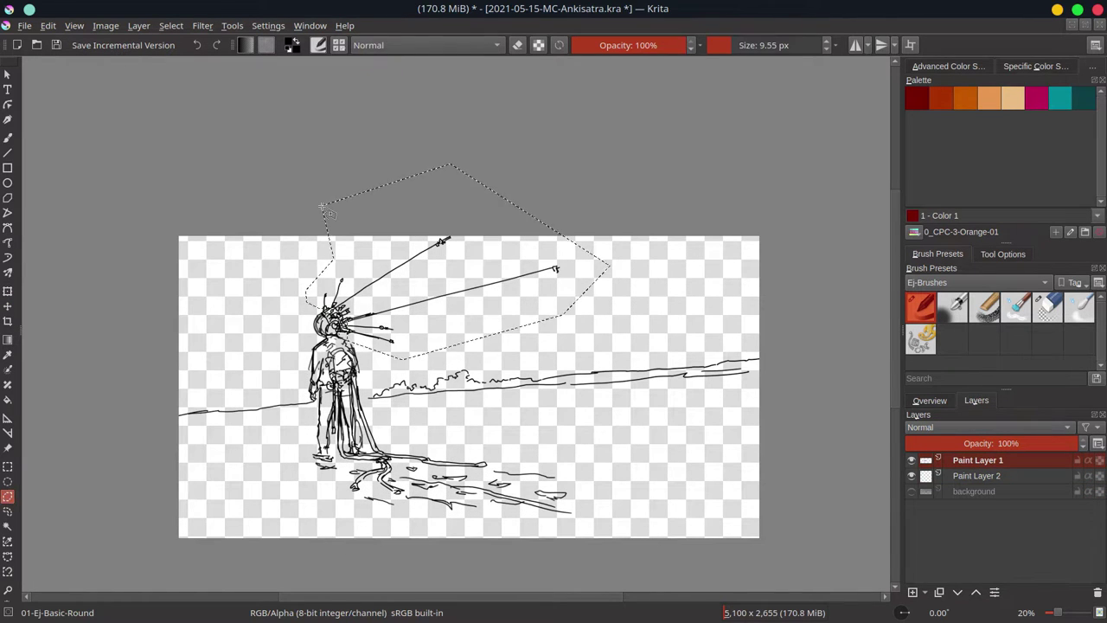
left_click_drag(658, 285, 502, 366)
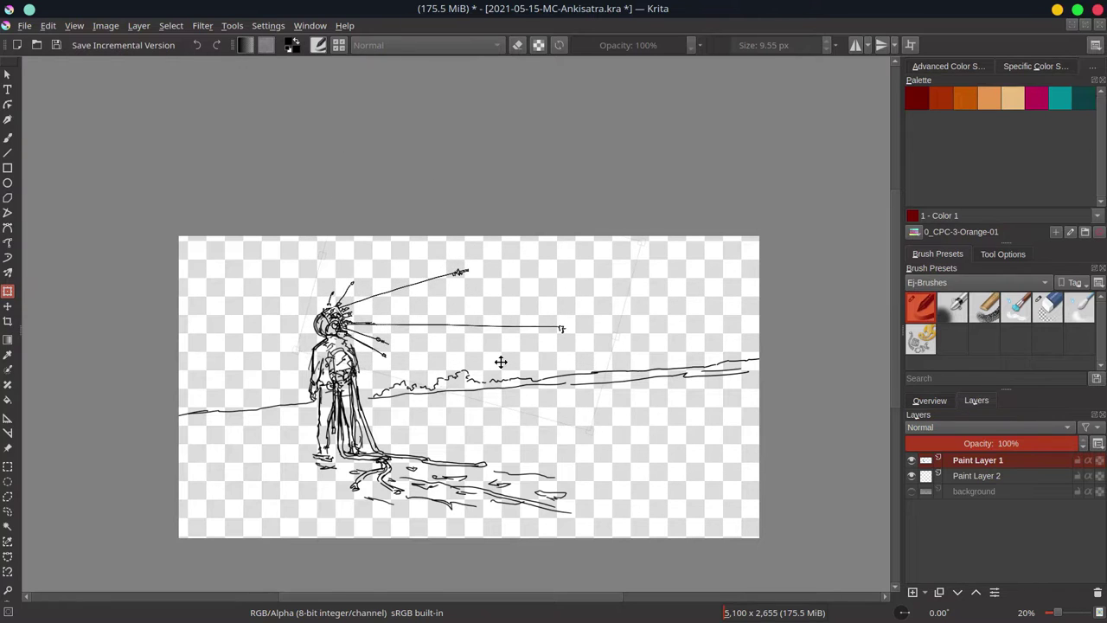
key("Return")
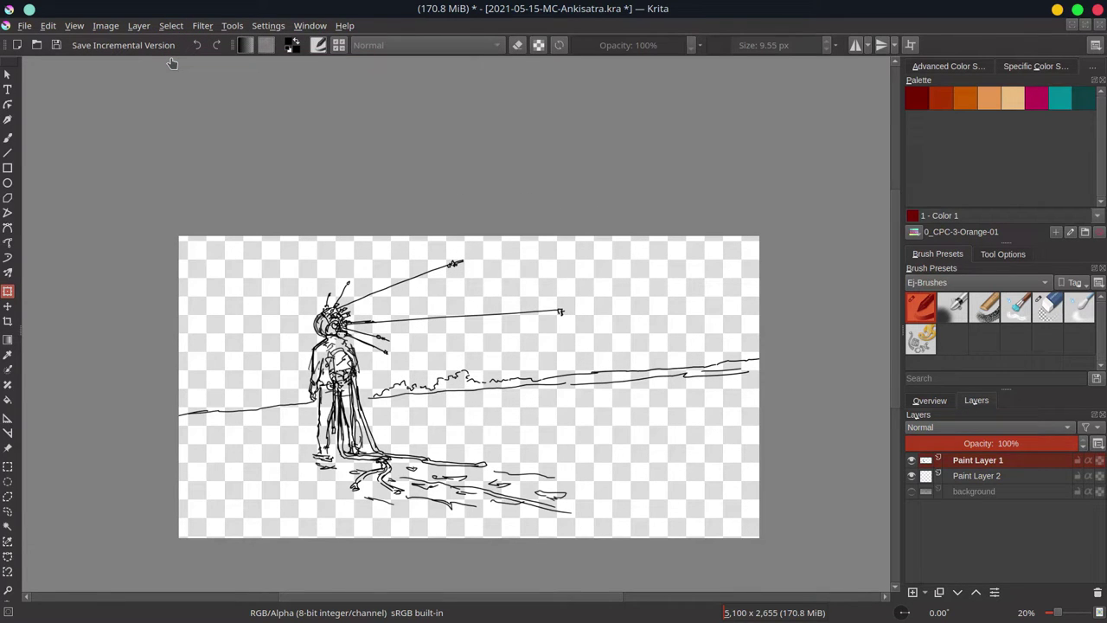
Draw extra footprint marks, duplicate the line layer, and select Paint Layer 2.
key("b")
left_click_drag(570, 516, 665, 522)
left_click_drag(610, 500, 601, 501)
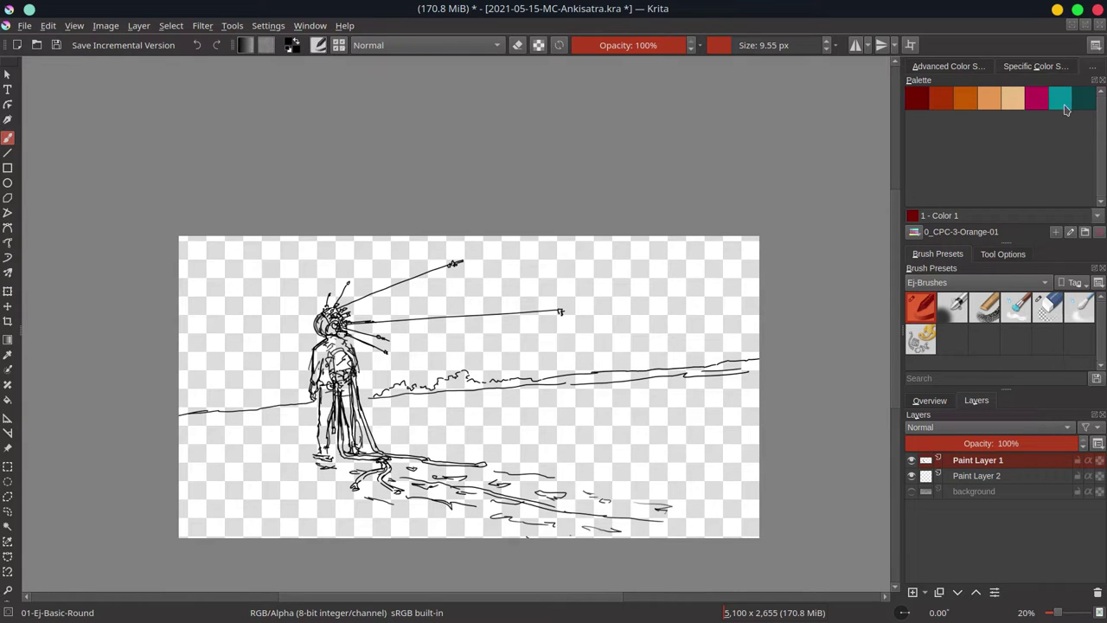
left_click(1012, 98)
right_click(1080, 463)
left_click(960, 224)
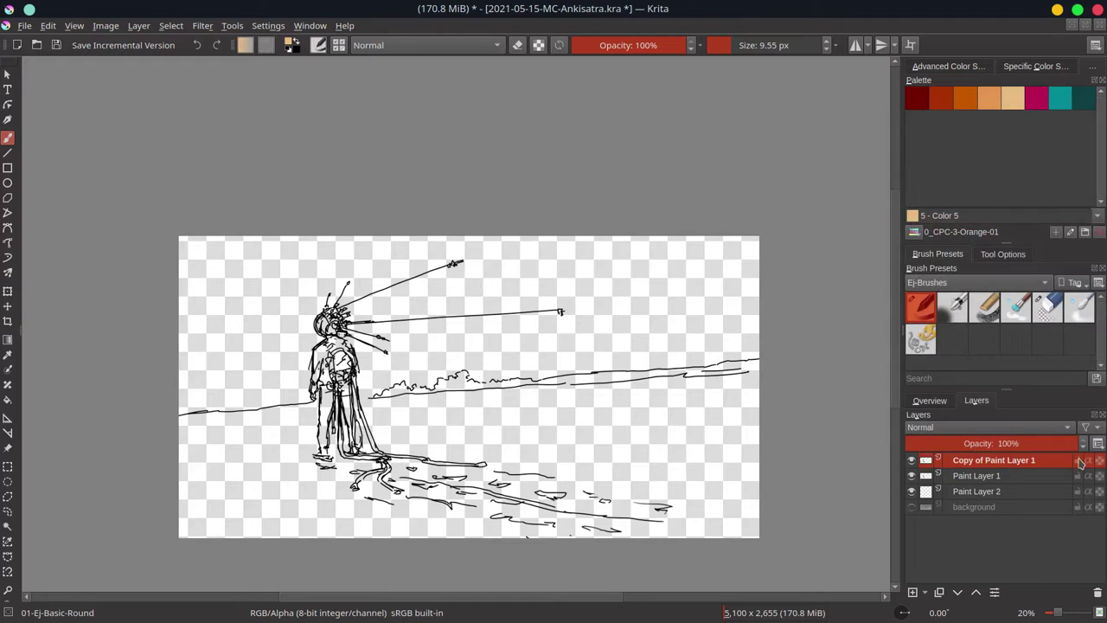
left_click(1045, 498)
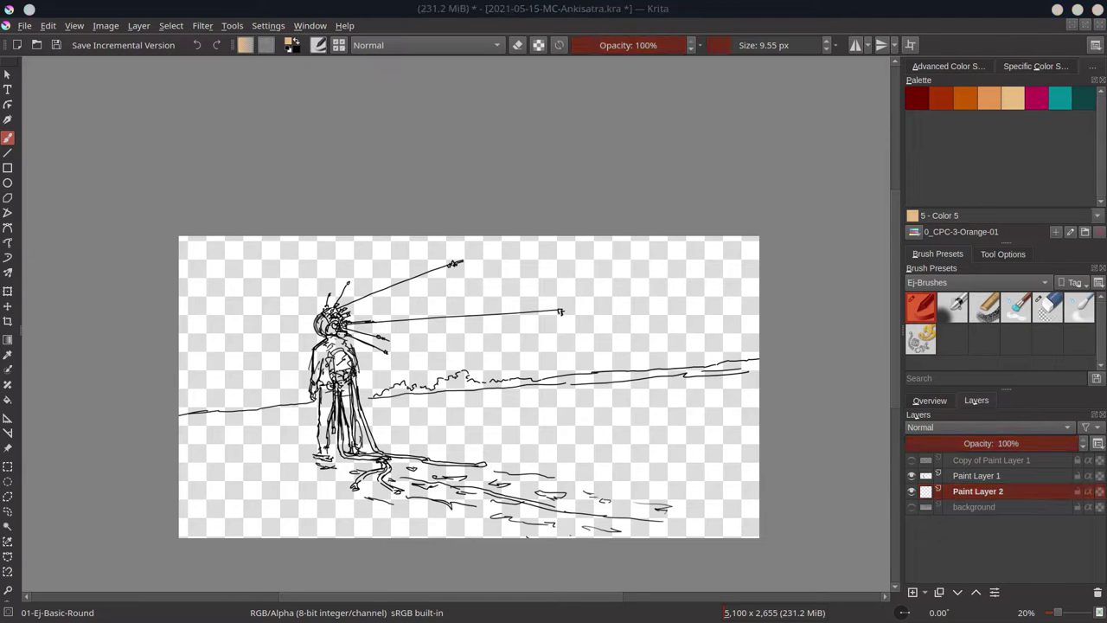
Paint orange and peach sand across the lower canvas with the 06-Ej-Shapes-Mecha brush.
left_click(989, 99)
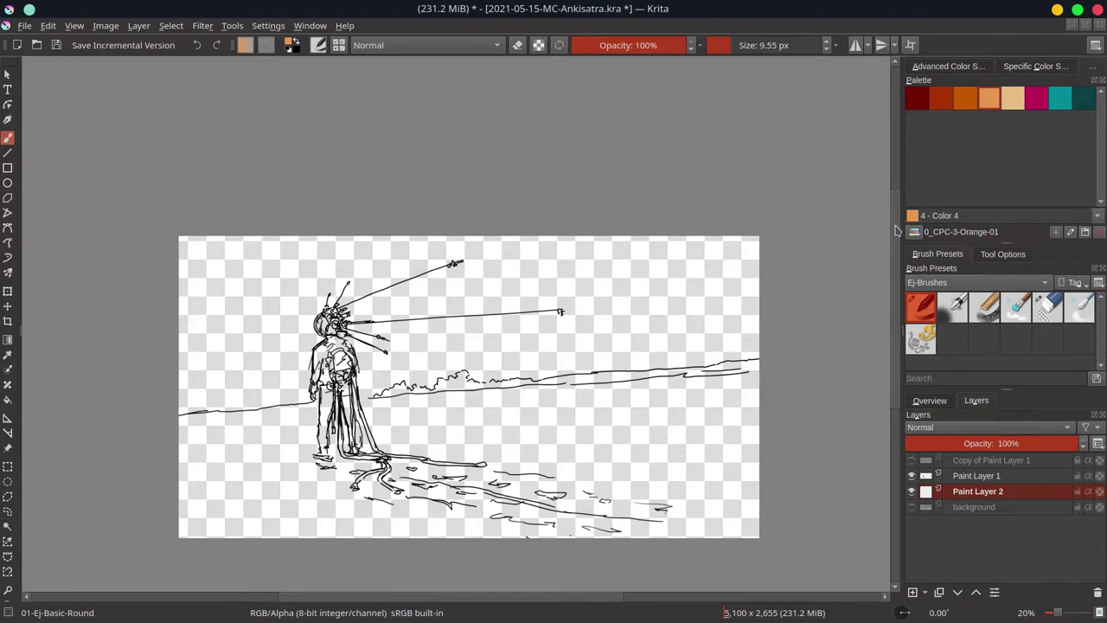
key("slash")
left_click_drag(186, 432, 346, 467)
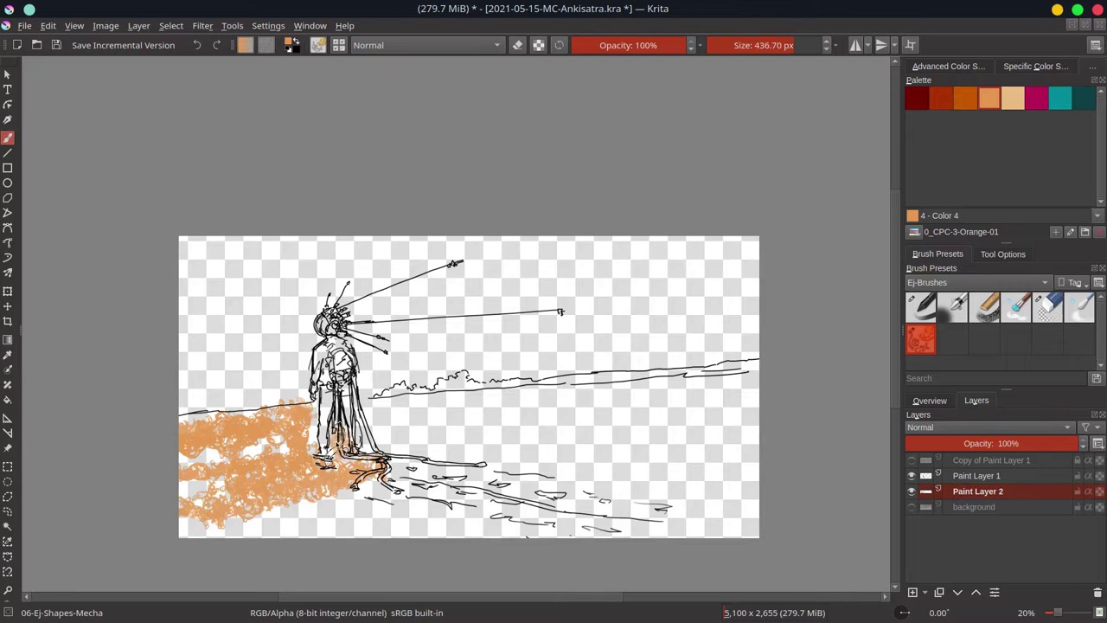
mouse_move(363, 415)
left_mouse_down()
mouse_move(528, 407)
mouse_move(329, 519)
mouse_move(727, 467)
mouse_move(450, 437)
mouse_move(649, 394)
mouse_move(553, 442)
mouse_move(762, 385)
mouse_move(251, 511)
left_mouse_up()
mouse_move(519, 524)
left_mouse_down()
mouse_move(186, 416)
mouse_move(294, 393)
mouse_move(288, 369)
mouse_move(606, 333)
mouse_move(519, 372)
mouse_move(475, 307)
mouse_move(186, 324)
left_mouse_up()
Paint the sky band dark teal with teal below it.
left_click(1060, 98)
left_click(1084, 98)
mouse_move(186, 260)
left_mouse_down()
mouse_move(320, 277)
mouse_move(744, 268)
left_mouse_up()
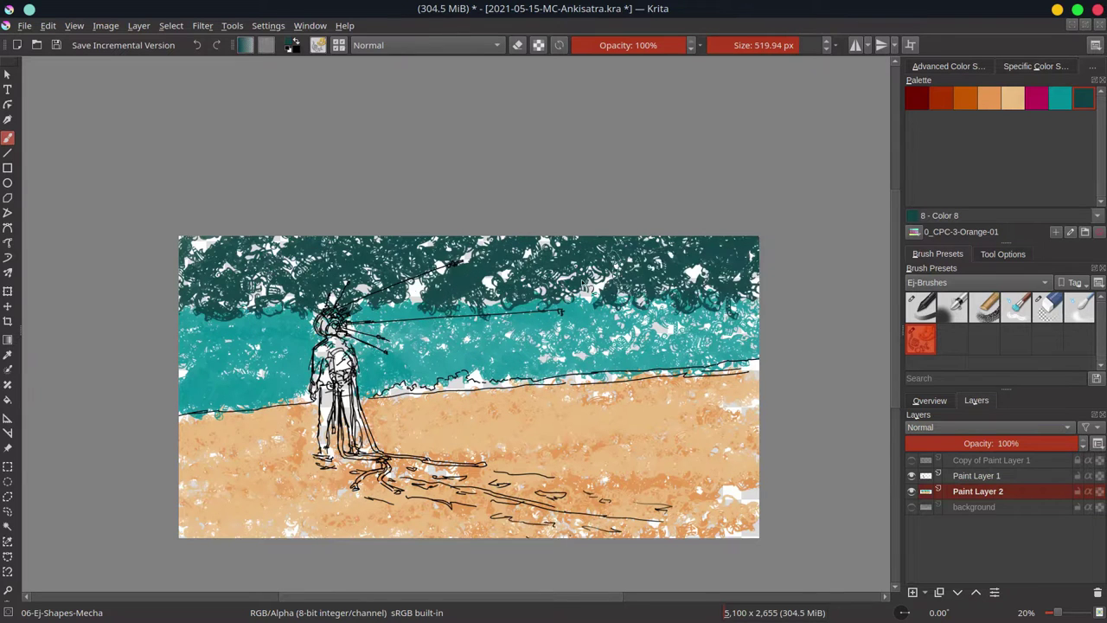
mouse_move(585, 288)
left_mouse_down()
mouse_move(186, 255)
mouse_move(208, 316)
mouse_move(273, 277)
mouse_move(753, 294)
mouse_move(182, 290)
mouse_move(753, 337)
left_mouse_up()
left_click(1060, 98)
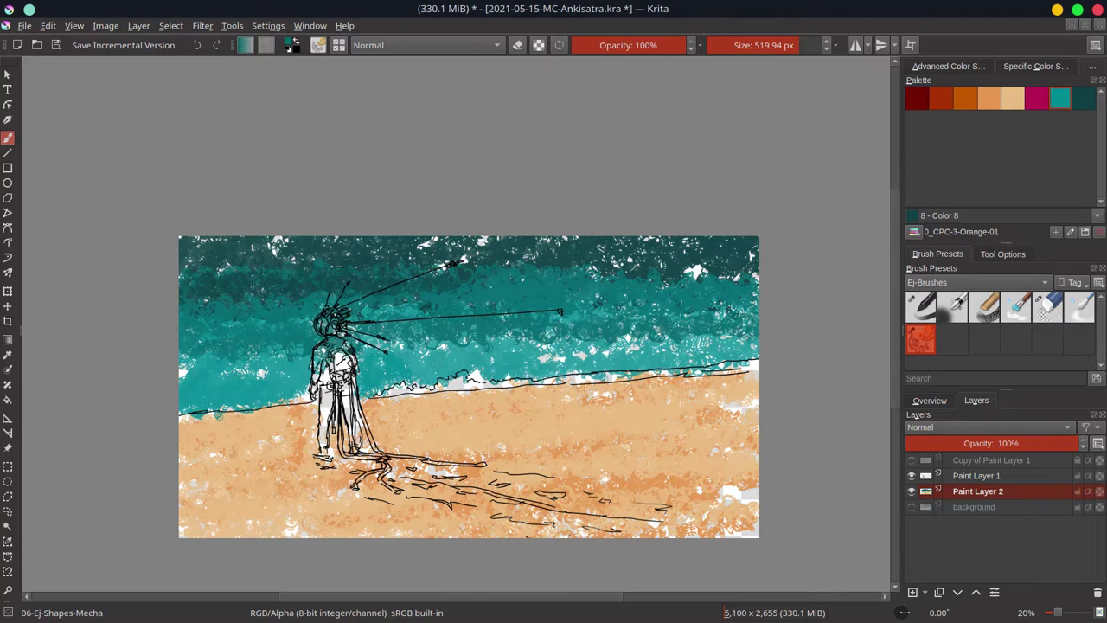
Paint a green strip along the shoreline from the colour wheel.
left_click(948, 65)
left_click(1007, 154)
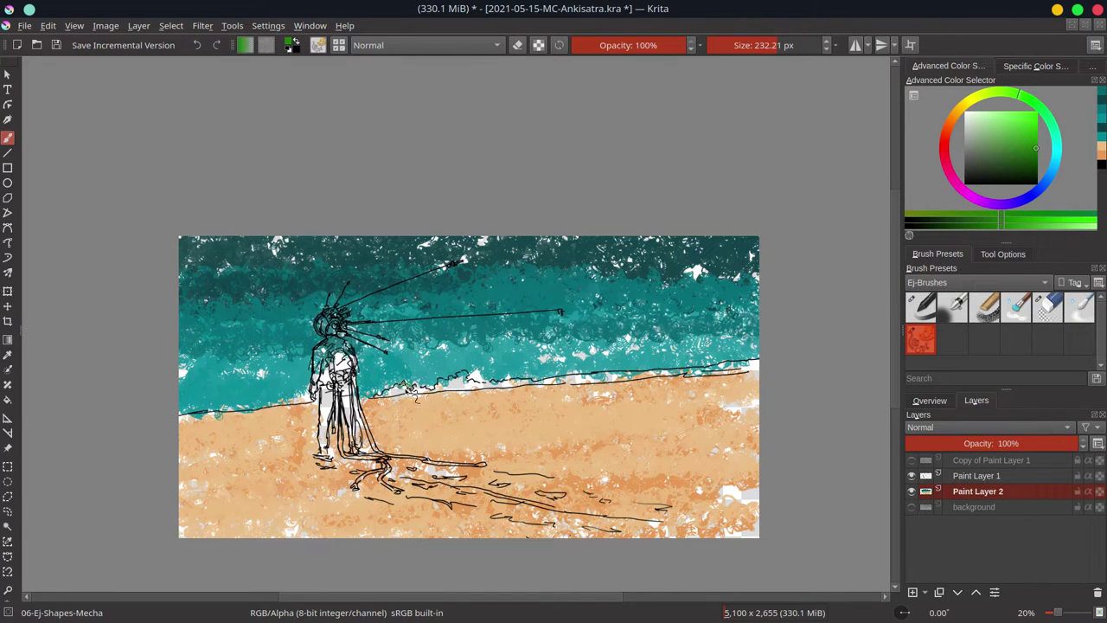
left_click_drag(381, 396, 759, 363)
left_click(1004, 177)
Paint the figure and its shadow dark red with light orange on the torso.
left_click(916, 97)
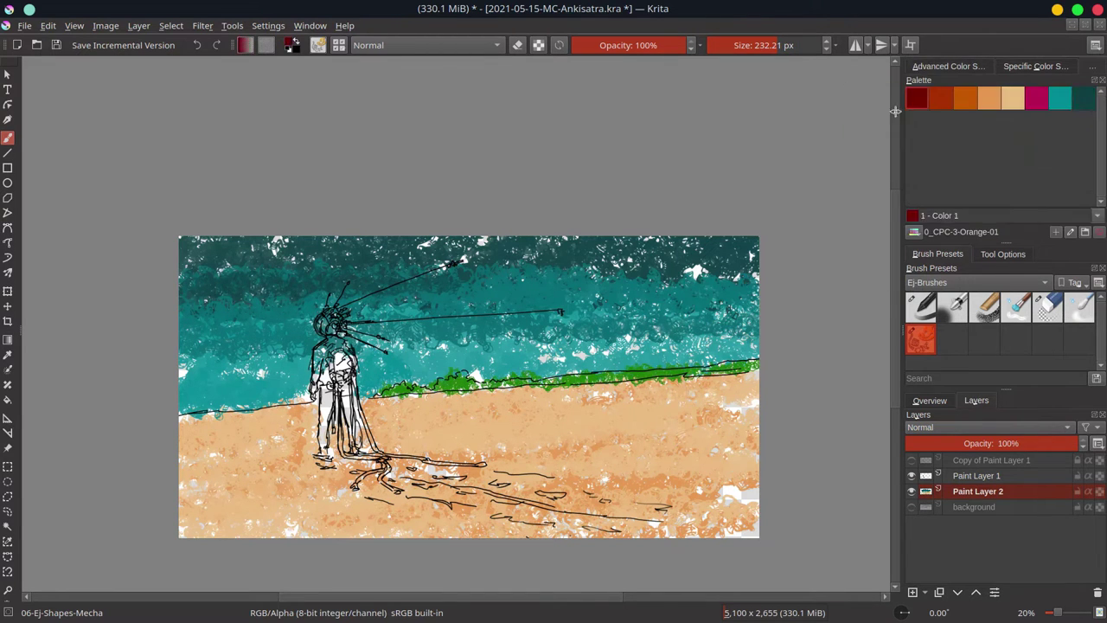
mouse_move(333, 320)
left_mouse_down()
mouse_move(337, 424)
mouse_move(368, 458)
left_mouse_up()
mouse_move(329, 424)
left_mouse_down()
mouse_move(373, 468)
mouse_move(433, 489)
left_mouse_up()
left_click(989, 98)
mouse_move(333, 354)
left_mouse_down()
mouse_move(339, 377)
mouse_move(327, 371)
mouse_move(327, 313)
left_mouse_up()
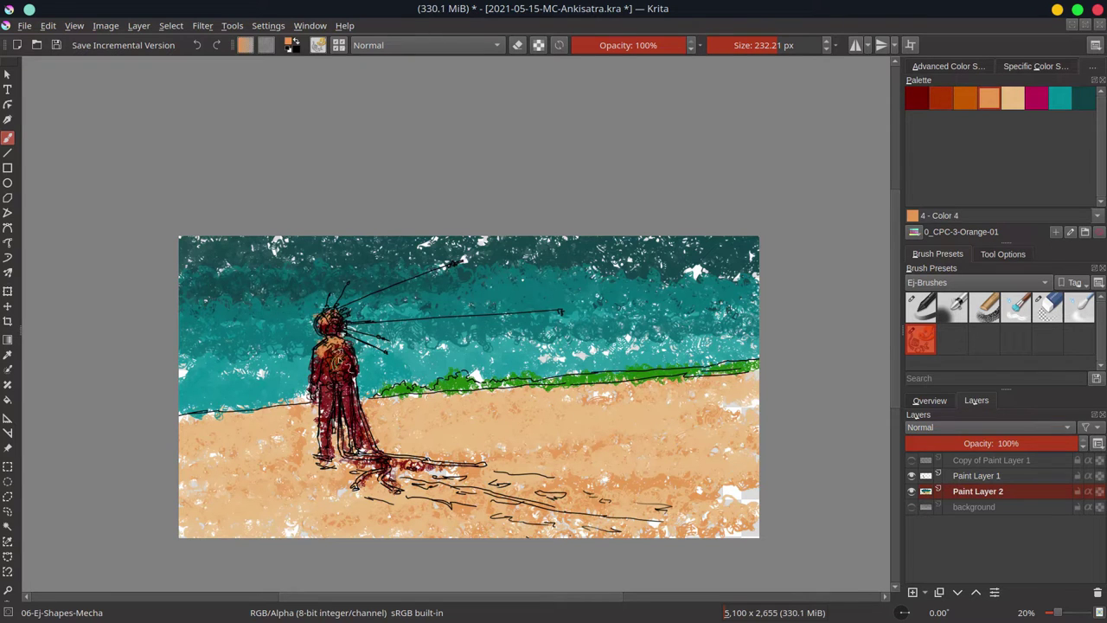
Streak magenta over the figure, along its shadow and near the head.
left_click(1037, 98)
left_click_drag(316, 350, 333, 402)
mouse_move(333, 445)
left_mouse_down()
mouse_move(363, 459)
mouse_move(368, 488)
left_mouse_up()
left_click_drag(385, 450, 510, 458)
left_click_drag(370, 320, 346, 326)
left_click(948, 66)
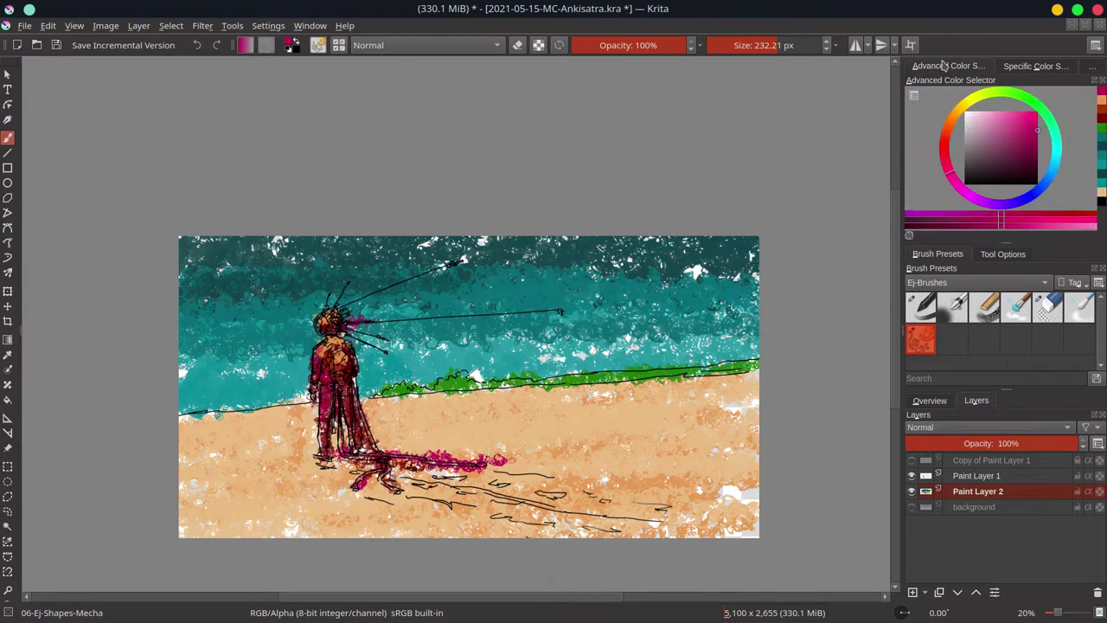
left_click(7, 497)
left_click(920, 338)
Shade the figure, its shadow and the grass line with dark Multiply chalk strokes.
key("b")
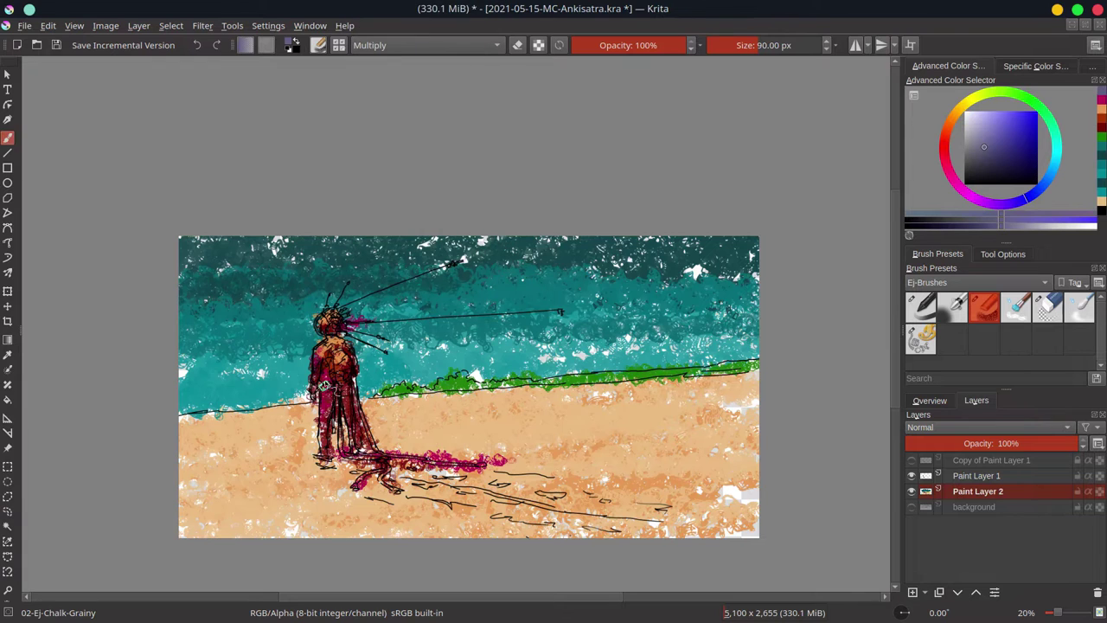
left_click_drag(329, 364, 348, 396)
left_click_drag(316, 327, 344, 340)
mouse_move(327, 376)
left_mouse_down()
mouse_move(336, 462)
mouse_move(380, 476)
left_mouse_up()
mouse_move(320, 437)
left_mouse_down()
mouse_move(355, 421)
mouse_move(472, 472)
left_mouse_up()
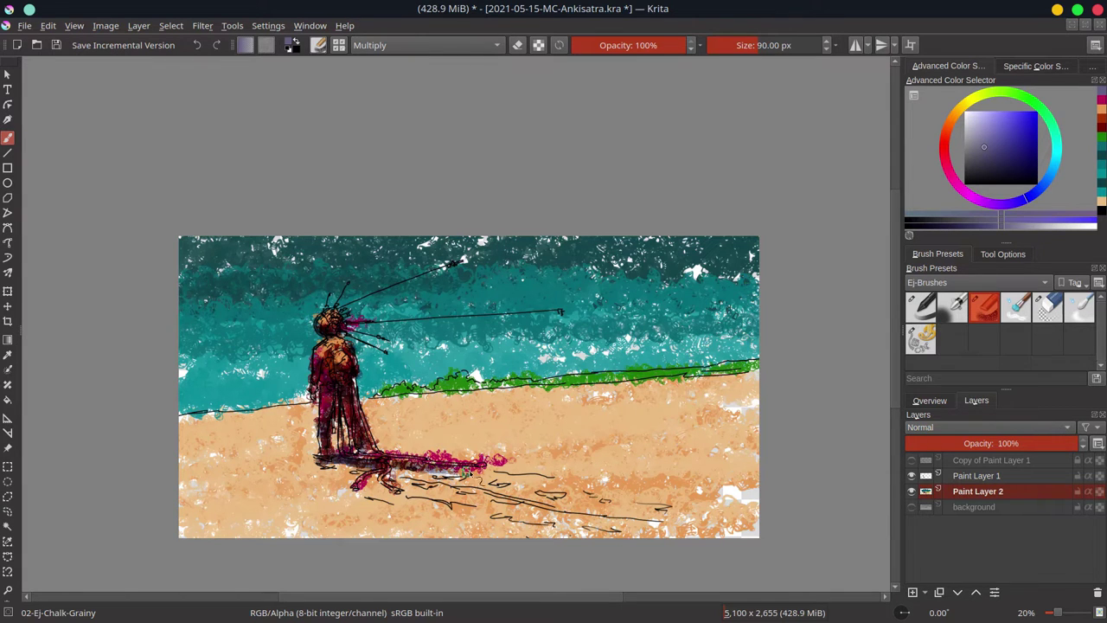
mouse_move(381, 400)
left_mouse_down()
mouse_move(498, 380)
mouse_move(612, 391)
mouse_move(760, 368)
left_mouse_up()
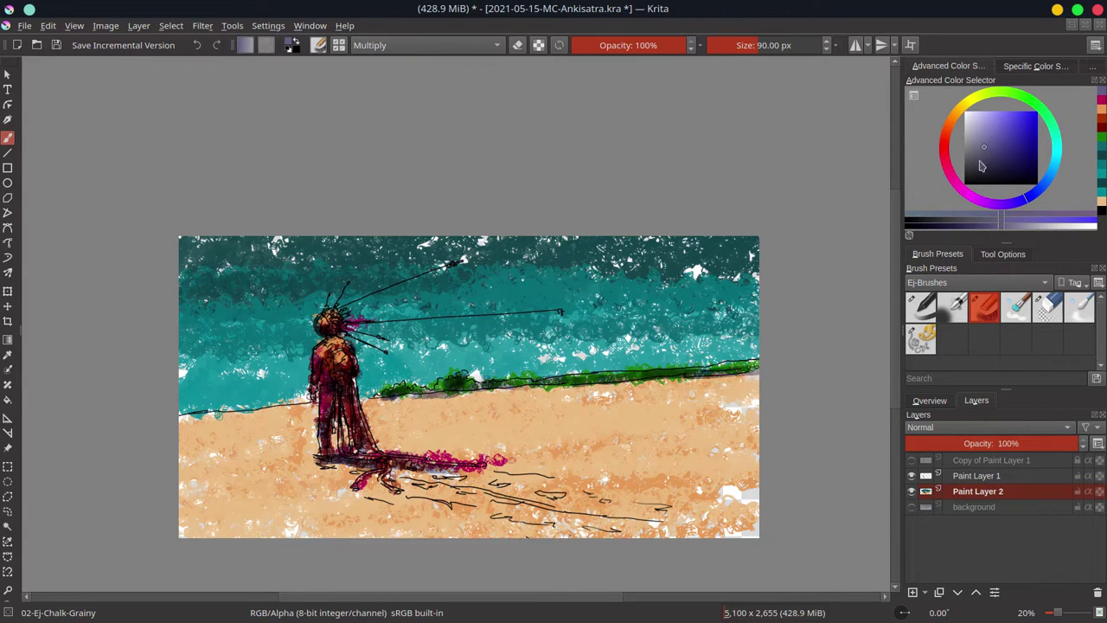
Add bright orange Color Dodge highlights to the head and chest.
left_click(727, 407, "ctrl")
left_click(424, 45)
left_click(390, 130)
mouse_move(320, 341)
left_mouse_down()
mouse_move(355, 467)
mouse_move(381, 480)
mouse_move(476, 462)
left_mouse_up()
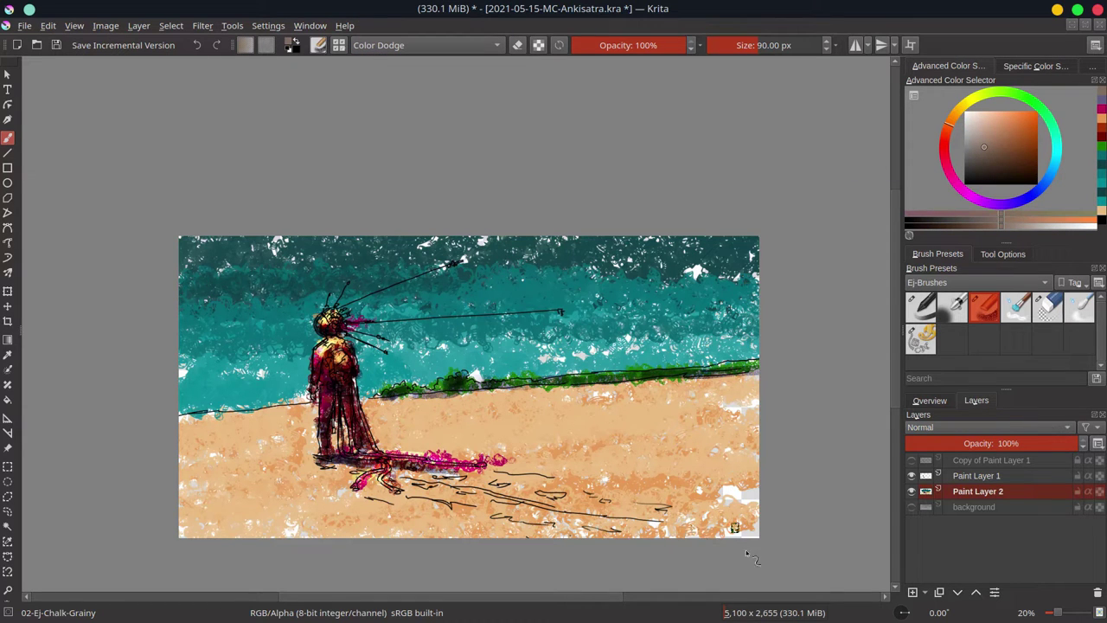
Compare the painting with the reference photo and start outlining the sky and sea.
left_click(1098, 592)
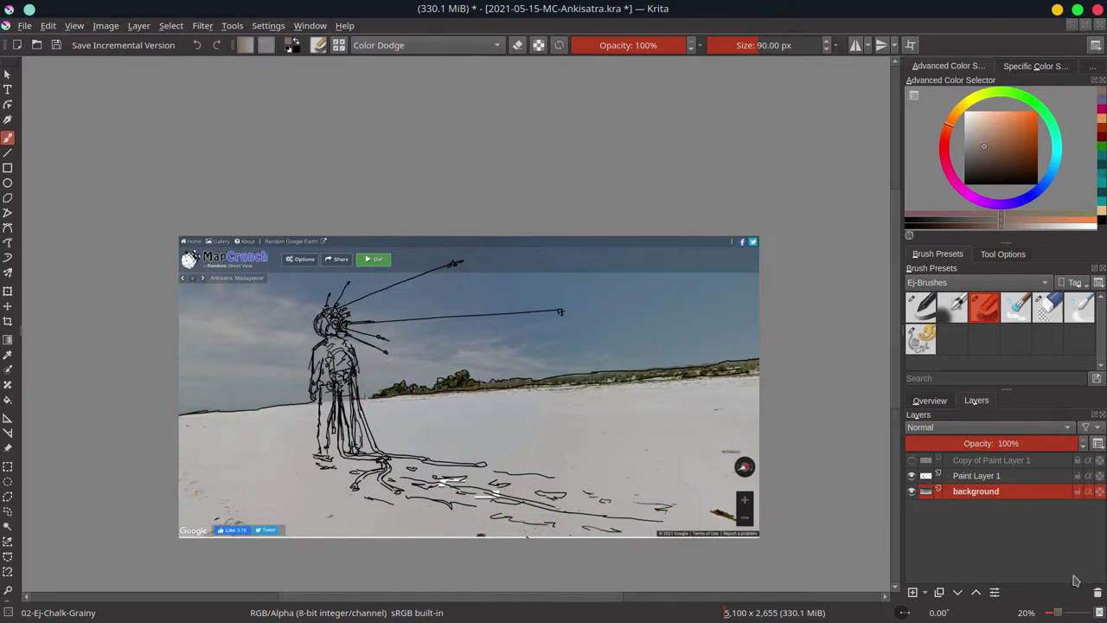
key("ctrl+z")
left_click(929, 401)
key("m")
left_click(8, 496)
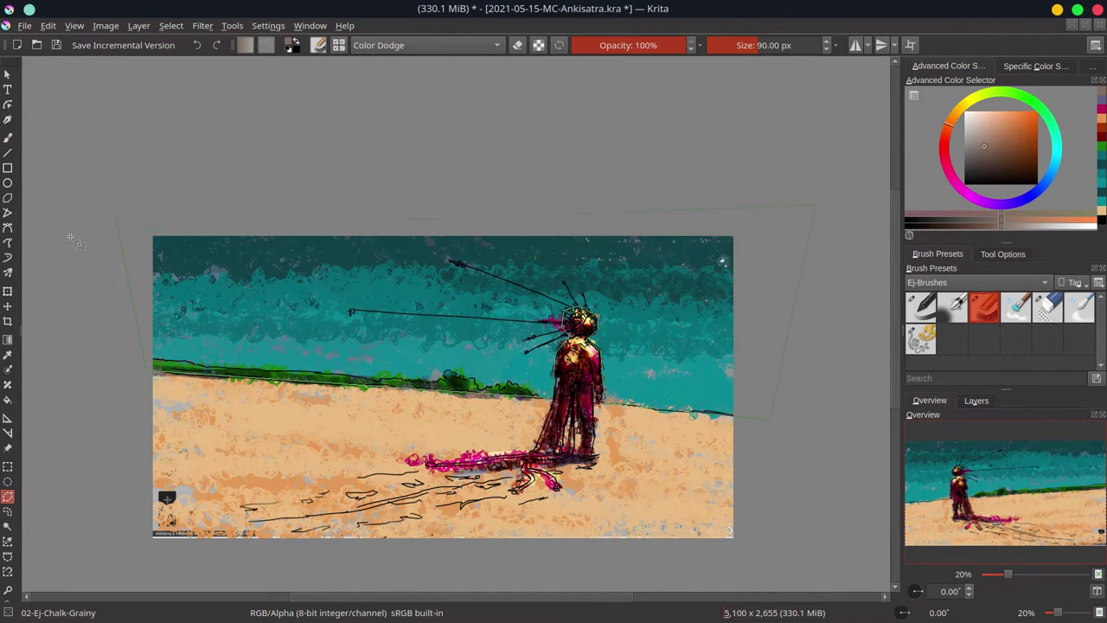
Close the sky-and-sea selection and desaturate and lighten it with HSV/HSL Adjustment.
double_click(118, 194)
left_click(203, 26)
left_click(494, 198)
mouse_move(106, 217)
left_mouse_down()
mouse_move(160, 232)
mouse_move(91, 237)
left_mouse_up()
left_click_drag(160, 258, 176, 259)
left_click_drag(91, 237, 110, 237)
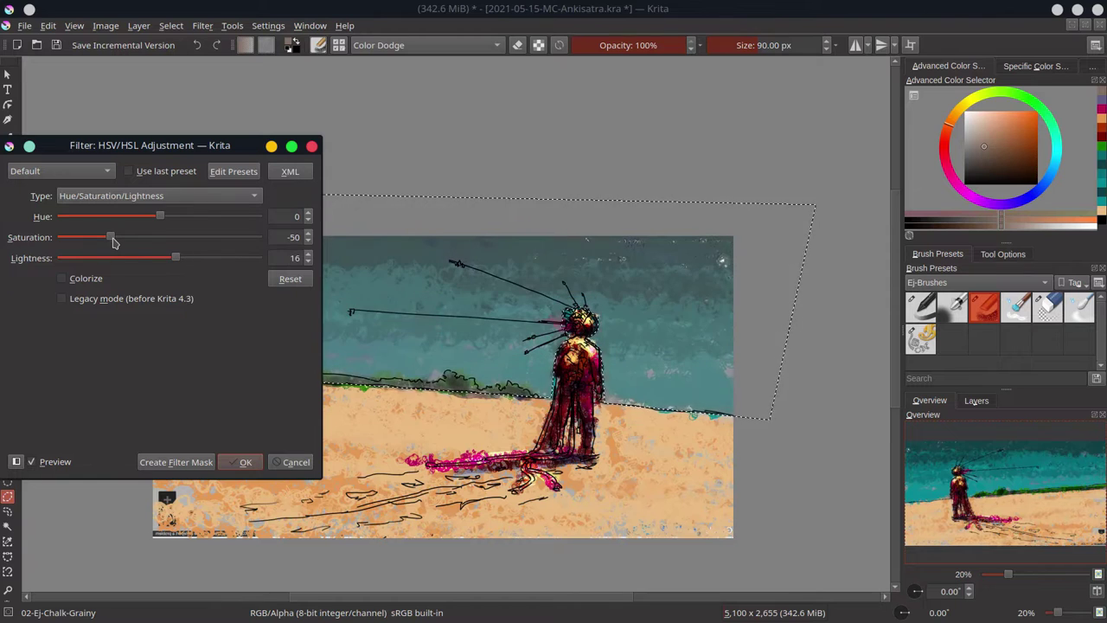
left_click(245, 463)
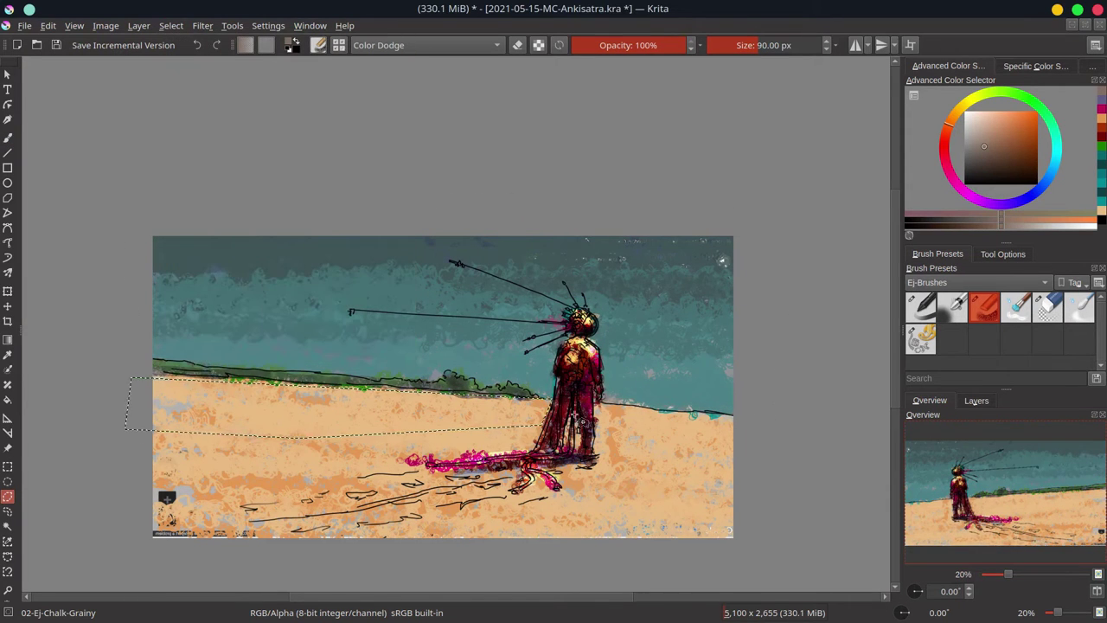
Select the sand strip below the shoreline and lower its Saturation to -43.
left_click(596, 434)
left_click(773, 440)
left_click(769, 425)
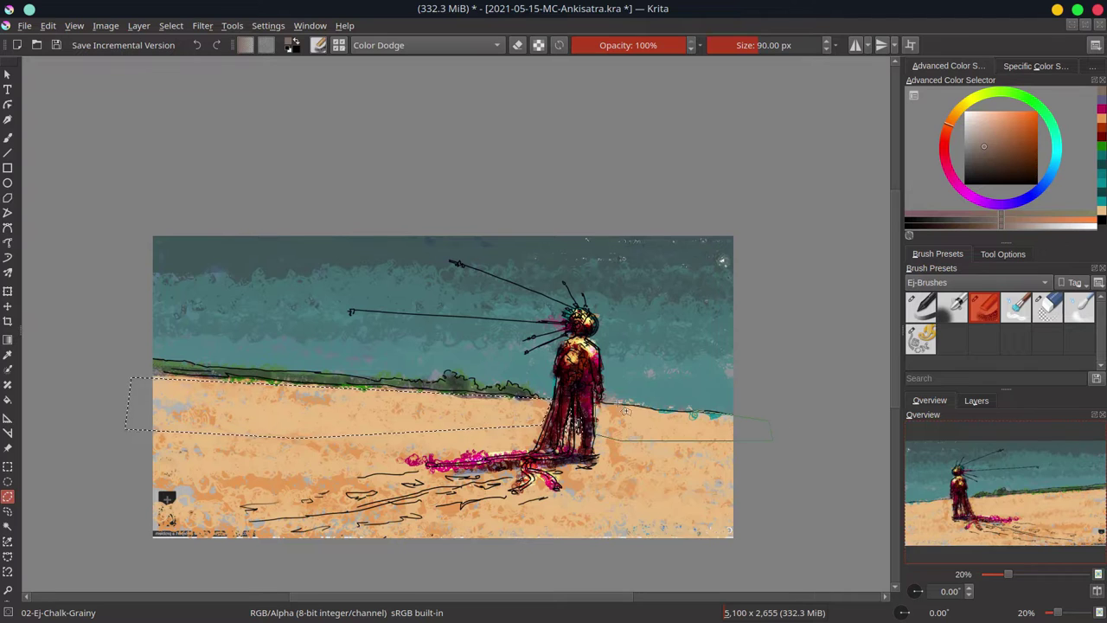
double_click(603, 404)
left_click(203, 25)
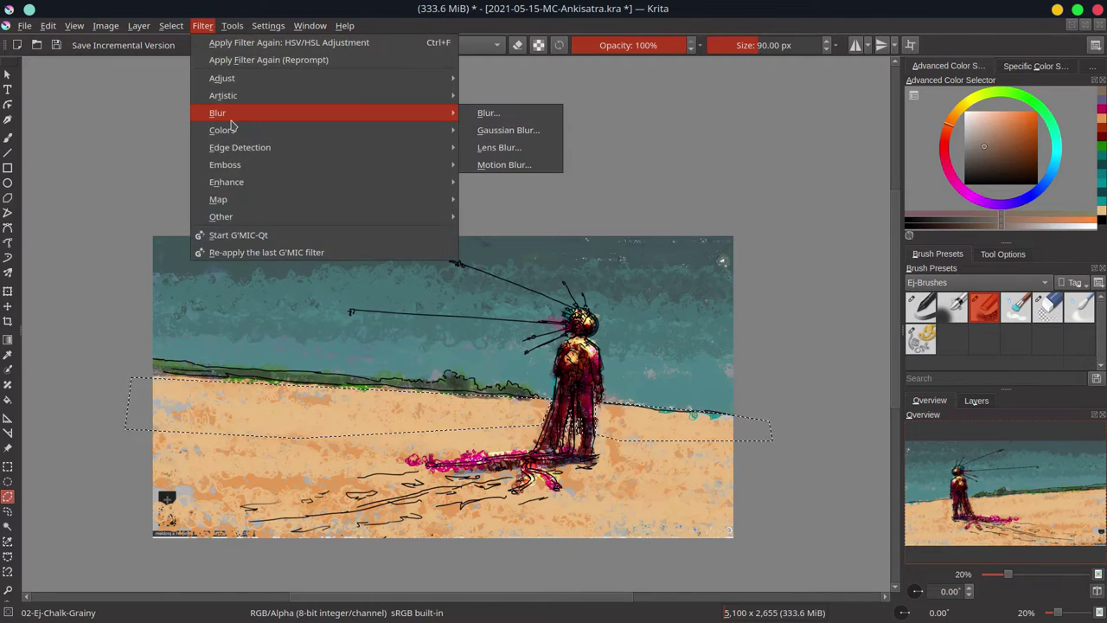
mouse_move(222, 78)
left_click(554, 201)
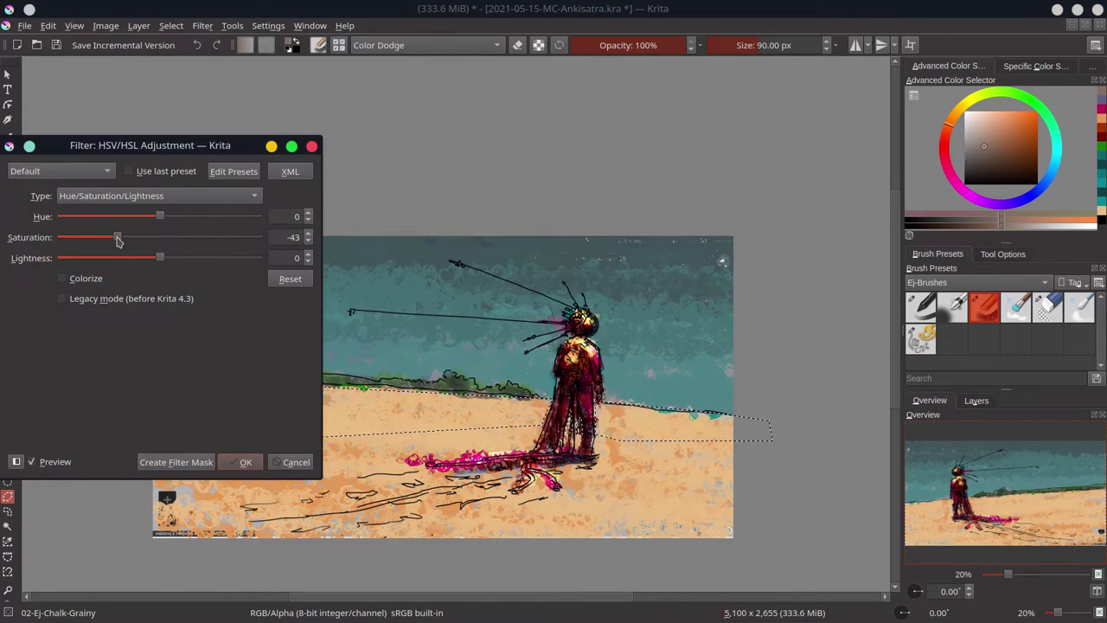
left_click(244, 463)
Deselect, return to the brush and sample the sea's light cyan.
left_click(171, 25)
left_click(186, 65)
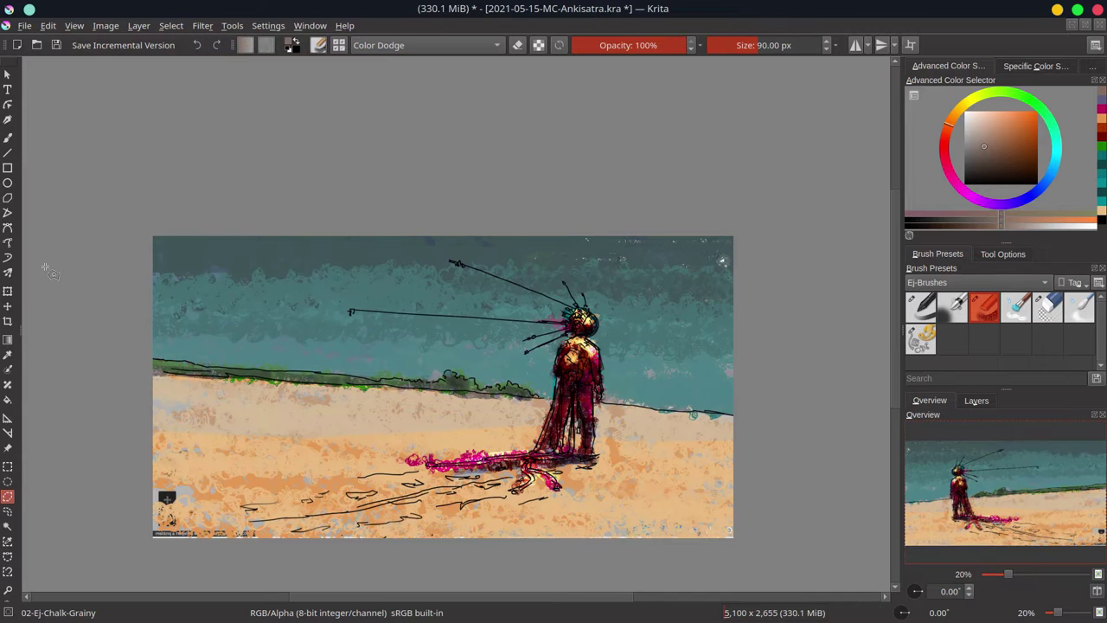
key("b")
left_click(619, 417, "ctrl")
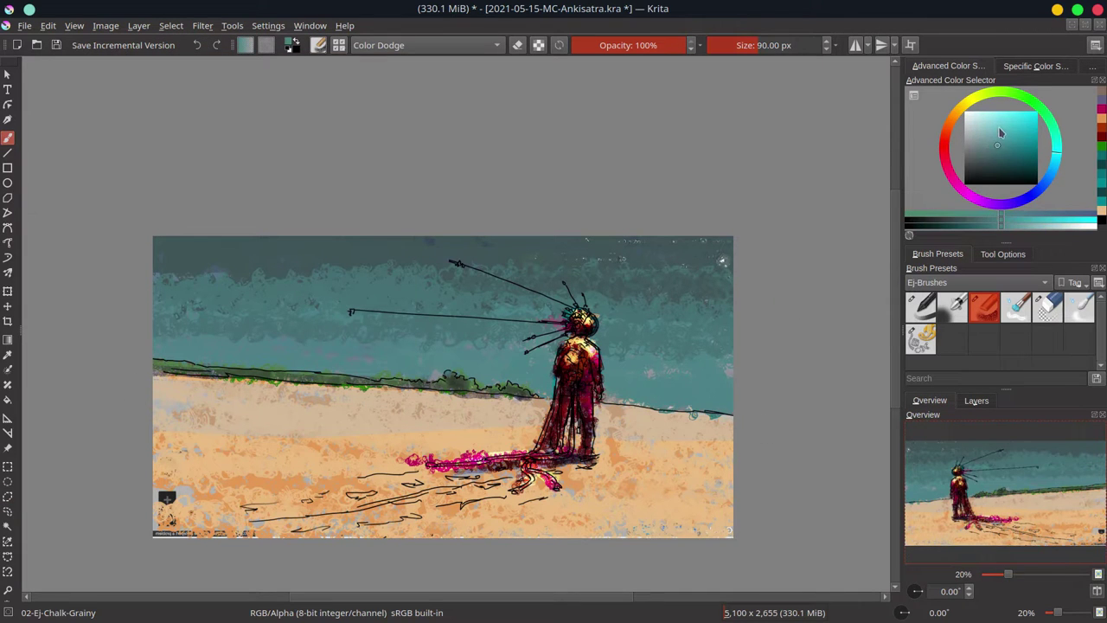
Undo a test stroke, reset the brush to Normal, enlarge it and brush cyan along the horizon.
left_click_drag(156, 355, 319, 351)
key("ctrl+z")
key("ctrl+shift+d")
left_click(424, 45)
left_click(372, 70)
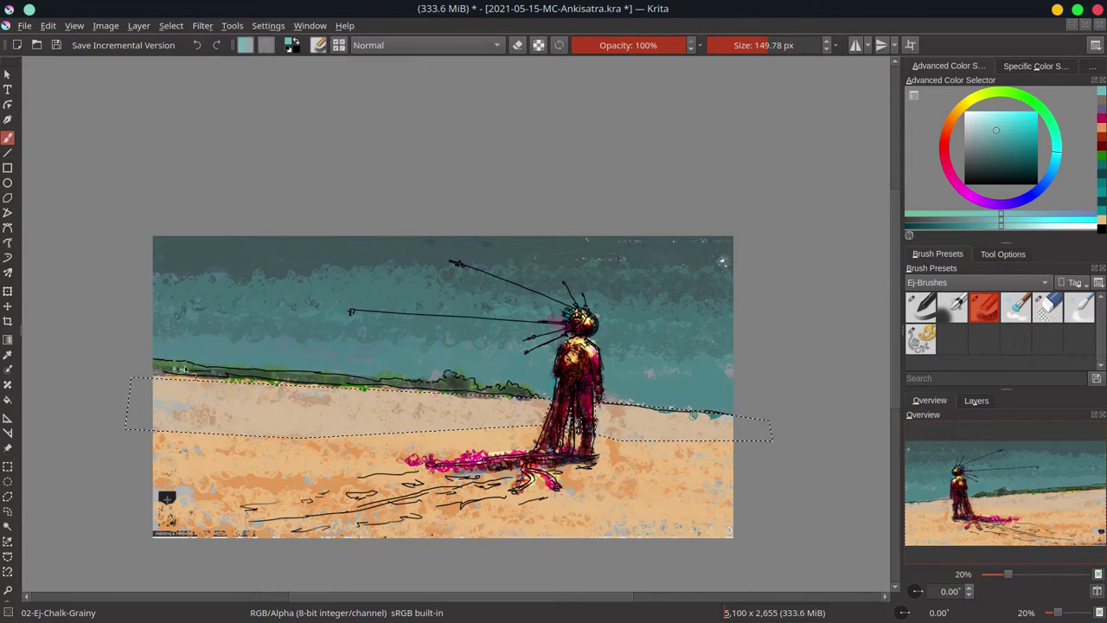
key("ctrl+shift+a")
mouse_move(181, 371)
left_mouse_down()
mouse_move(545, 381)
mouse_move(173, 355)
mouse_move(615, 373)
mouse_move(718, 407)
left_mouse_up()
Paint a lighter cyan band along the left horizon water.
left_click(674, 380, "ctrl")
mouse_move(156, 355)
left_mouse_down()
mouse_move(496, 378)
mouse_move(692, 357)
mouse_move(655, 383)
left_mouse_up()
left_click(999, 132)
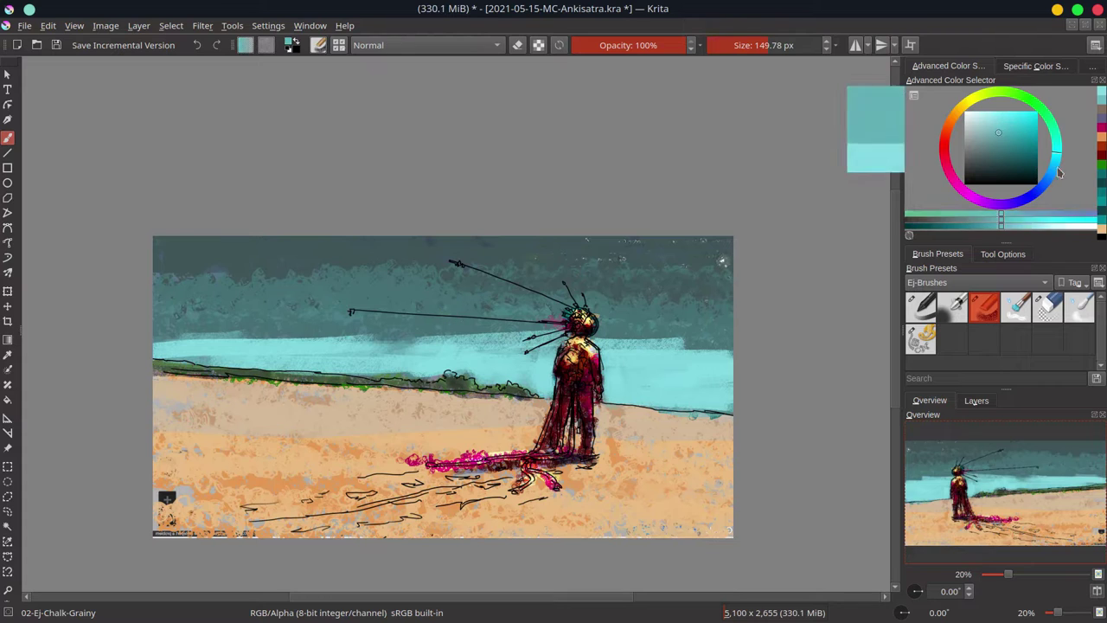
Repaint the sky band in a deeper blue, then bring up the current layer's options.
left_click_drag(1059, 173, 1050, 182)
mouse_move(155, 322)
left_mouse_down()
mouse_move(571, 319)
mouse_move(734, 342)
left_mouse_up()
left_click(1013, 143)
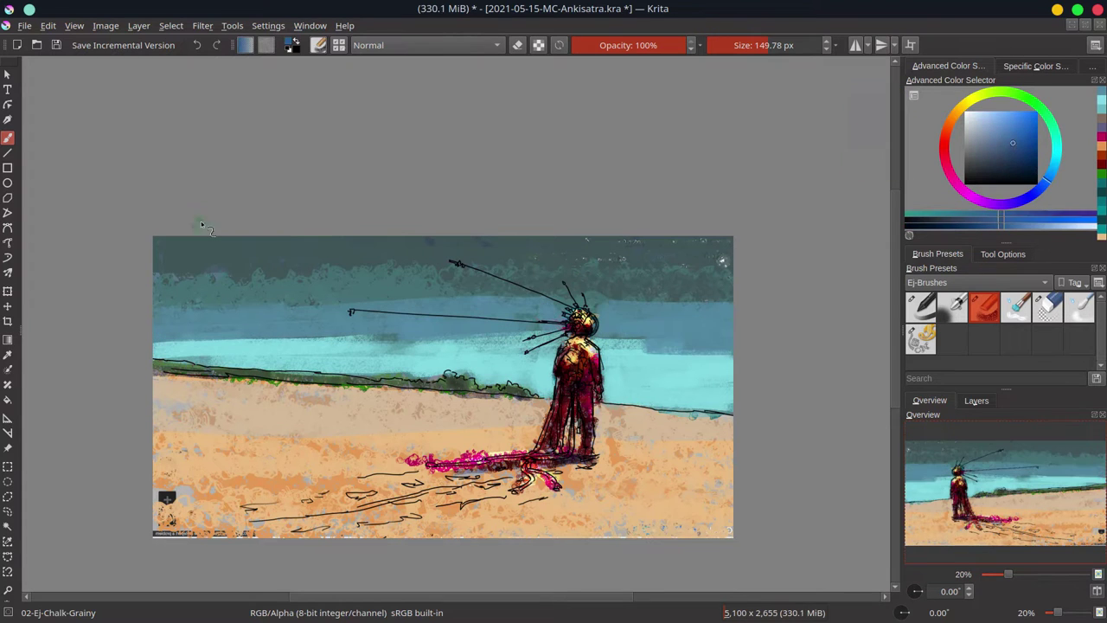
left_click_drag(173, 260, 727, 285)
mouse_move(173, 298)
left_mouse_down()
mouse_move(476, 265)
mouse_move(734, 259)
left_mouse_up()
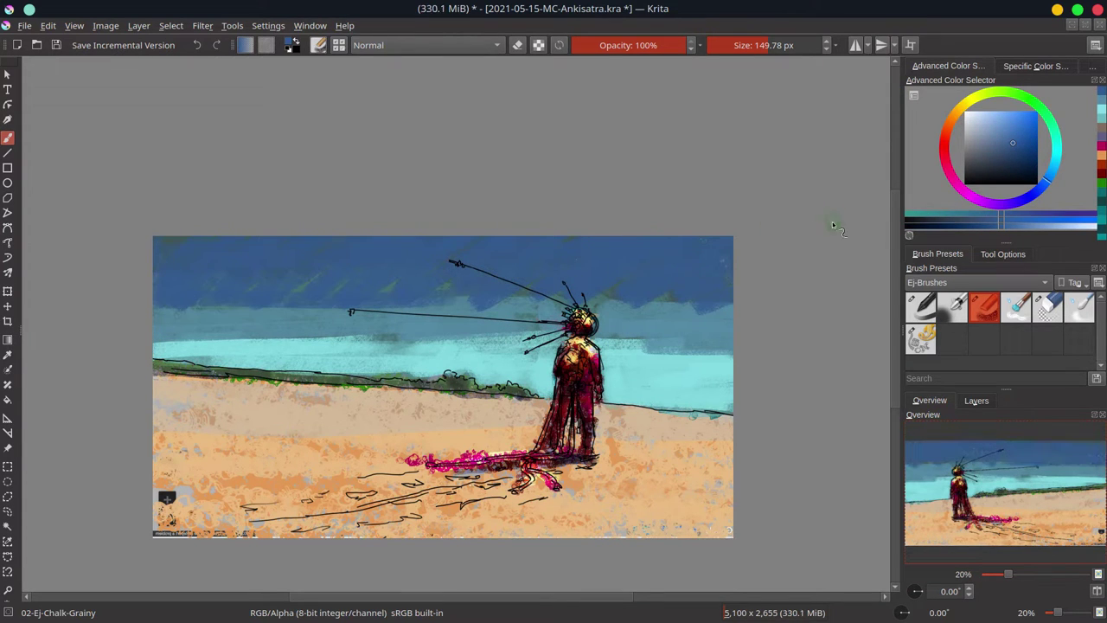
left_click(977, 401)
right_click(978, 476)
Lasso a sky area around the rods and paste it into a new layer.
key("Escape")
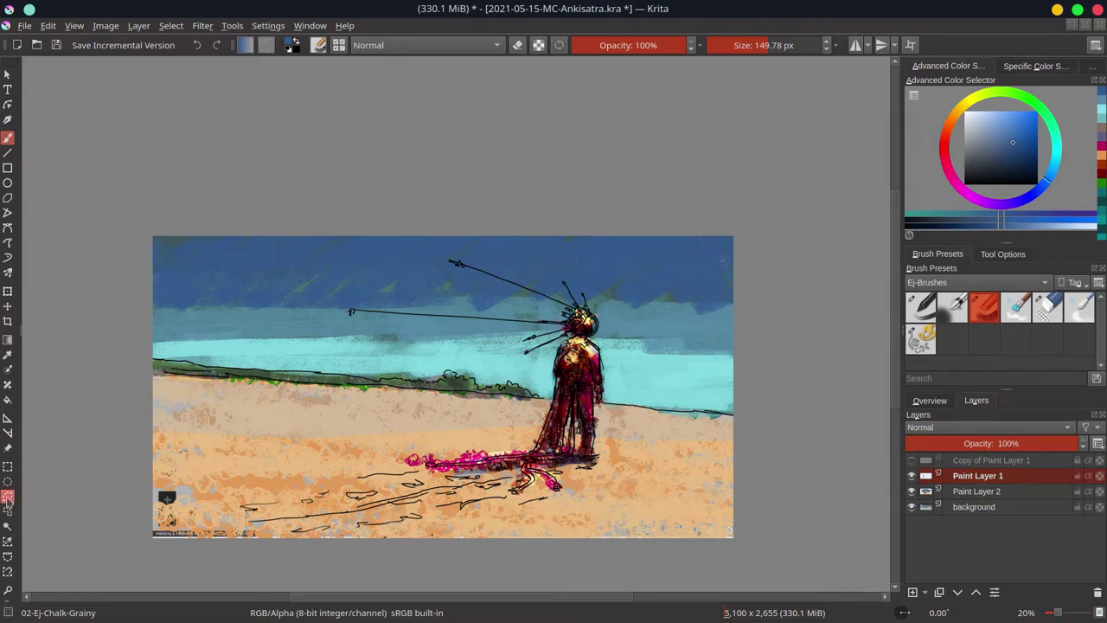
left_click(7, 496)
mouse_move(616, 285)
left_mouse_down()
mouse_move(327, 292)
mouse_move(574, 329)
left_mouse_up()
left_click_drag(616, 296, 616, 287)
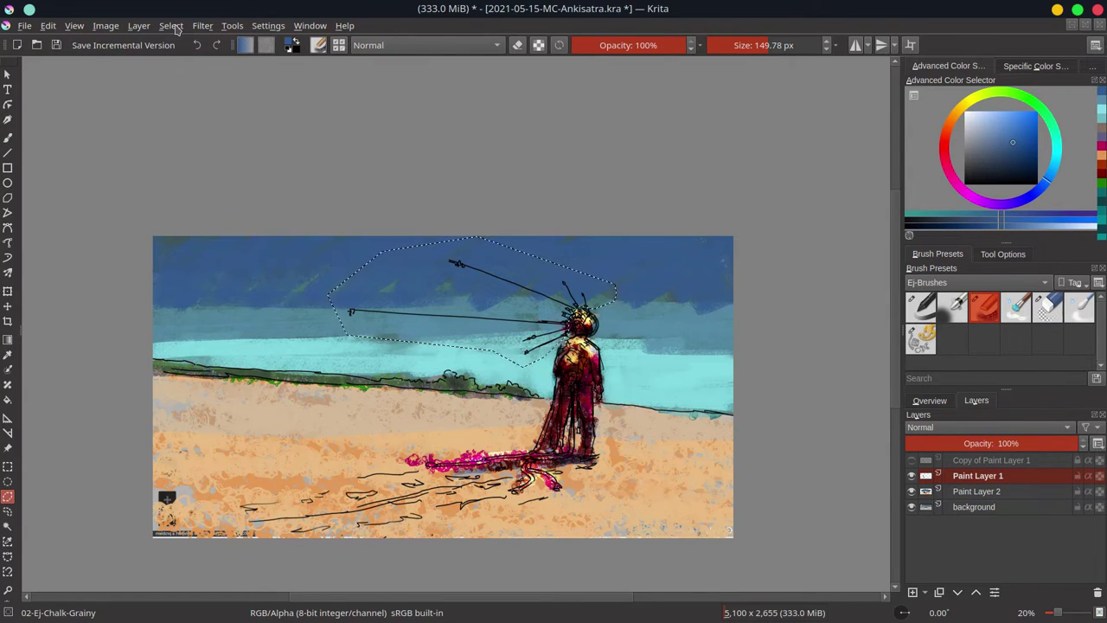
left_click(49, 25)
left_click(52, 161)
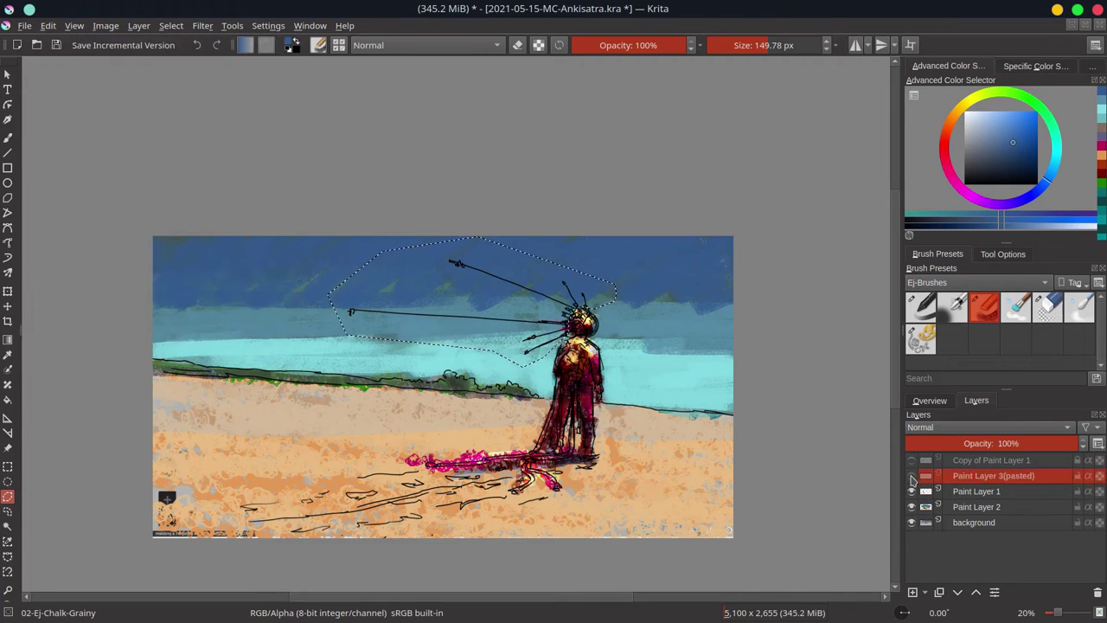
Deselect, hide the pasted sky layer and make Paint Layer 2 active.
left_click(171, 25)
left_click(181, 57)
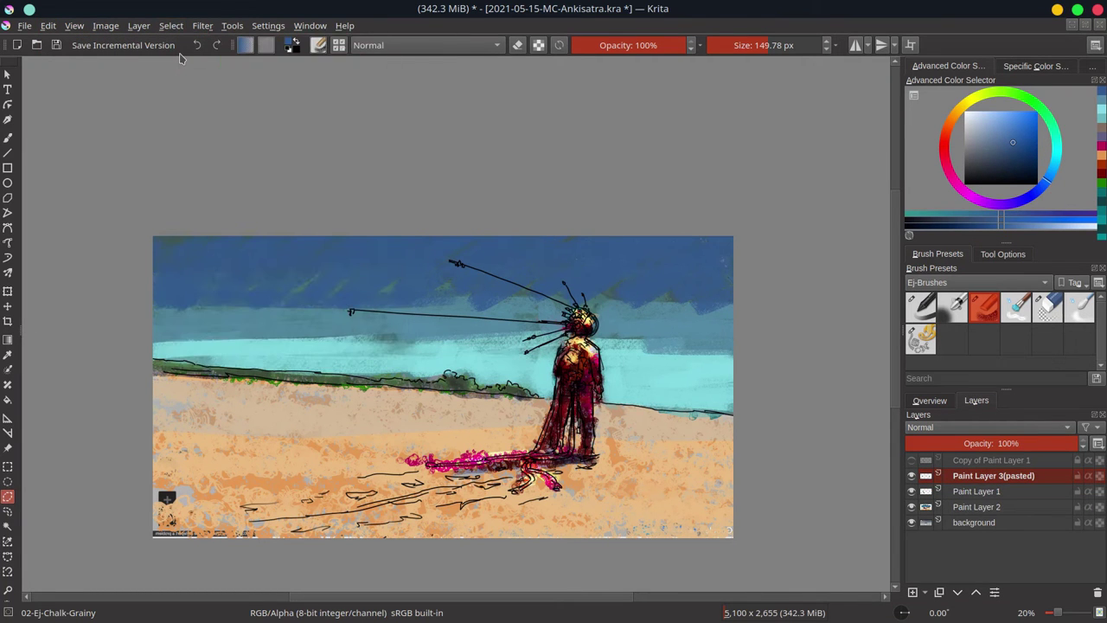
left_click(911, 476)
left_click(978, 507)
Darken the horizon hills with a dark blue-violet Multiply stroke.
left_click(987, 148)
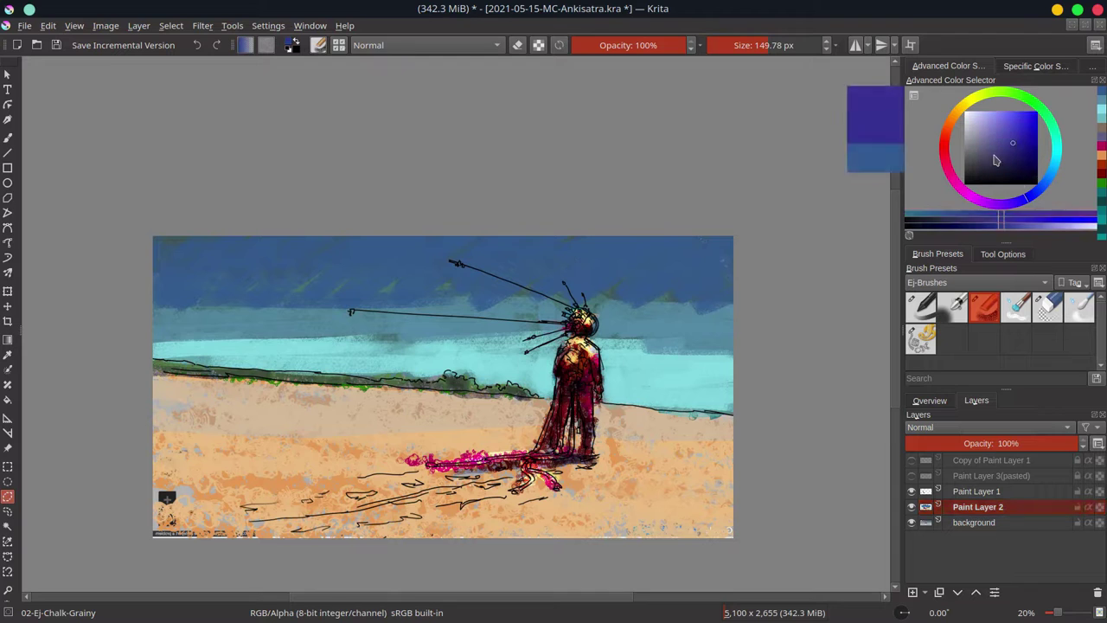
left_click(415, 45)
left_click(370, 70)
key("b")
left_click_drag(468, 391, 175, 367)
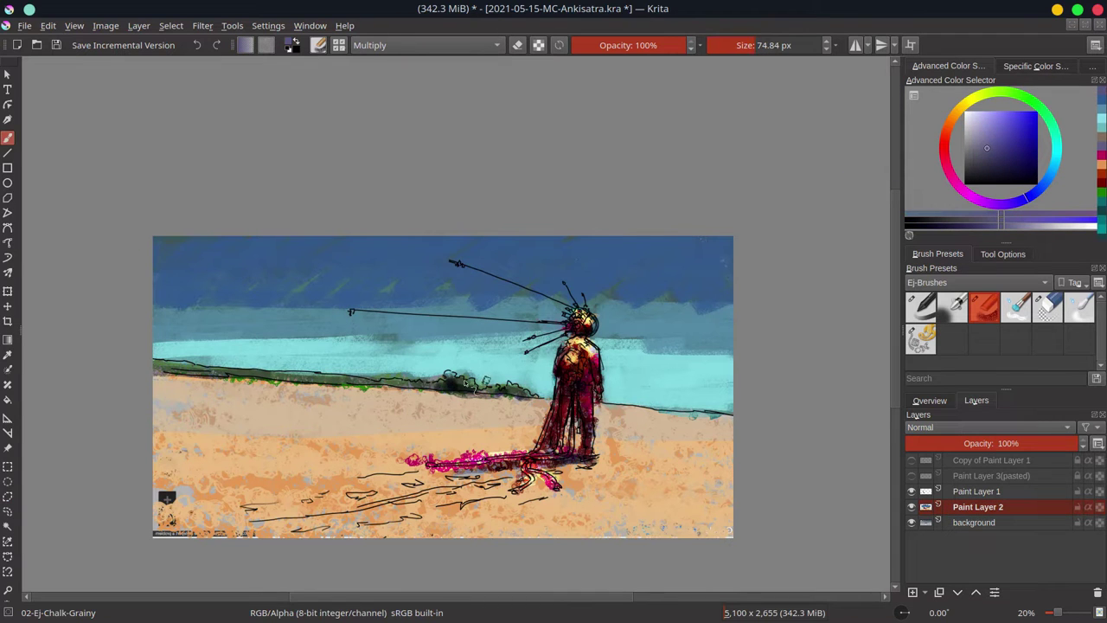
Brighten the left horizon band with a smaller orange Color Dodge brush and save.
left_click(948, 126)
left_click(415, 45)
left_click(381, 32)
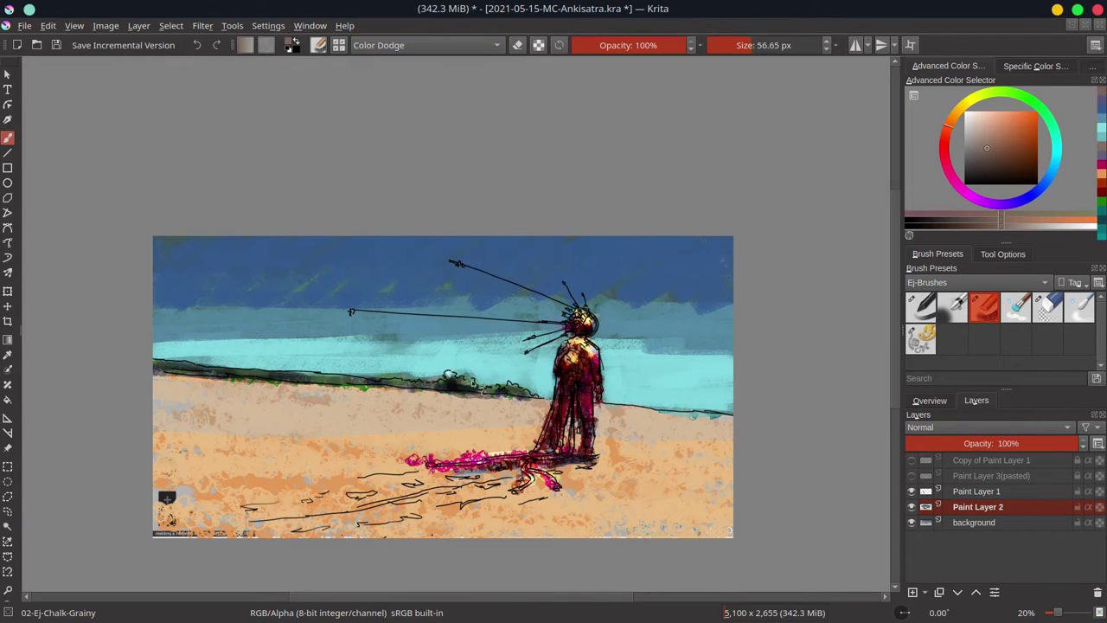
mouse_move(390, 389)
left_mouse_down()
mouse_move(251, 381)
mouse_move(333, 384)
left_mouse_up()
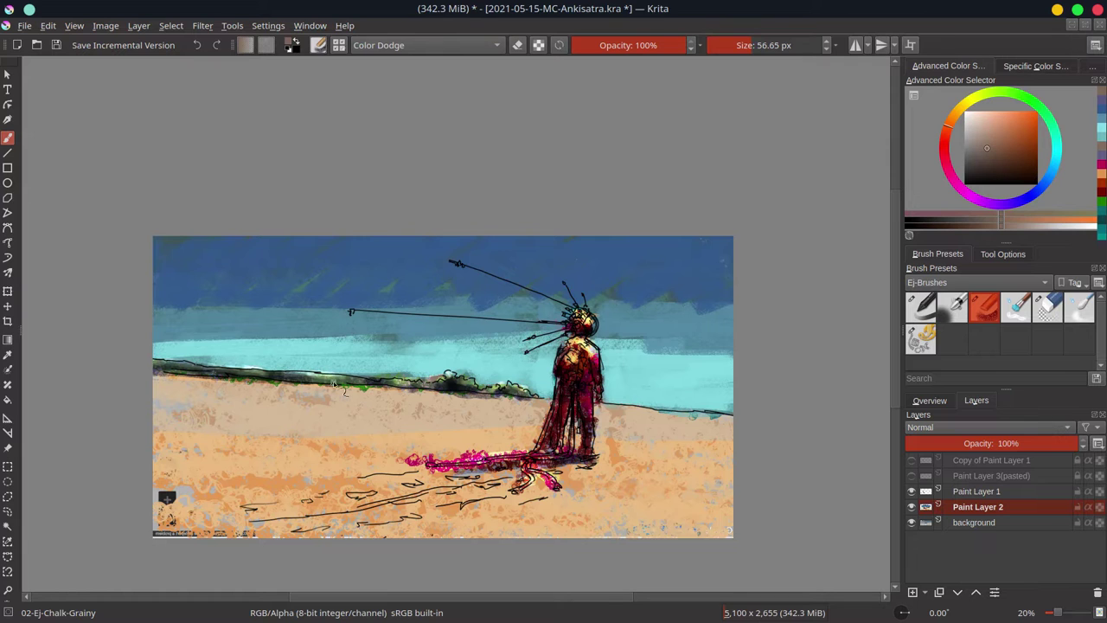
key("ctrl+s")
left_click(931, 402)
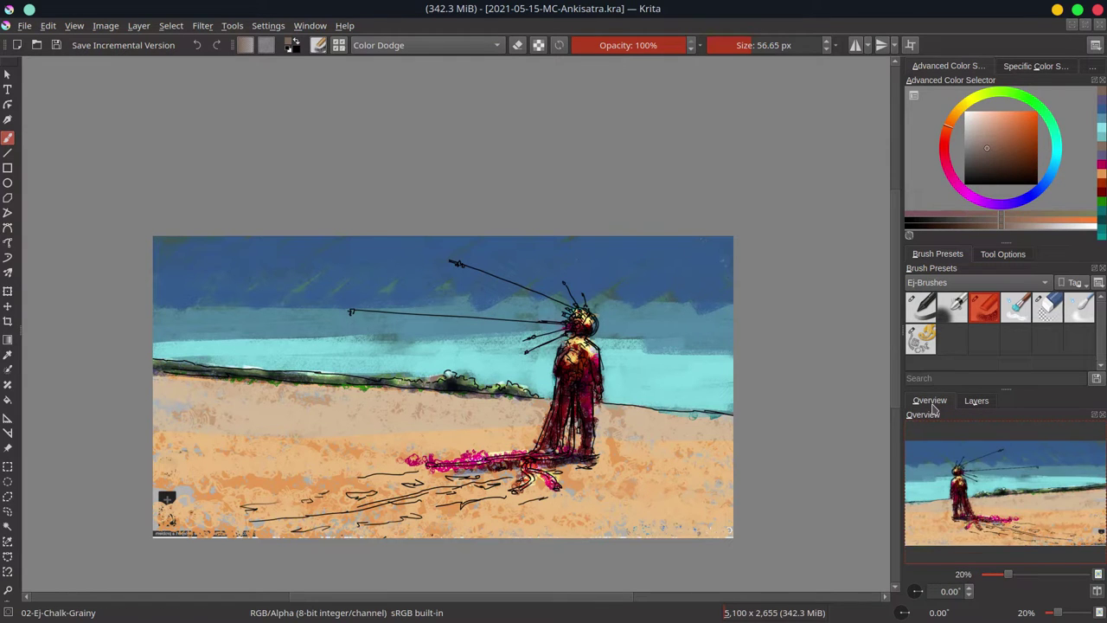
Merge the layer with the layer below and save the file.
left_click(976, 401)
right_click(960, 492)
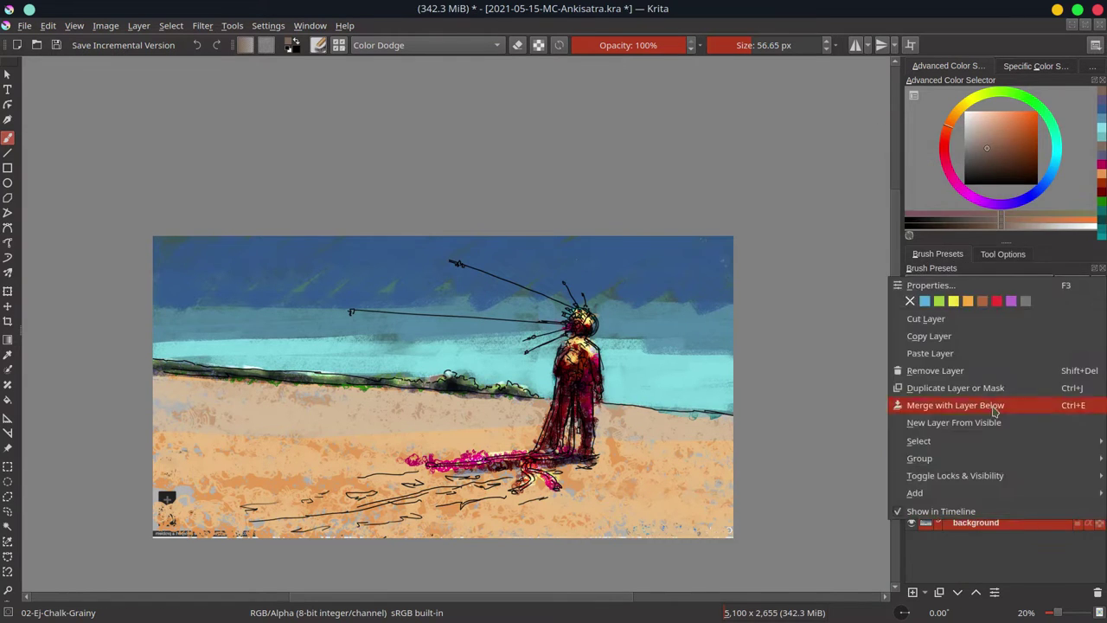
left_click(976, 401)
left_click(930, 400)
key("ctrl+s")
Reset the brush blending to Normal and pick the Polygonal Selection tool.
key("alt+shift+n")
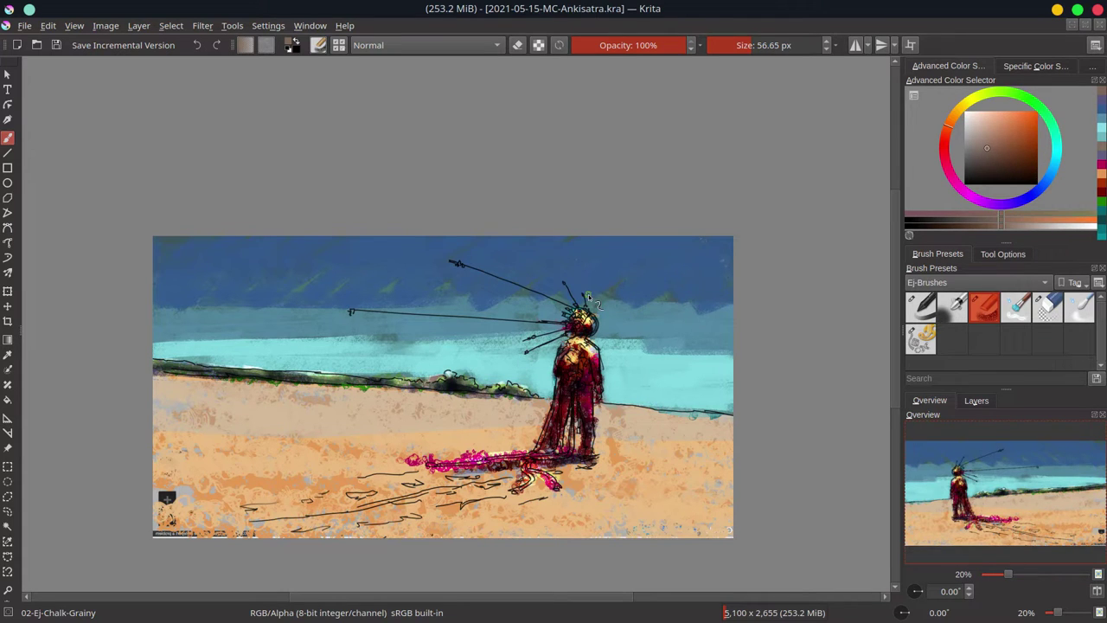
left_click(7, 496)
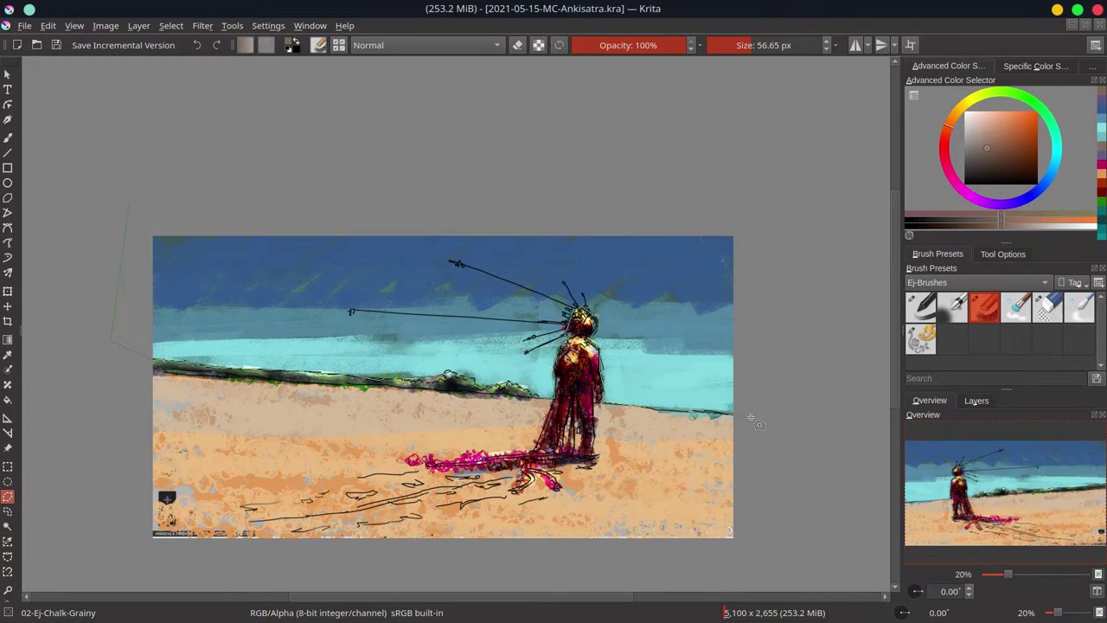
scroll(519, 389, "up", 3)
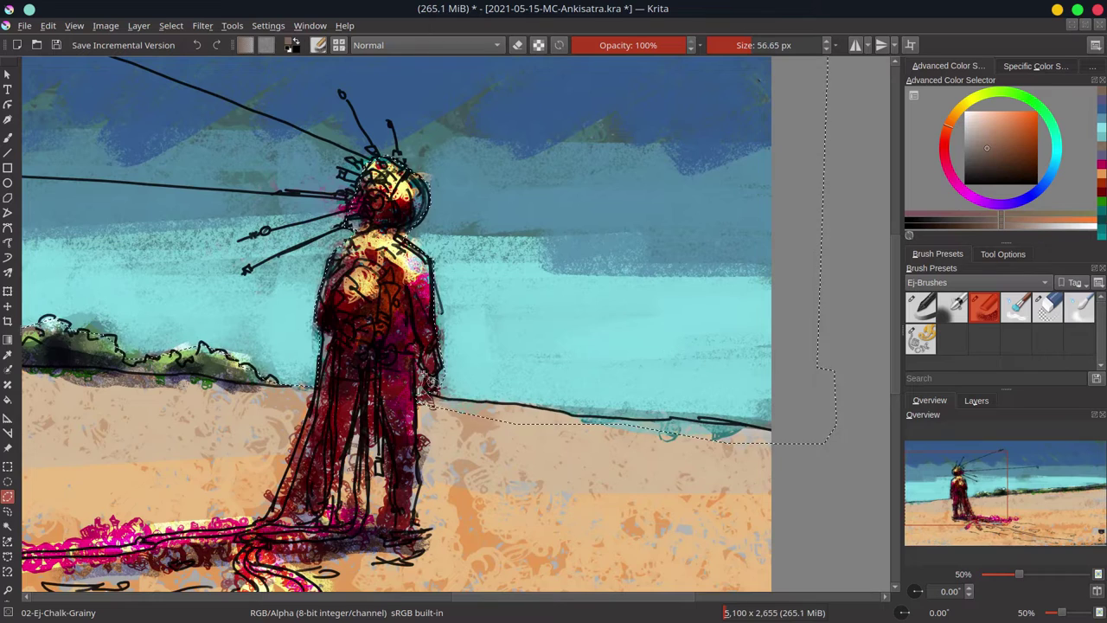
Zoom in and start tracing the polygonal selection around the figure's head.
left_click_drag(463, 361, 449, 286)
scroll(449, 285, "up", 1)
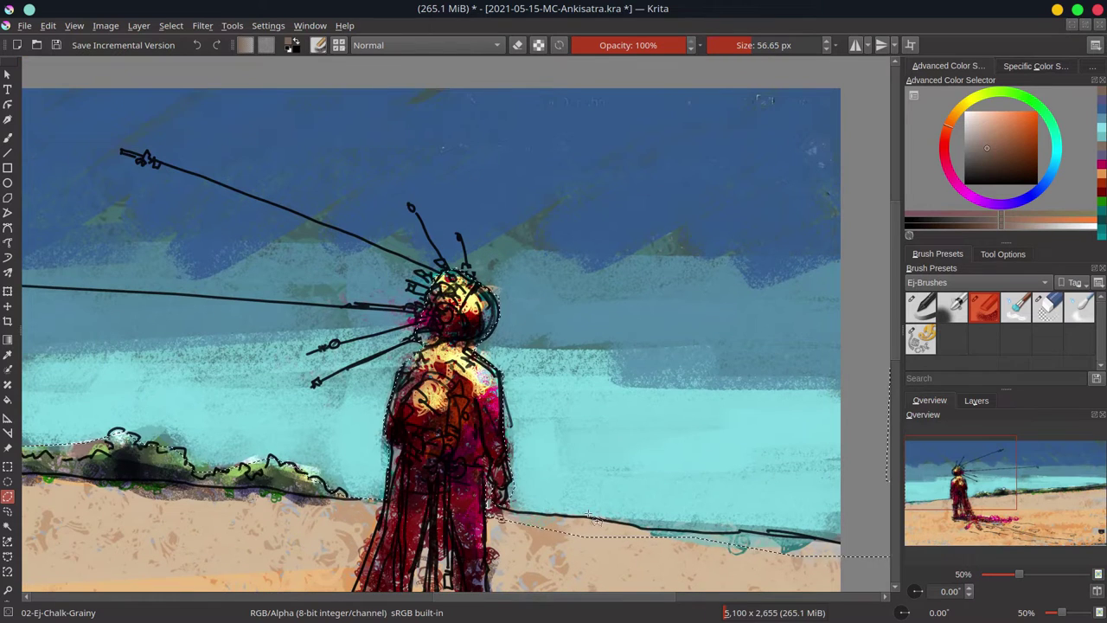
left_click(1003, 253)
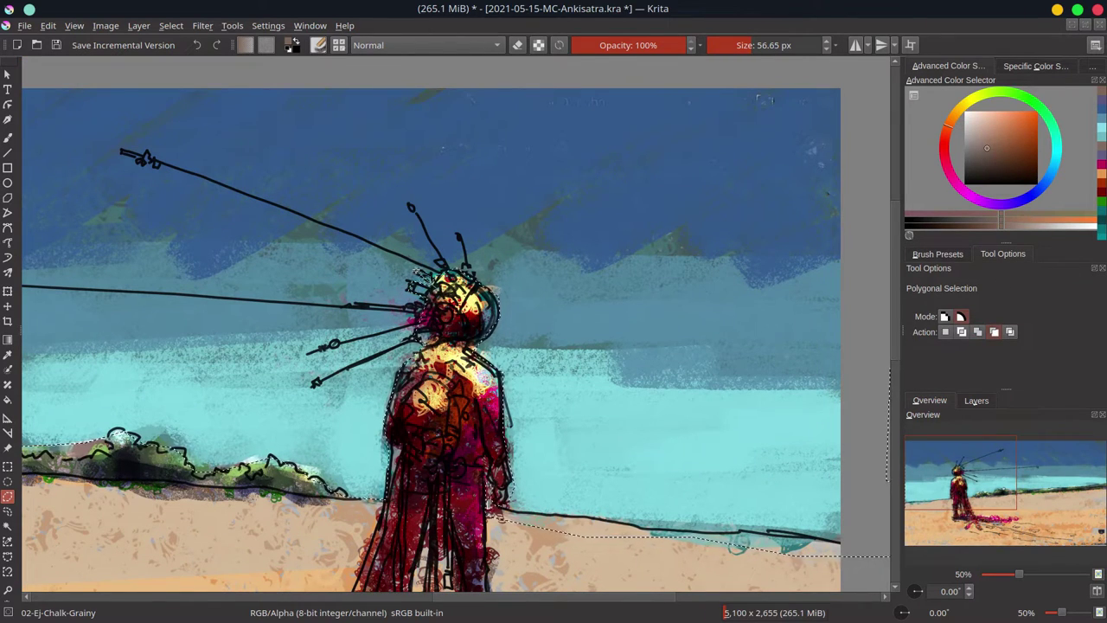
left_click(458, 270)
left_click(420, 280)
left_click(407, 310)
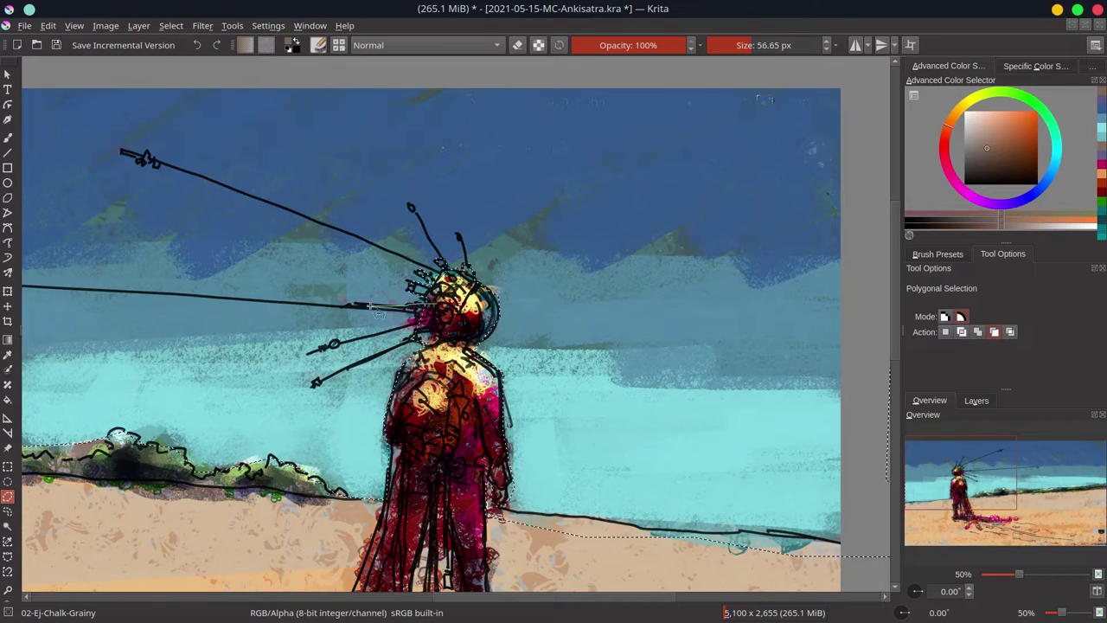
Continue the outline past the neck and rod tips across the sky, zoom out and save.
left_click(336, 346)
left_click(439, 266)
left_click(411, 209)
mouse_move(738, 546)
left_mouse_down()
mouse_move(825, 593)
mouse_move(882, 550)
left_mouse_up()
left_click_drag(128, 301, 318, 325)
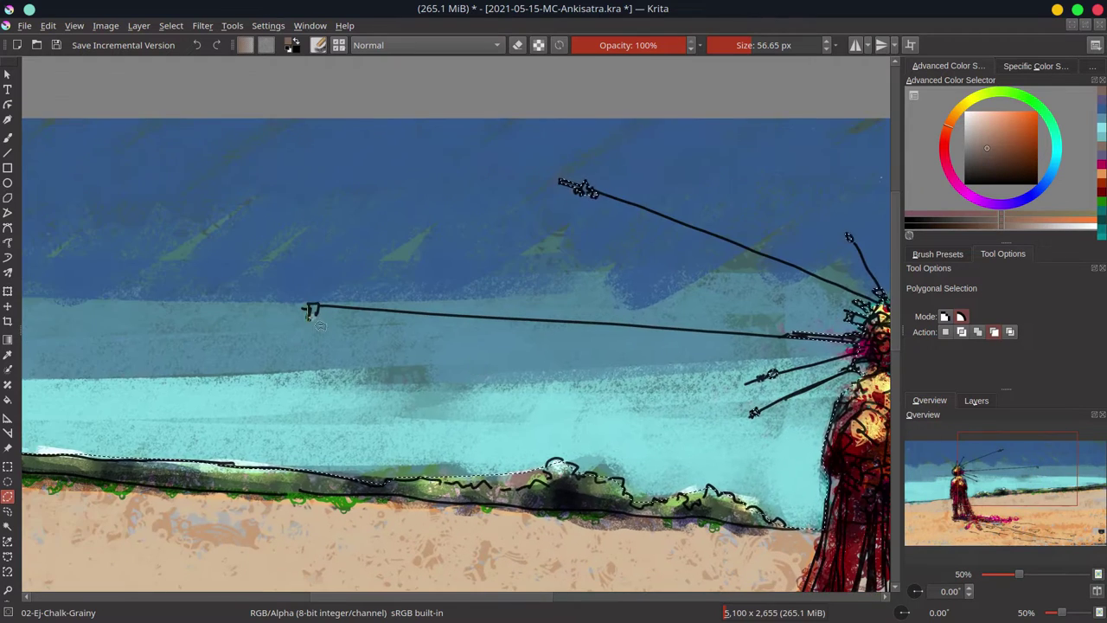
scroll(433, 373, "down", 4)
key("ctrl+s")
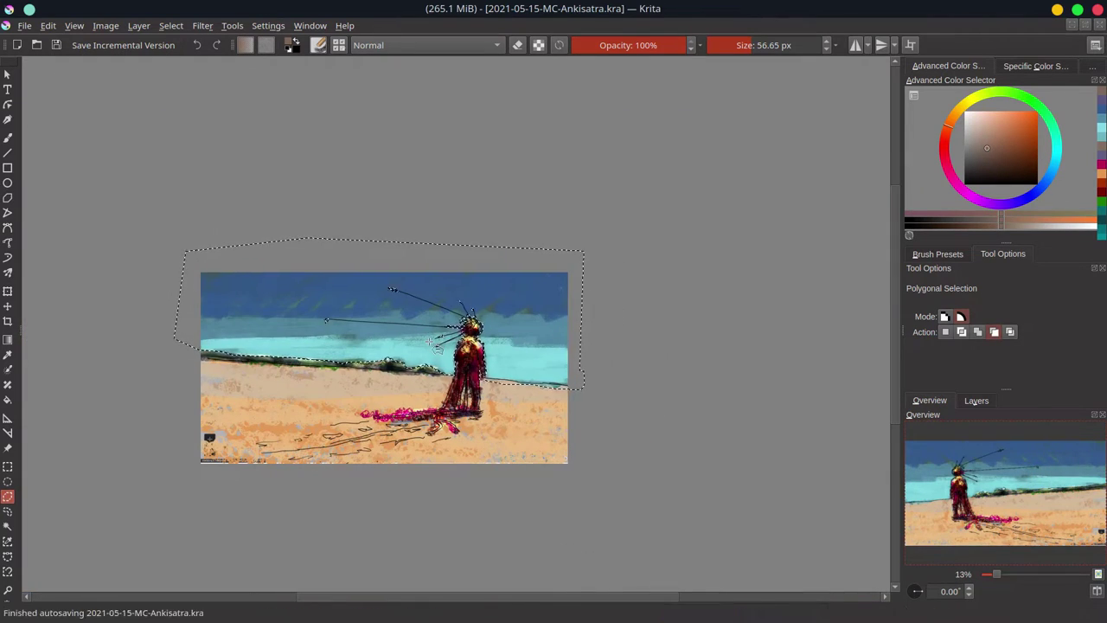
Fill the sky selection brown on a new hidden layer and activate background Merged.
left_click(976, 400)
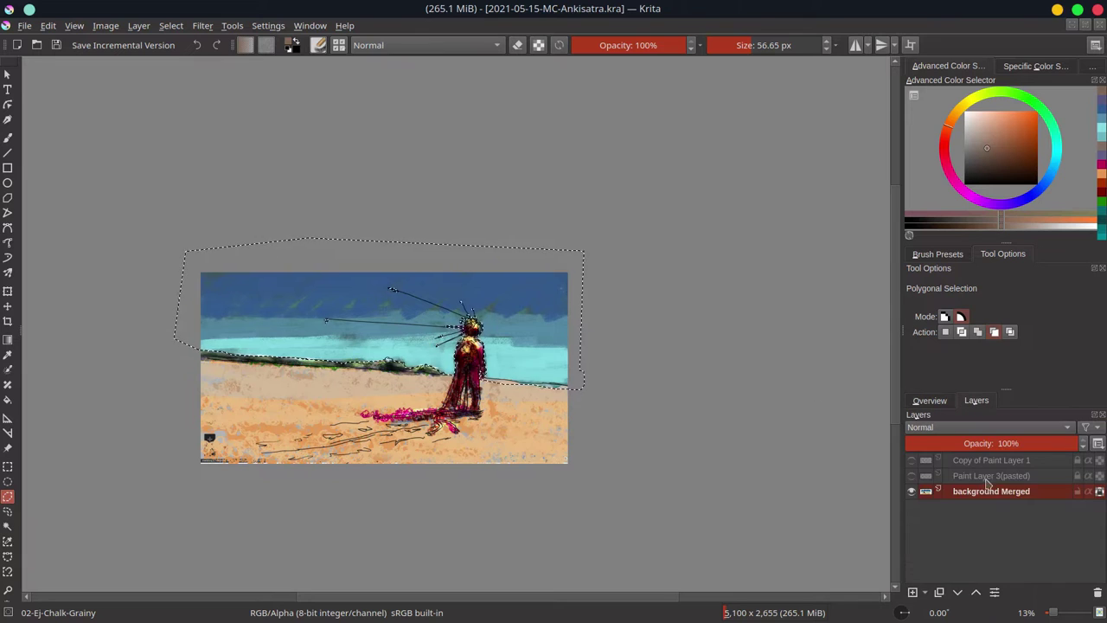
left_click(989, 476)
key("Insert")
key("f")
key("shift+BackSpace")
left_click(987, 507)
left_click(911, 475)
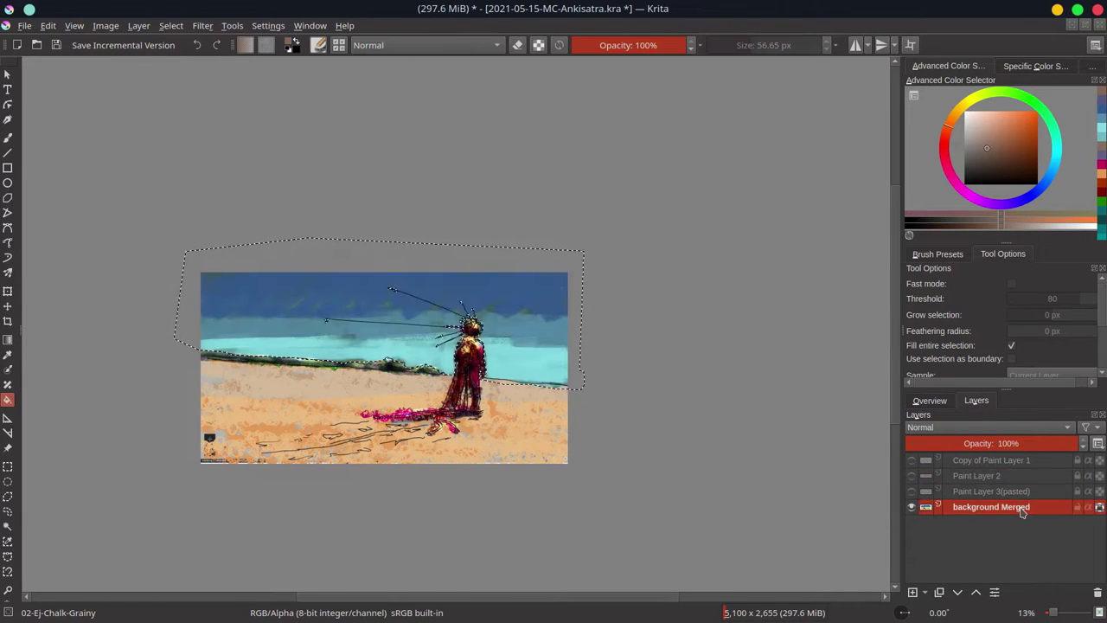
left_click(56, 46)
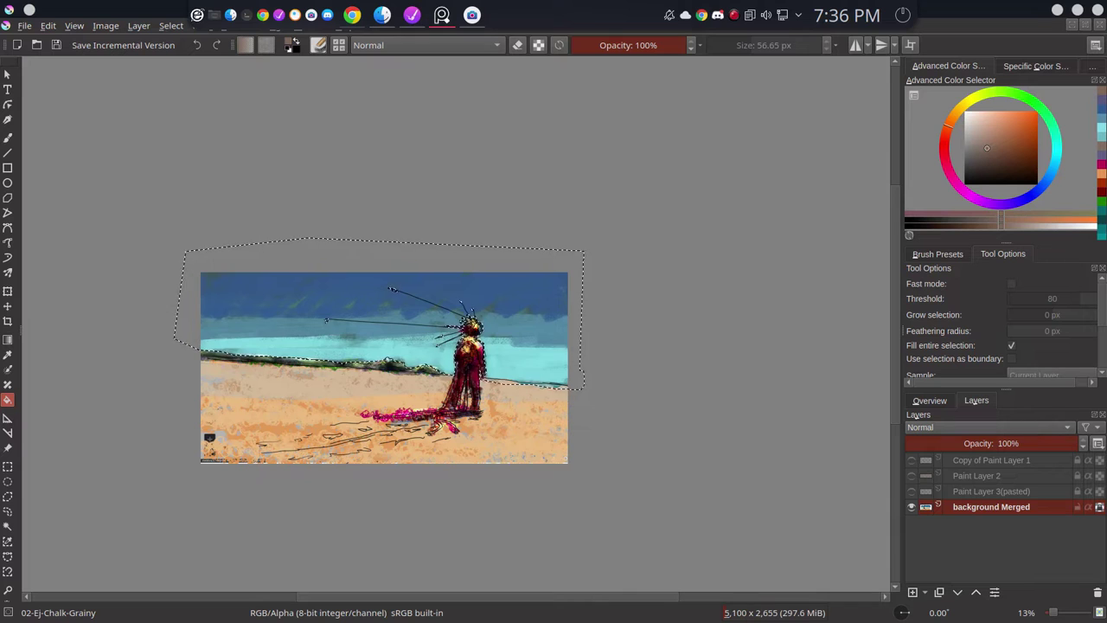
Brush a light grey-blue stroke onto the sea right of the figure.
left_click(951, 255)
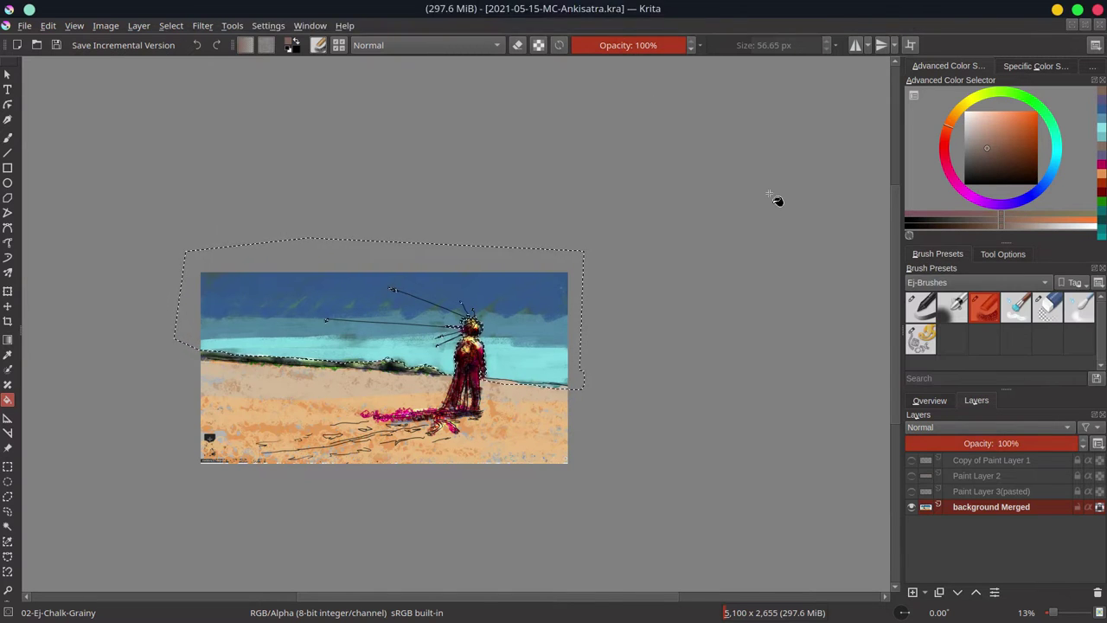
left_click(519, 346)
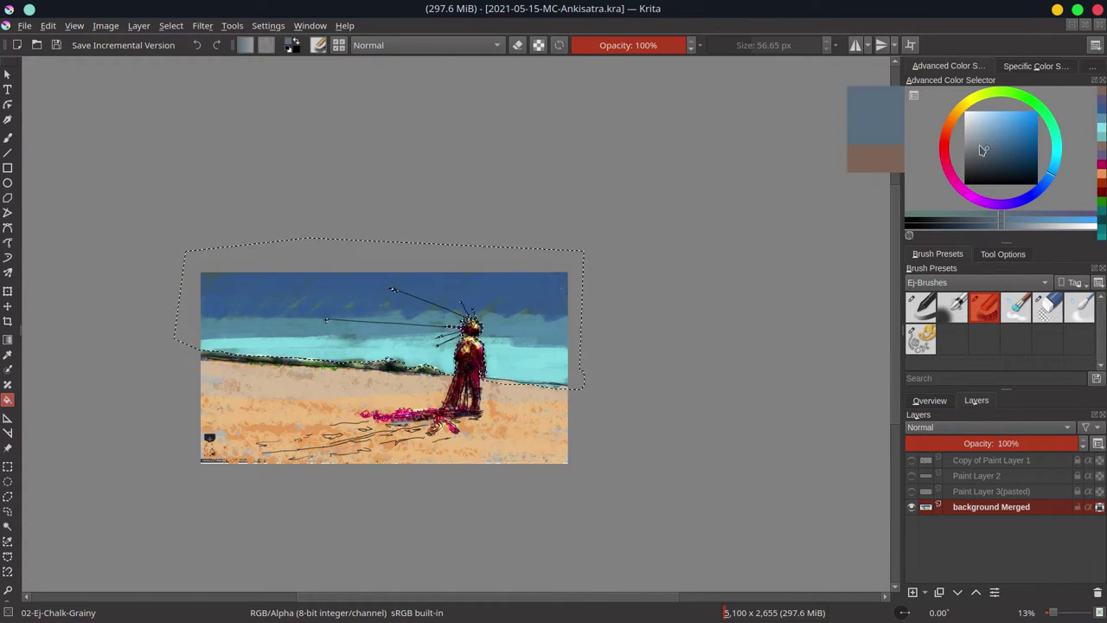
key("b")
key("bracketright")
key("bracketright")
key("bracketright")
left_click_drag(502, 356, 530, 351)
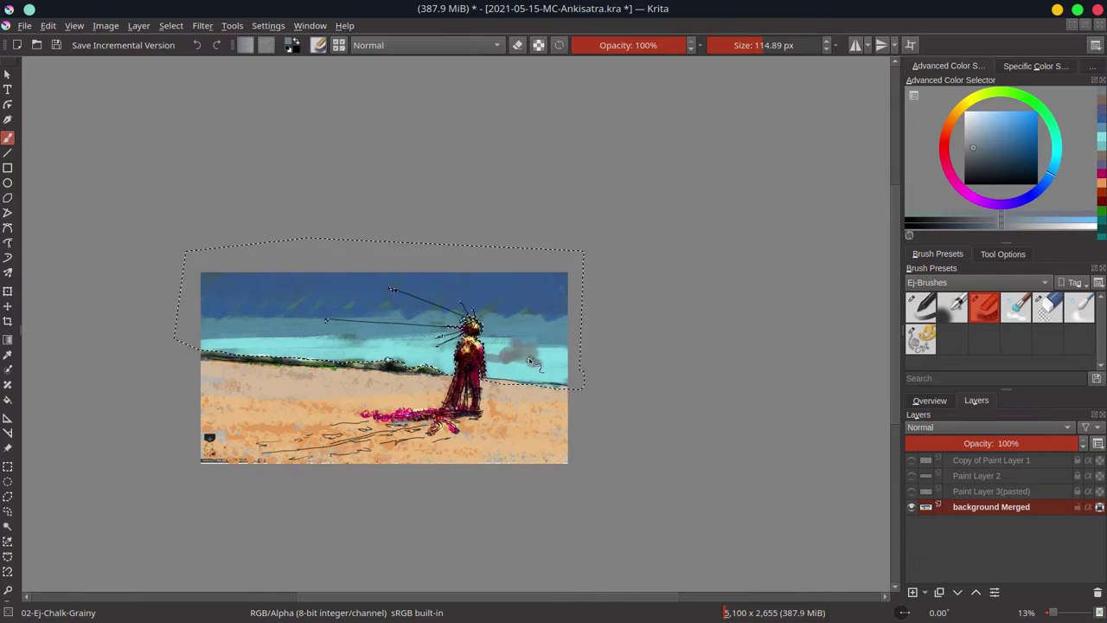
Paint whitish Chalk-Grainy cloud strokes right of the figure, adjusting colour and brush size.
left_click(966, 163)
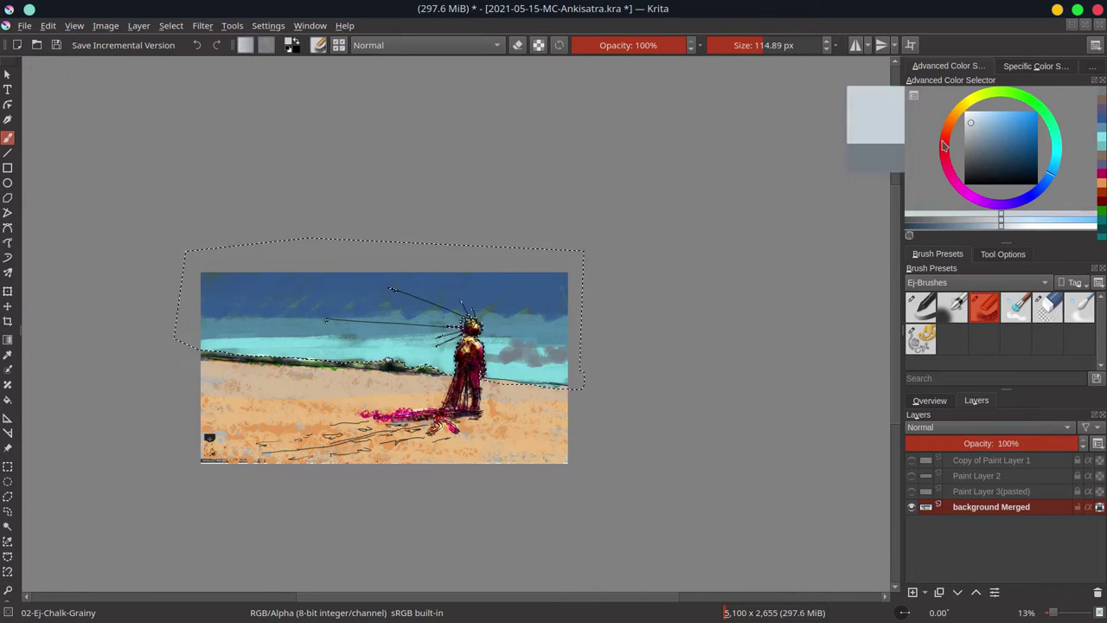
left_click_drag(503, 350, 568, 370)
left_click(543, 361, "ctrl")
key("bracketleft")
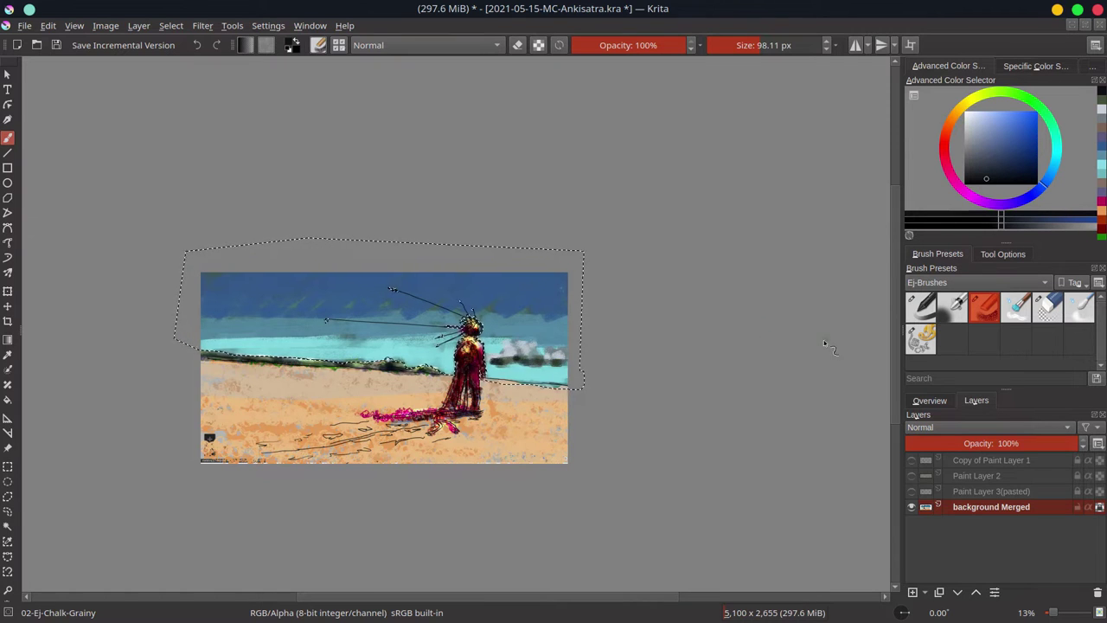
left_click(558, 380, "ctrl")
key("bracketright")
key("bracketright")
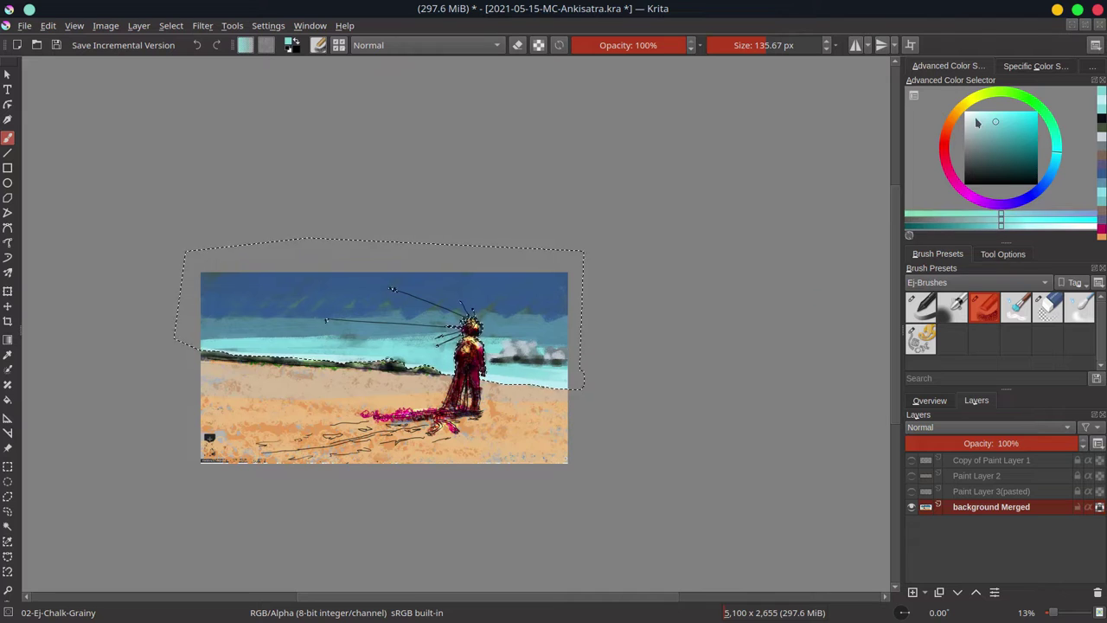
Switch to Airbrush-Soft and paint out the thin lines and ring in the sky with sampled blues.
key("slash")
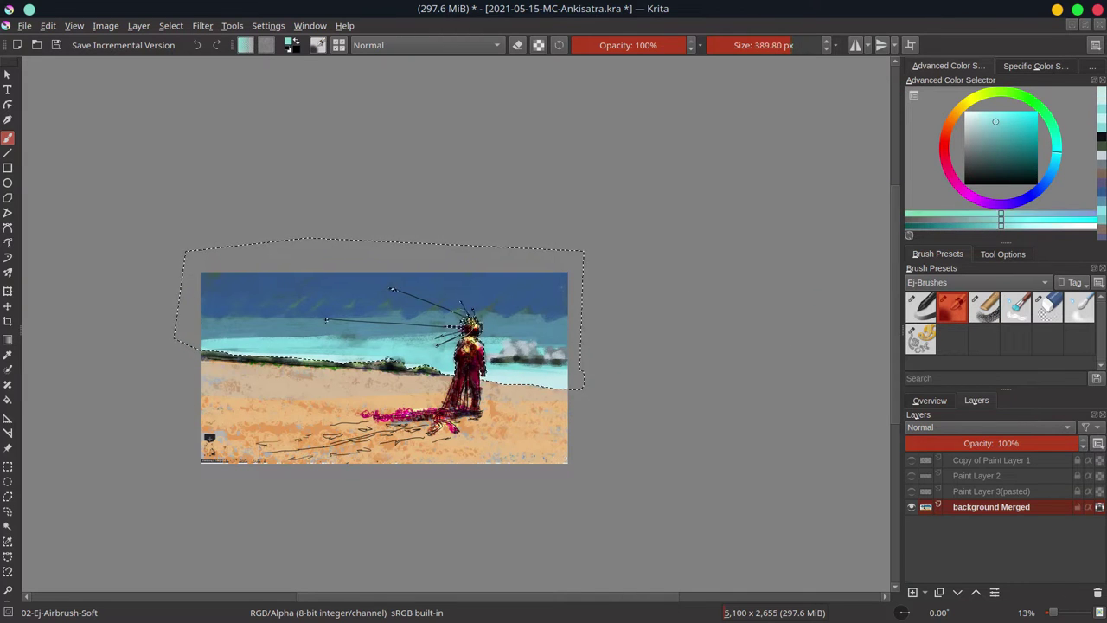
left_click(341, 334, "ctrl")
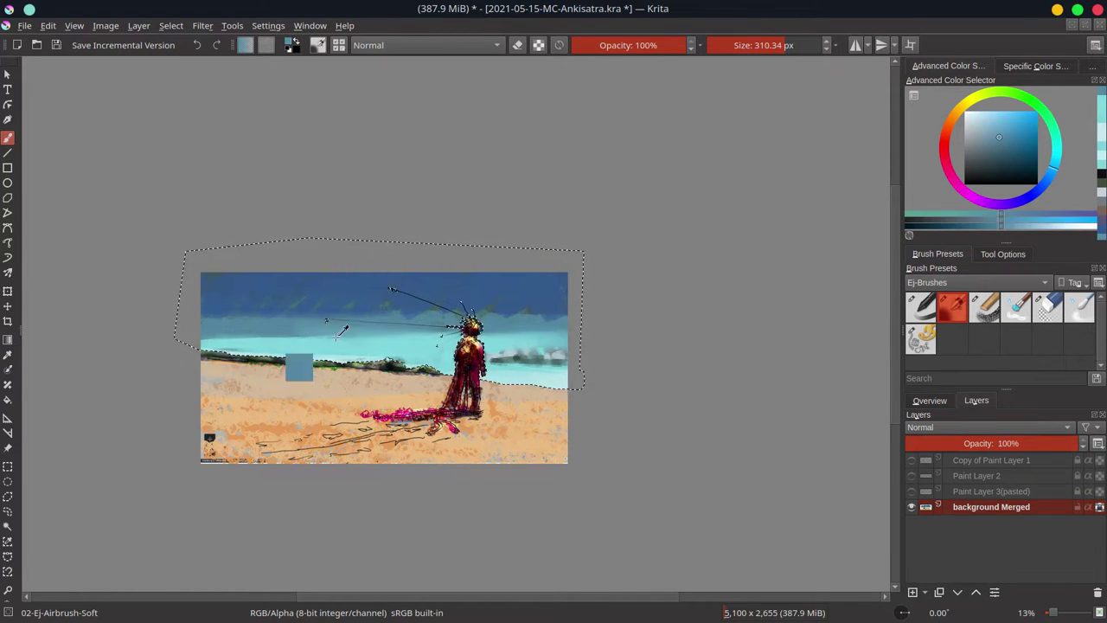
left_click(433, 357, "ctrl")
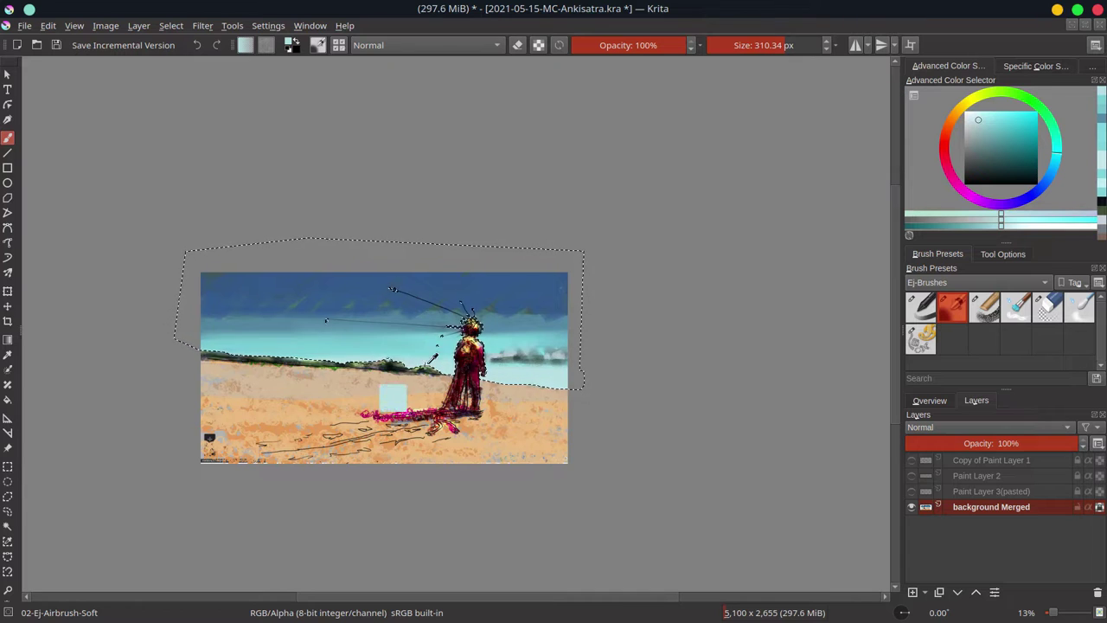
key("alt+o")
left_click(491, 327, "ctrl")
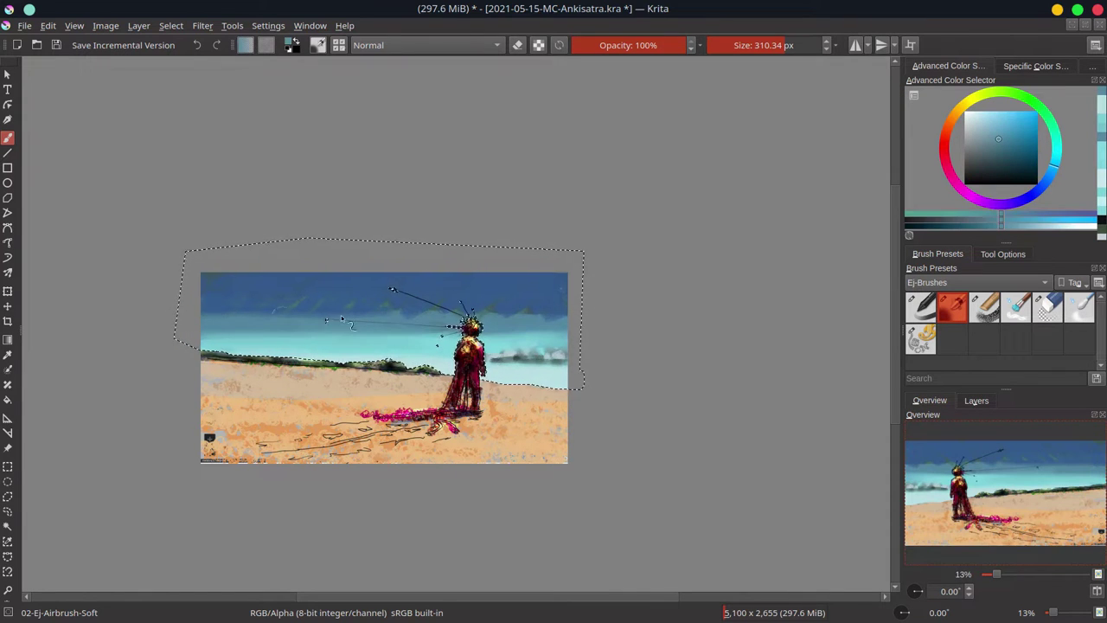
left_click_drag(294, 313, 563, 313)
left_click(525, 298, "ctrl")
left_click(484, 298, "ctrl")
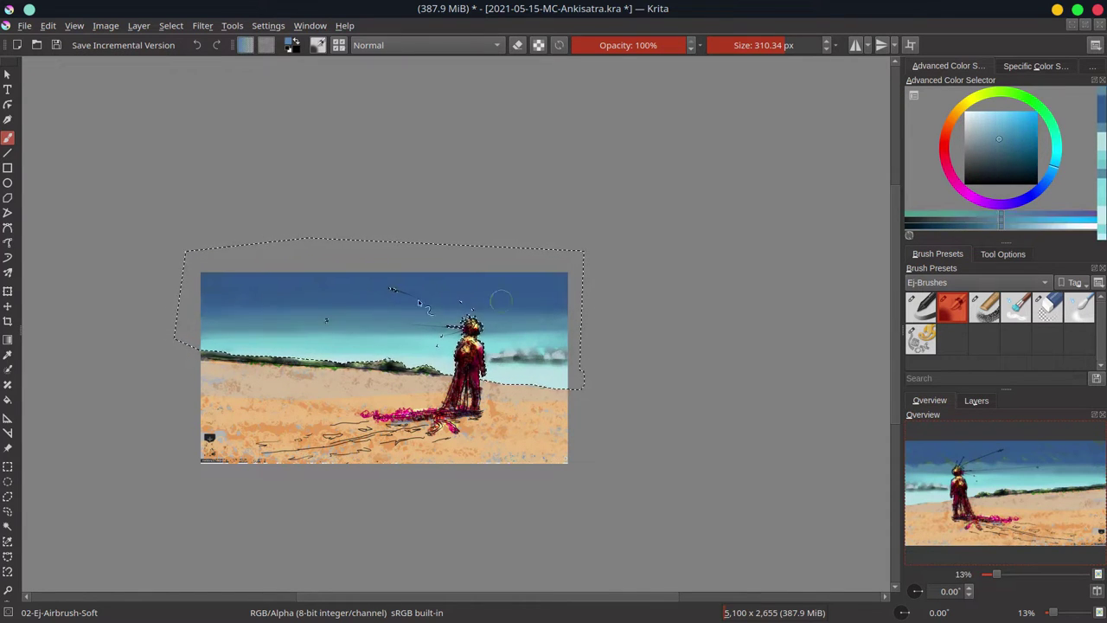
left_click_drag(467, 307, 380, 290)
Paint over leftover sky marks and smooth the strokes near the figure.
left_click(372, 342, "ctrl")
left_click(304, 281, "ctrl")
left_click_drag(305, 281, 269, 324)
left_click(277, 364, "ctrl")
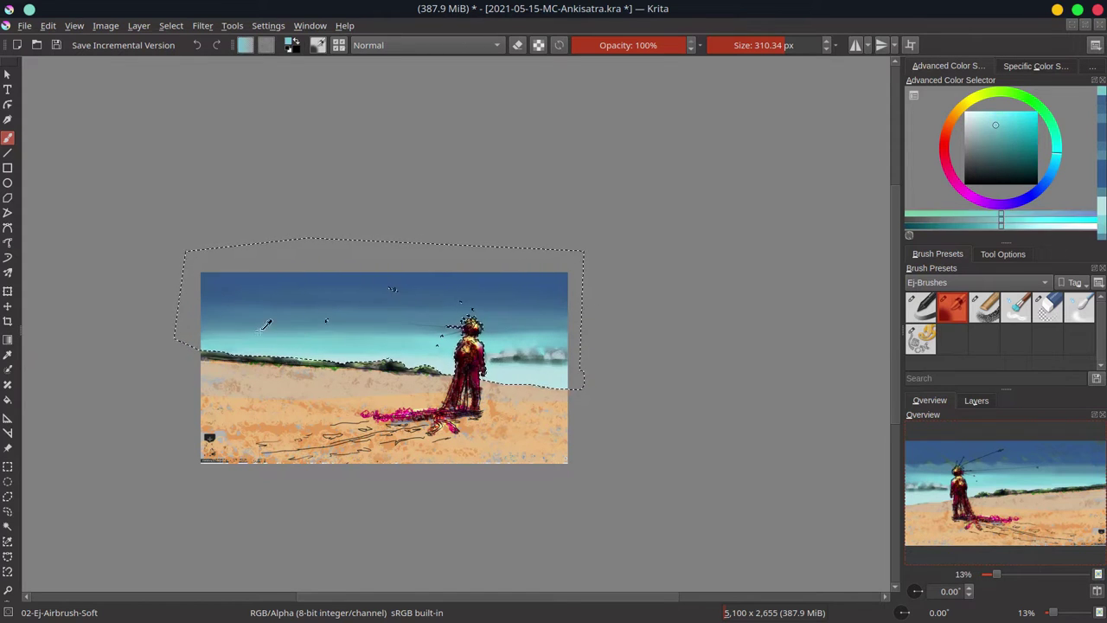
left_click_drag(242, 368, 281, 381)
left_click(311, 302, "ctrl")
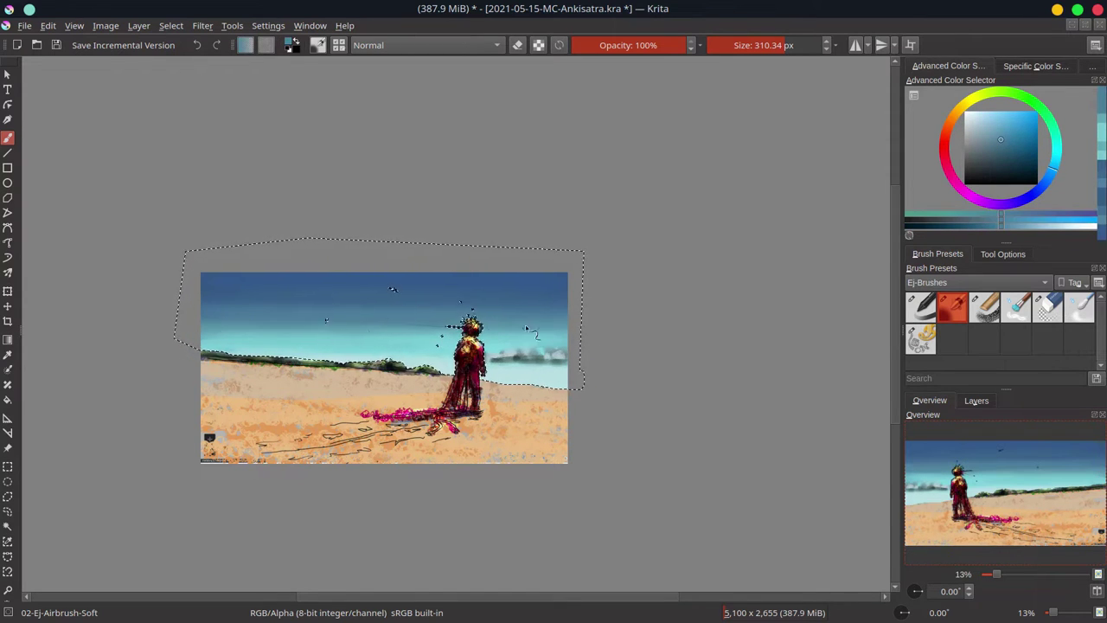
left_click(493, 363, "ctrl")
Blend the cyan near the clouds, refine its shade, and clip the selection to the image.
key("/")
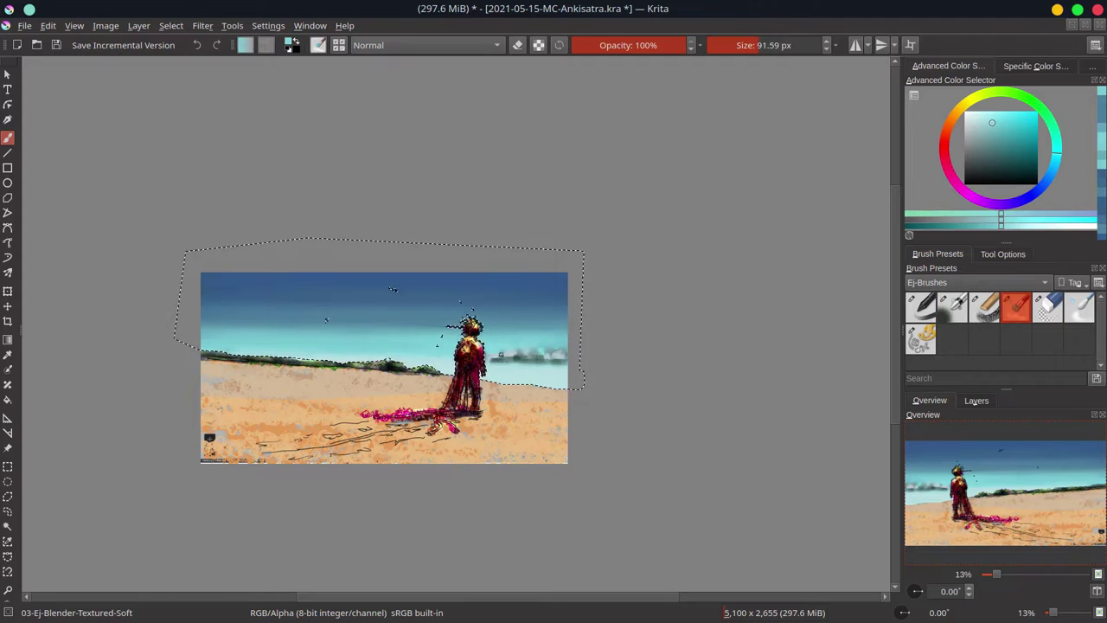
left_click_drag(500, 354, 568, 360, "shift")
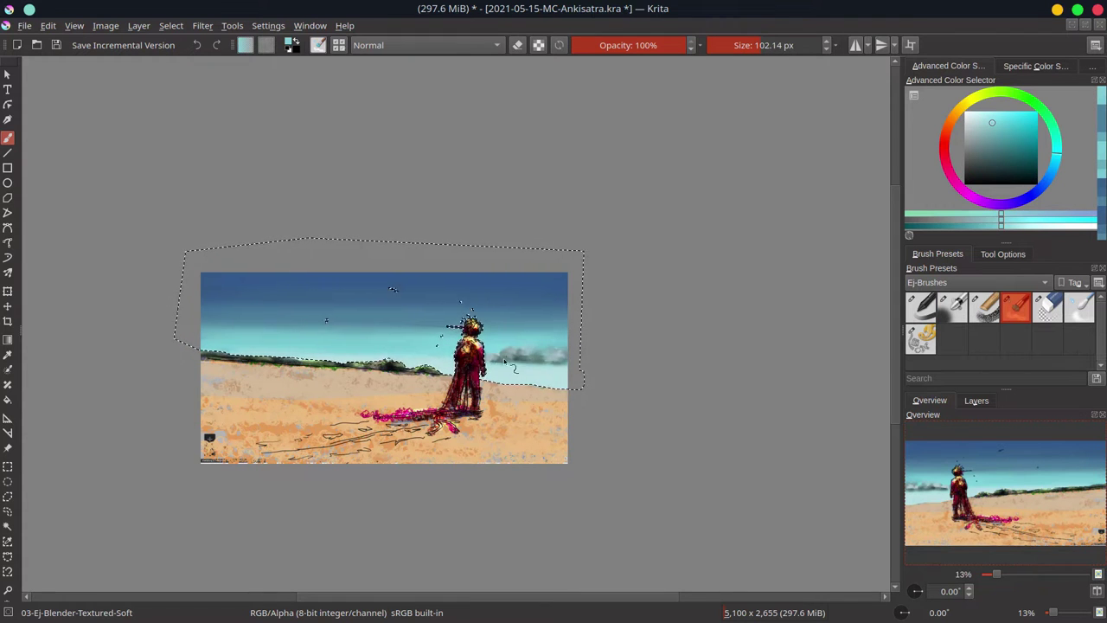
key("/")
left_click(472, 365, "ctrl")
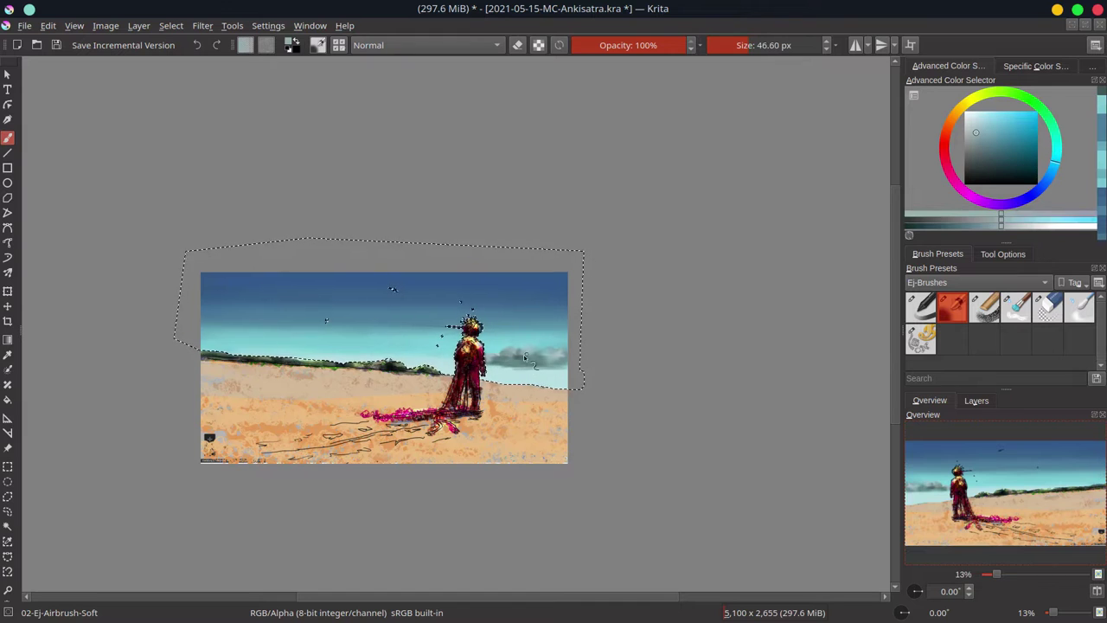
left_click(561, 370, "ctrl")
left_click(535, 342, "ctrl")
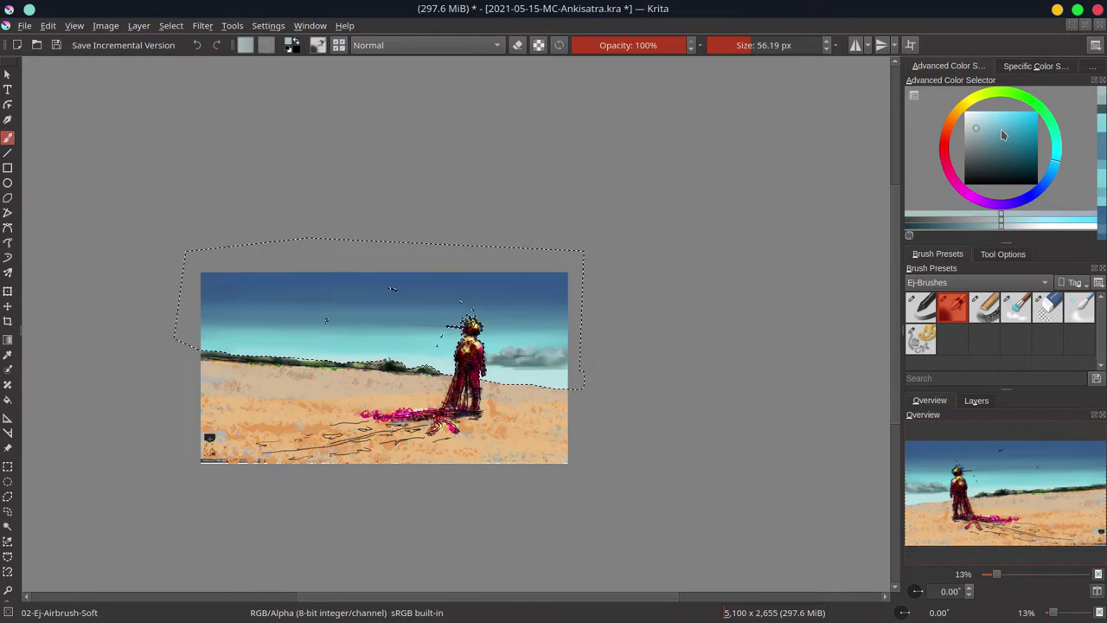
left_click(502, 362, "ctrl")
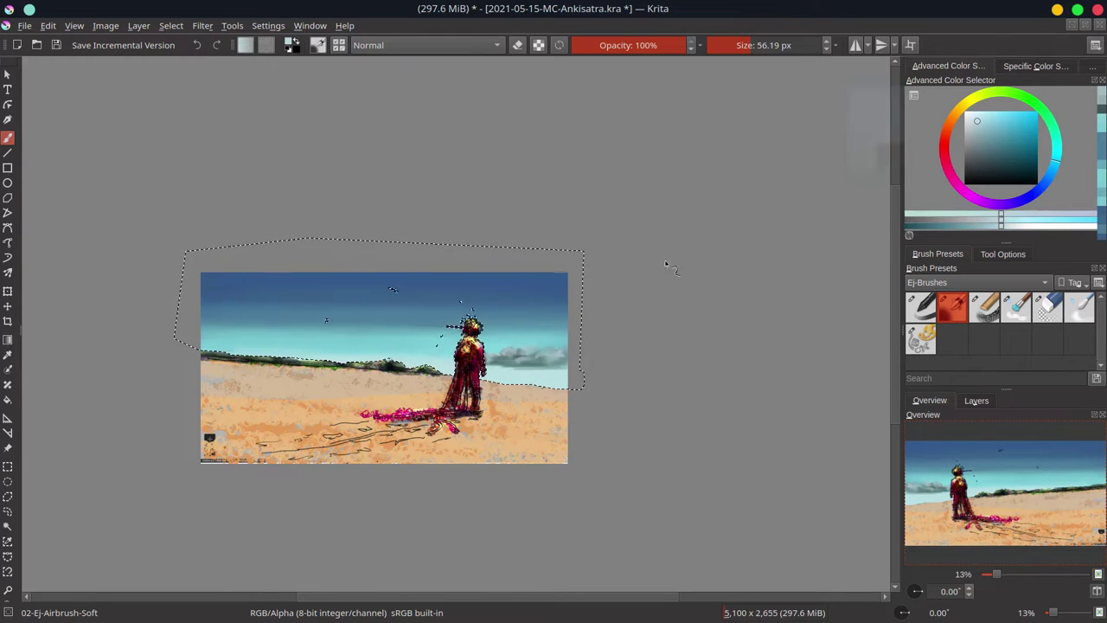
left_click(540, 355, "ctrl")
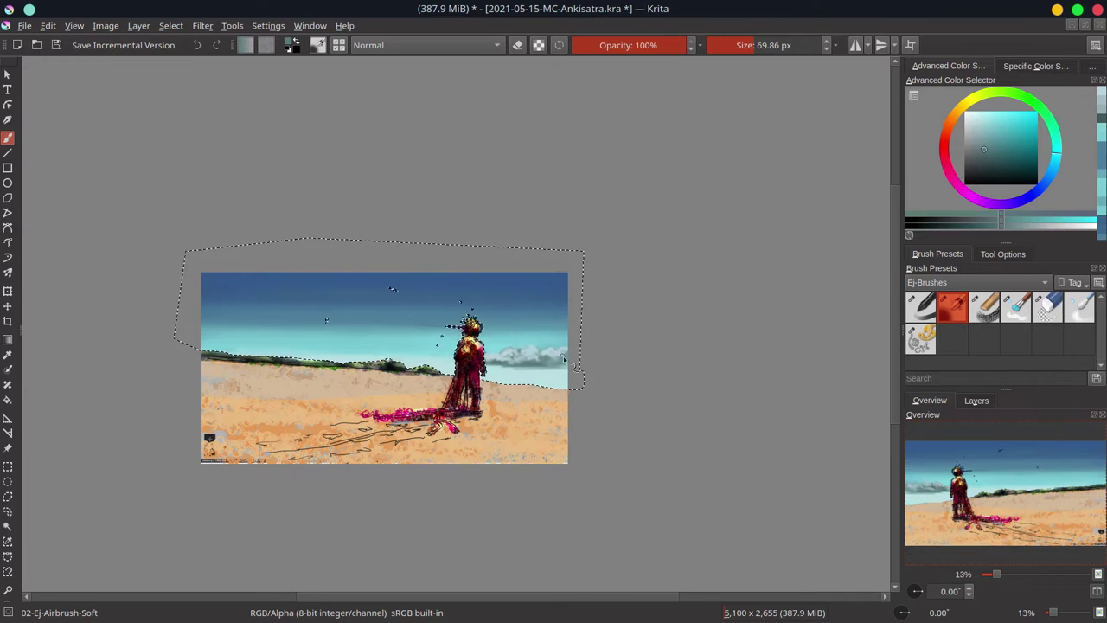
left_click(546, 368, "ctrl")
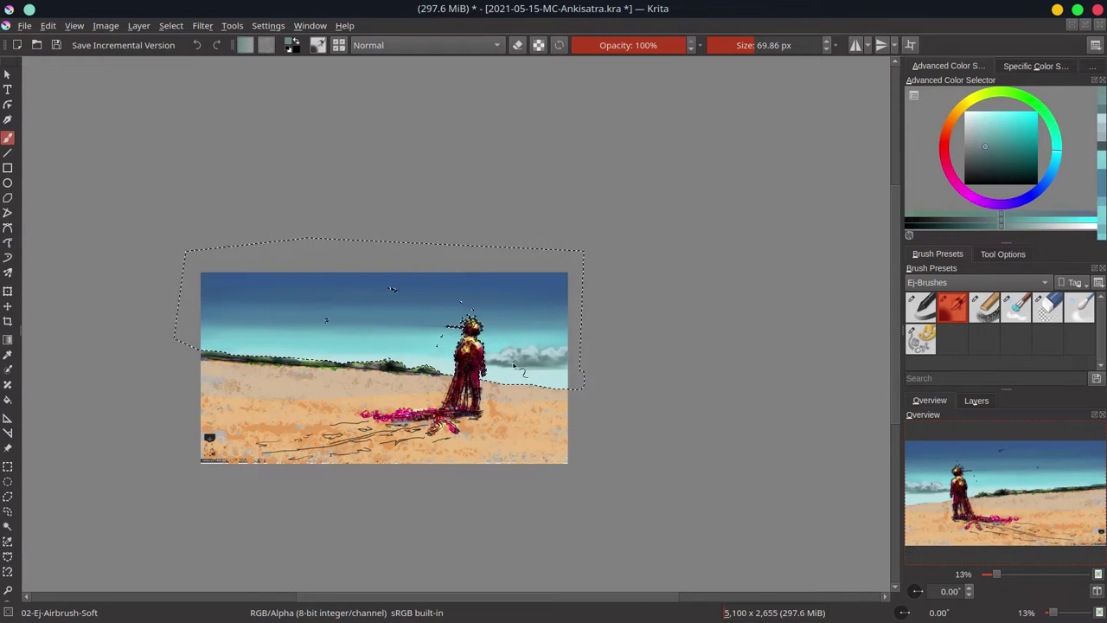
left_click(182, 26)
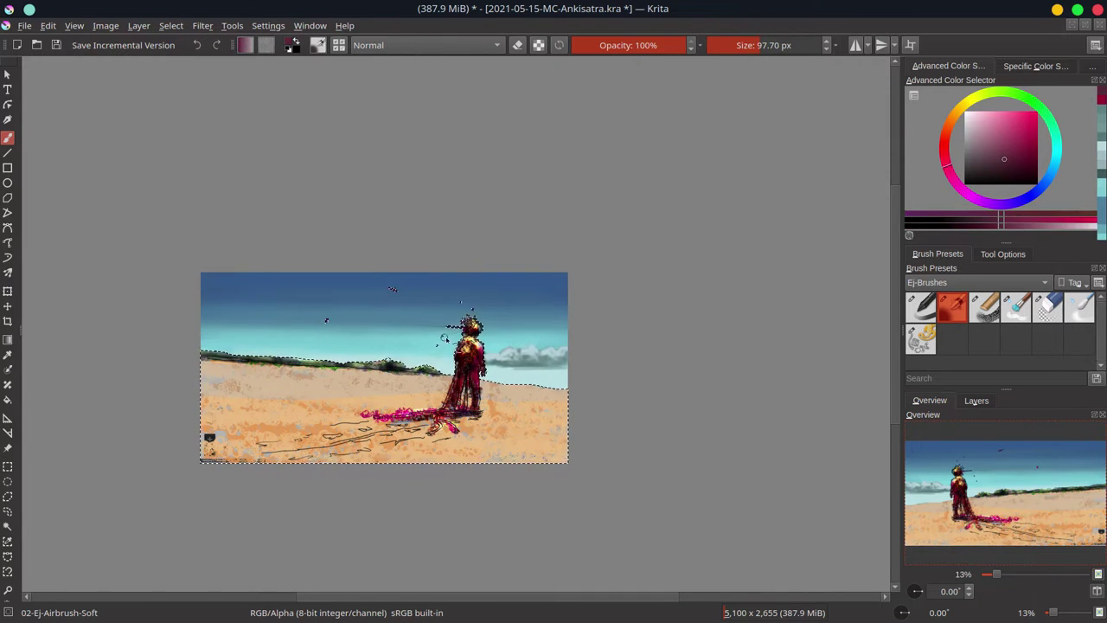
Save, then blend the sand at the horizon and the pink trail with Blender-Textured-Soft.
key("ctrl+s")
key("slash")
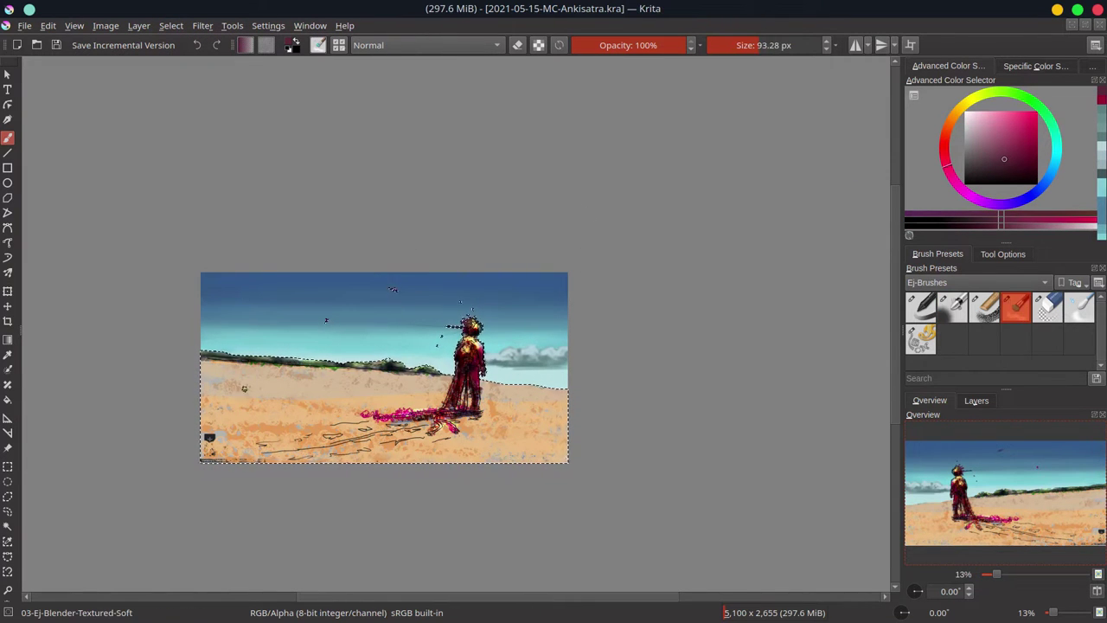
mouse_move(198, 368)
left_mouse_down()
mouse_move(524, 387)
mouse_move(302, 394)
left_mouse_up()
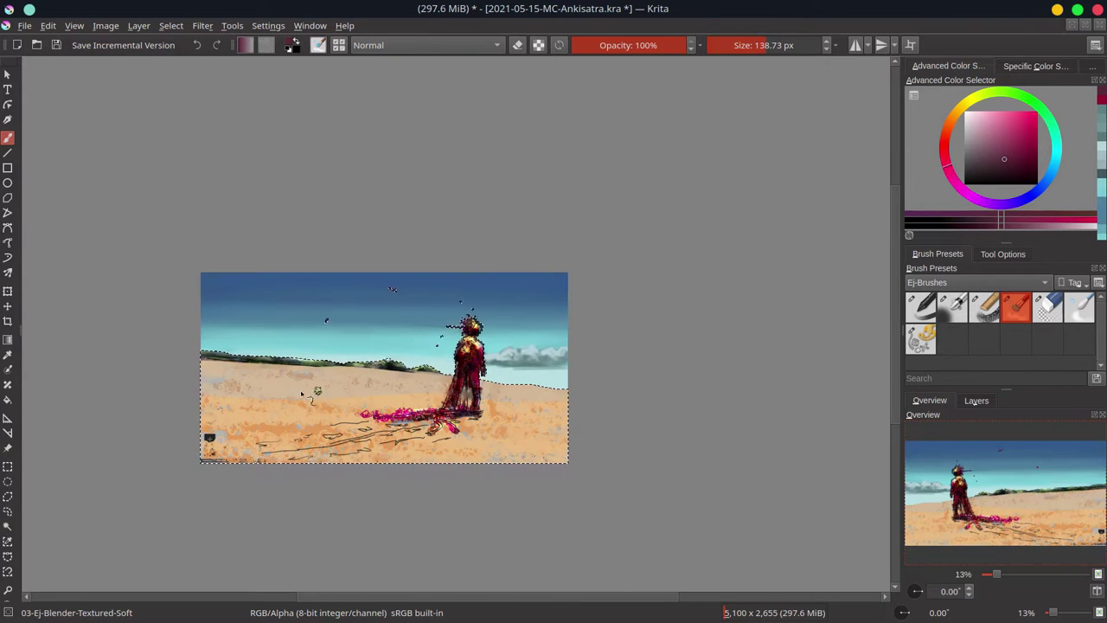
left_click_drag(433, 412, 337, 420)
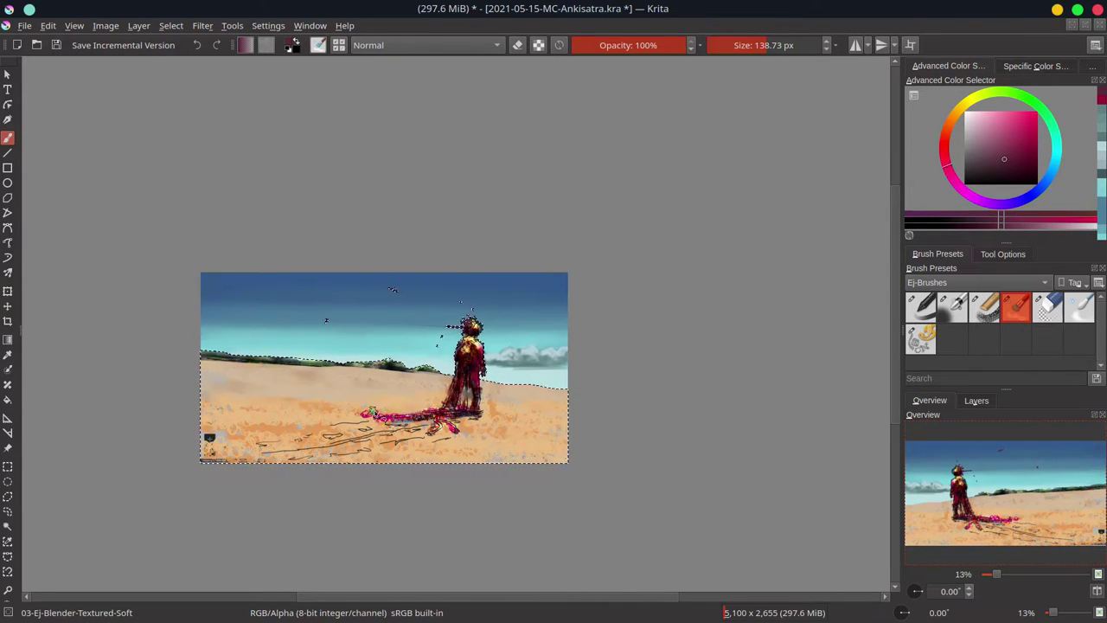
left_click_drag(199, 414, 223, 414, "shift")
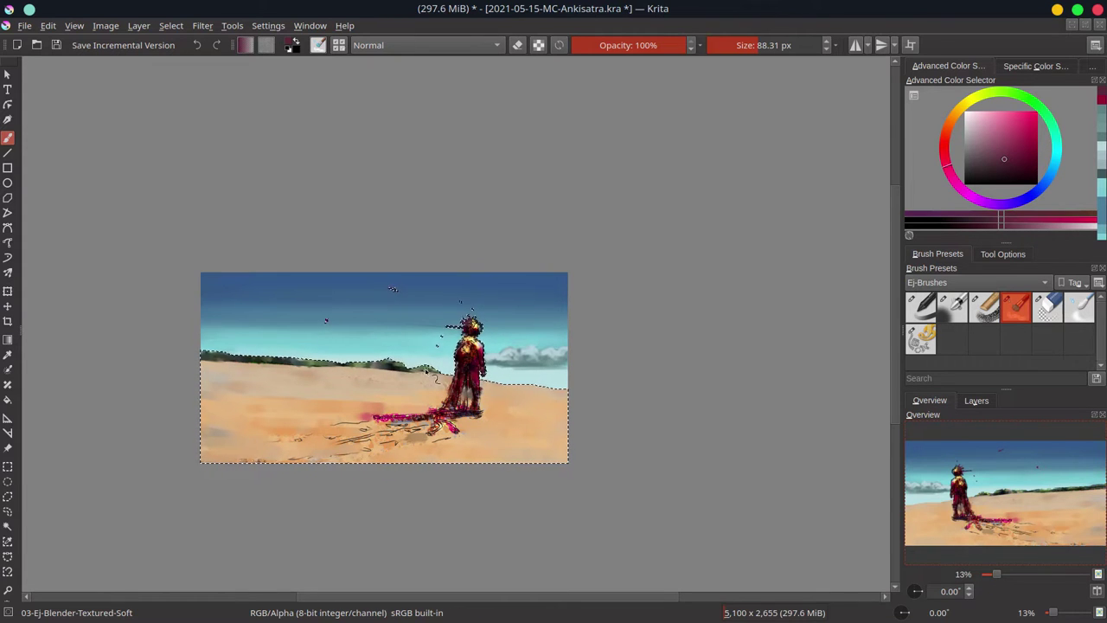
Blend the sand near the figure and soften the dark scribbles into footprints, saving along the way.
key("ctrl+s")
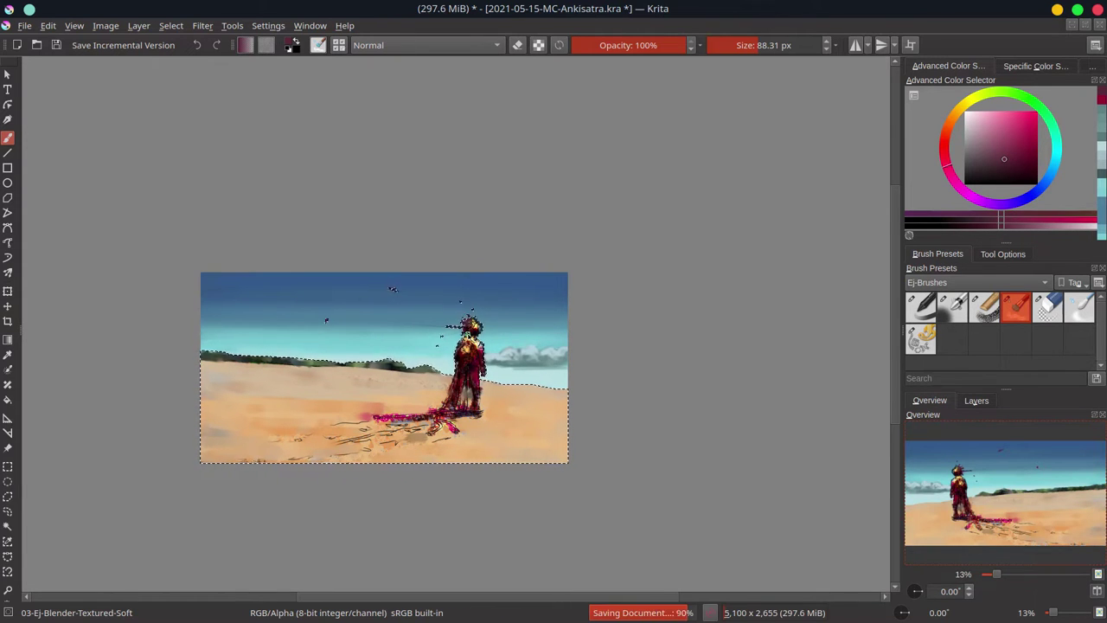
left_click_drag(298, 439, 274, 441)
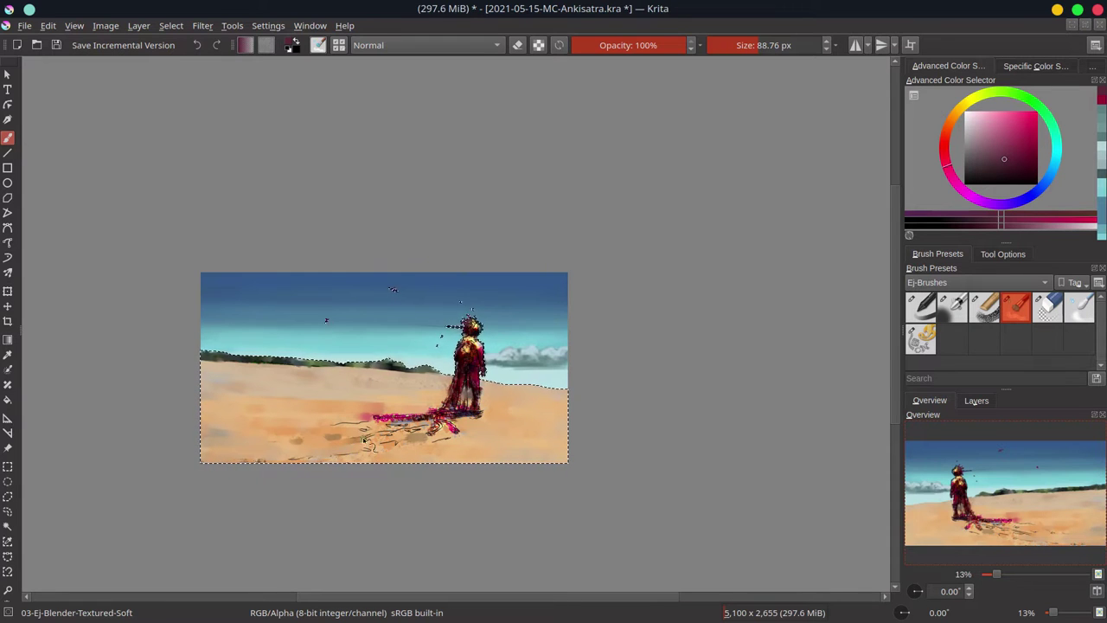
left_click_drag(363, 440, 426, 439)
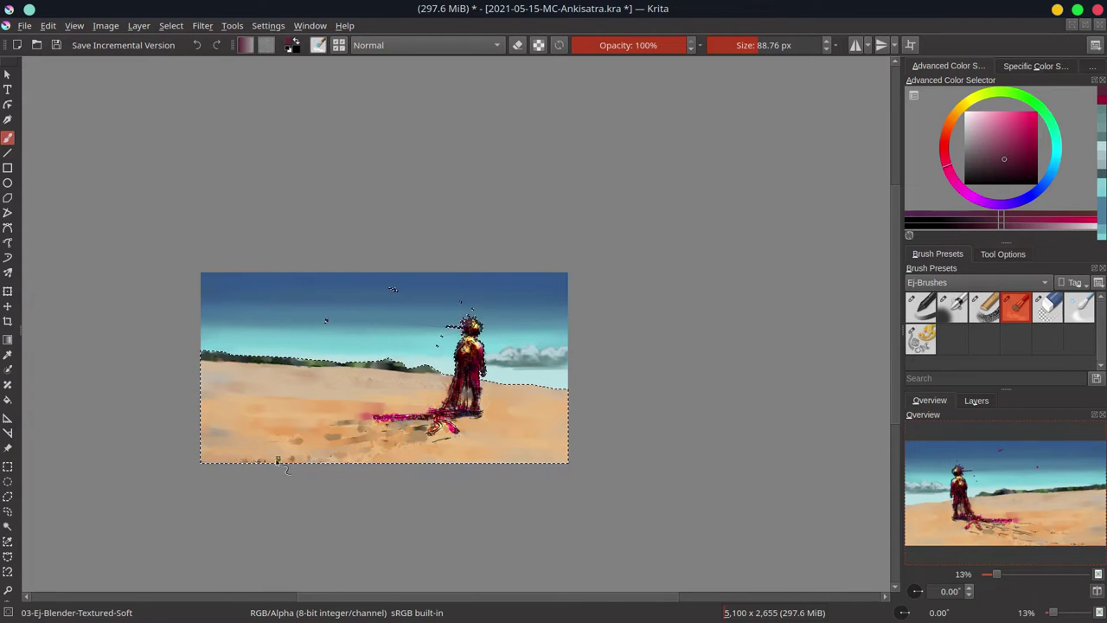
key("ctrl+s")
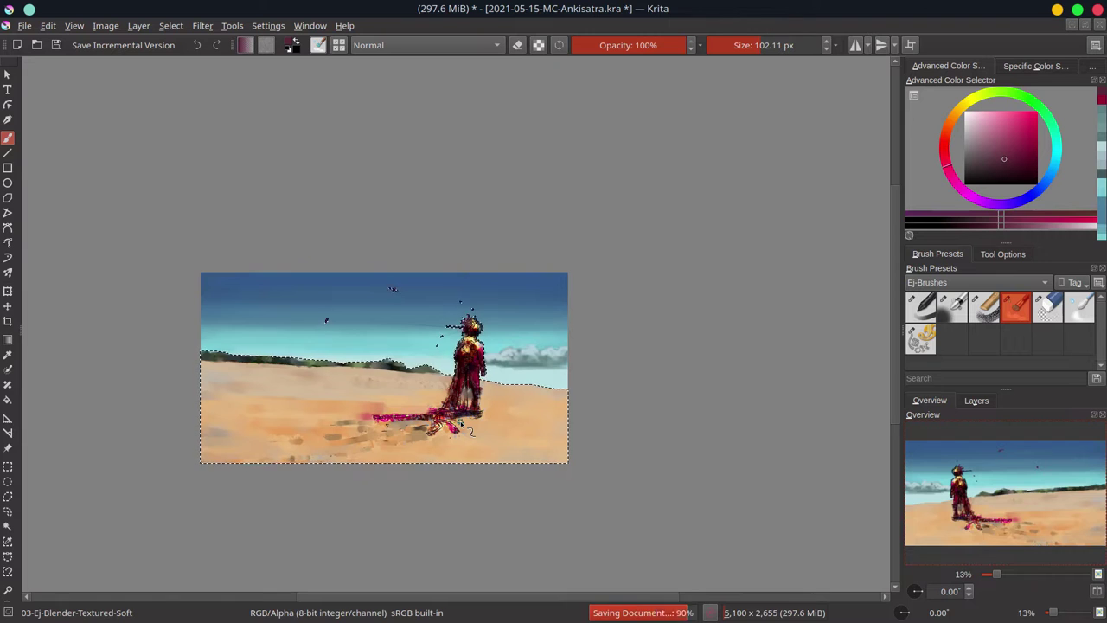
Clear the selection and toggle the layers' visibility to reveal the Copy of Paint Layer 1 sketch.
left_click(170, 25)
left_click(194, 78)
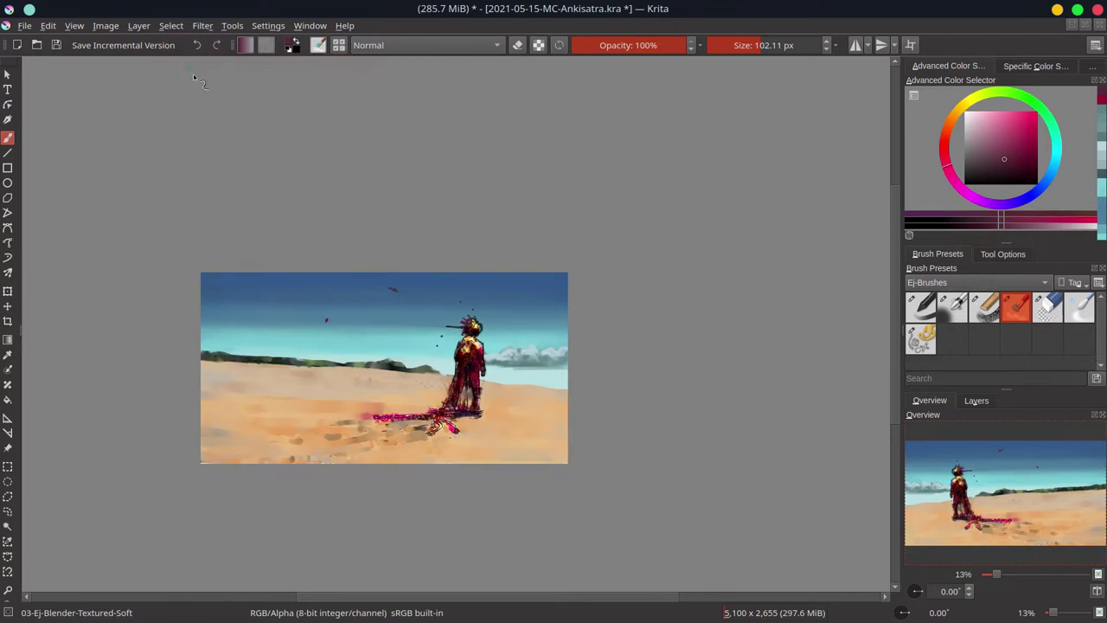
left_click(976, 400)
left_click(911, 491)
left_click(993, 490)
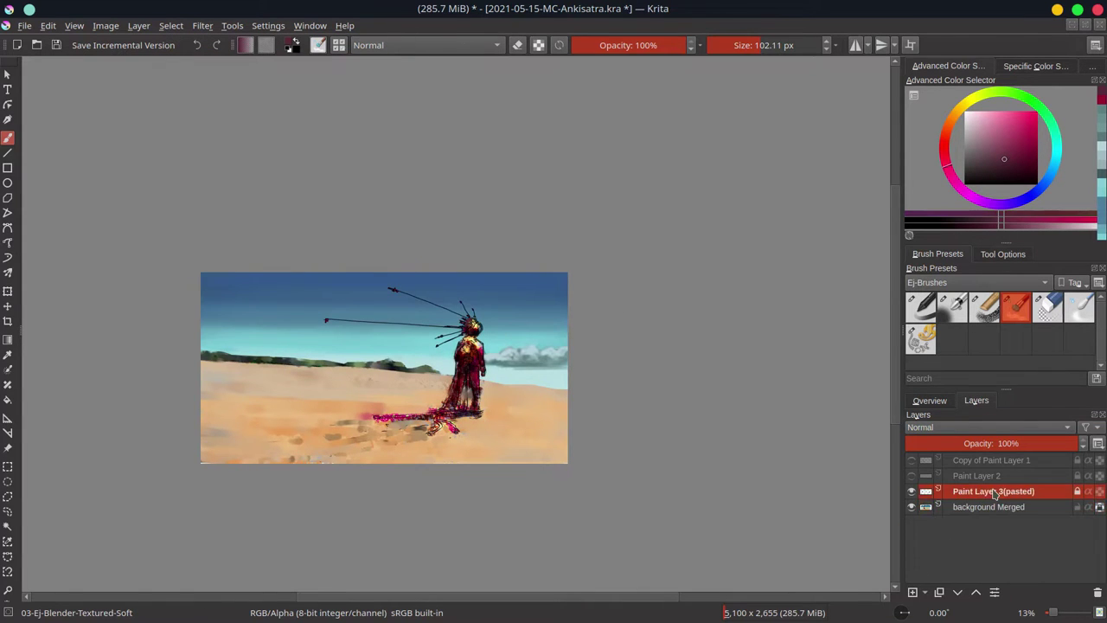
key("ctrl+plus")
left_click(911, 491)
left_click(911, 461)
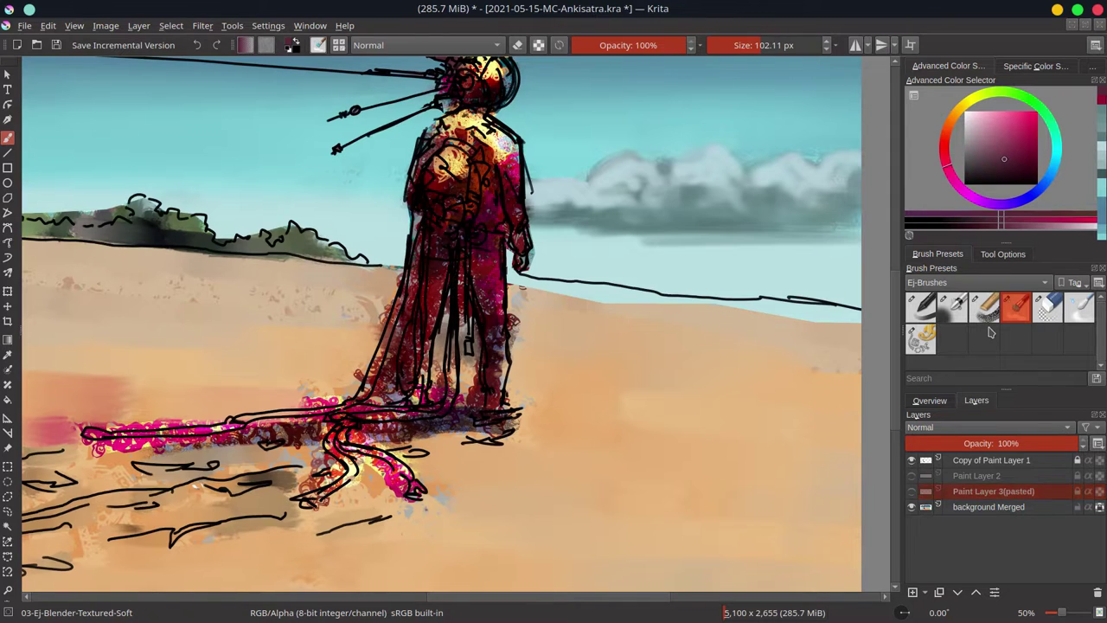
left_click(911, 475)
Make Paint Layer 2 active and invert the selection to the transparent lower area.
scroll(566, 375, "down", 4)
left_click(912, 460)
left_click(911, 507)
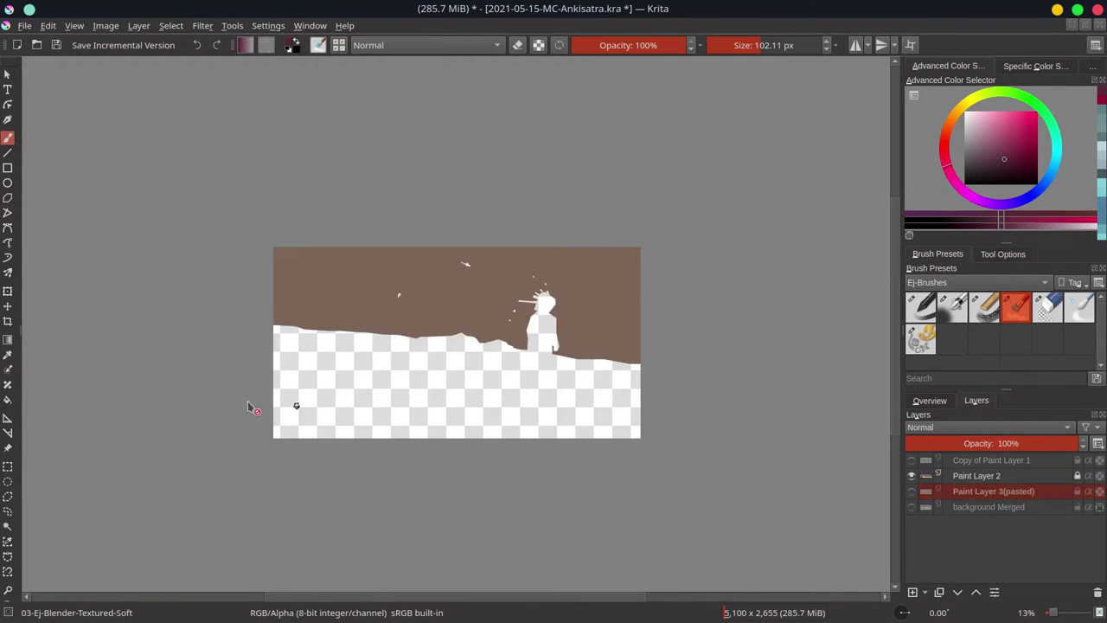
key("Page_Up")
left_click(7, 526)
left_click(170, 25)
left_click(185, 99)
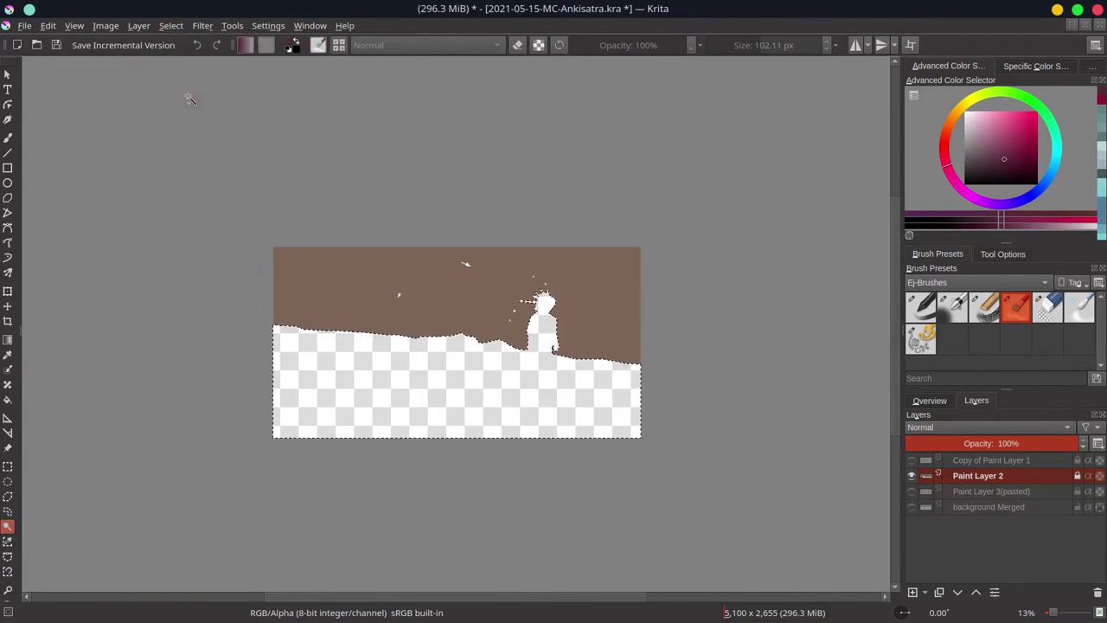
Show the Copy of Paint Layer 1 sketch and switch to the Polygonal Selection tool.
left_click(912, 460)
scroll(530, 356, "up", 5)
left_click(1003, 254)
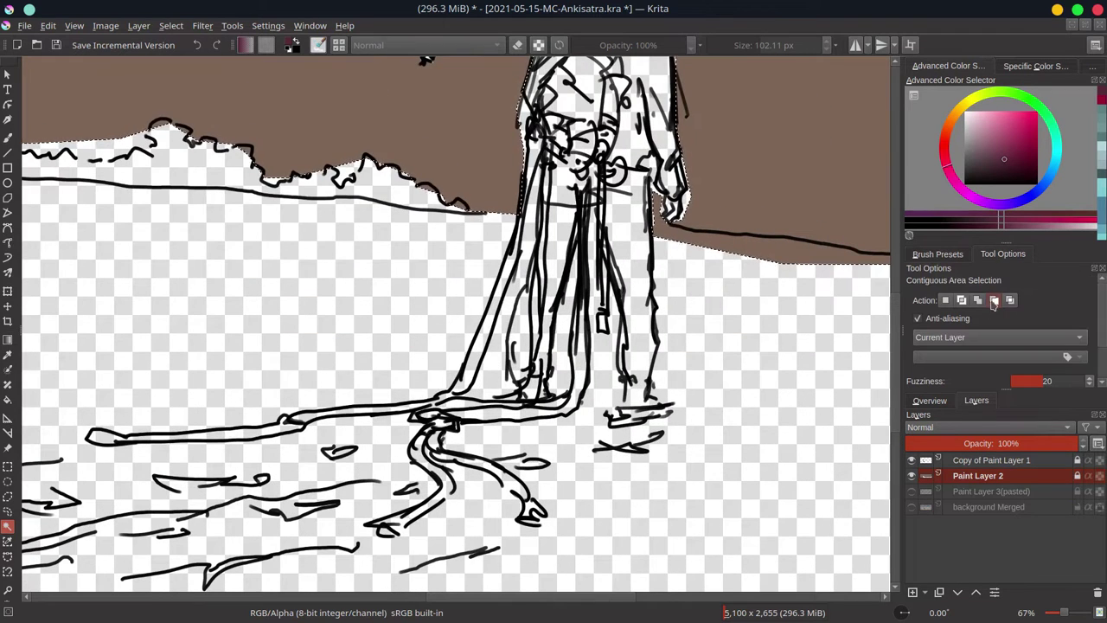
key("ctrl+r")
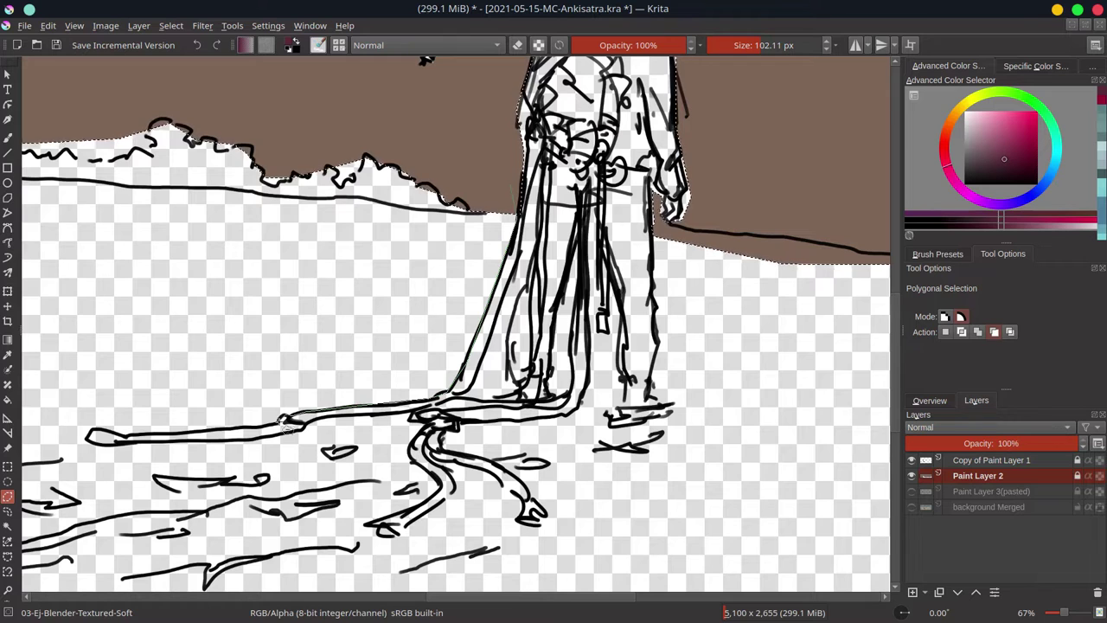
Trace a selection outline around the long diagonal stroke and the curving stroke below the feet.
left_click_drag(86, 441, 428, 417)
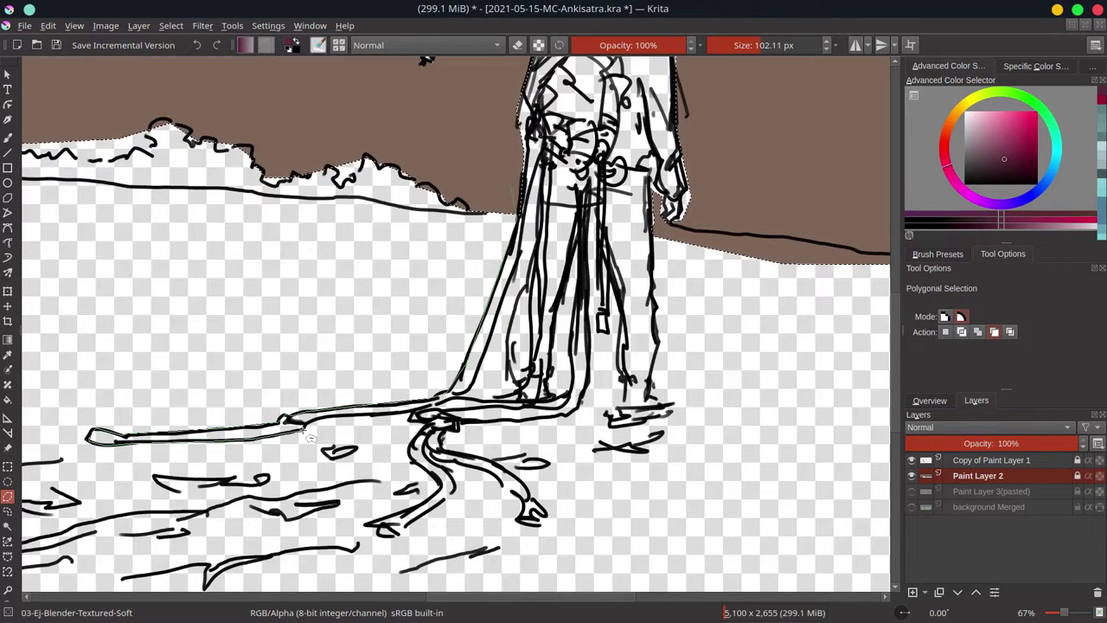
left_click_drag(484, 379, 540, 191)
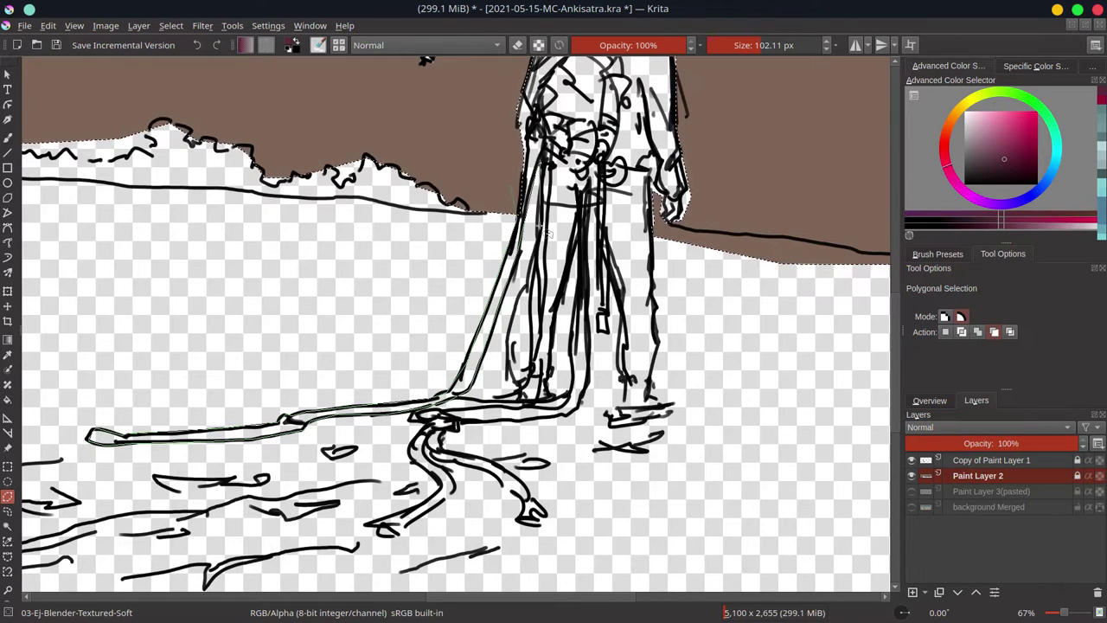
left_click_drag(546, 232, 422, 419)
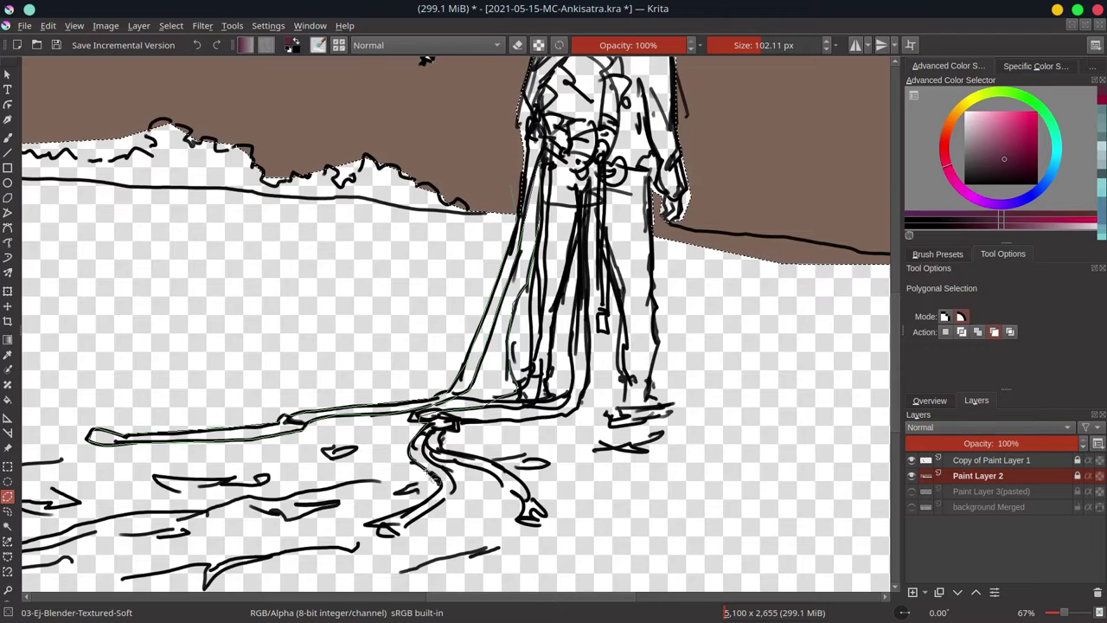
mouse_move(427, 474)
left_mouse_down()
mouse_move(391, 527)
mouse_move(449, 474)
left_mouse_up()
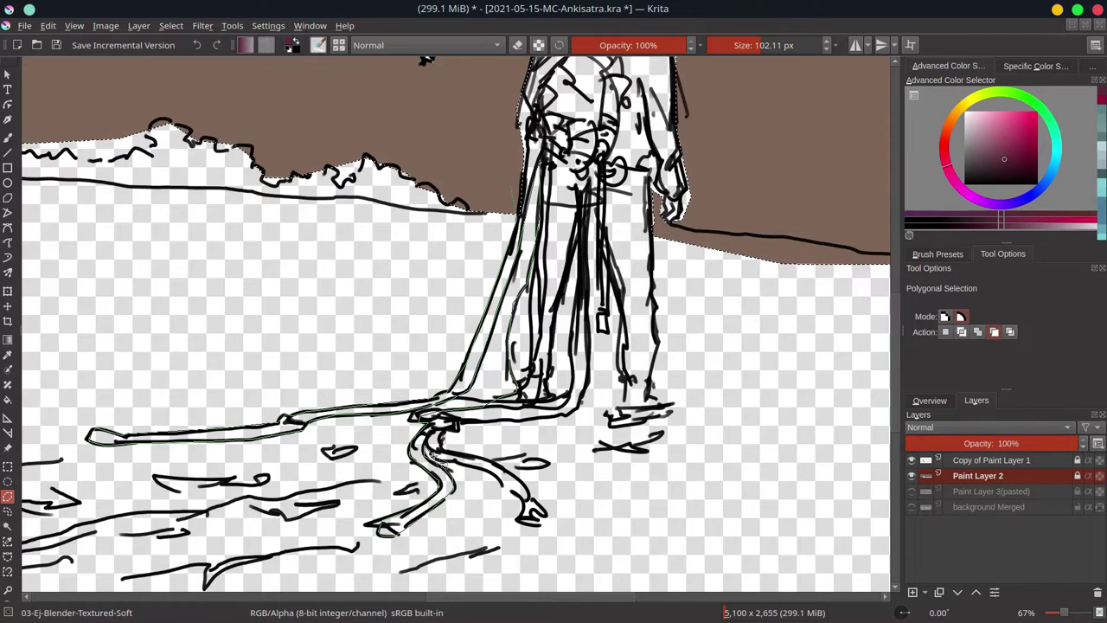
mouse_move(551, 525)
left_mouse_down()
mouse_move(586, 407)
mouse_move(560, 377)
mouse_move(582, 223)
left_mouse_up()
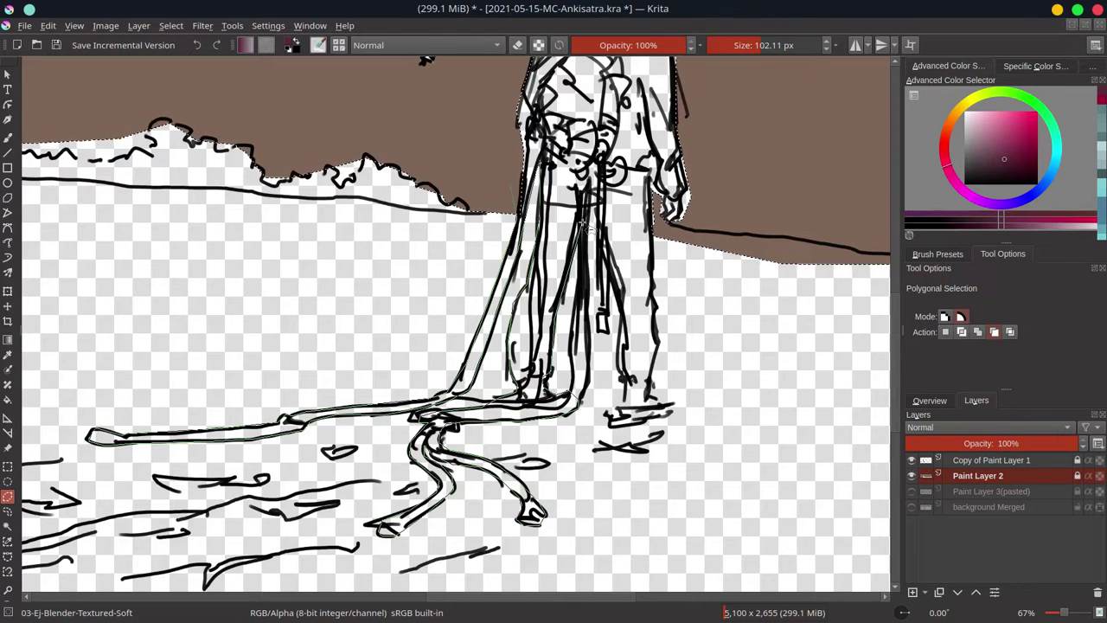
Place polygon points around the feet and close them into a selection.
scroll(467, 397, "down", 4)
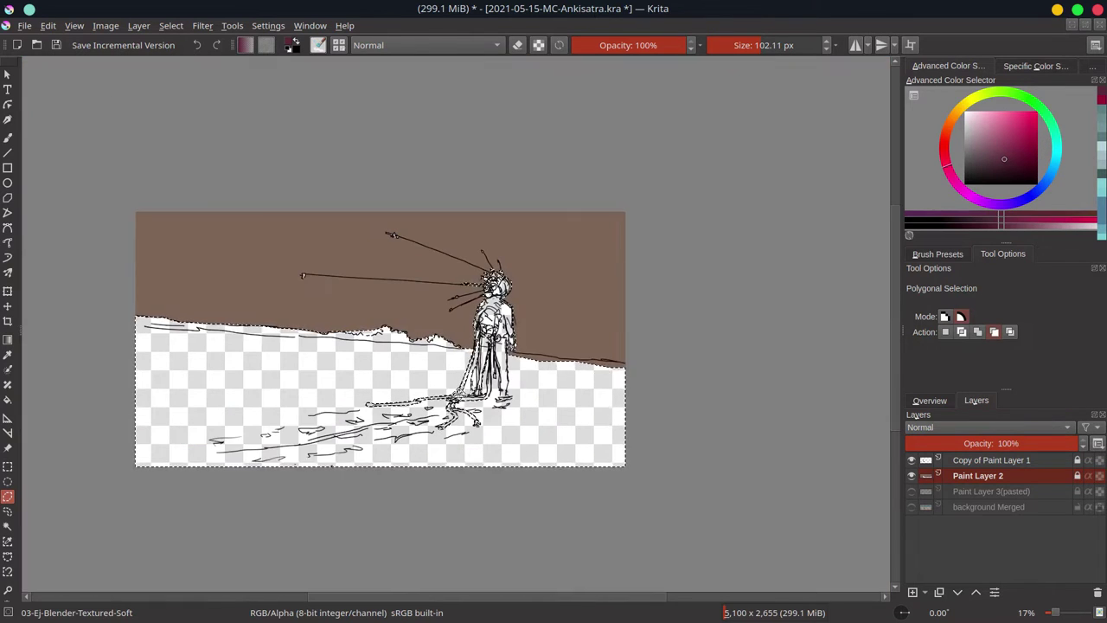
left_click(468, 348)
left_click(350, 400)
left_click(433, 442)
left_click(486, 437)
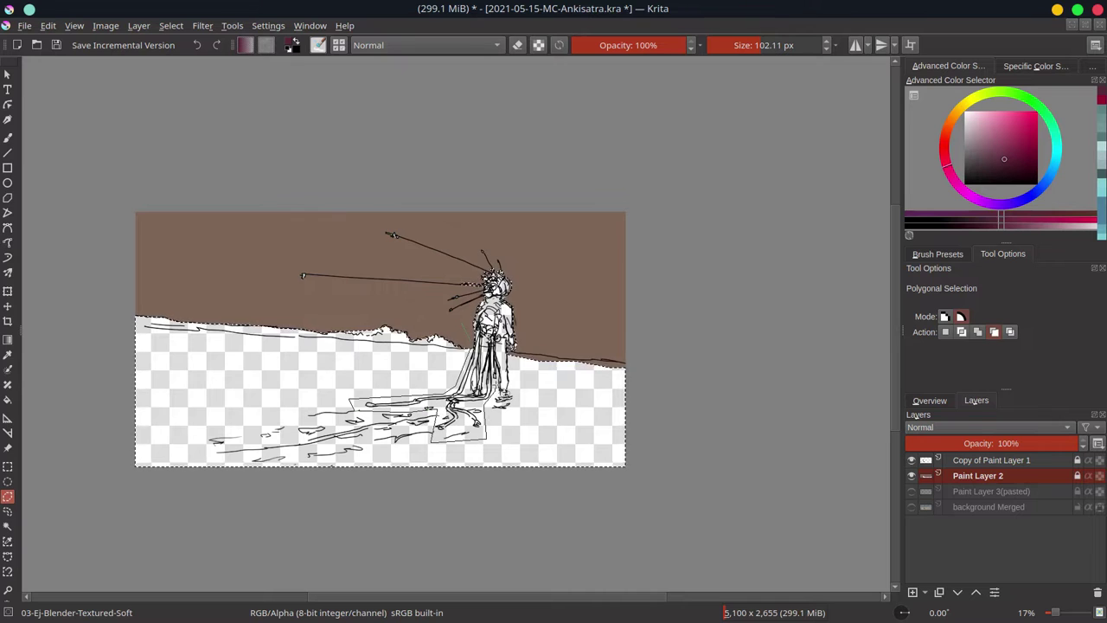
left_click(493, 402)
key("Return")
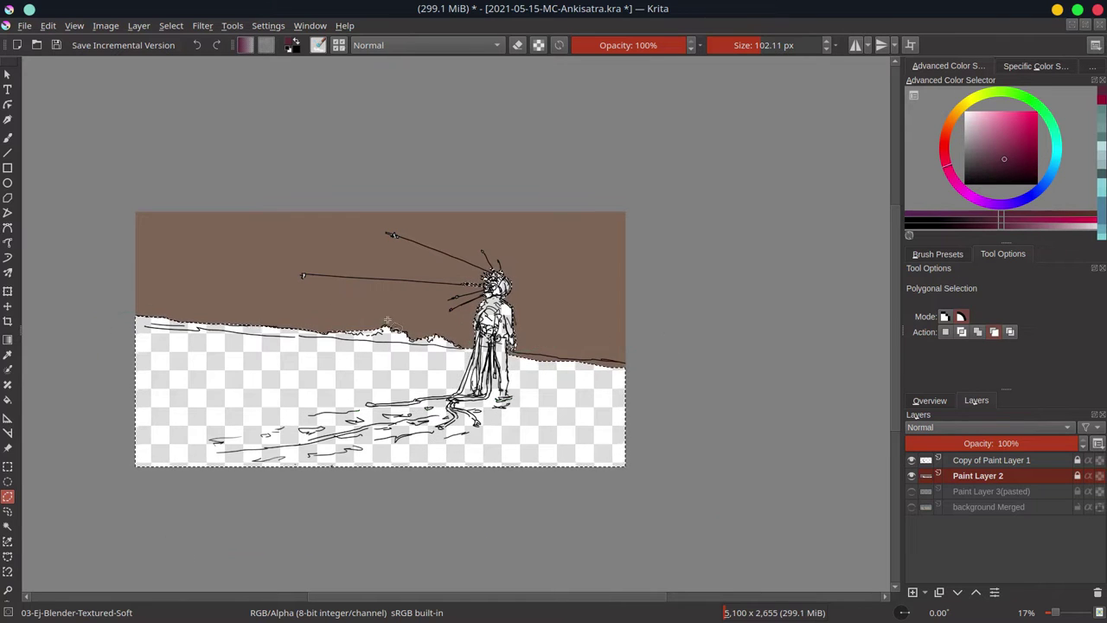
scroll(451, 411, "up", 3)
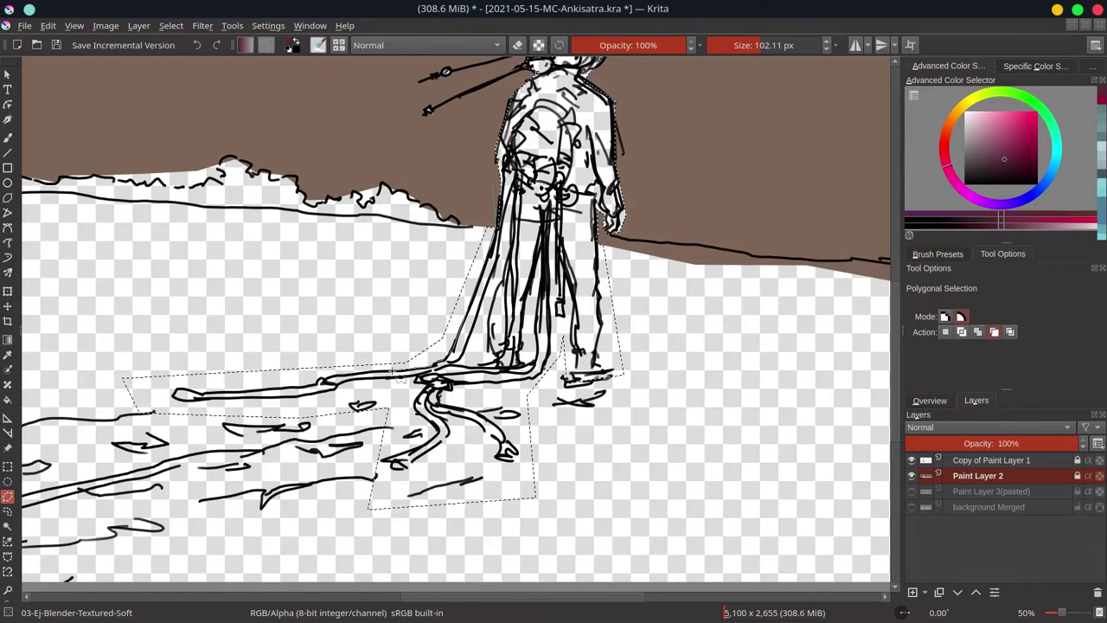
Add the long trailing stroke to the selection, then cancel an unfinished outline along the leg.
mouse_move(320, 381)
left_mouse_down()
mouse_move(199, 391)
mouse_move(218, 405)
mouse_move(419, 382)
mouse_move(421, 415)
left_mouse_up()
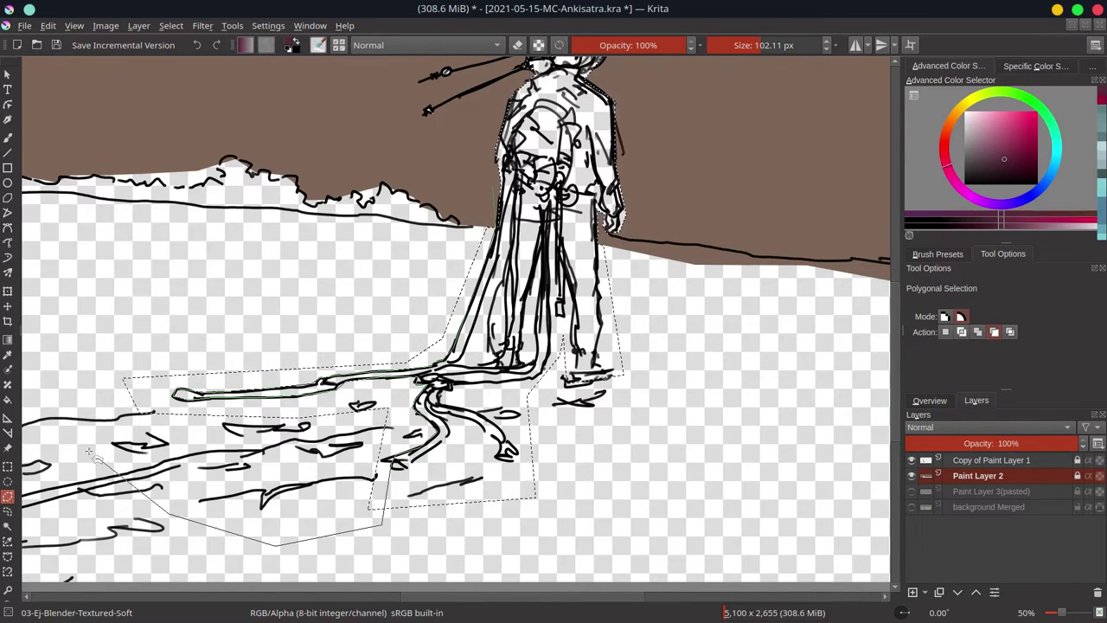
double_click(319, 421)
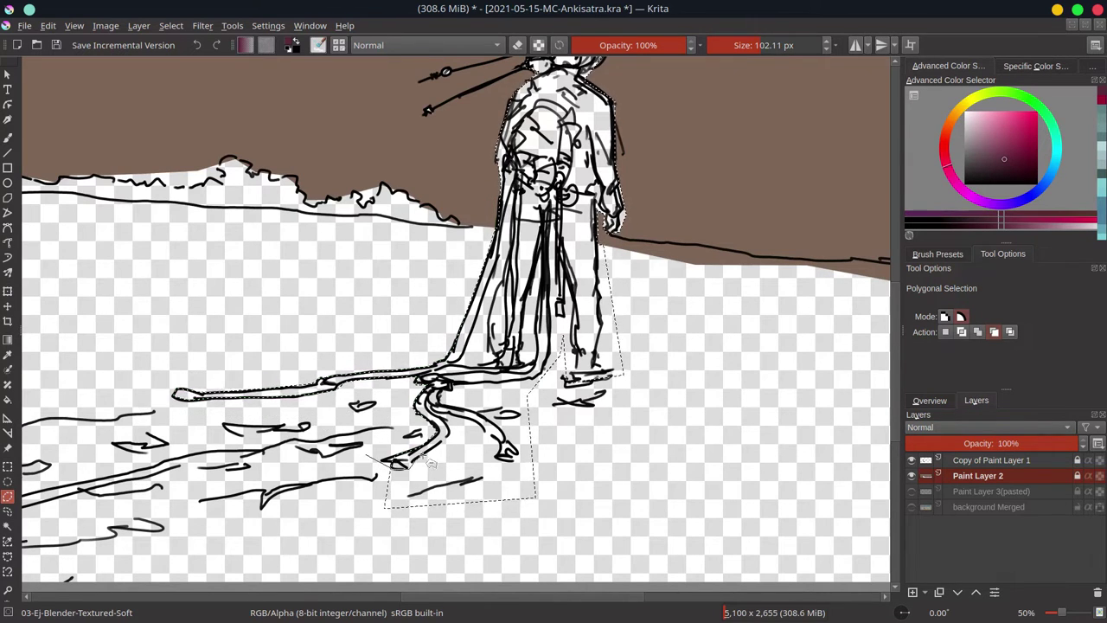
left_click_drag(422, 400, 519, 472)
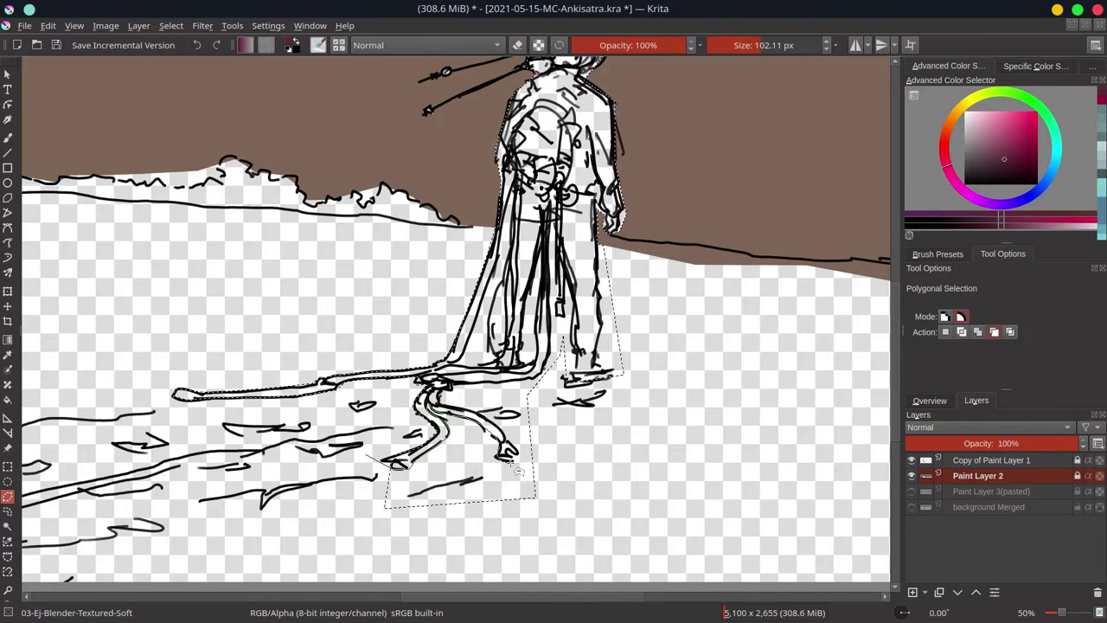
left_click_drag(532, 389, 560, 305)
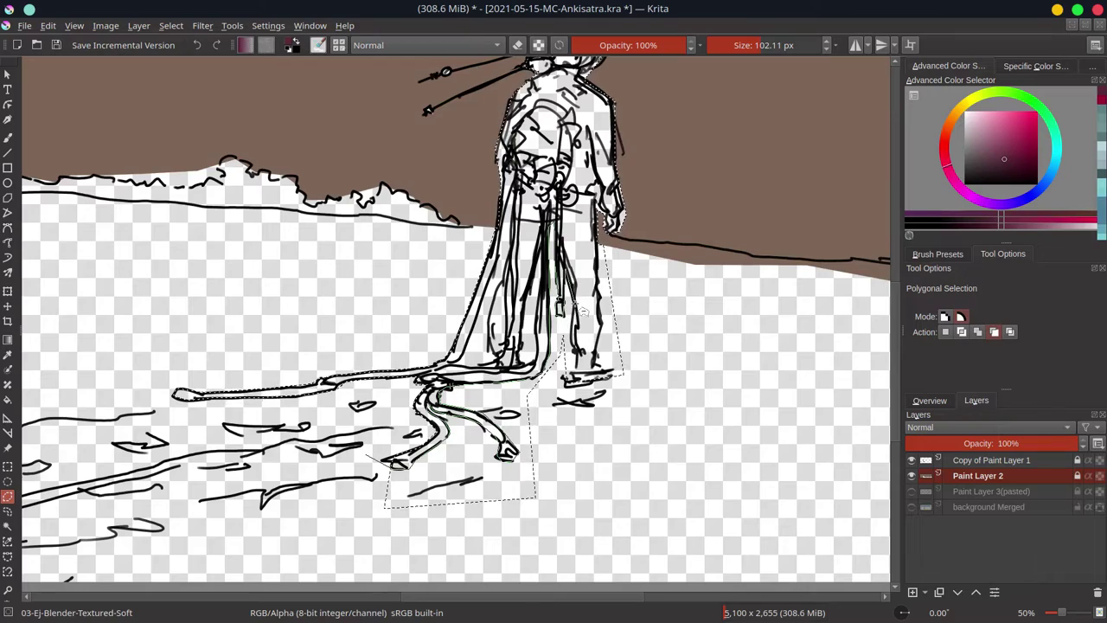
left_click_drag(474, 361, 430, 396)
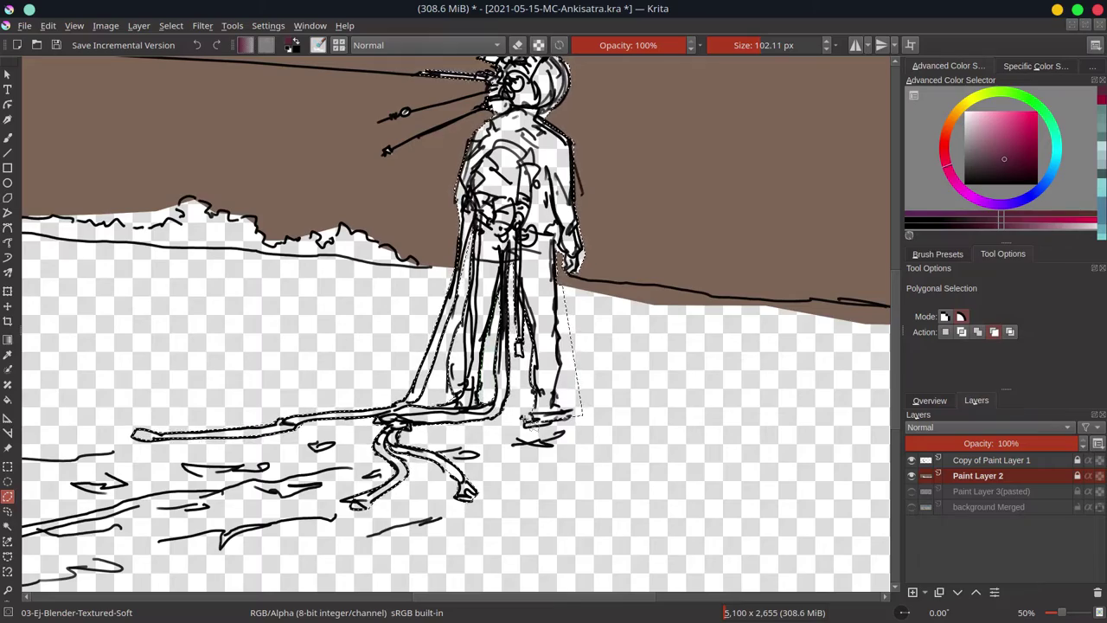
key("Escape")
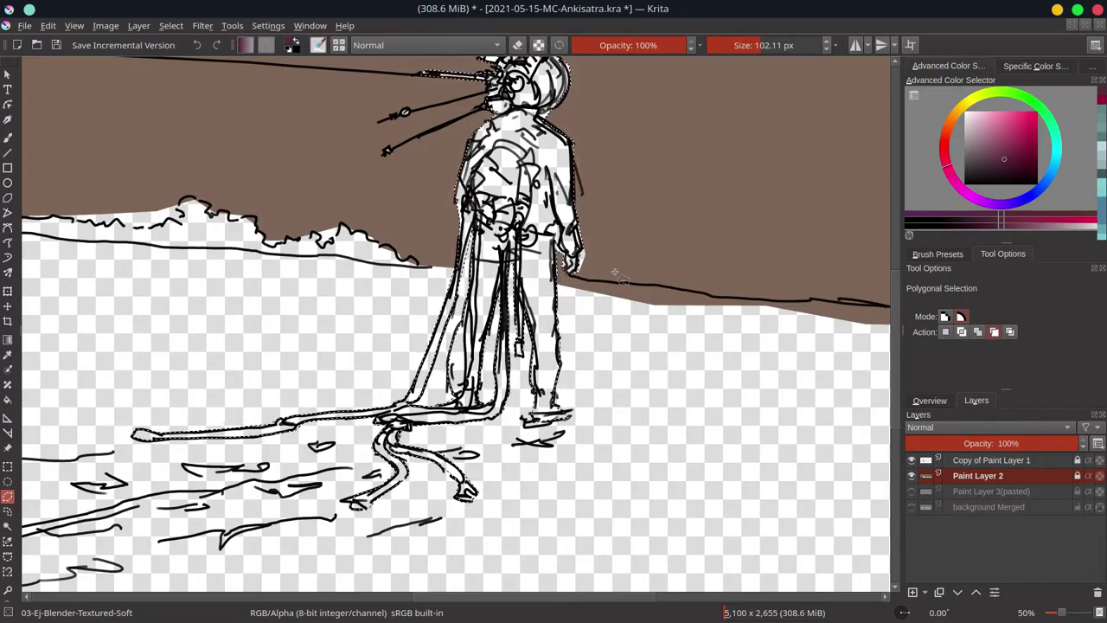
Add an empty Paint Layer 3 above Paint Layer 2.
scroll(614, 265, "down", 1)
scroll(427, 296, "up", 3)
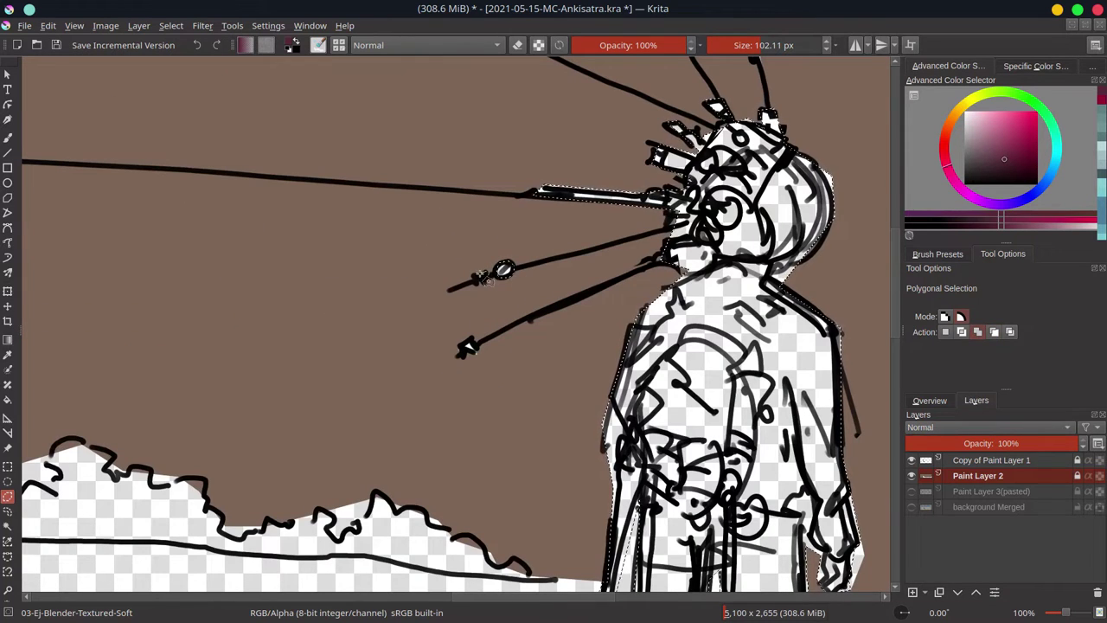
scroll(477, 279, "down", 1)
scroll(389, 366, "down", 1)
scroll(471, 363, "up", 2)
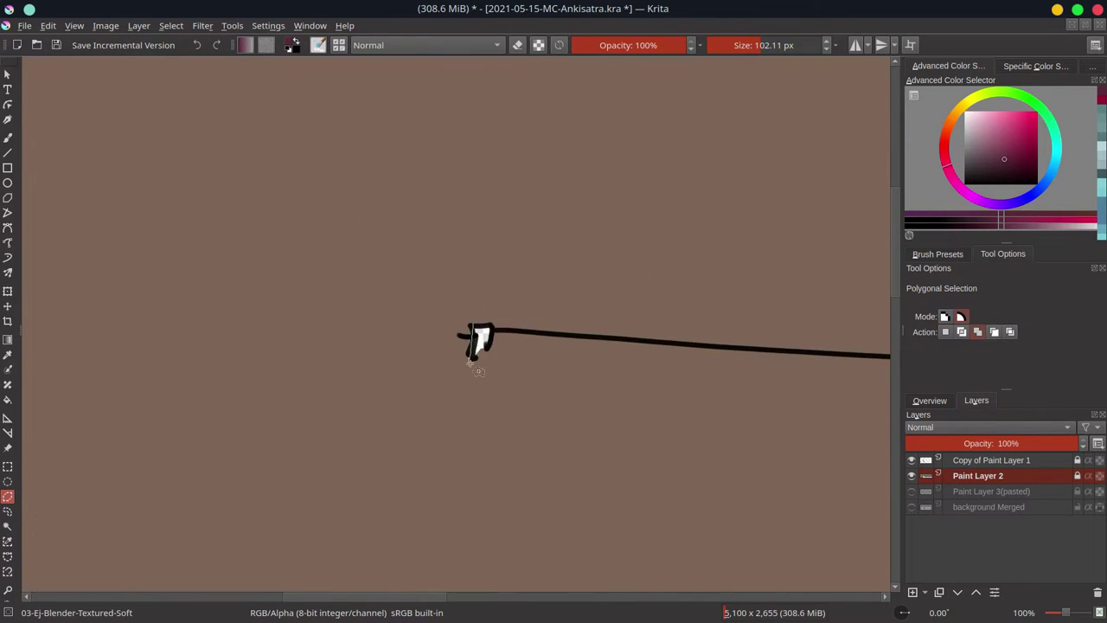
scroll(697, 303, "down", 1)
scroll(728, 248, "up", 1)
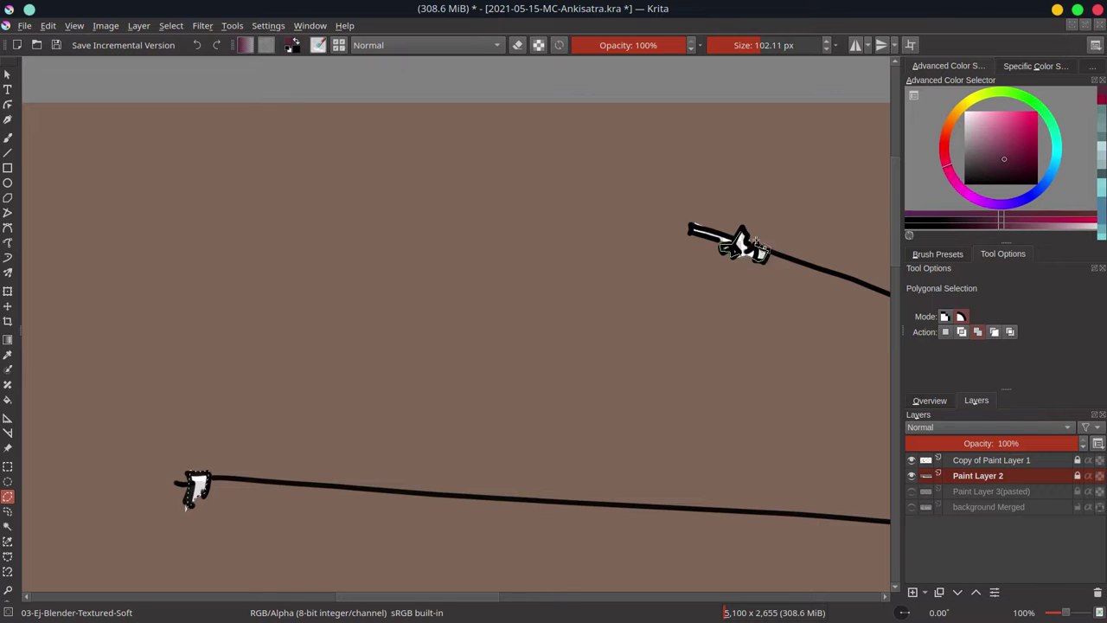
scroll(346, 302, "down", 1)
scroll(529, 298, "up", 2)
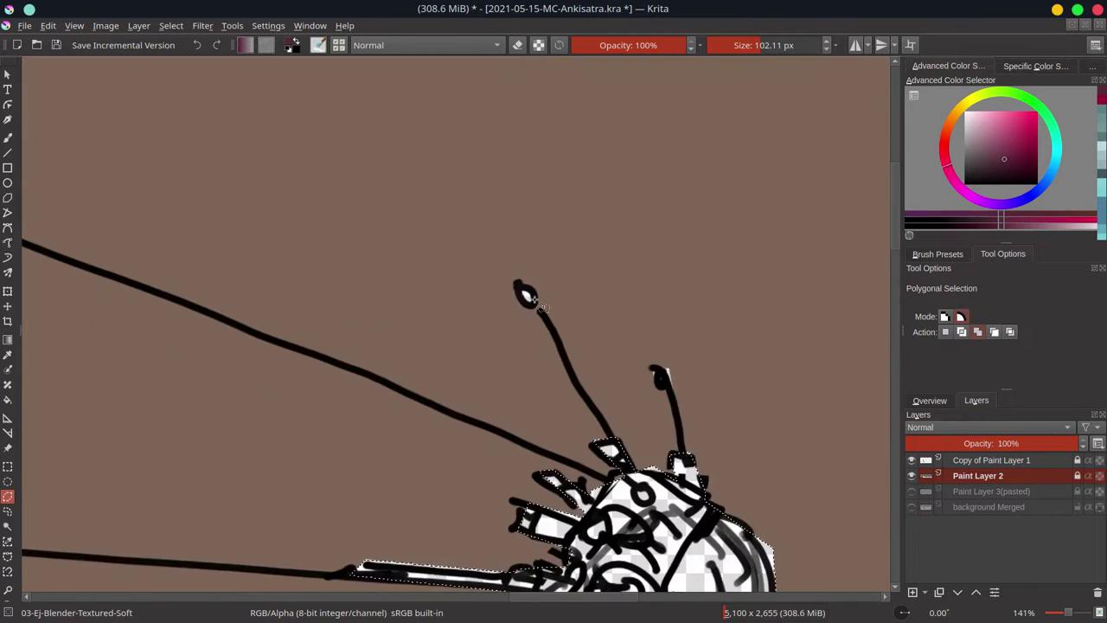
scroll(663, 375, "down", 4)
scroll(580, 313, "up", 1)
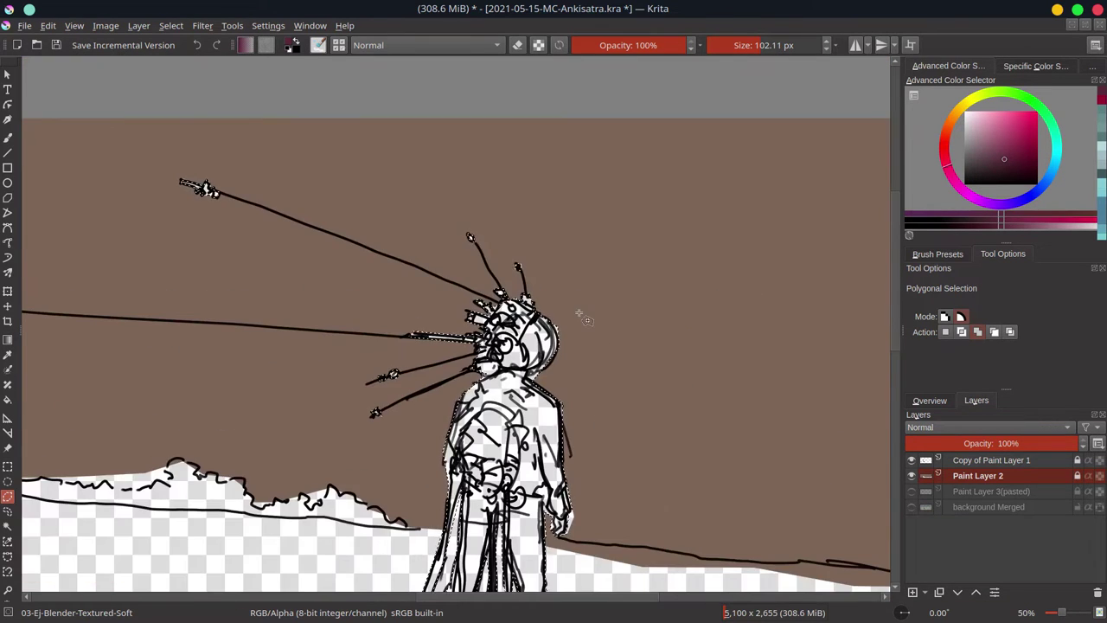
scroll(579, 314, "up", 2)
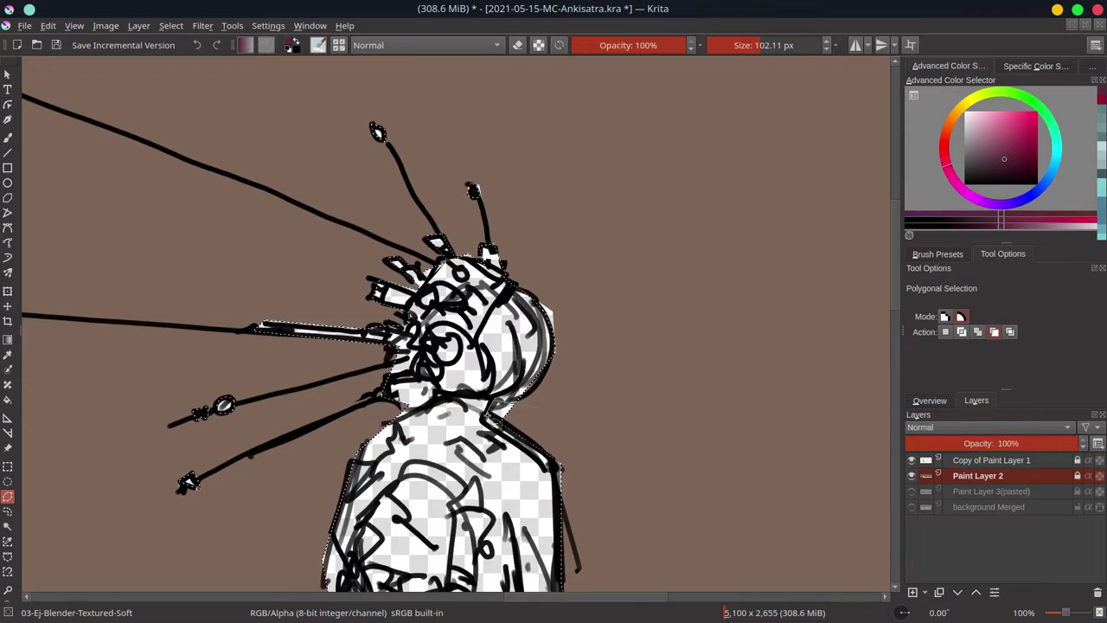
scroll(692, 452, "down", 3)
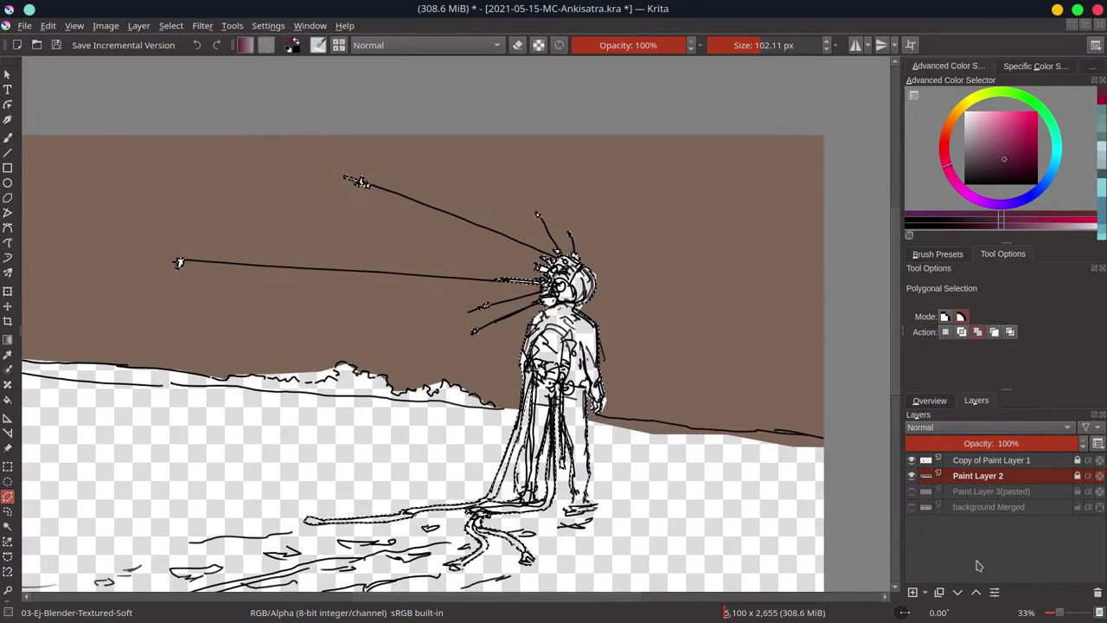
key("Insert")
Fill the selected figure with dark red and make background Merged the working layer.
left_click(7, 400)
left_click(210, 242)
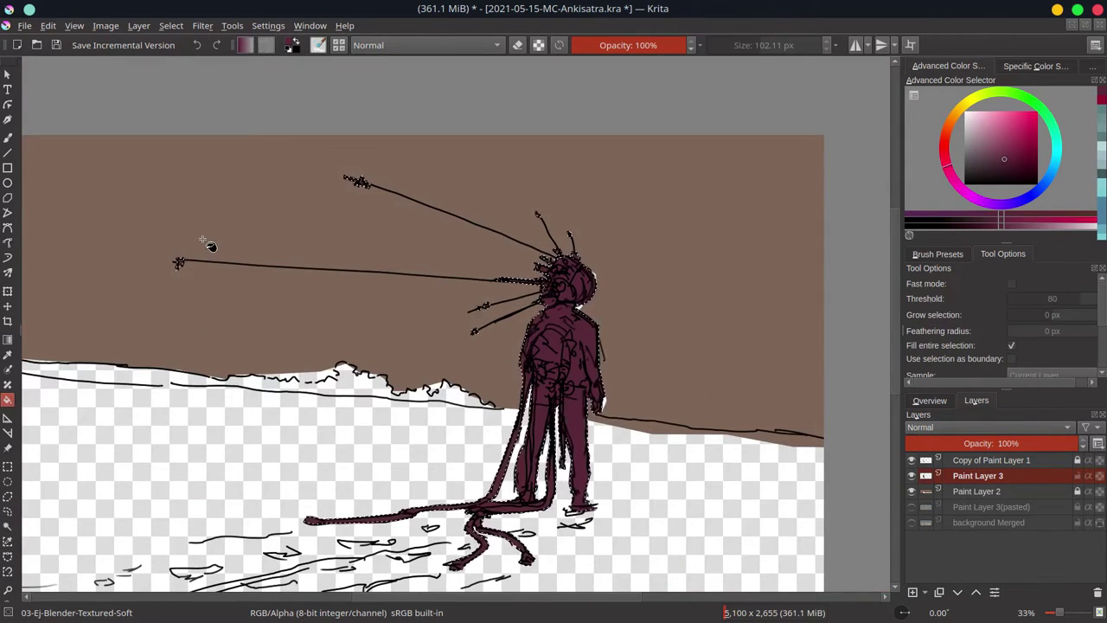
left_click(911, 477)
left_click_drag(911, 489, 911, 509)
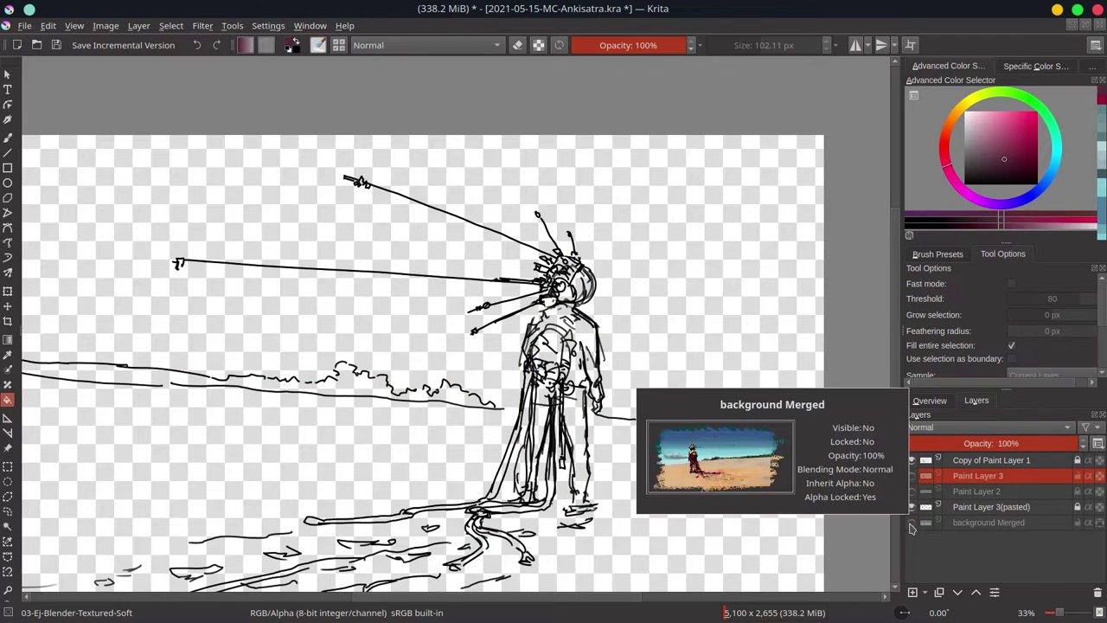
left_click(911, 522, "shift")
left_click(986, 522)
Save, select the entire canvas, and switch back to the freehand brush.
scroll(212, 242, "down", 1)
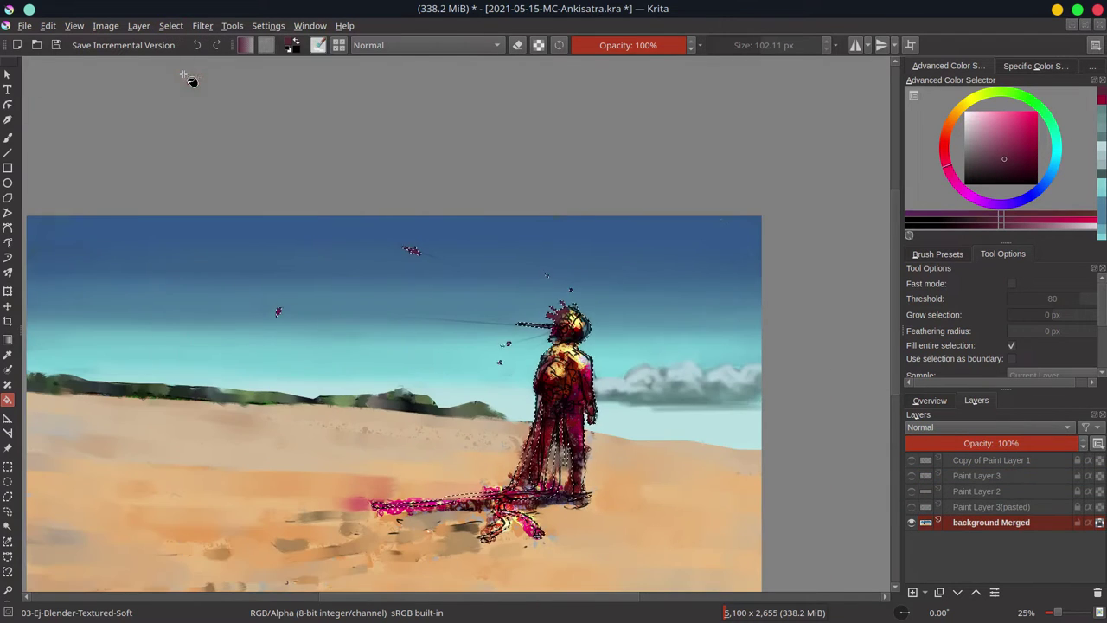
scroll(165, 82, "down", 2)
key("ctrl+s")
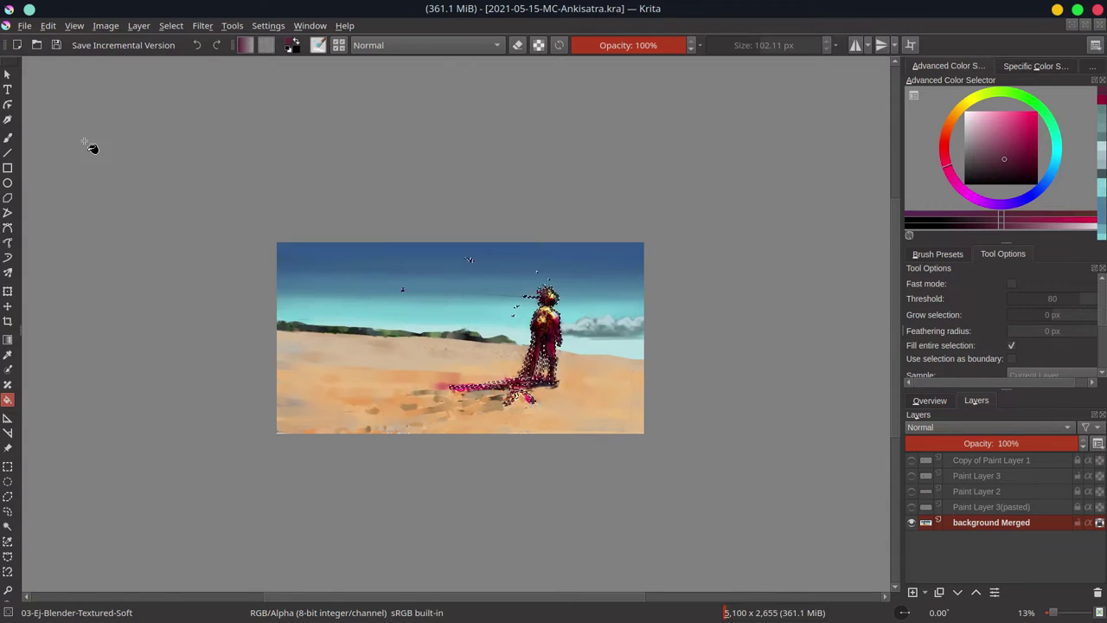
left_click(175, 26)
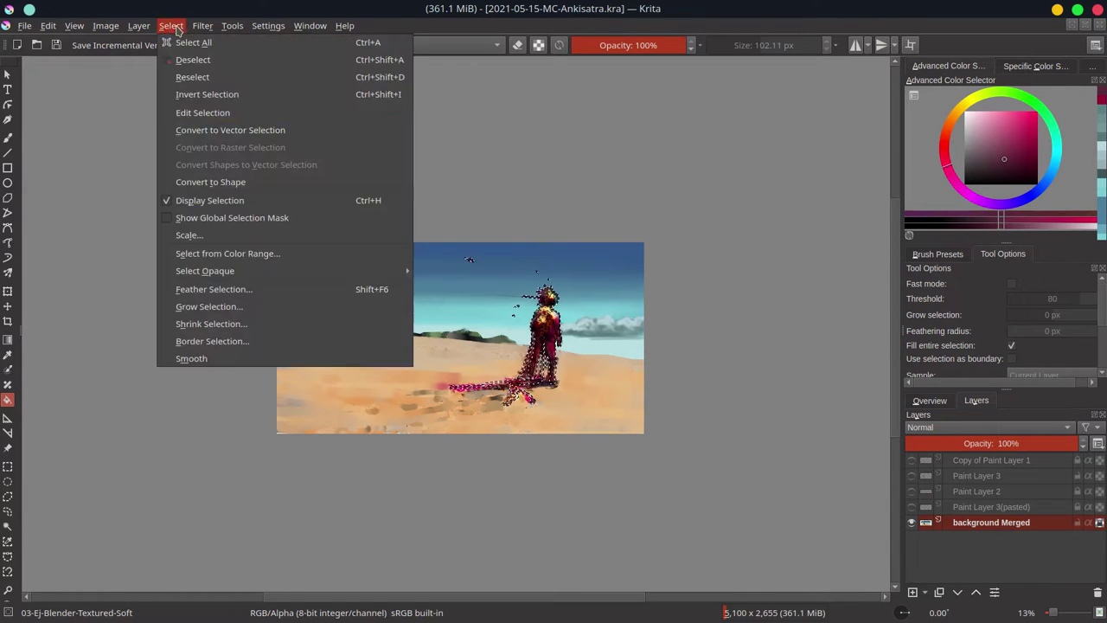
left_click(199, 95)
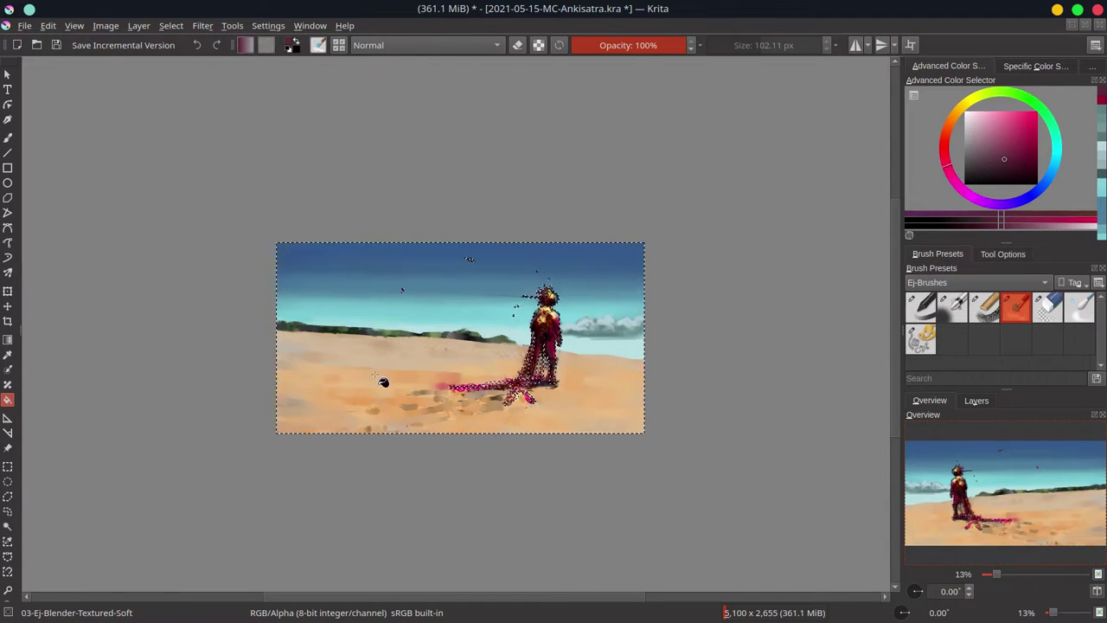
key("b")
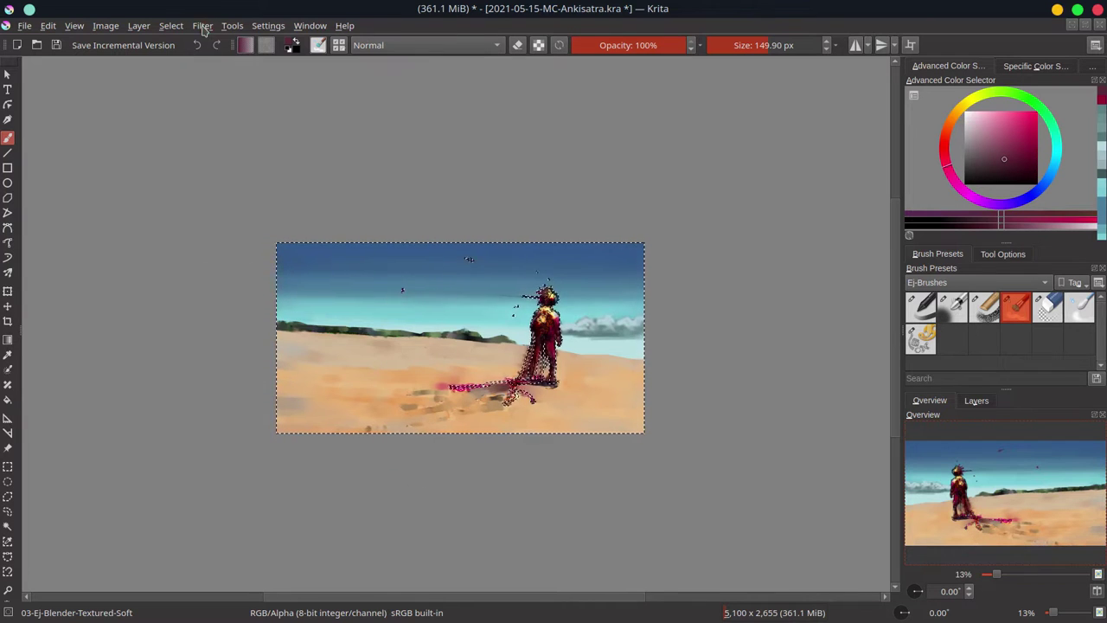
Clear the selection and select the figure's shape from Paint Layer 3.
left_click(170, 25)
left_click(192, 75)
left_click(170, 25)
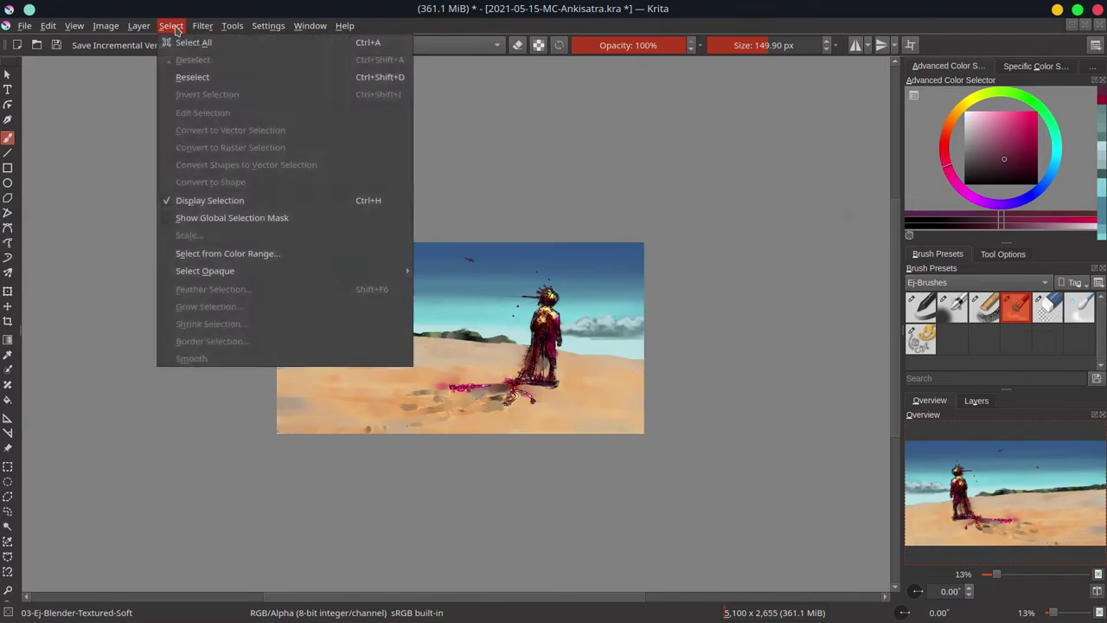
left_click(976, 401)
left_click(977, 476)
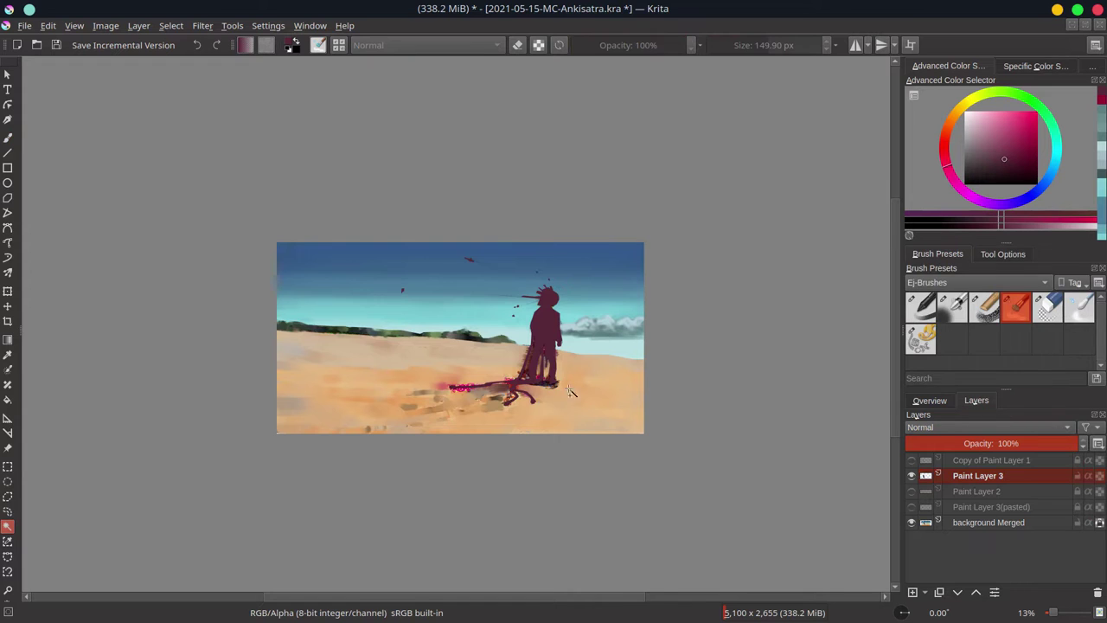
left_click(7, 525)
Hide Paint Layer 3, paint on background Merged, and save the painting.
key("minus")
key("minus")
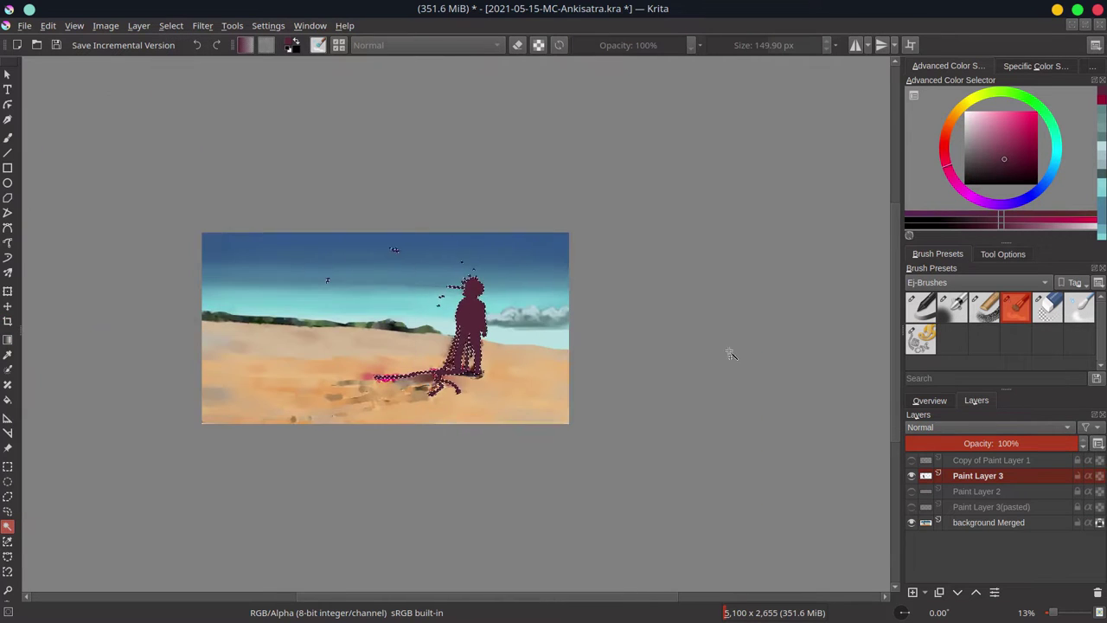
left_click(911, 475)
left_click(987, 522)
key("ctrl+s")
left_click(943, 401)
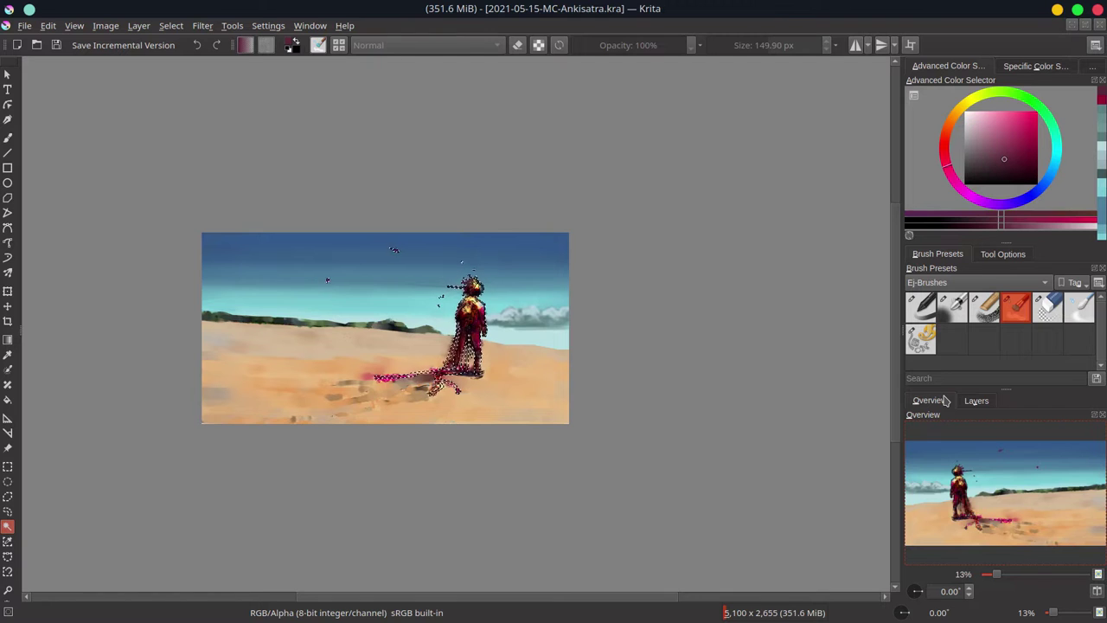
Zoom in and paint darker red strokes on the figure's chest with a resized brush.
key("b")
scroll(602, 277, "up", 4)
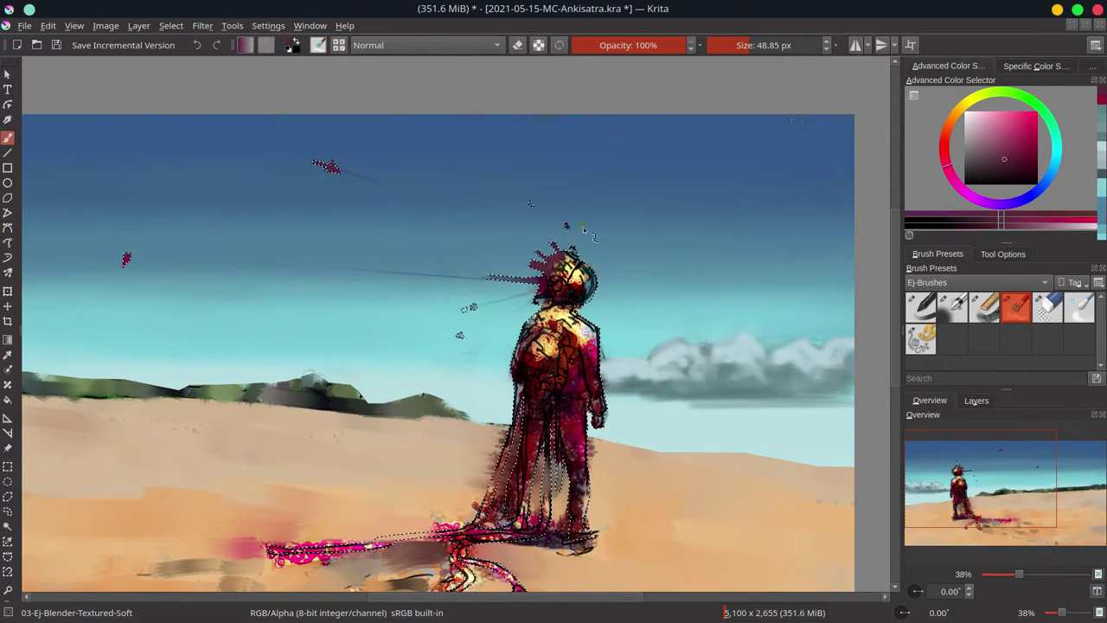
scroll(553, 291, "up", 1)
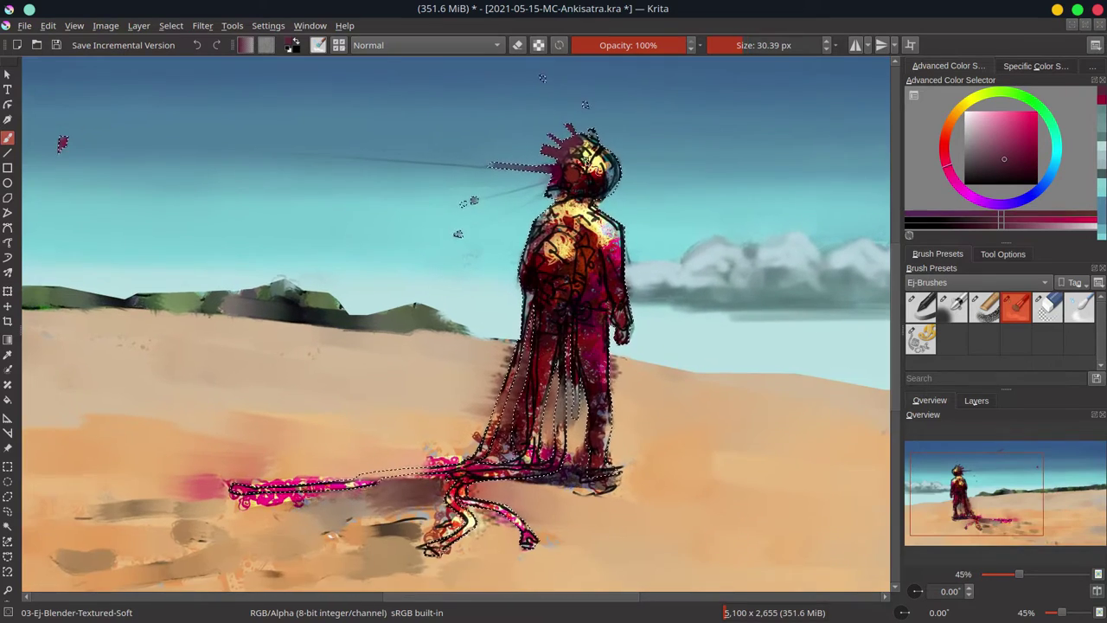
mouse_move(606, 166)
left_mouse_down()
mouse_move(616, 166)
mouse_move(561, 195)
mouse_move(621, 232)
mouse_move(567, 208)
mouse_move(597, 212)
mouse_move(532, 247)
left_mouse_up()
key("bracketright")
key("bracketleft")
key("bracketleft")
mouse_move(573, 215)
left_mouse_down()
mouse_move(554, 259)
mouse_move(538, 261)
mouse_move(597, 273)
mouse_move(535, 271)
mouse_move(537, 305)
left_mouse_up()
Switch to Chalk-Grainy, zoom out, and sample the sky-cyan and sand-orange colours.
key("slash")
key("slash")
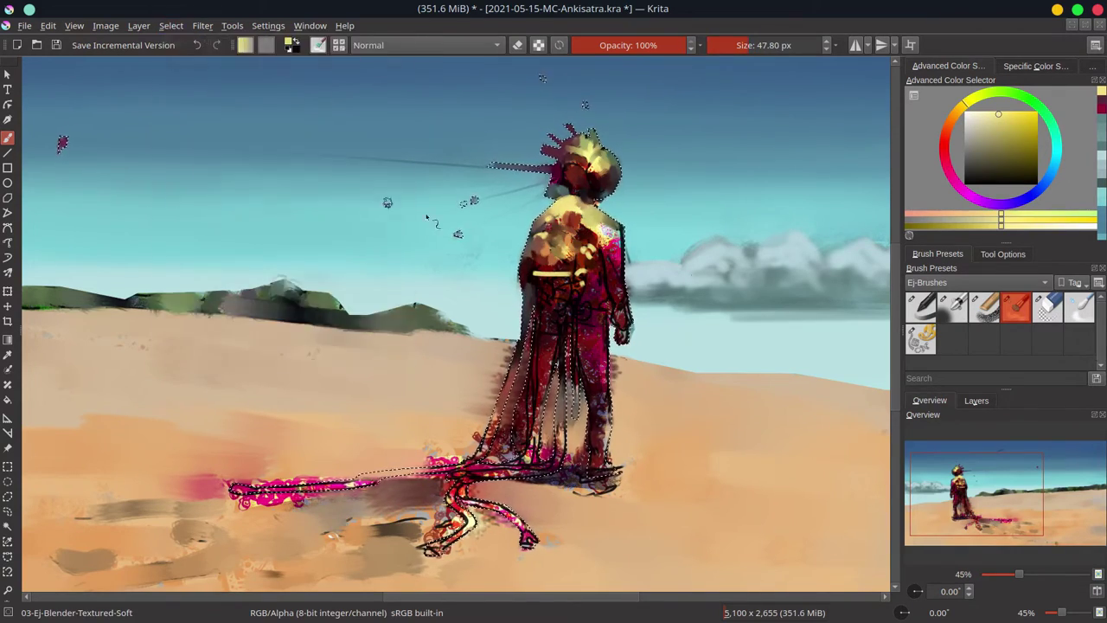
key("slash")
left_click(670, 341, "ctrl")
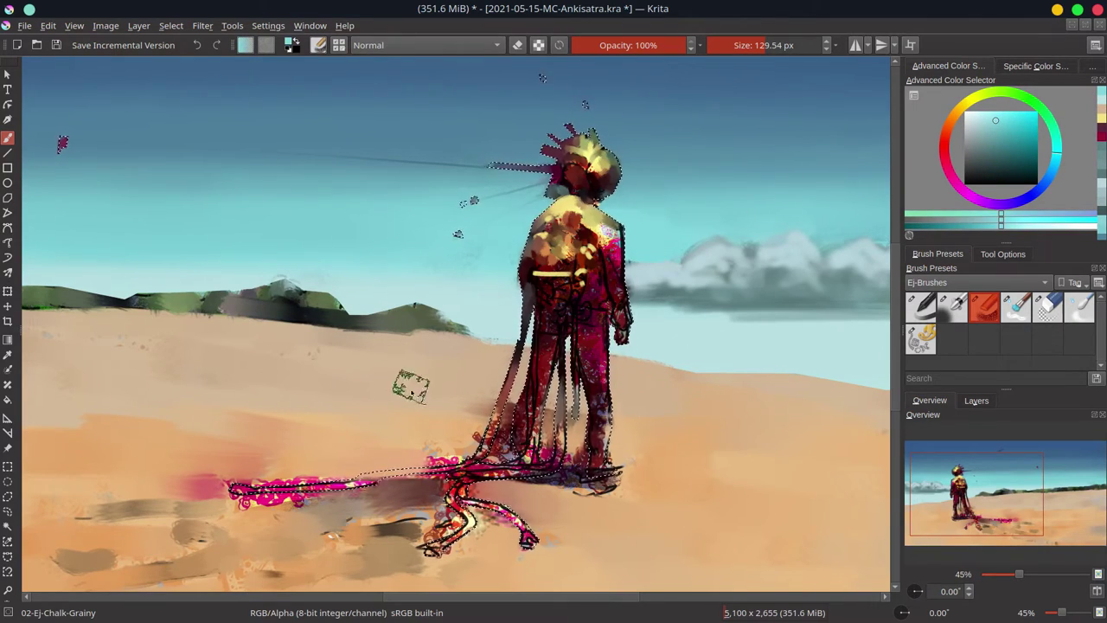
key("minus")
key("minus")
key("minus")
left_click(543, 429, "ctrl")
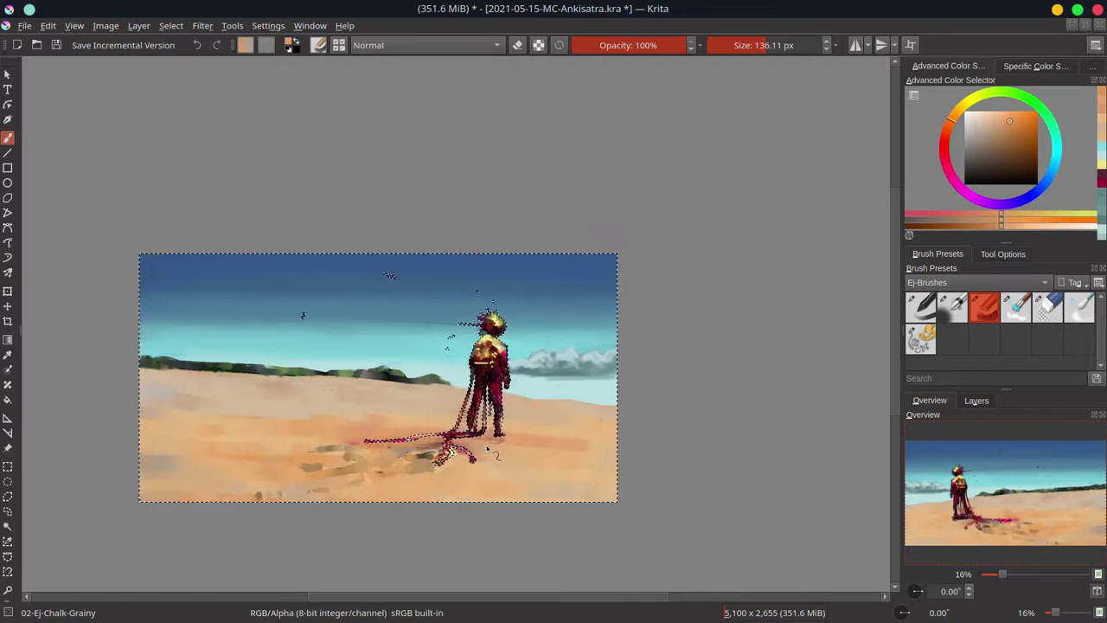
Paint long dark blue-grey track streaks across the lower-left sand.
left_click(500, 432, "ctrl")
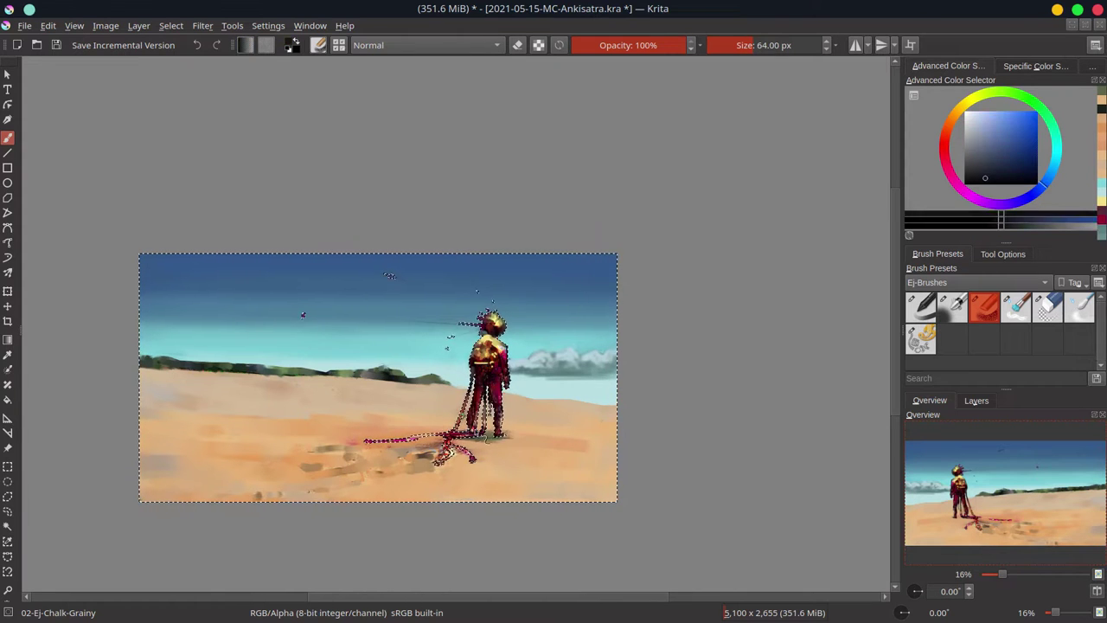
left_click(529, 431, "ctrl")
left_click(360, 408, "ctrl")
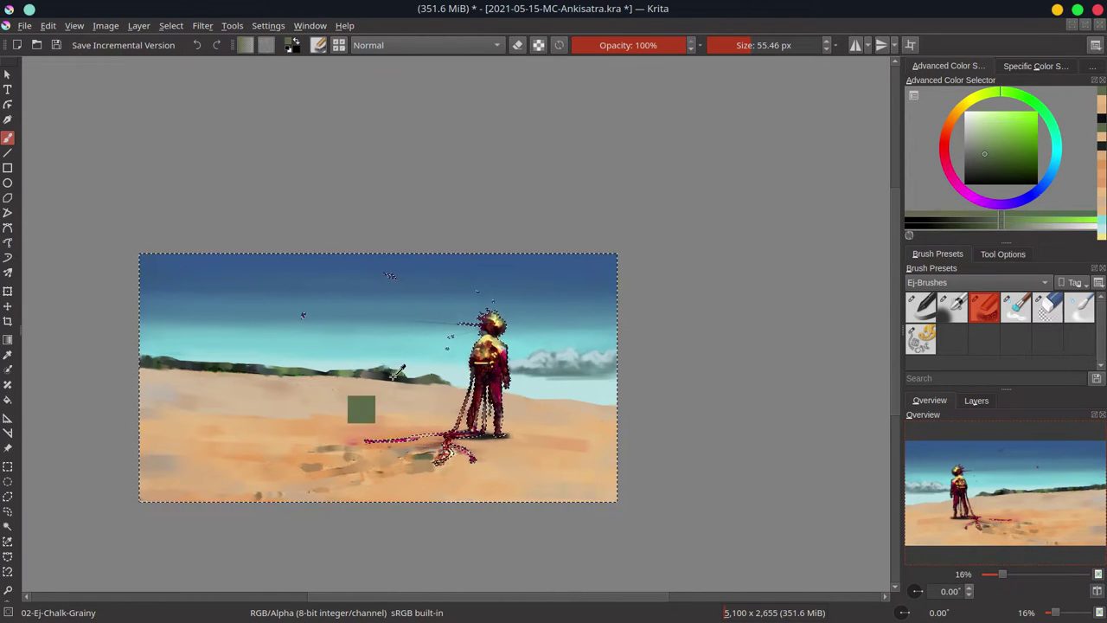
mouse_move(275, 478)
left_mouse_down()
mouse_move(378, 463)
mouse_move(147, 500)
left_mouse_up()
left_click_drag(369, 451, 316, 473)
Soften some dark streaks with sampled sand colour and enlarge the brush.
left_click(394, 467, "ctrl")
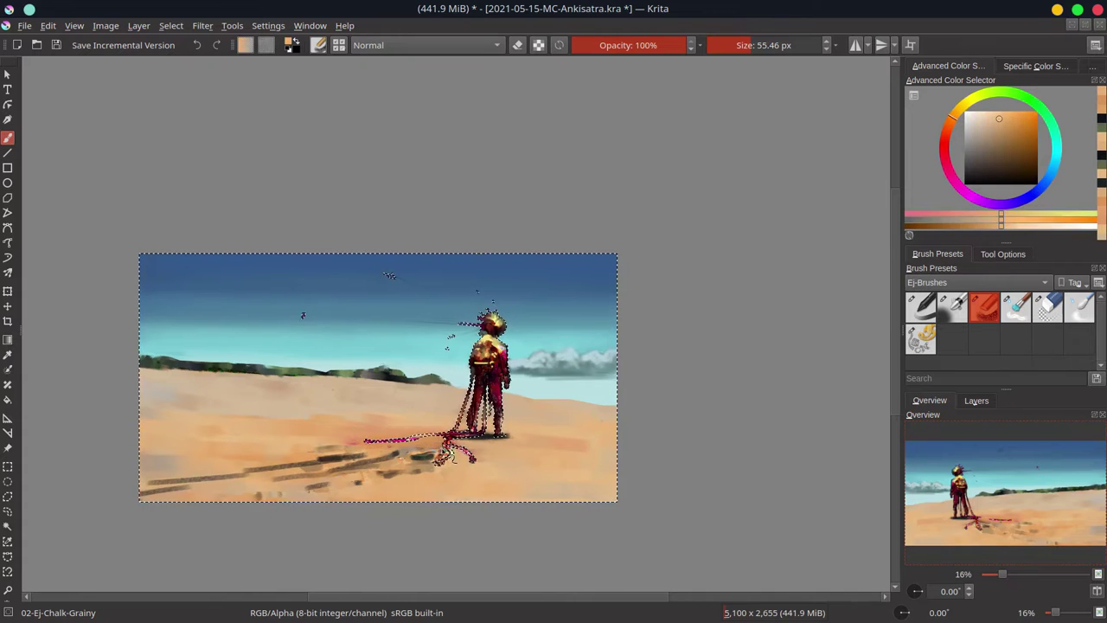
left_click_drag(389, 463, 319, 461)
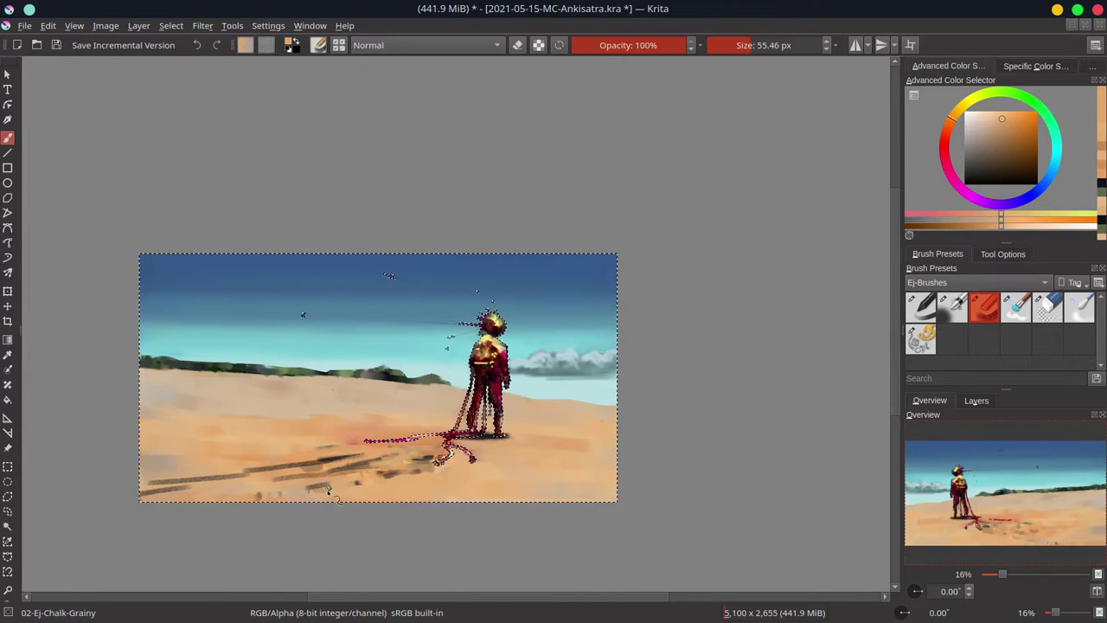
left_click(278, 488, "ctrl")
left_click(279, 489, "ctrl")
key("bracketright")
key("bracketright")
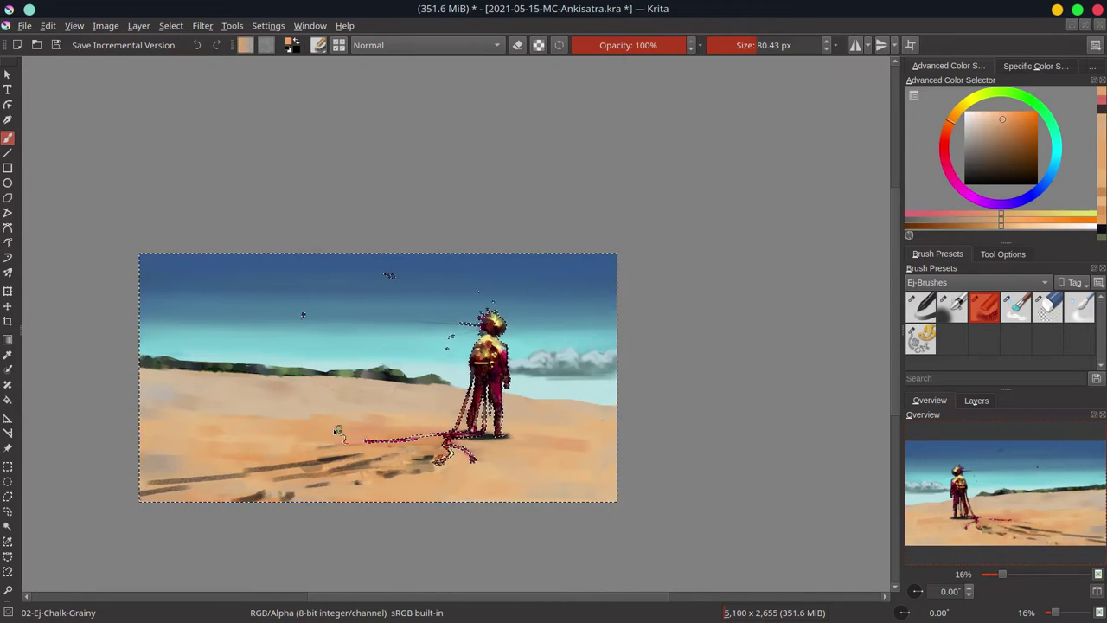
Look over the 'standing back' rear-view reference photos in Google Images.
key("alt+Tab")
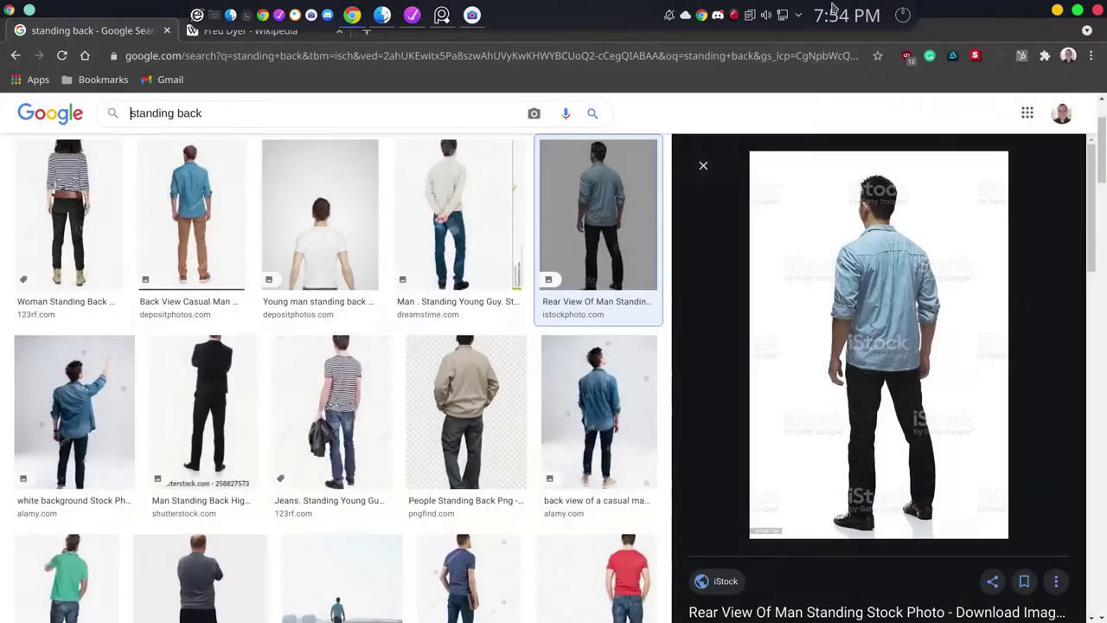
key("alt+Tab")
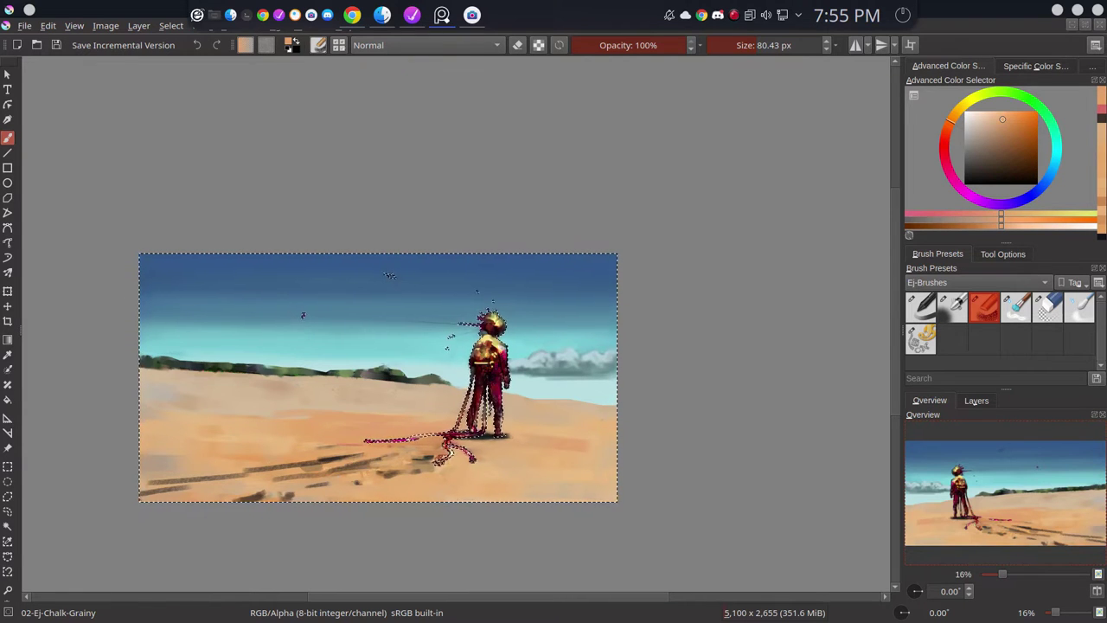
Save, pick a lighter sand tone and Blender-Textured-Soft, reset the selection, and zoom on the figure.
left_click(55, 46)
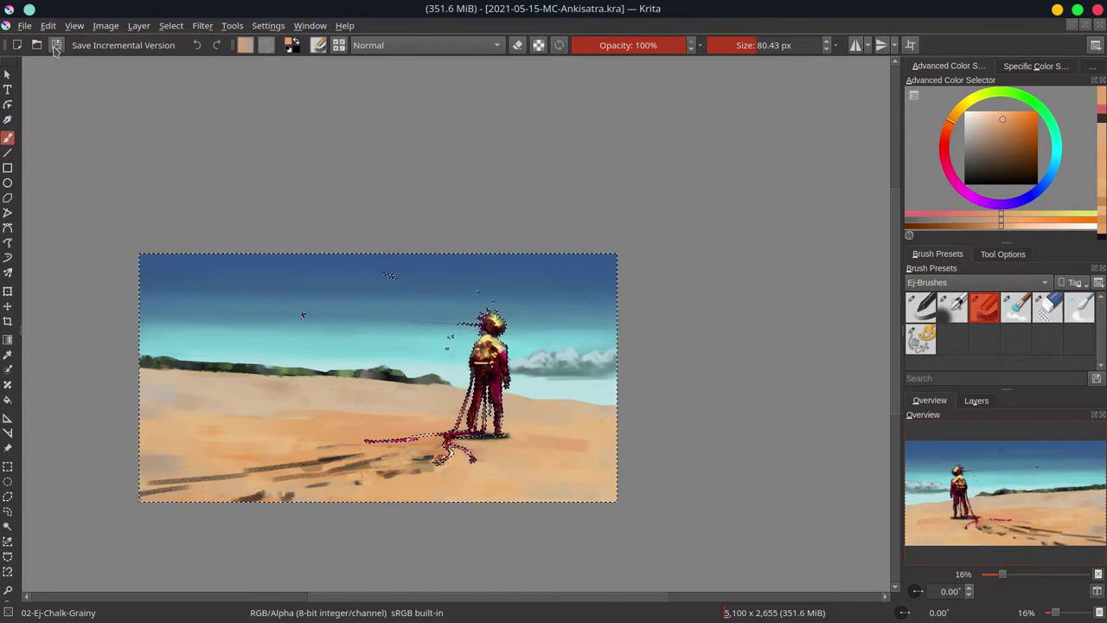
left_click(340, 433, "ctrl")
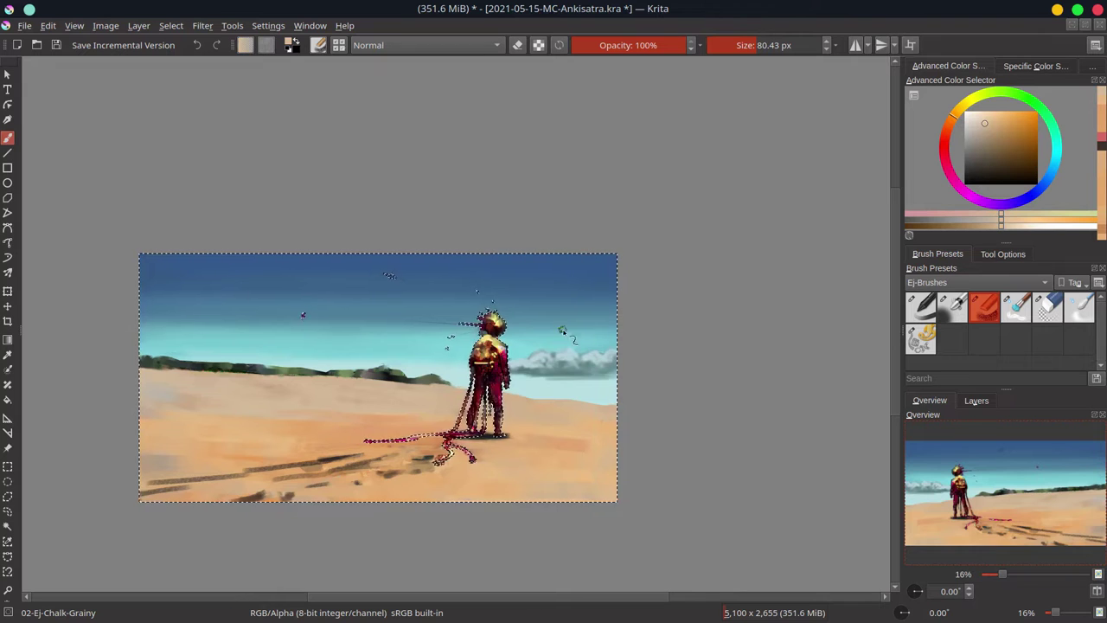
left_click(1015, 307)
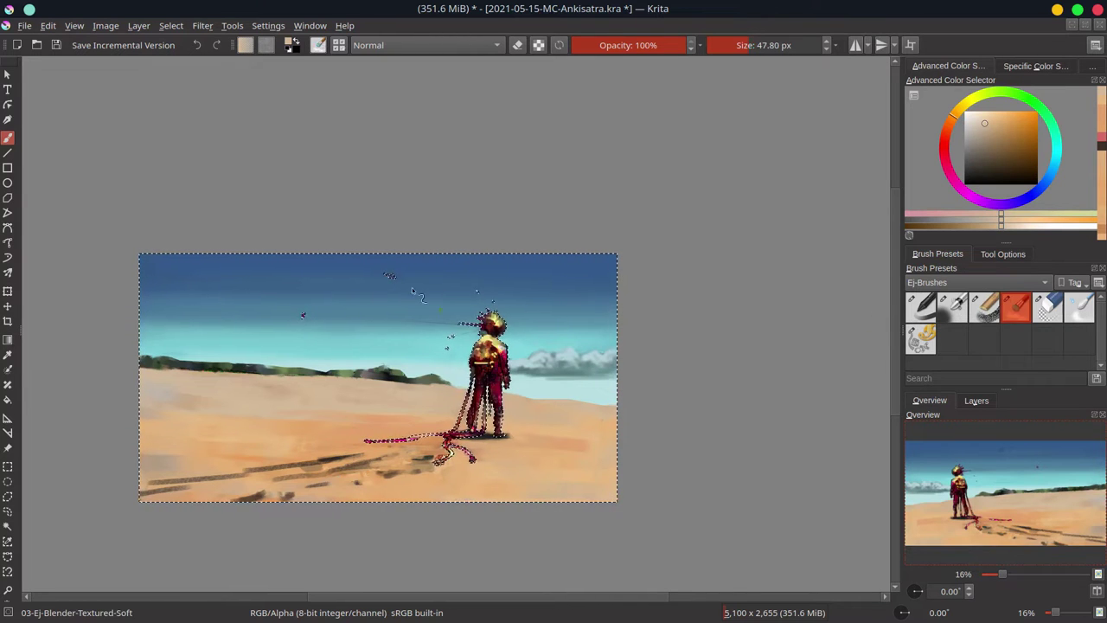
key("ctrl+shift+a")
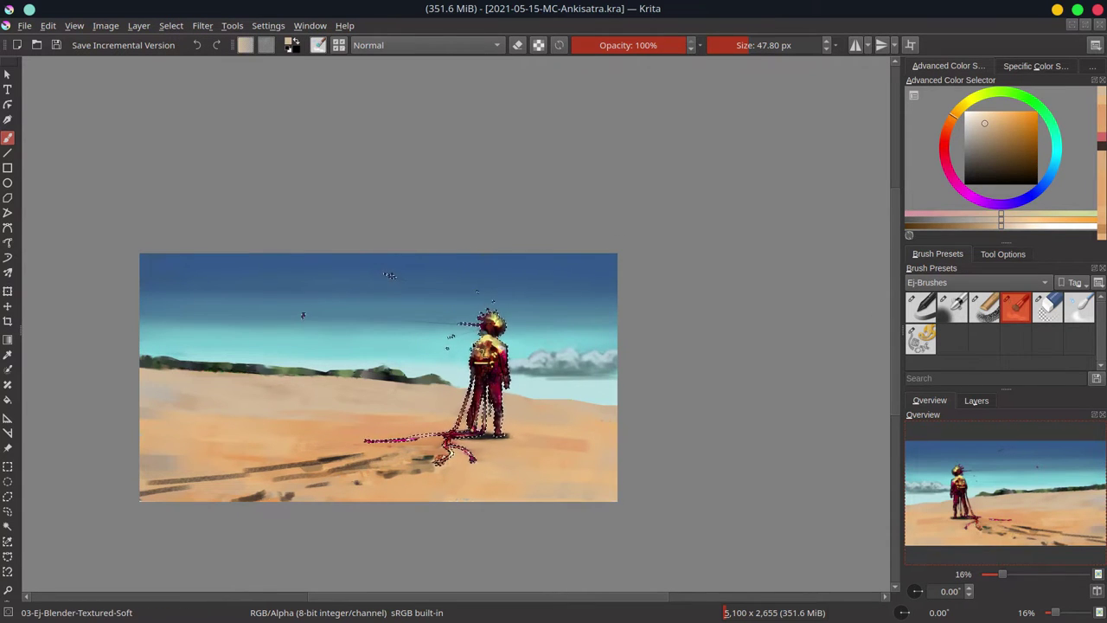
mouse_move(479, 411)
left_mouse_down()
mouse_move(584, 241)
mouse_move(597, 262)
left_mouse_up()
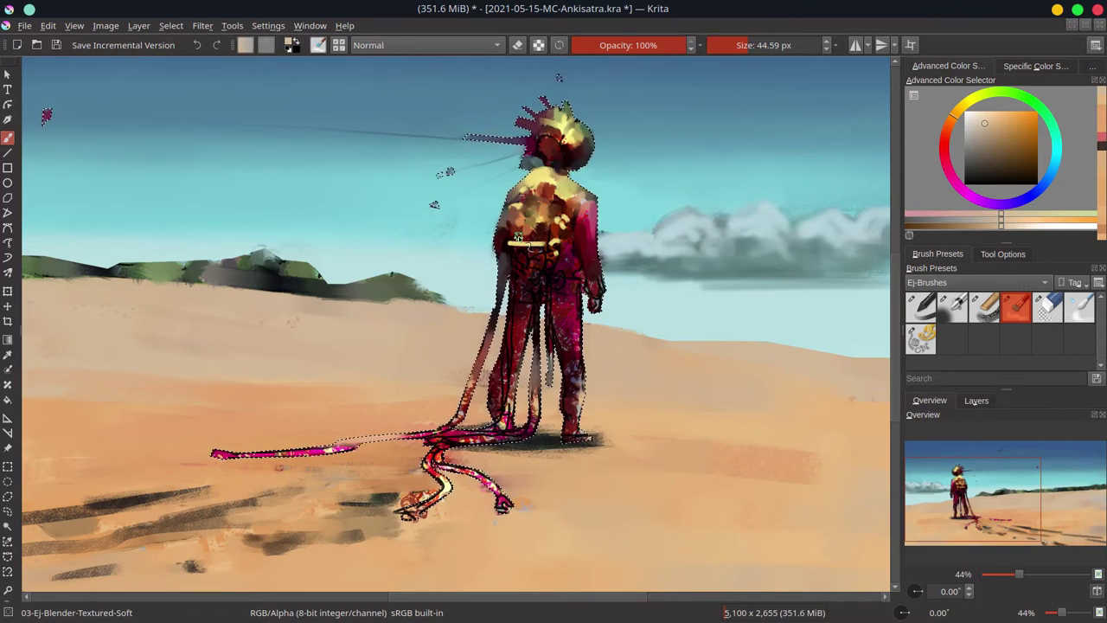
Blend the figure's crimson body and trailing tendrils with the soft blender, then save.
left_click(171, 25)
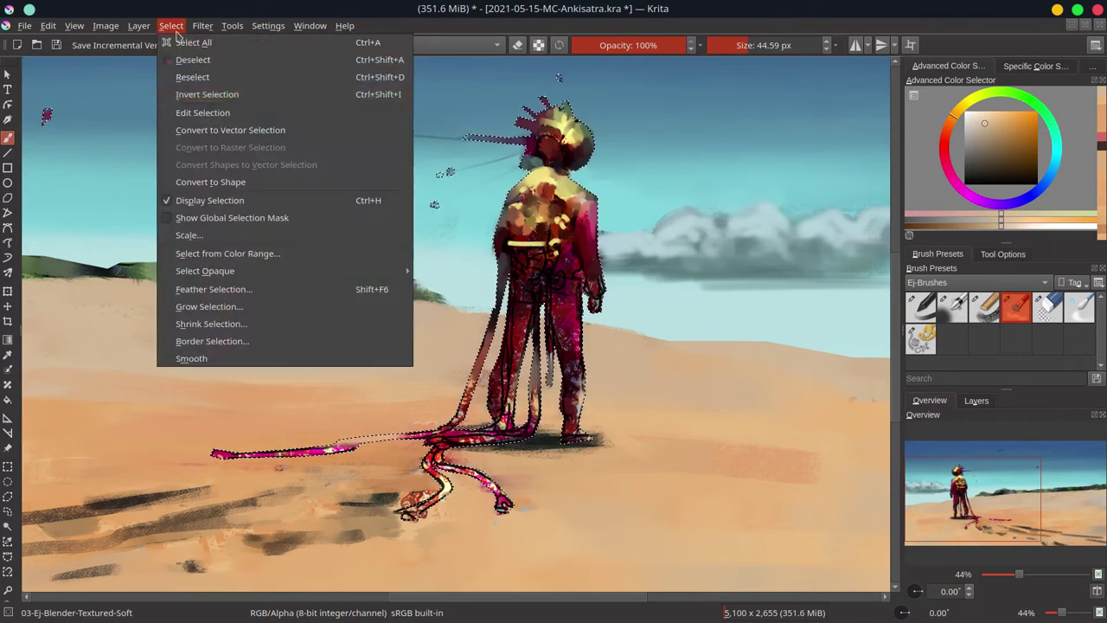
key("Escape")
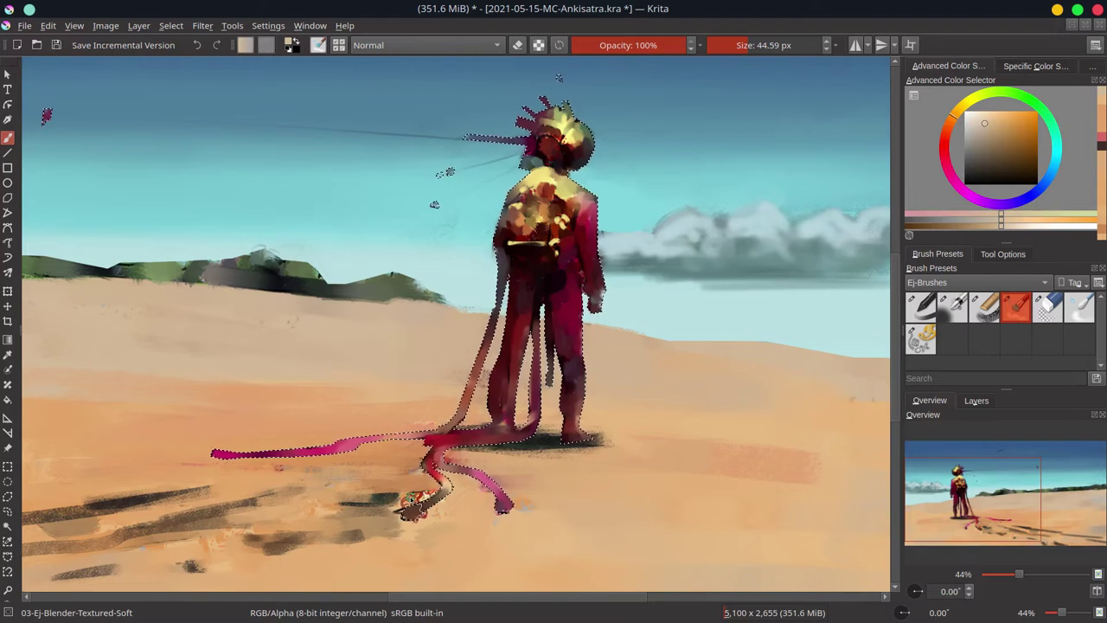
scroll(618, 363, "down", 3)
key("ctrl+s")
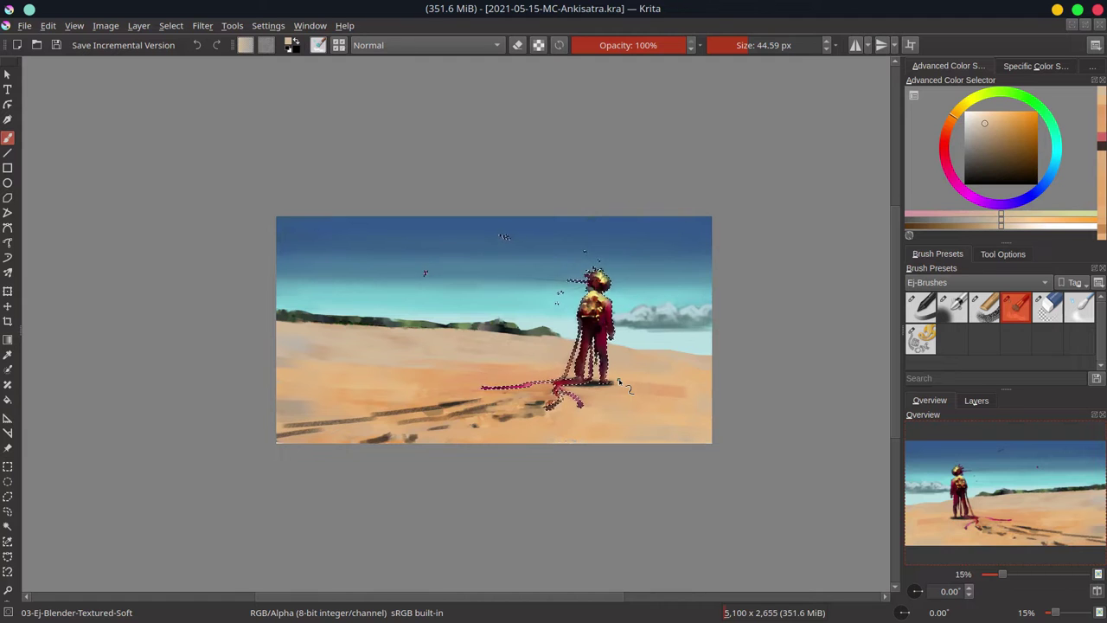
Invert the selection and paint light Chalk-Grainy strokes along the horizon and far left.
left_click(952, 308)
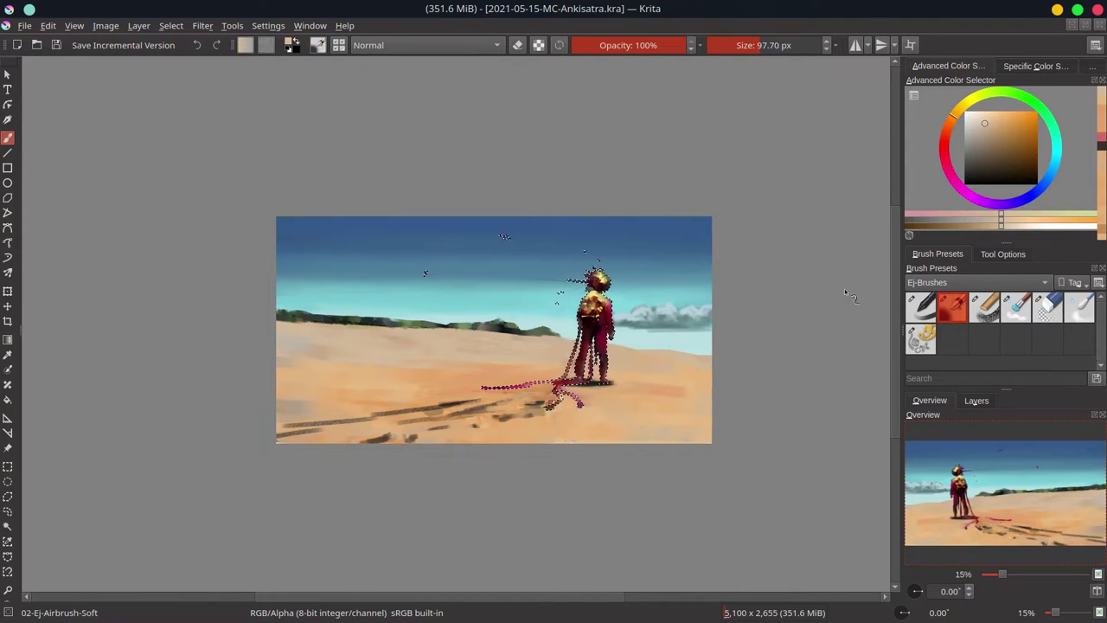
left_click(985, 307)
key("plus")
key("plus")
left_click(170, 25)
left_click(198, 96)
left_click_drag(324, 349, 450, 381)
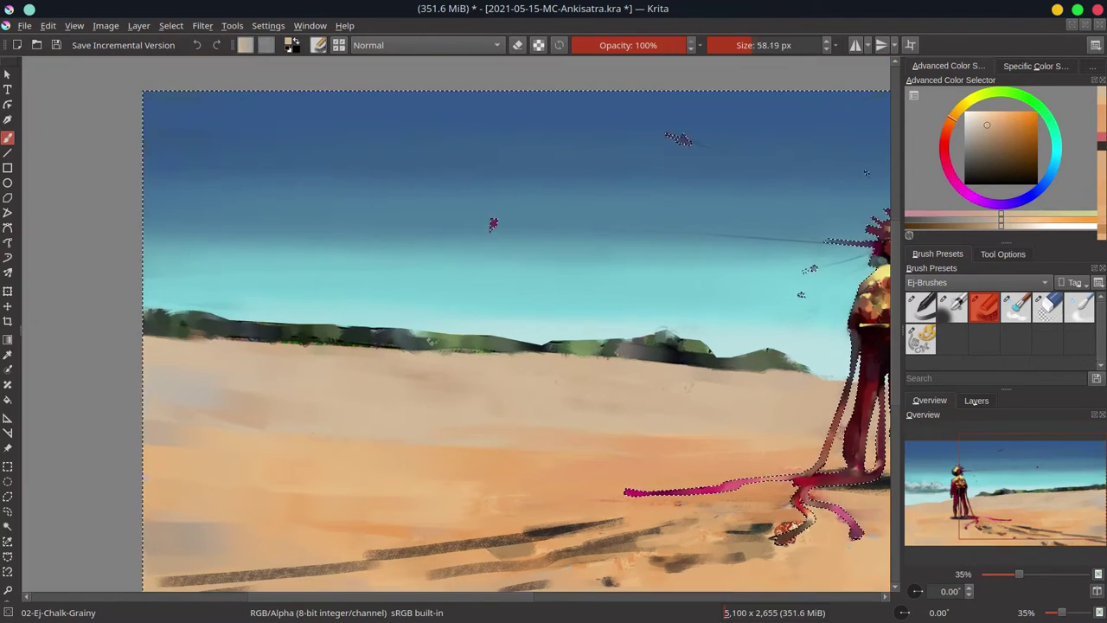
left_click_drag(615, 363, 775, 373)
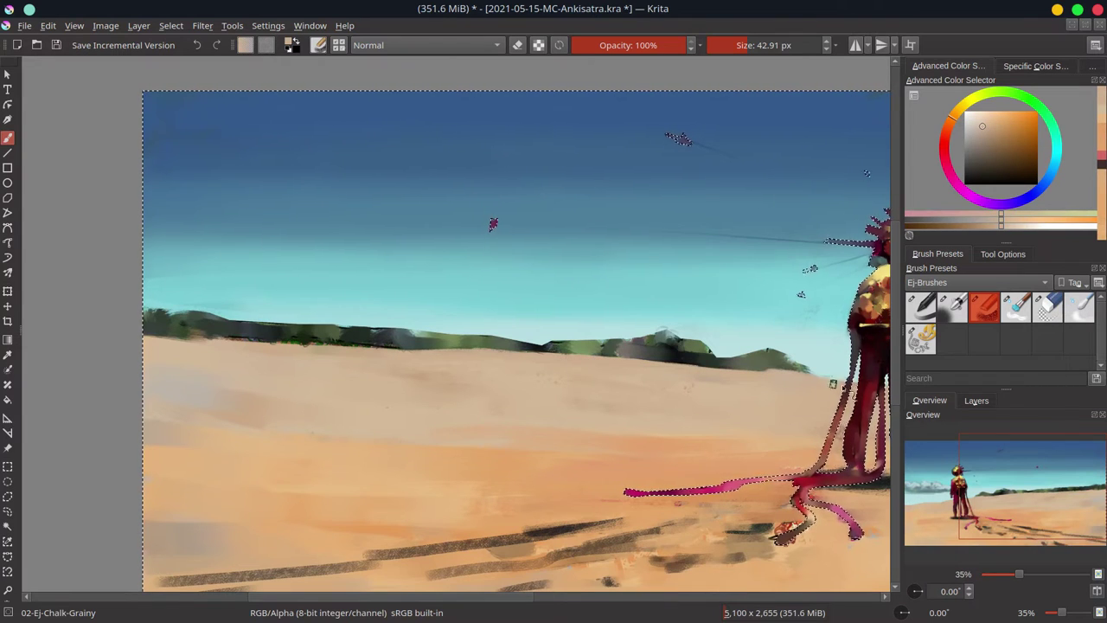
mouse_move(152, 338)
left_mouse_down()
mouse_move(396, 344)
mouse_move(283, 319)
mouse_move(147, 313)
mouse_move(160, 316)
left_mouse_up()
Highlight the hill ridge in pale yellow and paint near-black shadows beneath it.
left_click(396, 344, "ctrl")
left_click_drag(348, 330, 402, 330)
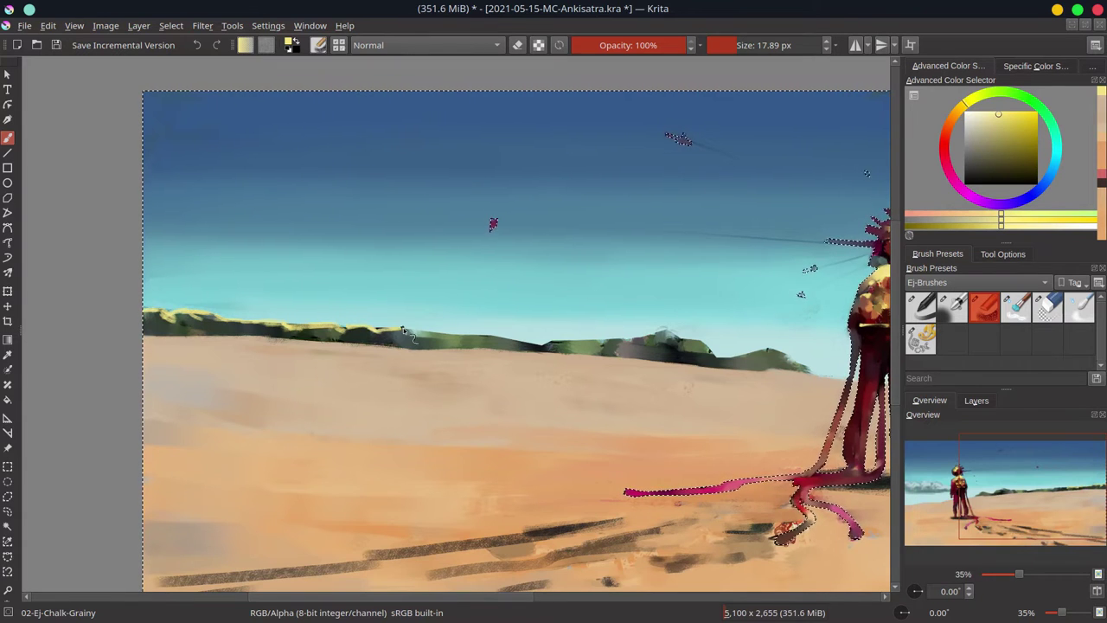
mouse_move(491, 338)
left_mouse_down()
mouse_move(662, 342)
mouse_move(610, 328)
mouse_move(398, 342)
mouse_move(421, 348)
left_mouse_up()
mouse_move(674, 343)
left_mouse_down()
mouse_move(722, 363)
mouse_move(813, 372)
left_mouse_up()
left_click(826, 376, "ctrl")
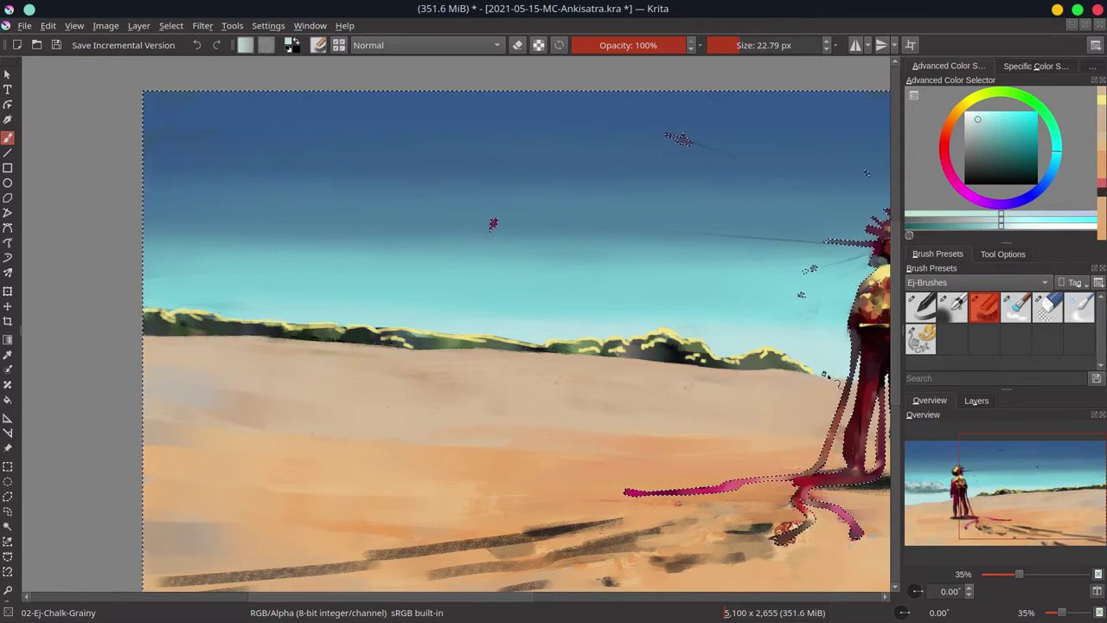
left_click(636, 350, "ctrl")
left_click_drag(614, 349, 718, 374)
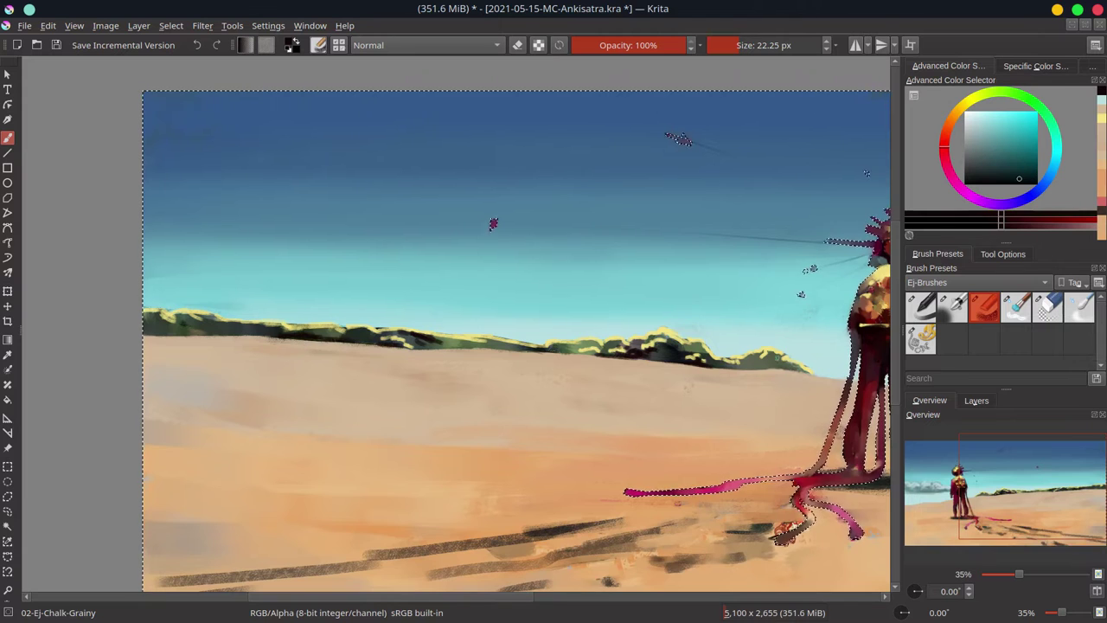
left_click_drag(757, 367, 787, 371, "shift")
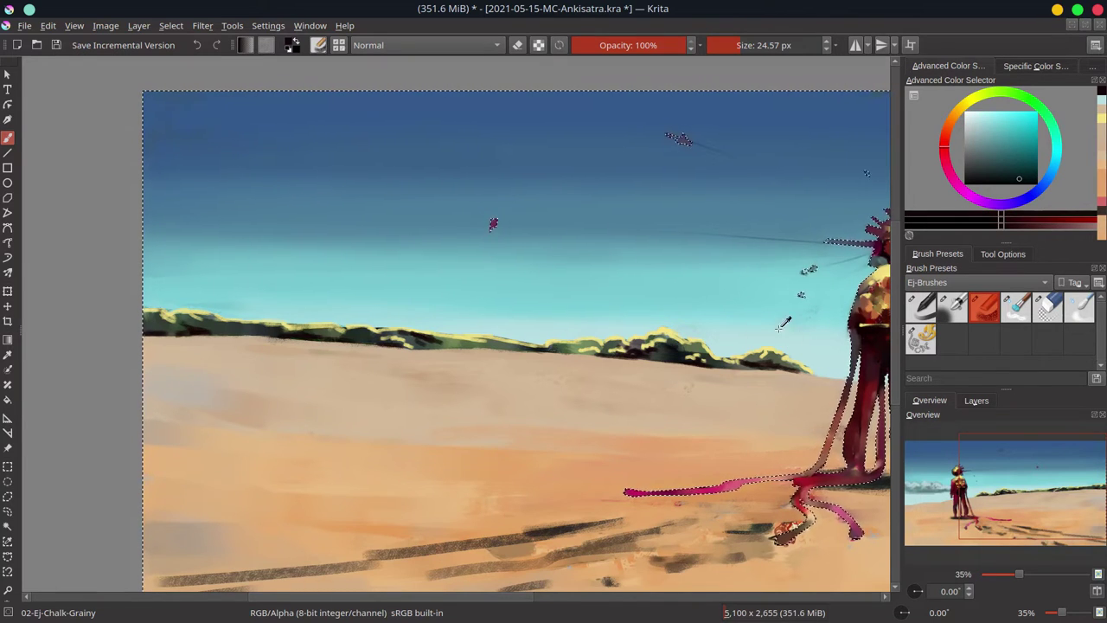
Pick a whitish light cyan and brush pale streaks extending the cloud behind the figure.
left_click_drag(575, 222, 91, 200)
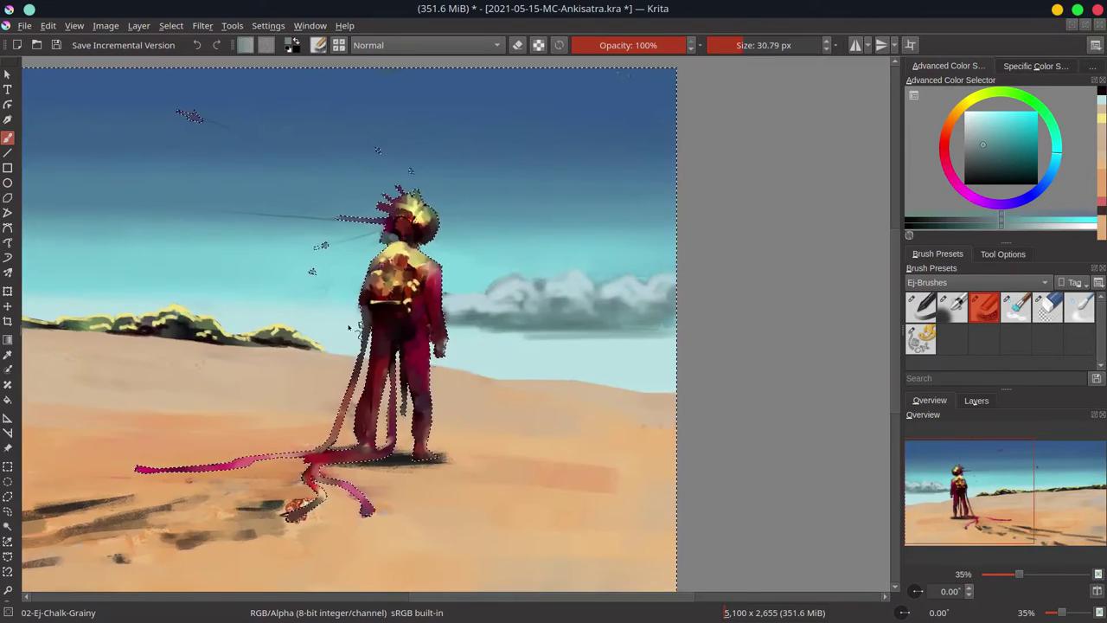
left_click(445, 298, "ctrl")
left_click(445, 298, "ctrl")
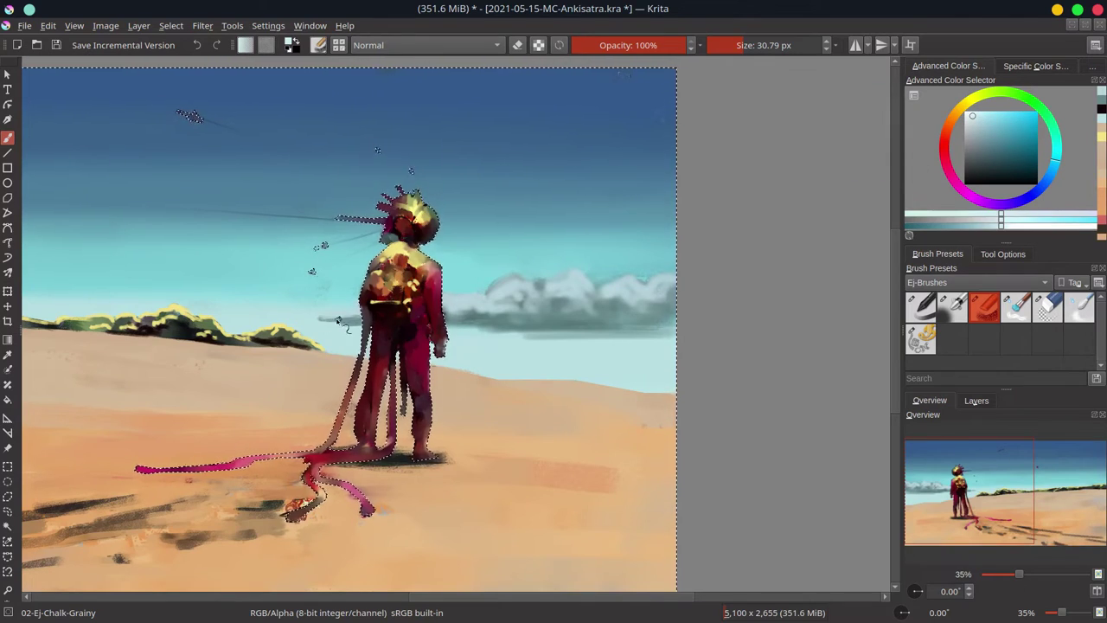
mouse_move(463, 310)
left_mouse_down()
mouse_move(546, 283)
mouse_move(647, 280)
left_mouse_up()
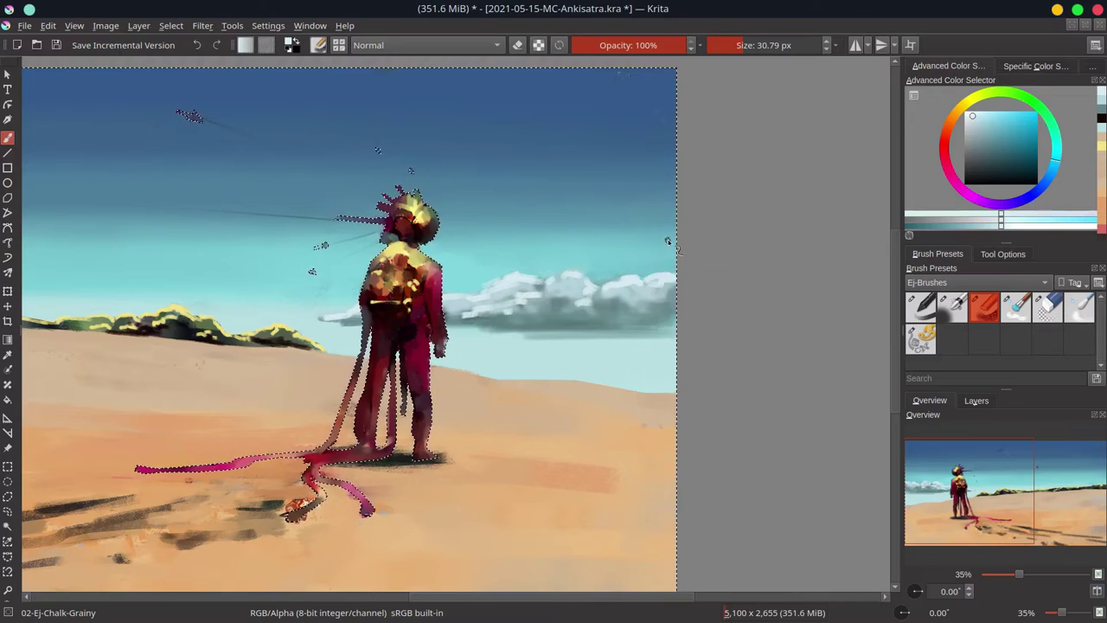
Sample a sandy orange and repaint the sand around the figure's shadow.
left_click(603, 394, "ctrl")
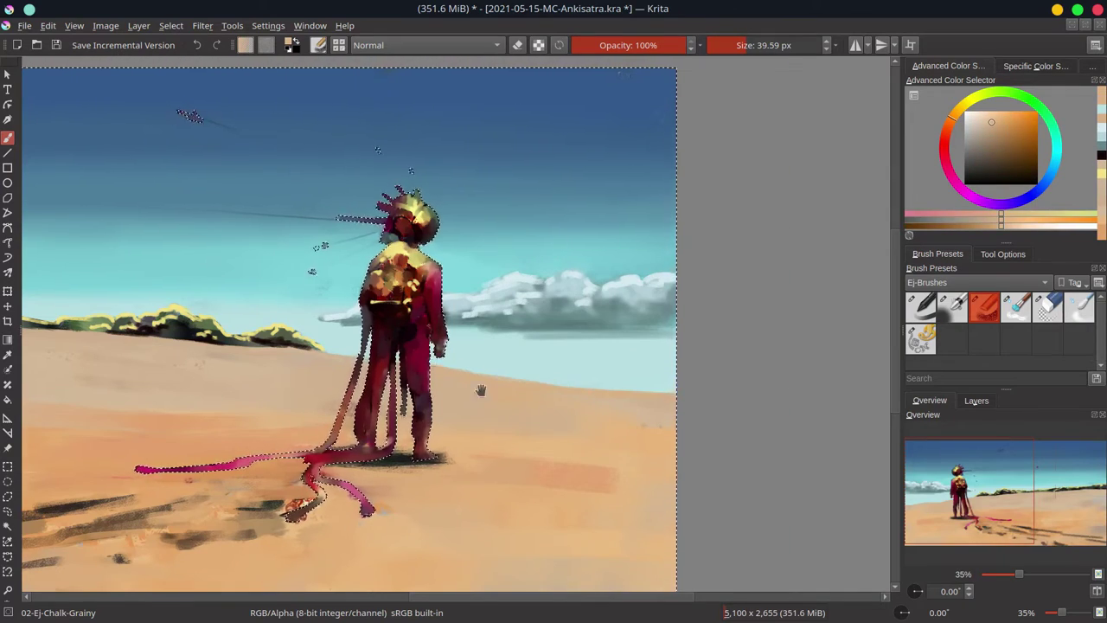
left_click_drag(411, 406, 571, 395)
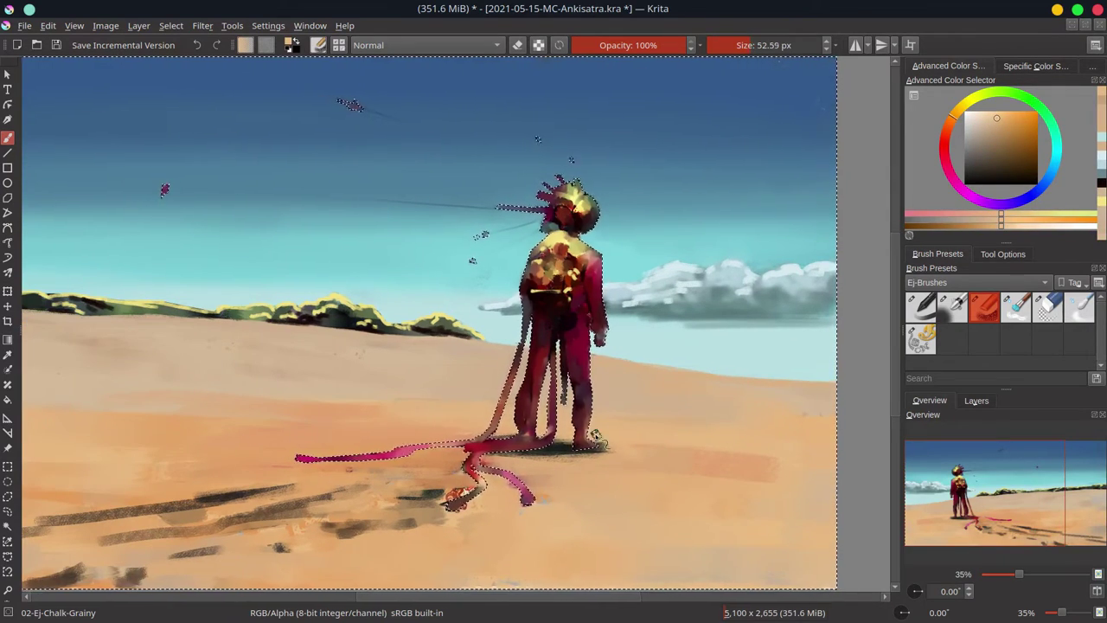
mouse_move(597, 437)
left_mouse_down()
mouse_move(565, 453)
mouse_move(580, 465)
mouse_move(450, 450)
left_mouse_up()
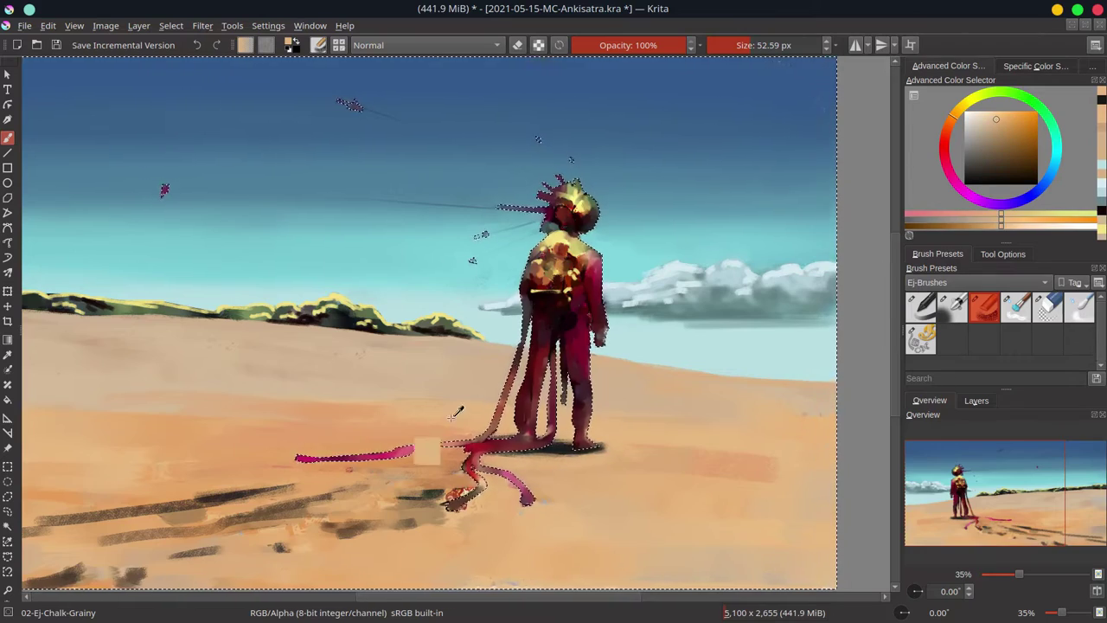
scroll(715, 424, "down", 1)
scroll(538, 511, "down", 2)
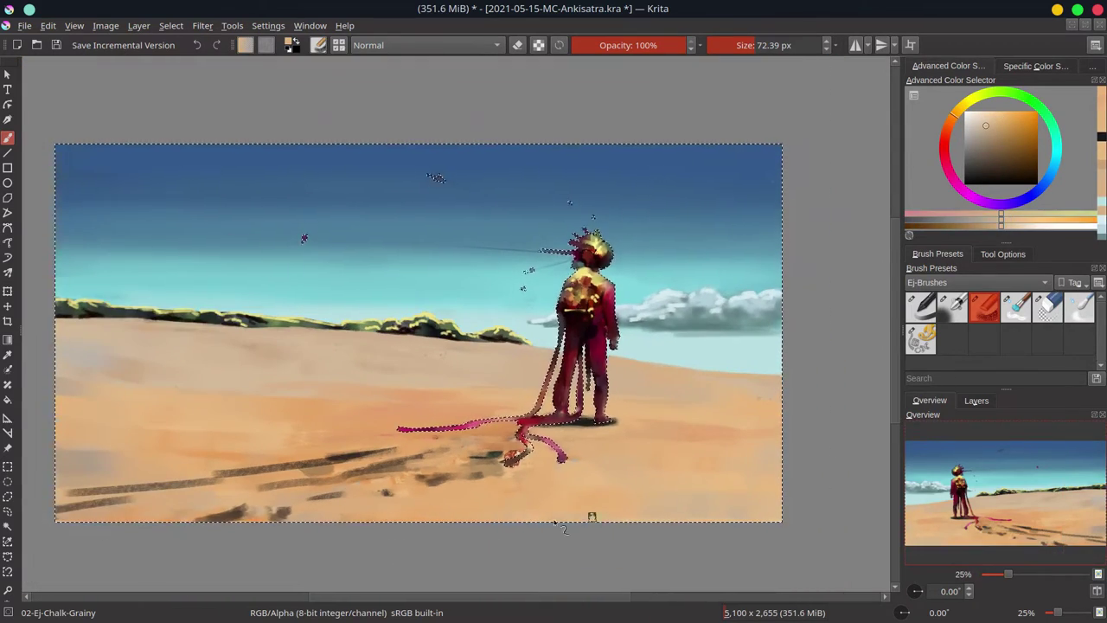
left_click_drag(538, 512, 772, 512)
scroll(523, 428, "up", 2)
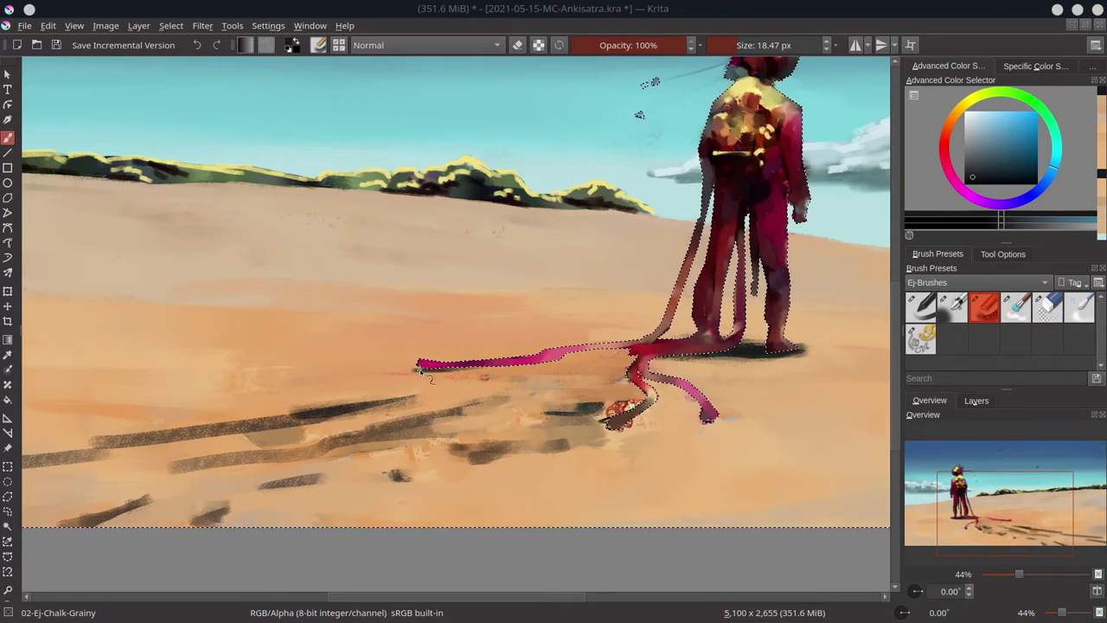
Cover the red marks with lighter sand, then dab dark brown-grey footprints across the sand.
left_click_drag(393, 370, 692, 350)
left_click(692, 350, "ctrl")
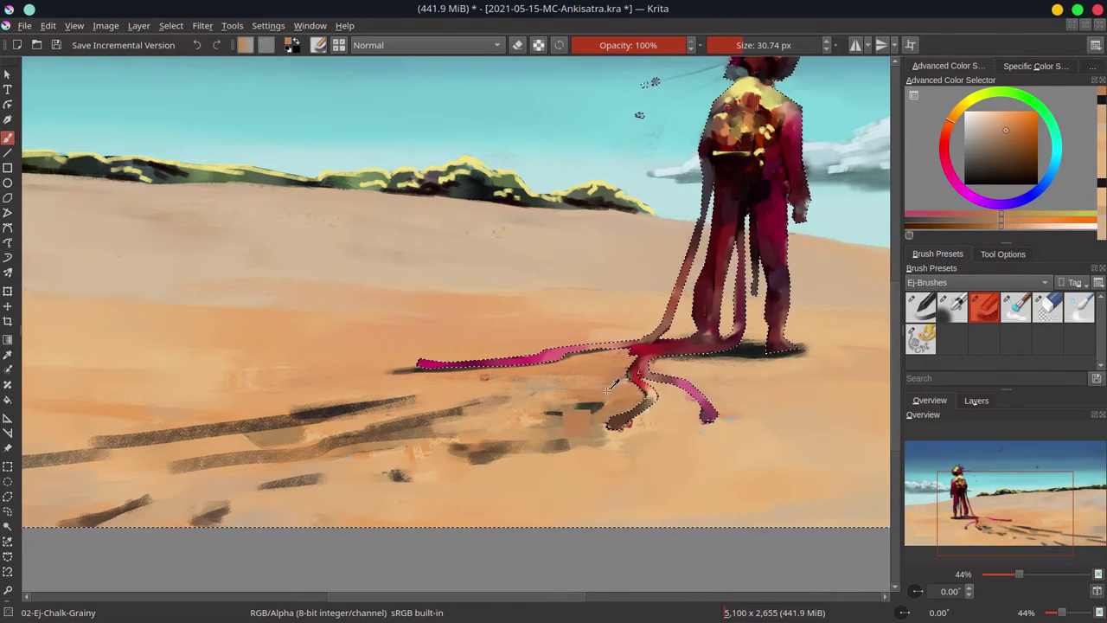
left_click(606, 416, "ctrl")
left_click_drag(605, 415, 510, 402)
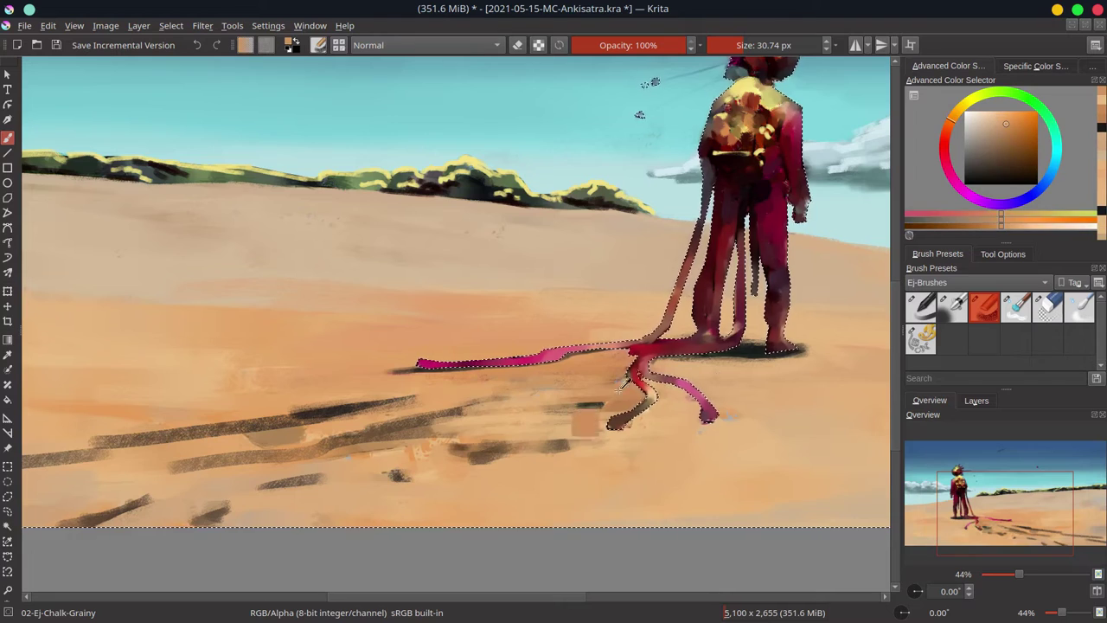
left_click(585, 423, "ctrl")
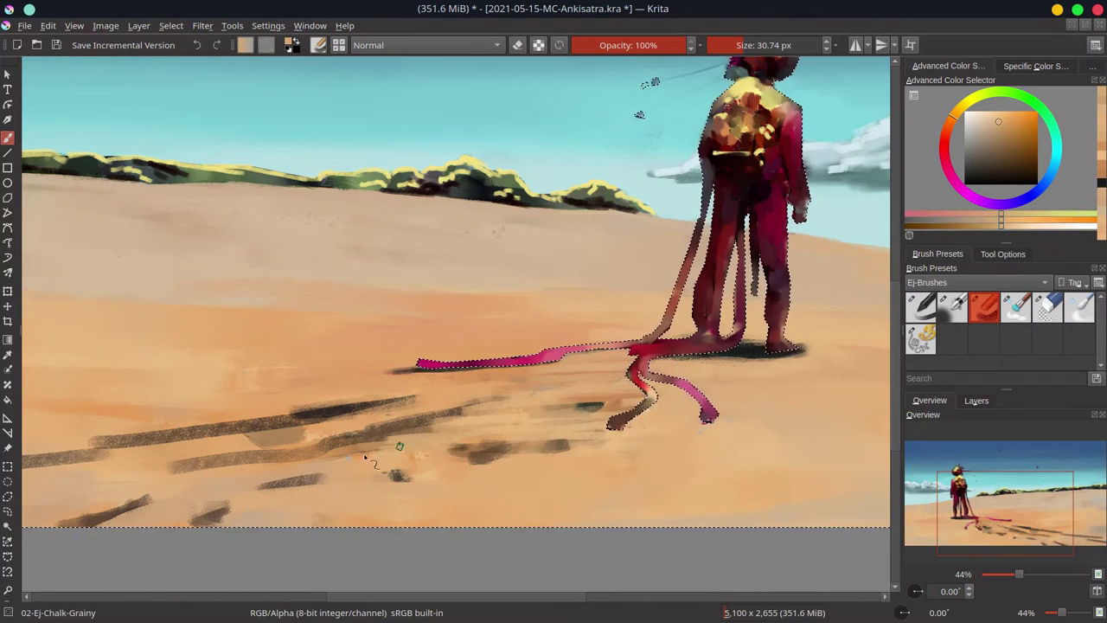
left_click(402, 472, "ctrl")
left_click_drag(474, 408, 736, 370)
left_click_drag(432, 391, 620, 365)
With a smaller brush, paint light yellow rims on the footprints from right to far left.
left_click(621, 367, "ctrl")
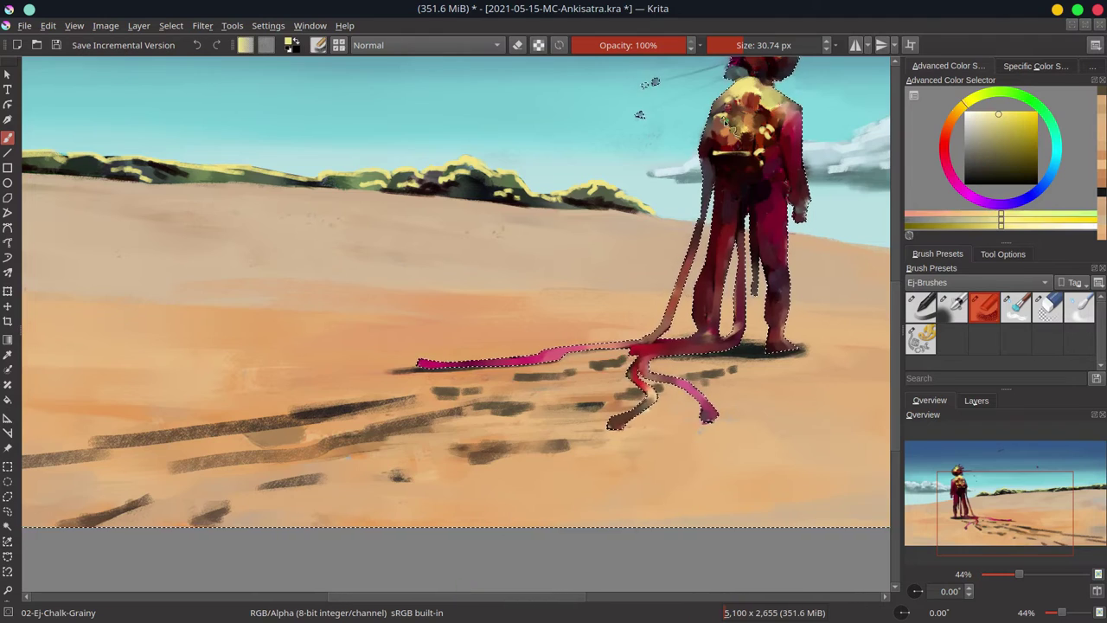
key("bracketleft")
key("bracketleft")
key("bracketleft")
mouse_move(610, 364)
left_mouse_down()
mouse_move(691, 382)
mouse_move(727, 373)
left_mouse_up()
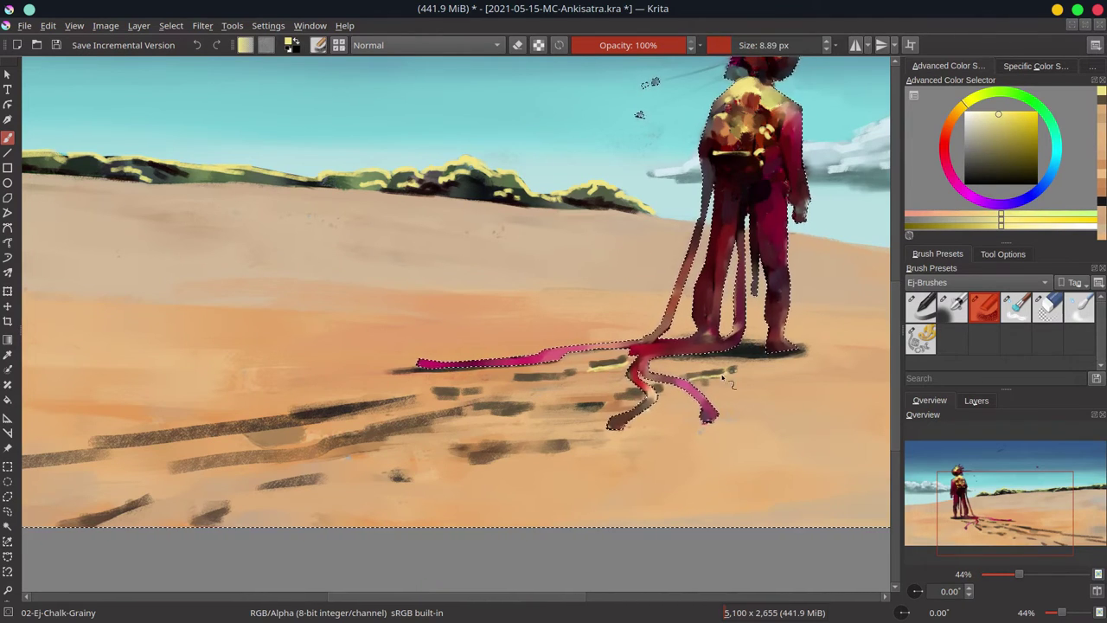
mouse_move(648, 390)
left_mouse_down()
mouse_move(668, 395)
mouse_move(638, 405)
left_mouse_up()
left_click_drag(571, 414, 606, 423)
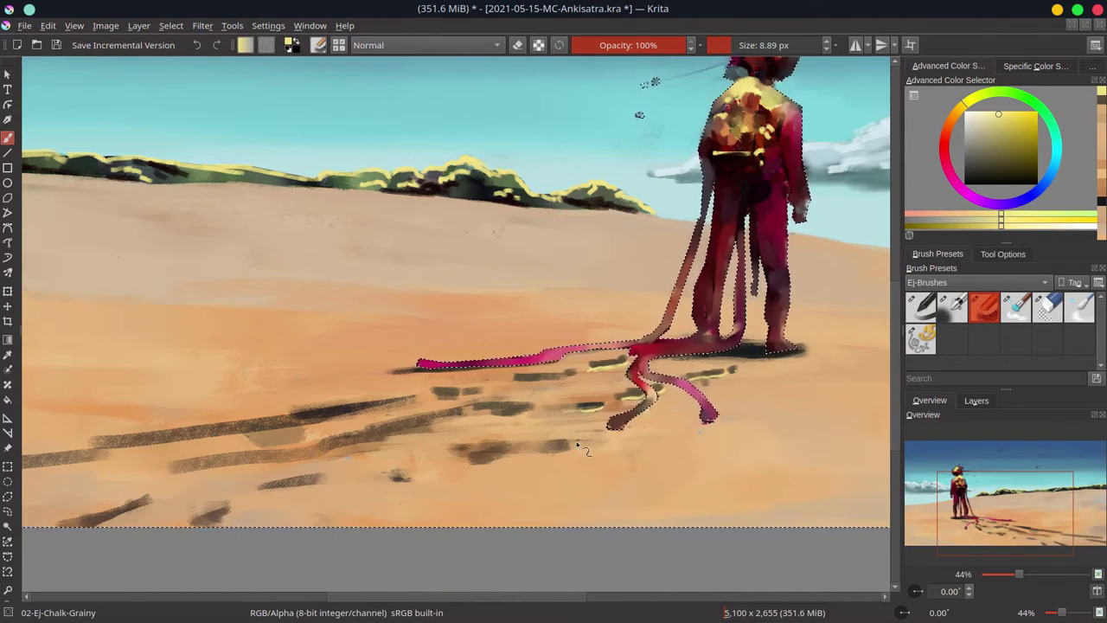
left_click_drag(515, 459, 472, 454)
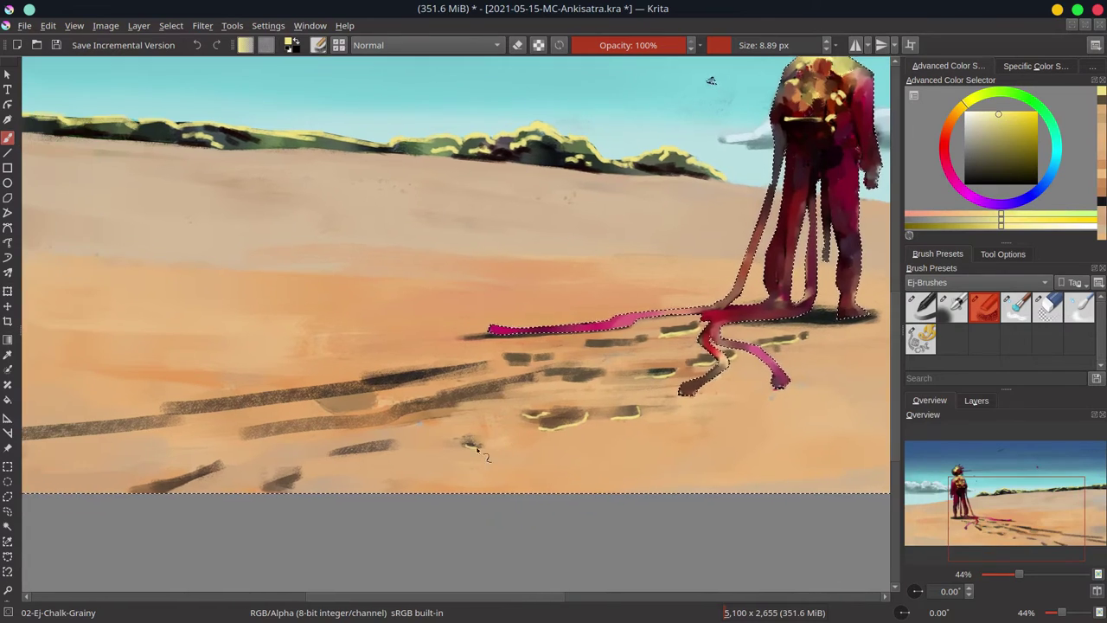
left_click_drag(432, 492, 504, 457)
left_click_drag(491, 446, 472, 442)
mouse_move(350, 452)
left_mouse_down()
mouse_move(394, 443)
mouse_move(395, 460)
left_mouse_up()
scroll(354, 450, "down", 2)
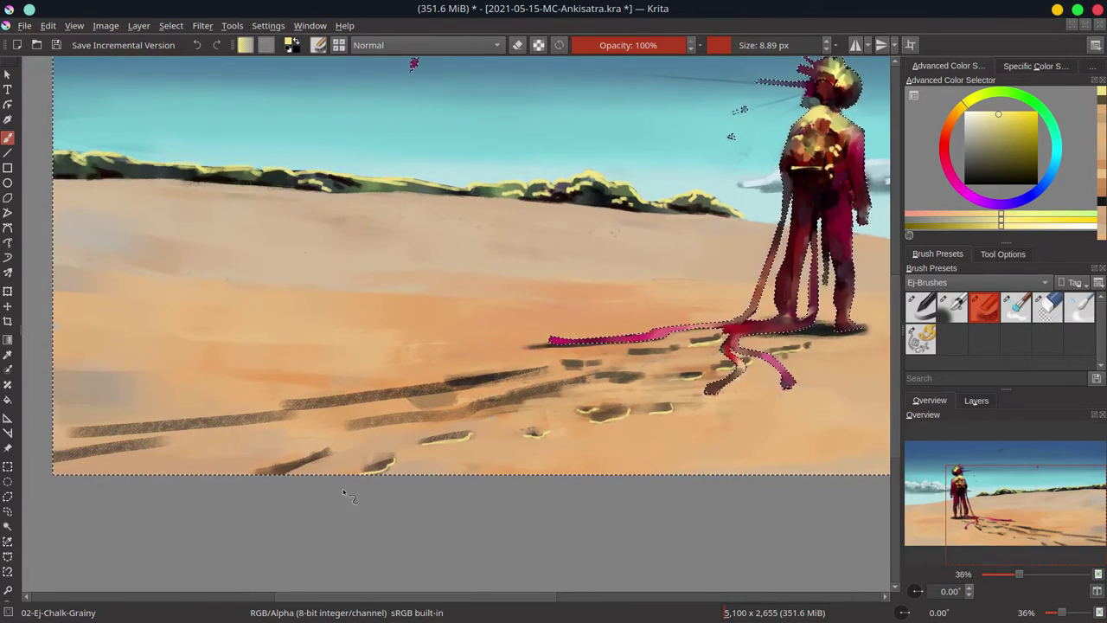
mouse_move(273, 474)
left_mouse_down()
mouse_move(398, 424)
mouse_move(644, 377)
left_mouse_up()
Soften excess yellow with orange sand and extend a dark footprint near the streamers.
left_click(477, 419, "ctrl")
mouse_move(477, 419)
left_mouse_down()
mouse_move(355, 429)
mouse_move(485, 397)
left_mouse_up()
left_click_drag(407, 403, 559, 387)
left_click(597, 361, "ctrl")
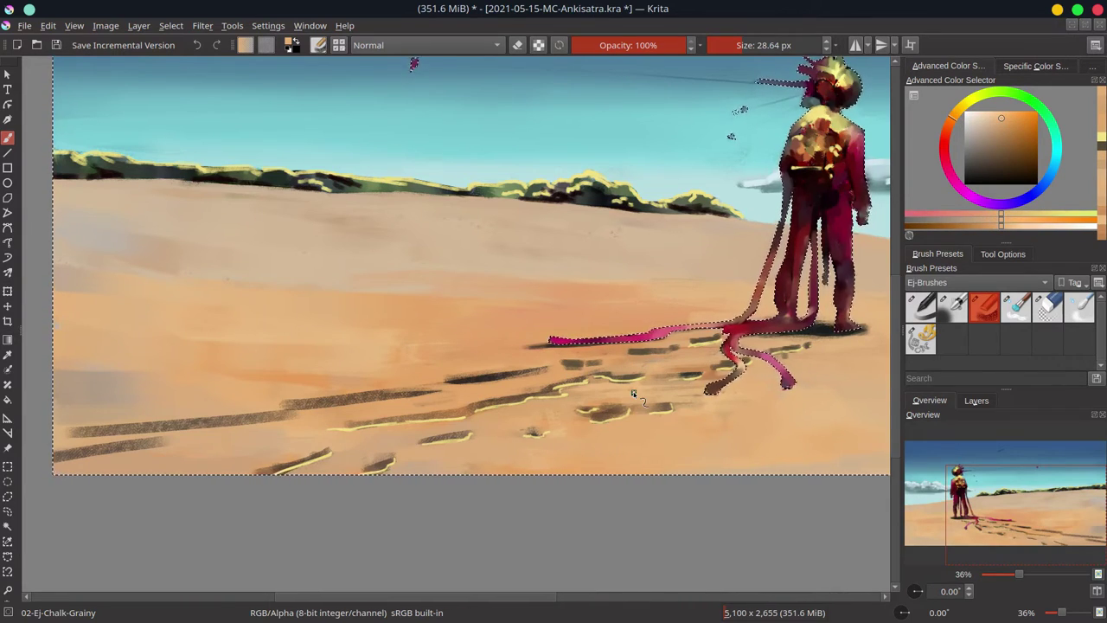
left_click(686, 399, "ctrl")
left_click_drag(722, 389, 787, 394)
left_click(783, 394, "ctrl")
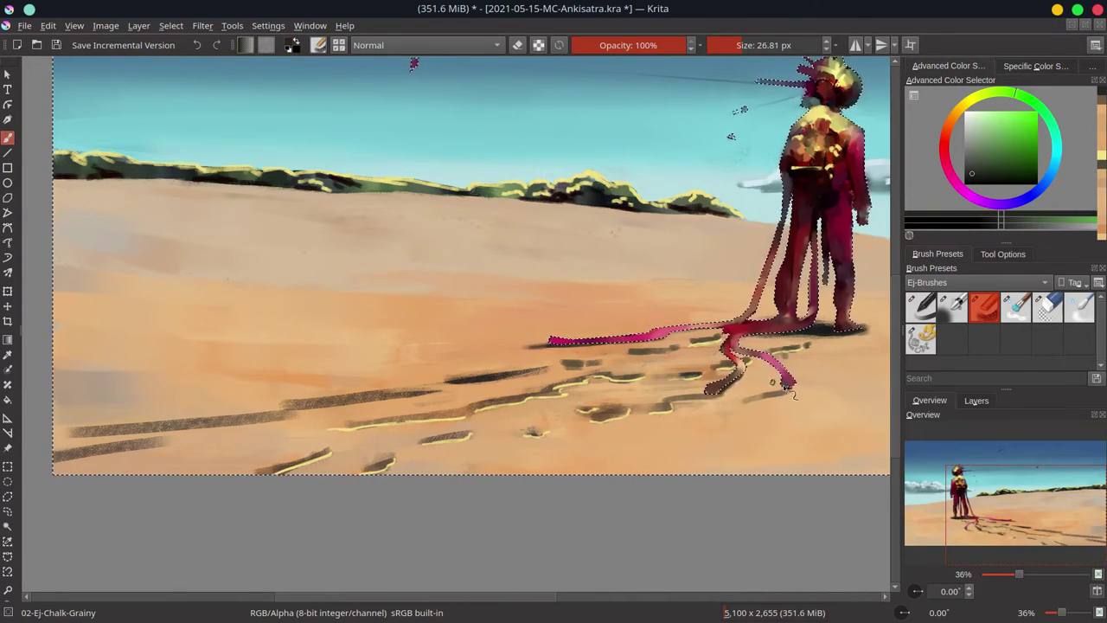
Rim the edges of the long dark shadow stripes with thin pale yellow highlights.
left_click(578, 346, "ctrl")
left_click(590, 378, "ctrl")
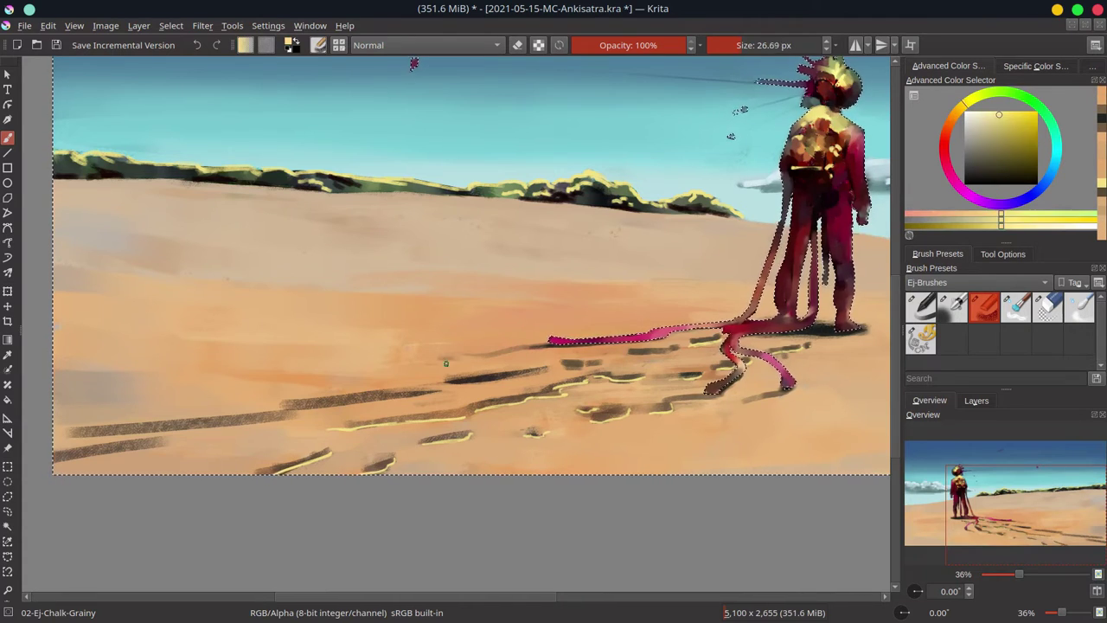
left_click_drag(435, 361, 552, 347)
left_click_drag(445, 383, 588, 368)
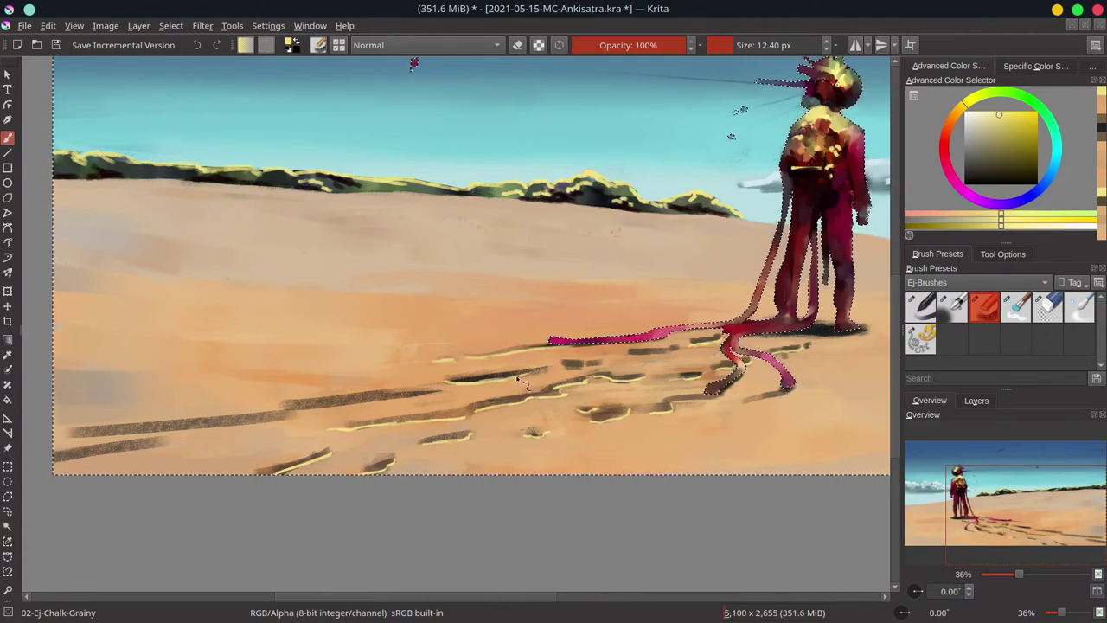
left_click_drag(282, 408, 442, 390)
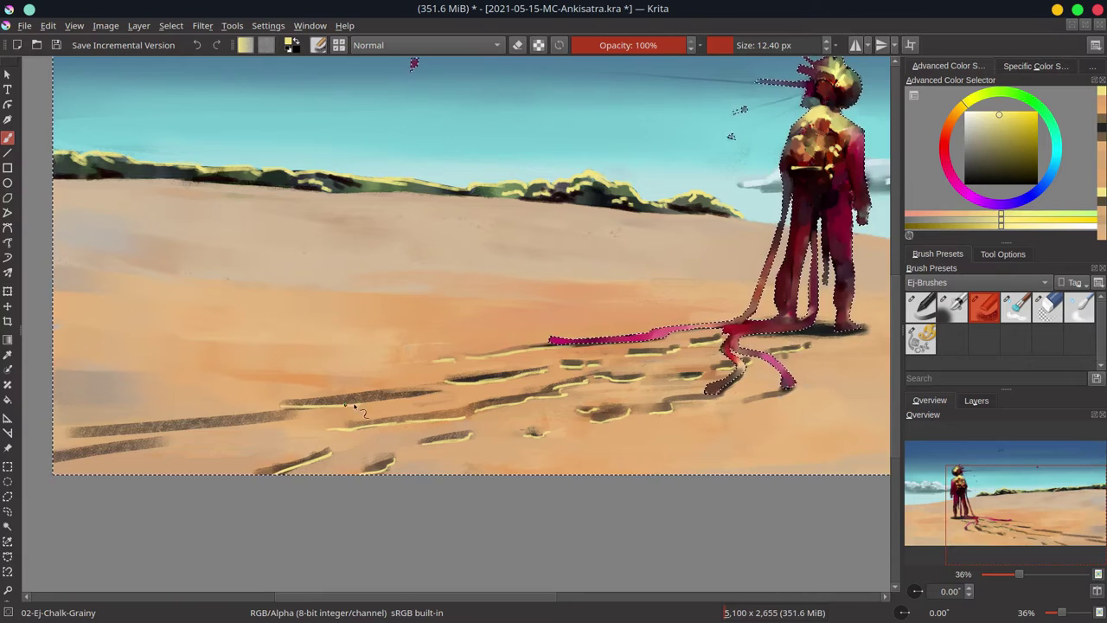
left_click_drag(64, 436, 291, 416)
left_click_drag(166, 443, 55, 467)
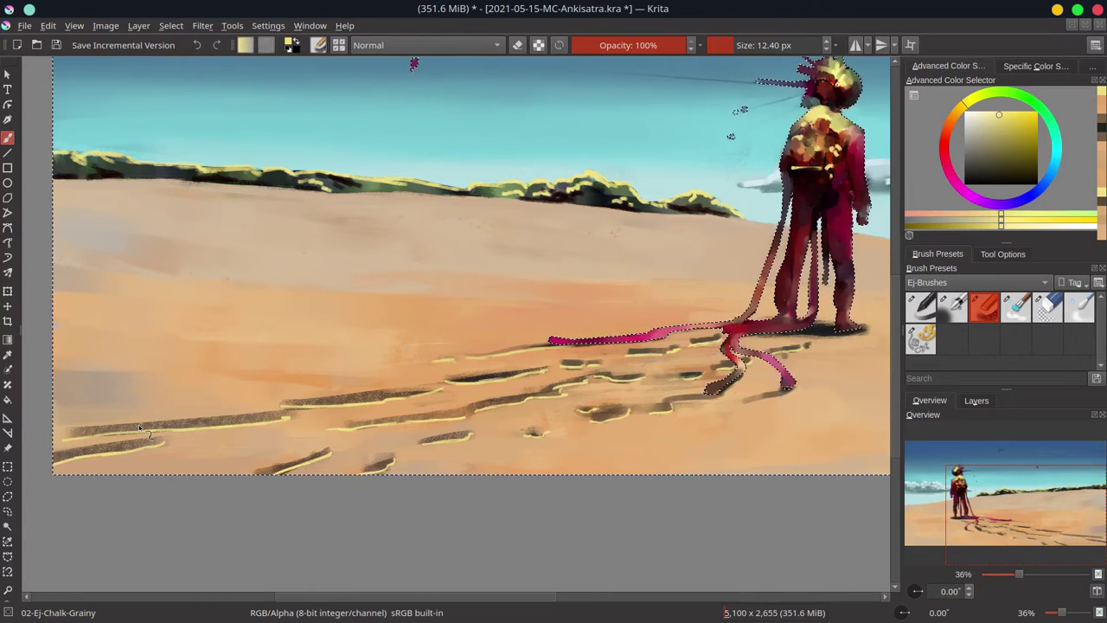
Zoom out, sample a few sand tones from the canvas, and save the painting.
scroll(637, 262, "down", 5)
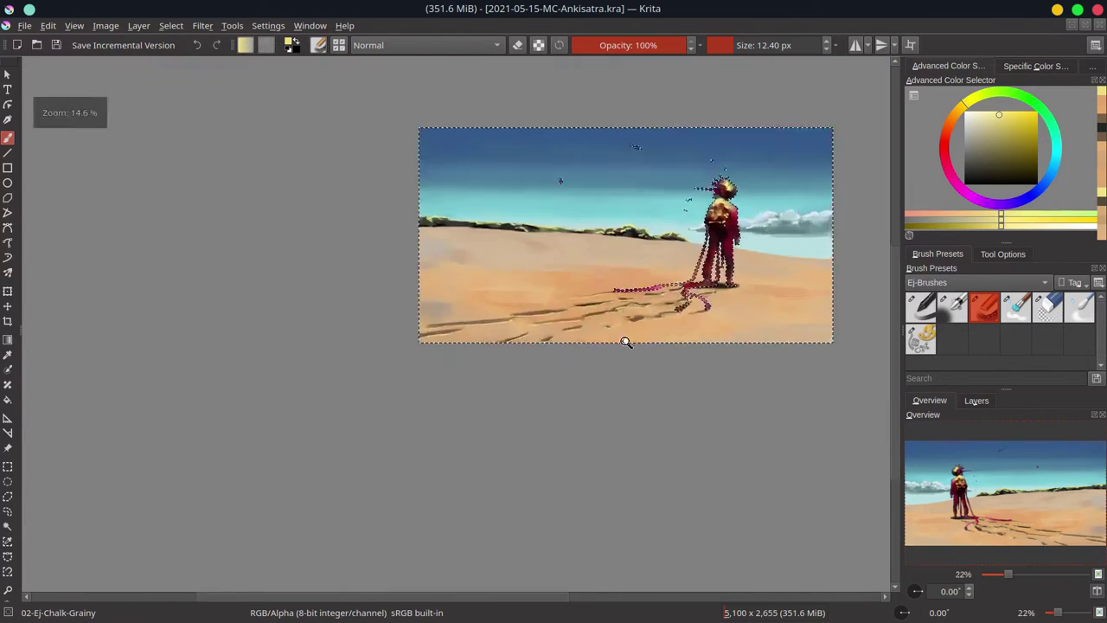
left_click(571, 311, "ctrl")
left_click_drag(568, 311, 536, 310)
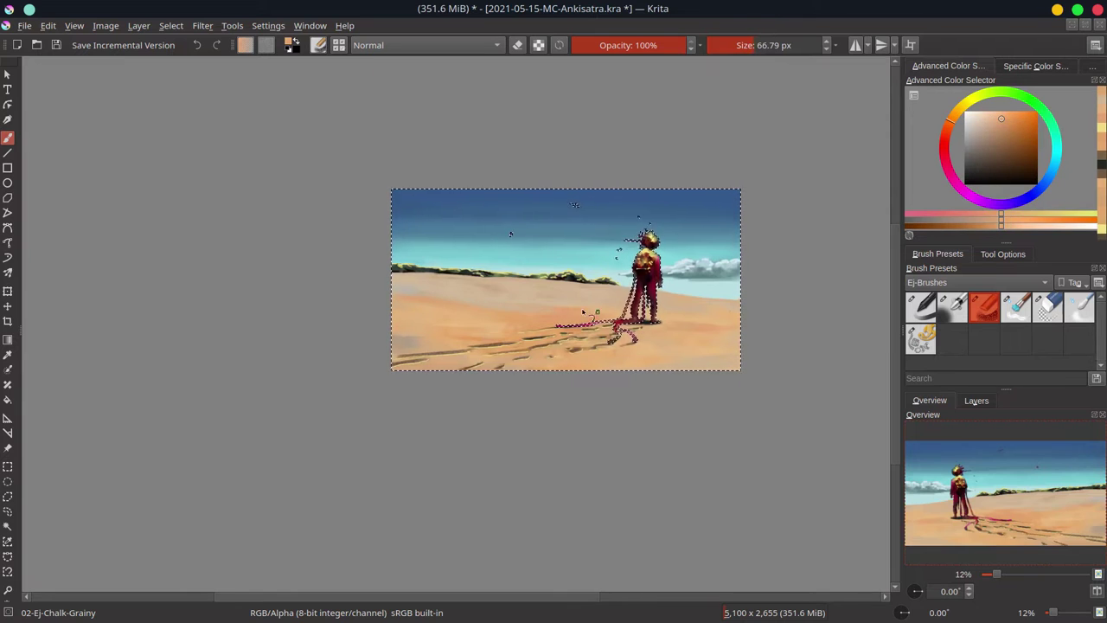
left_click(512, 287, "ctrl")
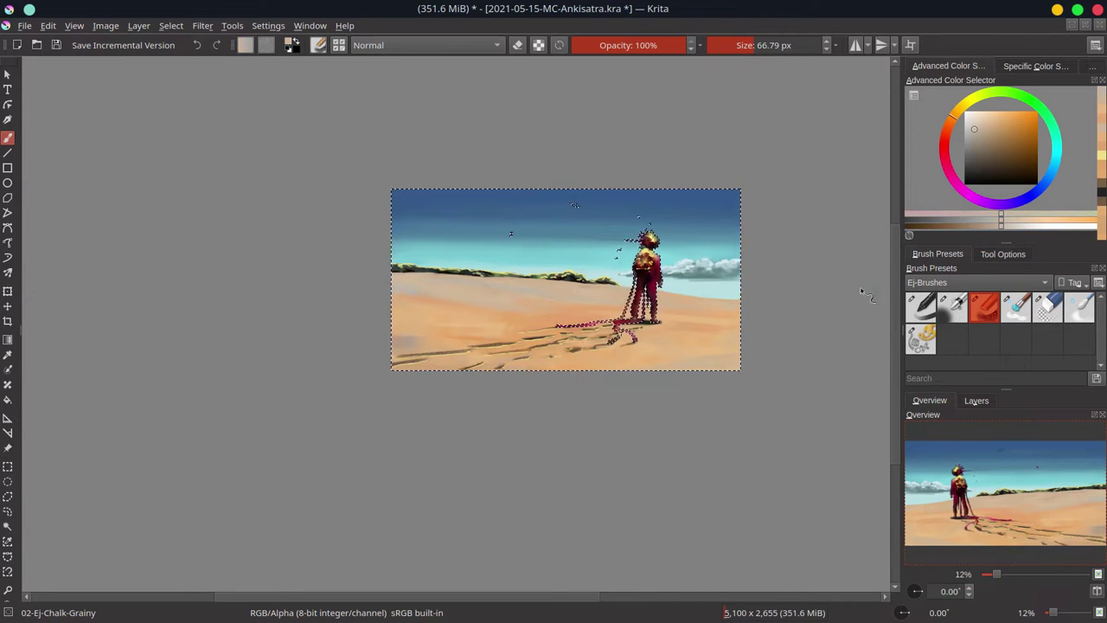
left_click(510, 346, "ctrl")
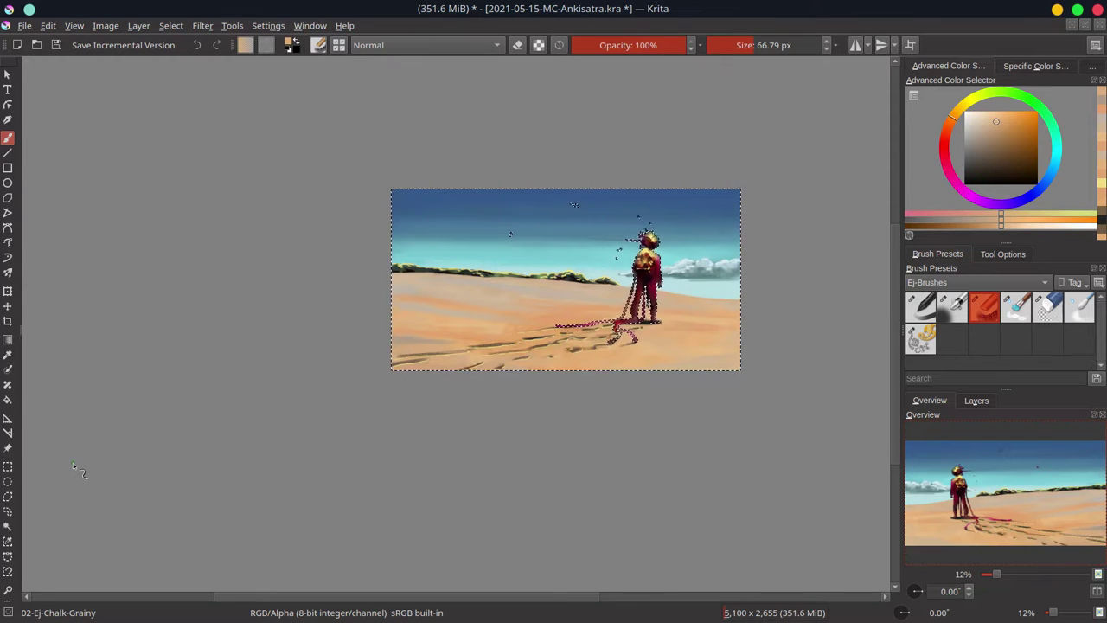
key("ctrl+s")
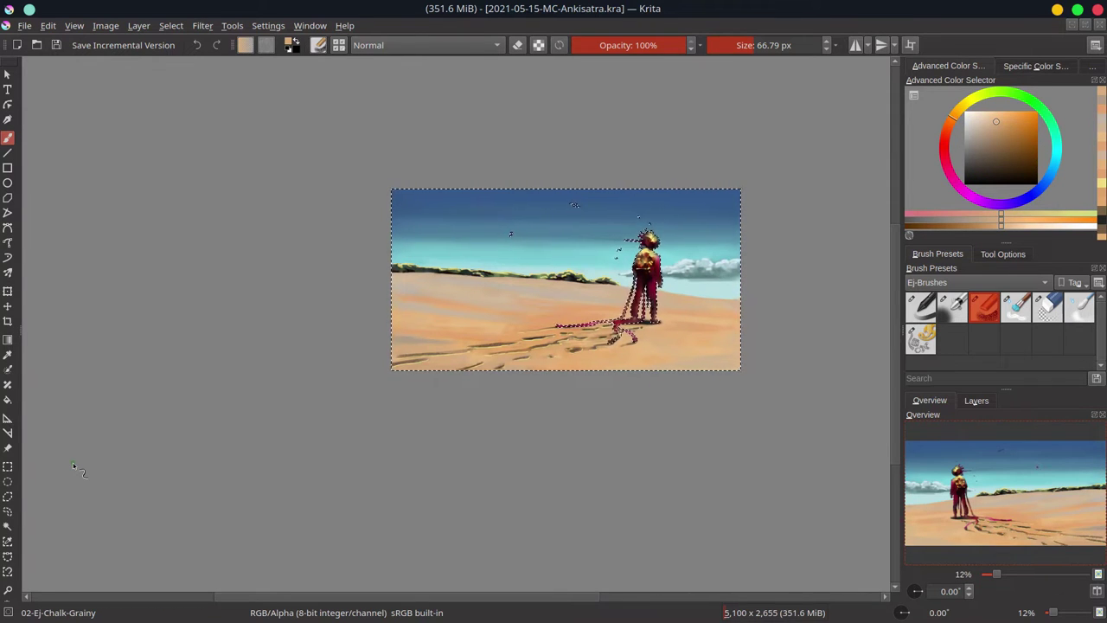
scroll(73, 463, "down", 2)
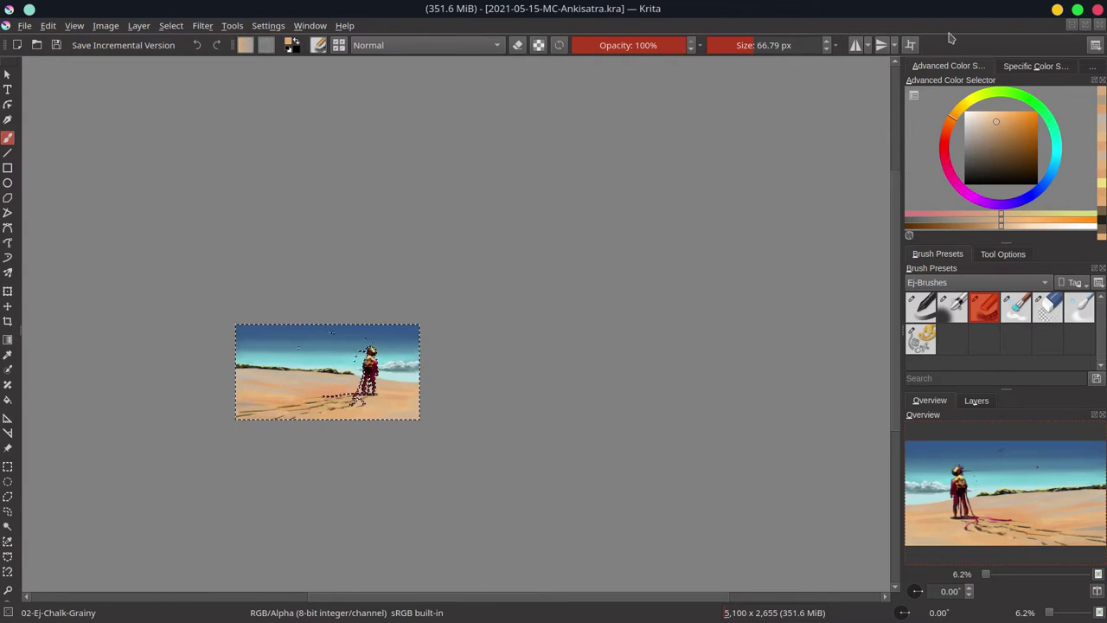
Switch to the soft airbrush, size it, and sample pink-magenta and dark red from the head.
left_click(958, 311)
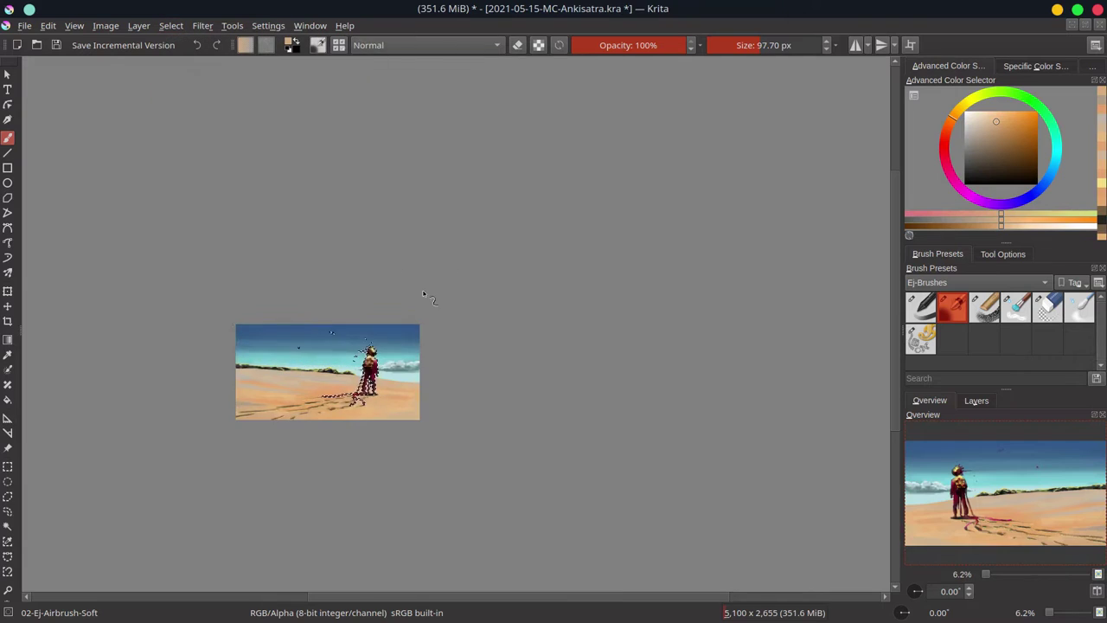
scroll(327, 383, "up", 5)
key("[")
key("[")
key("[")
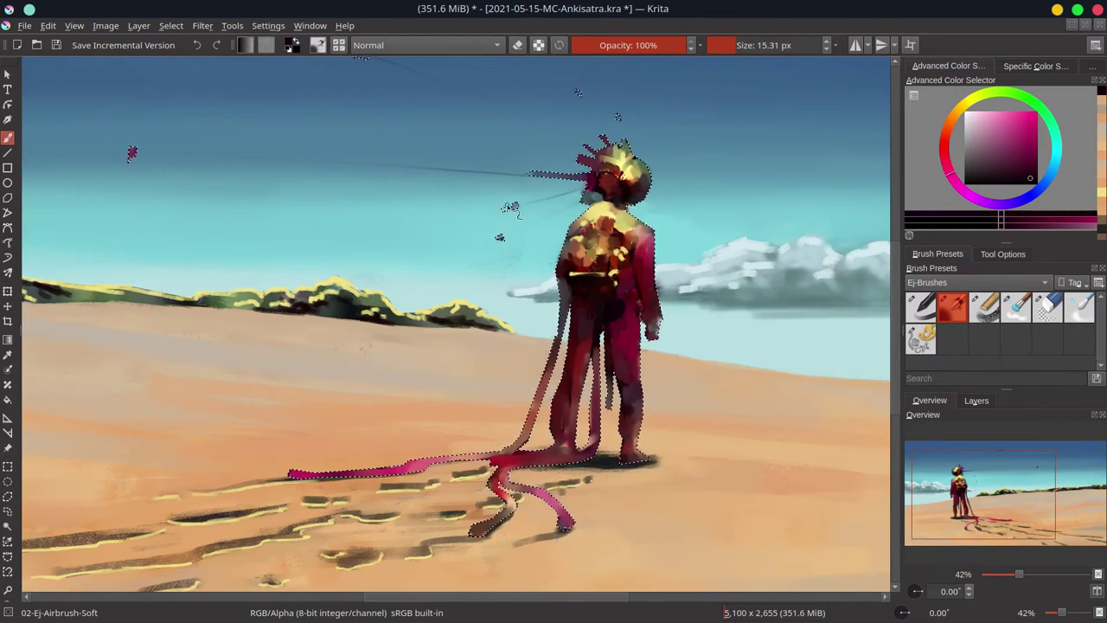
left_click_drag(477, 223, 596, 258)
key("]")
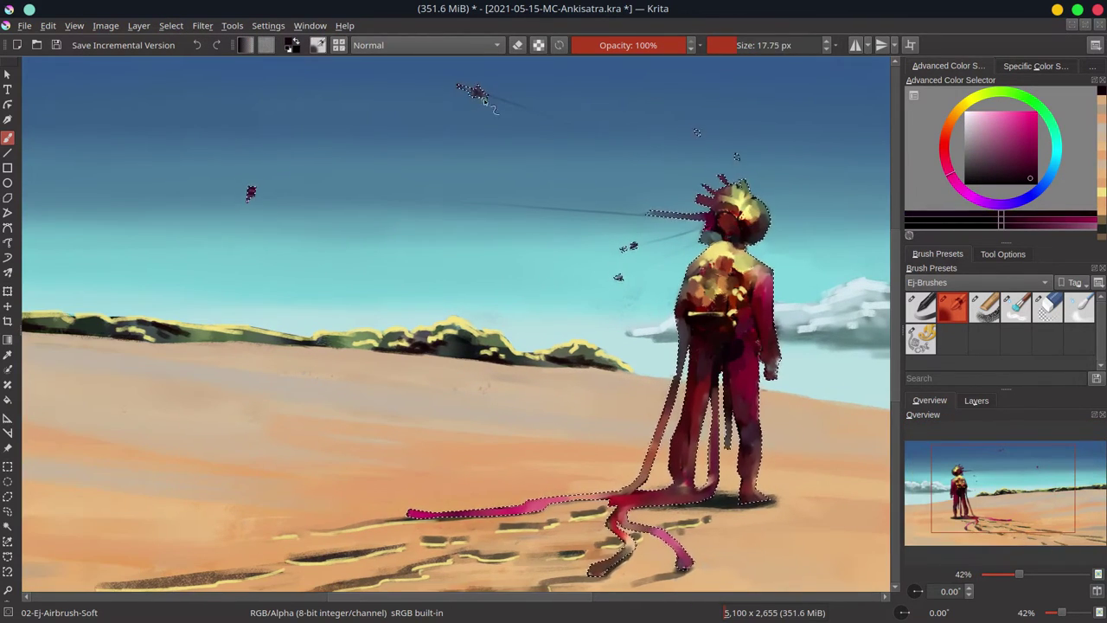
left_click(743, 305, "ctrl")
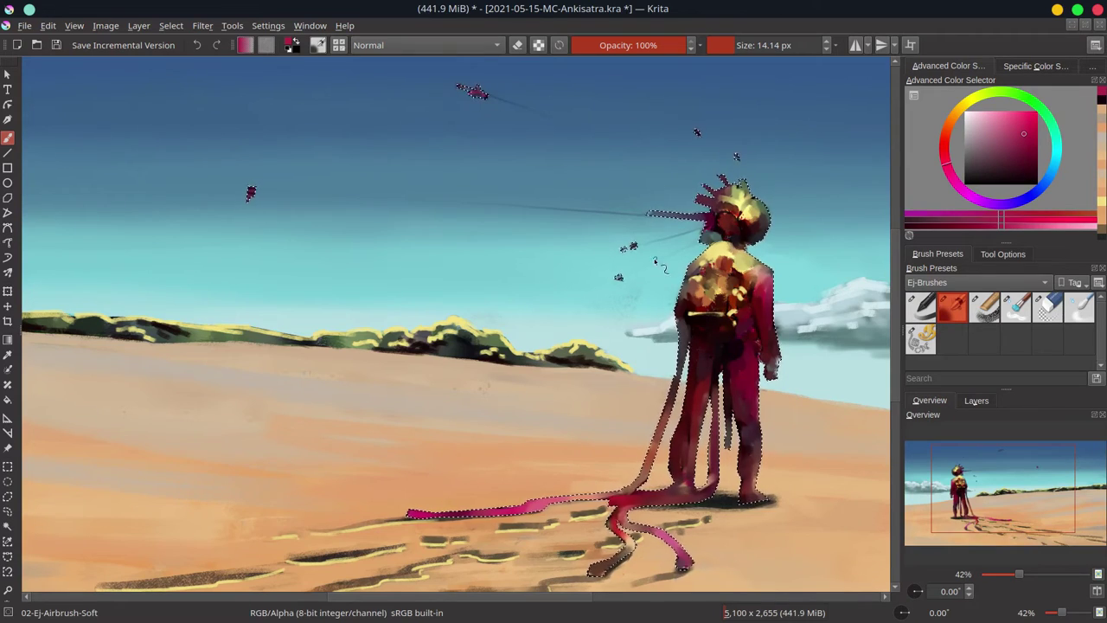
key("]")
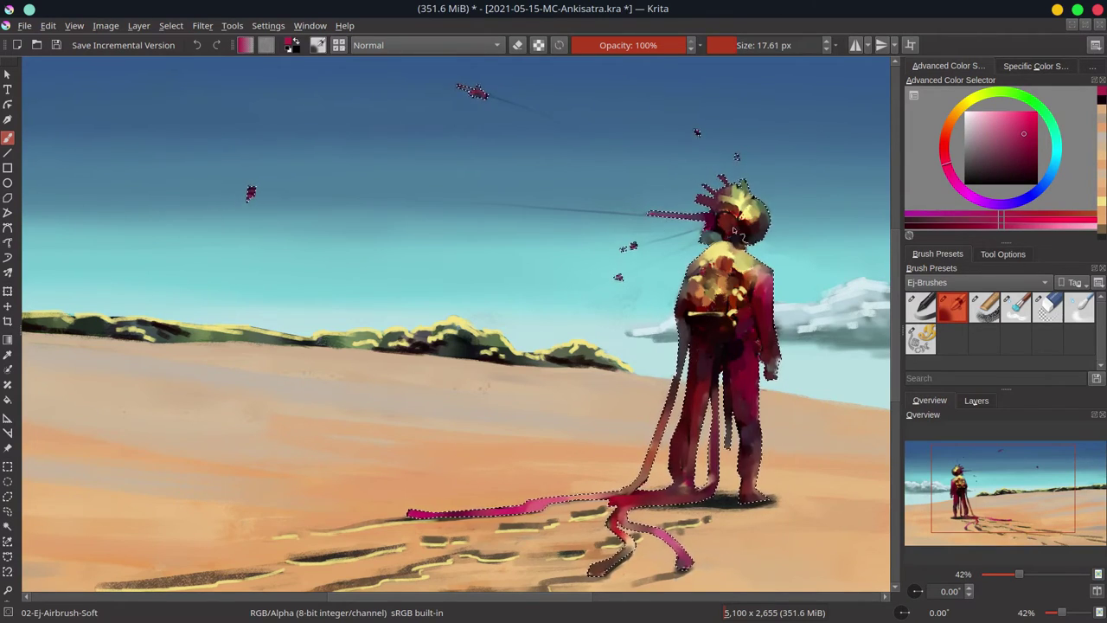
left_click(663, 220, "ctrl")
left_click(723, 215, "ctrl")
Pick light yellow with a smaller brush and make the pasted rods layer visible.
left_click(625, 531, "ctrl")
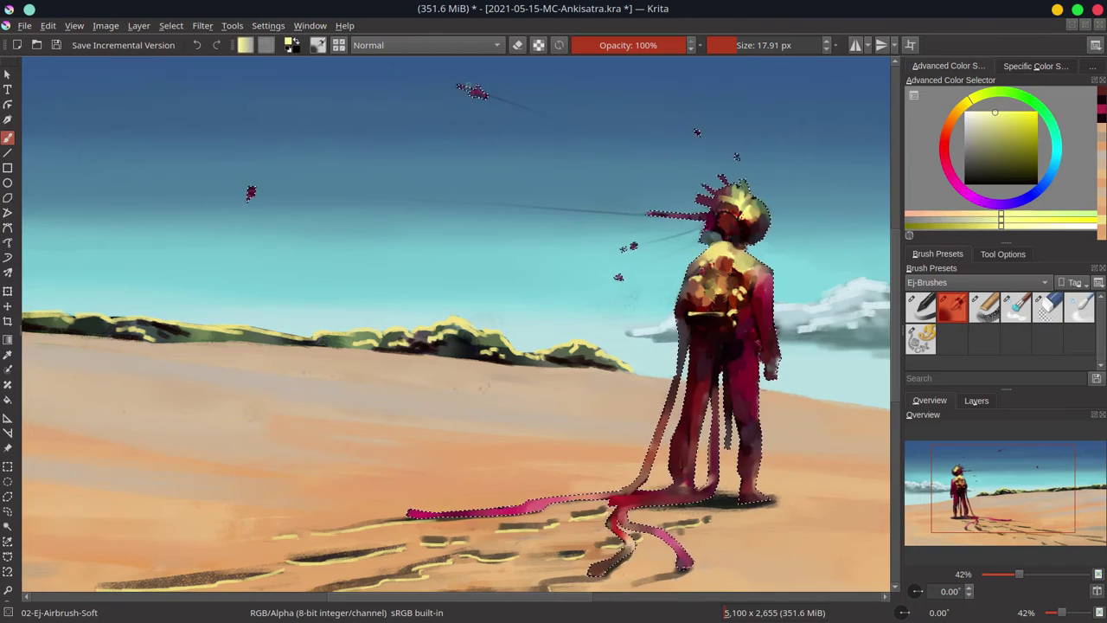
key("[")
key("bracketleft")
key("bracketleft")
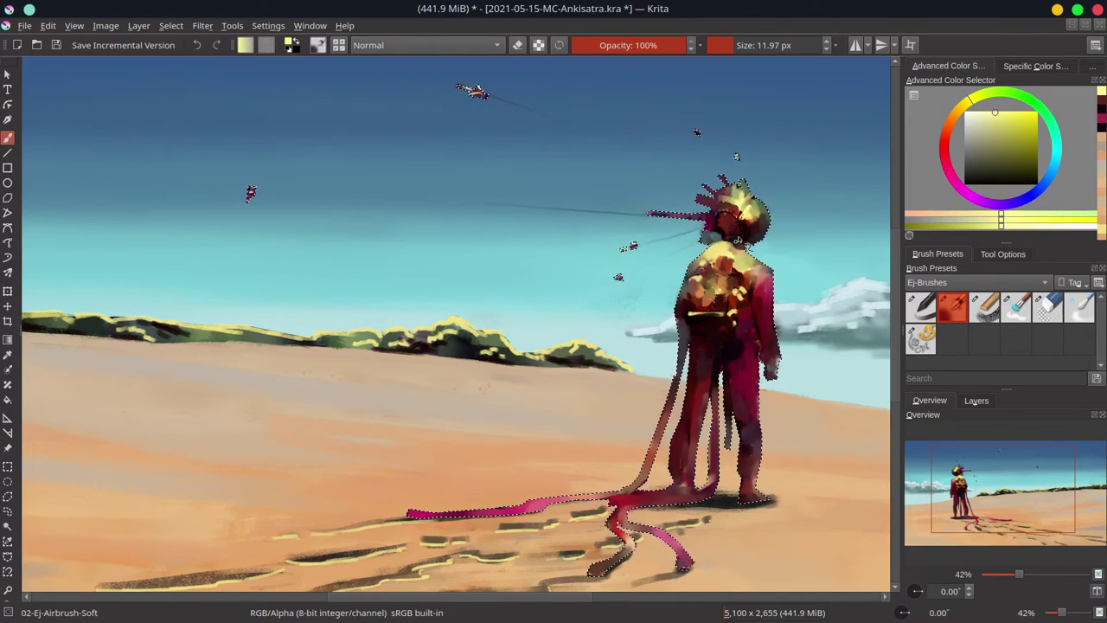
left_click(977, 400)
left_click(911, 507)
On the pasted rods layer, deselect and erase the blob ends of the rods near the helmet.
left_click(1039, 507)
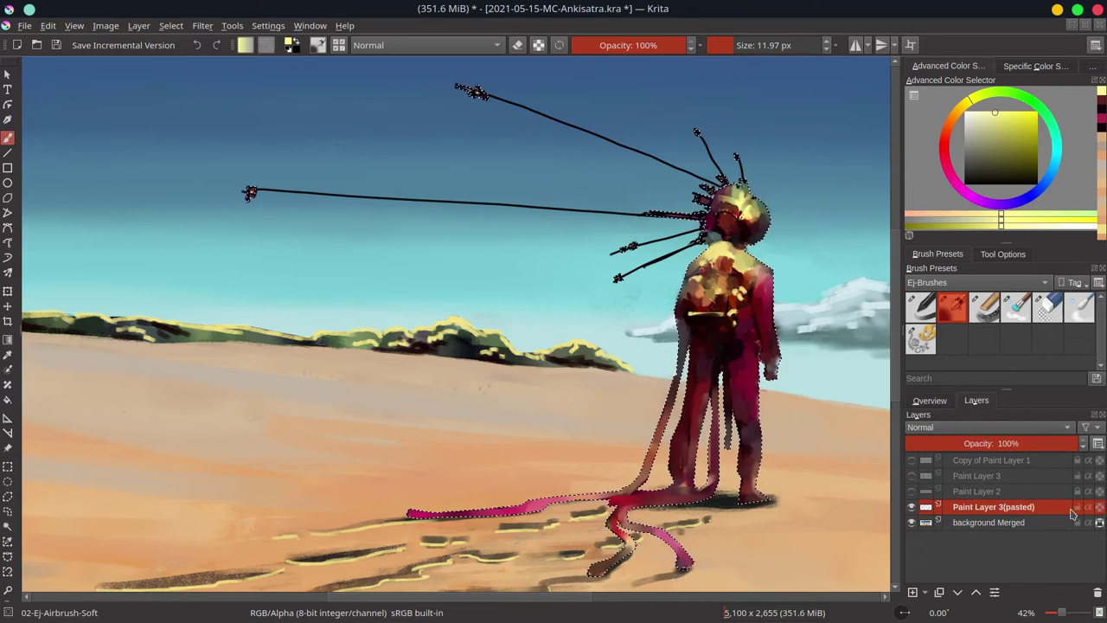
left_click(1049, 308)
key("ctrl+shift+a")
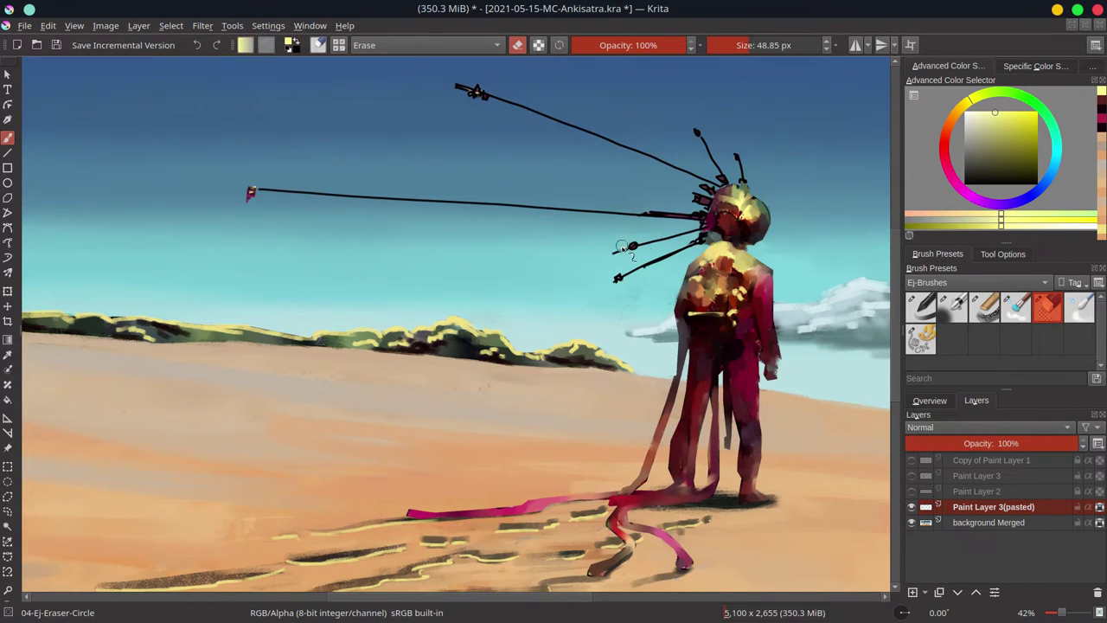
left_click_drag(621, 247, 616, 277)
key("bracketleft")
key("bracketleft")
key("bracketleft")
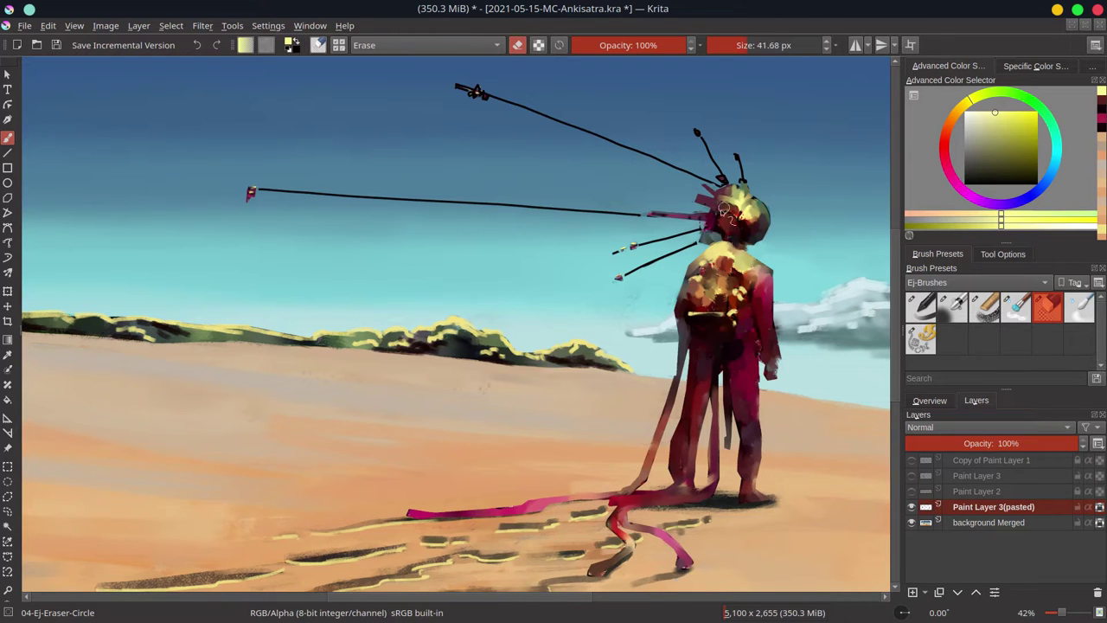
left_click_drag(725, 186, 737, 195)
key("bracketleft")
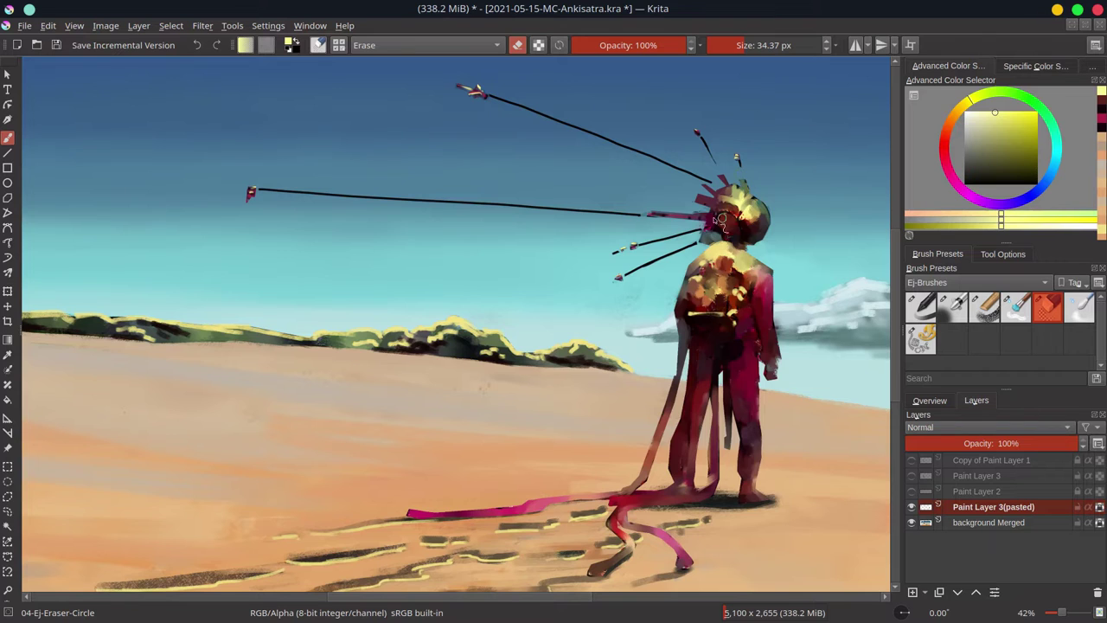
Return to the soft airbrush and touch up the rod tips with dark red.
left_click(930, 400)
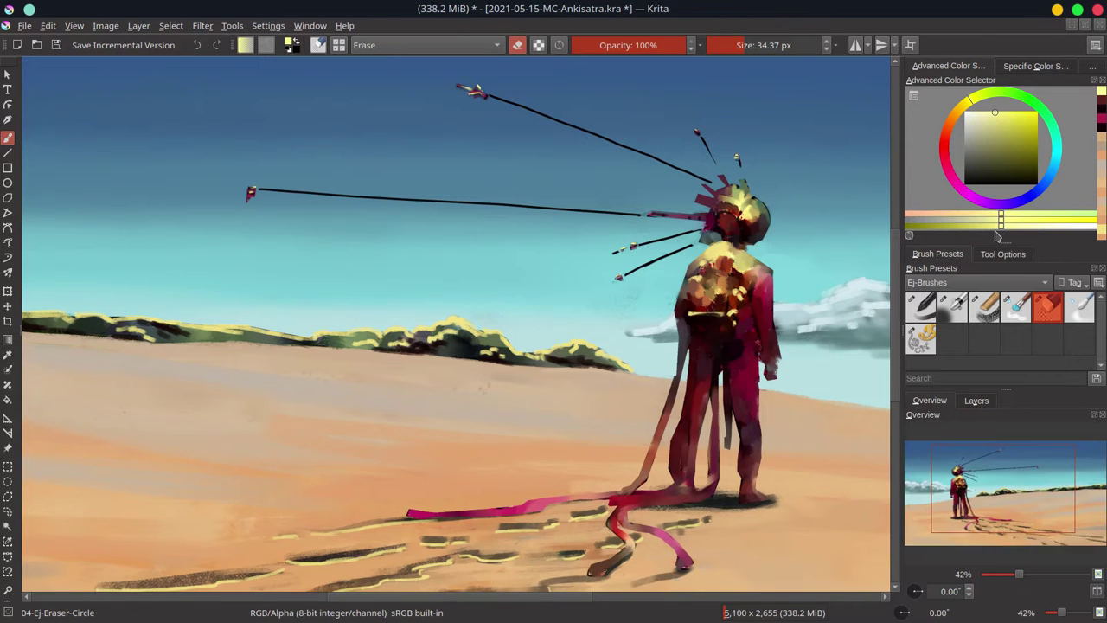
key("/")
scroll(681, 240, "up", 2)
left_click(681, 240, "ctrl")
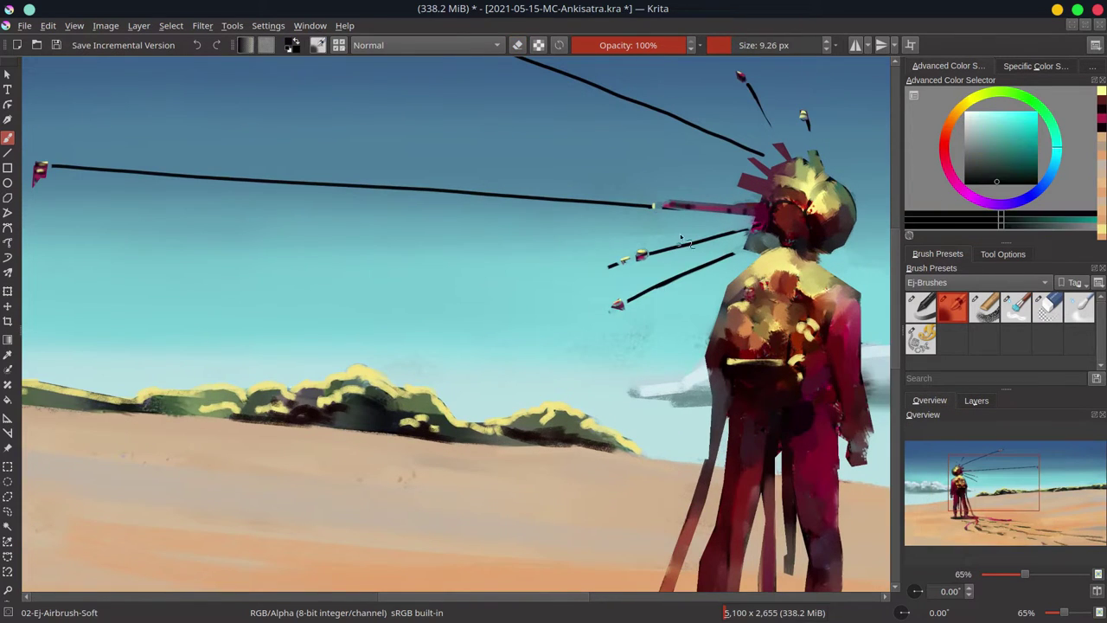
key("]")
key("/")
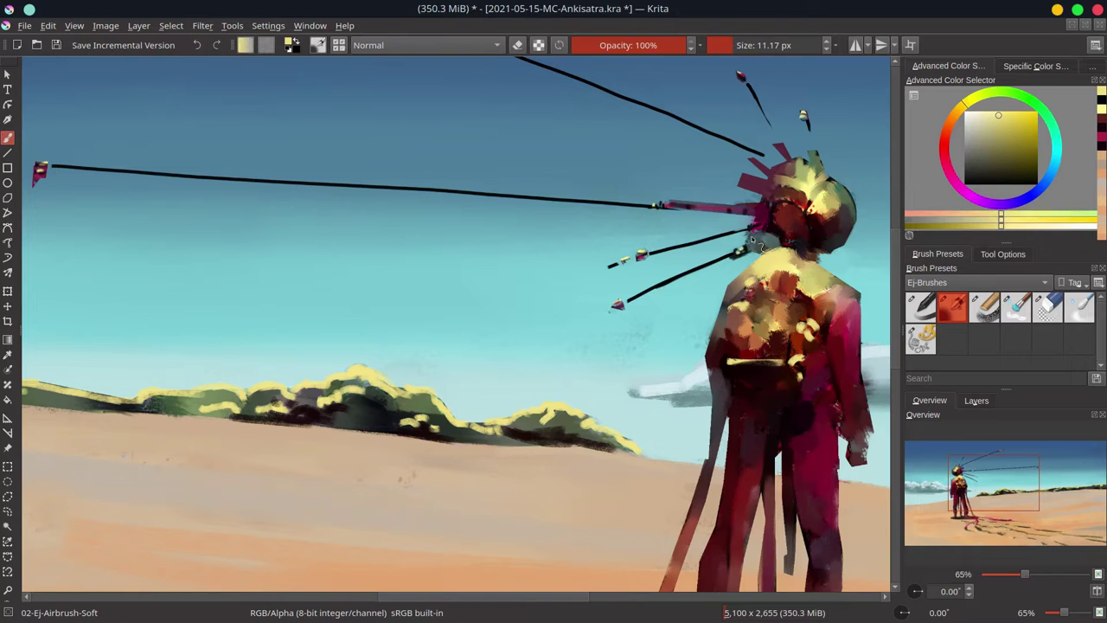
key("/")
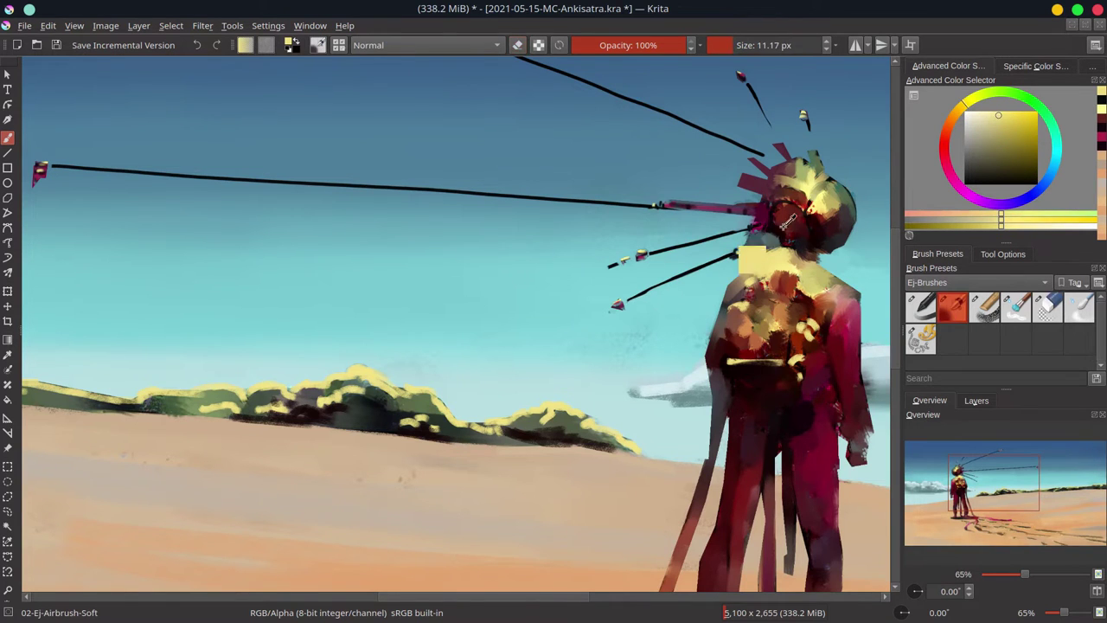
left_click_drag(614, 316, 623, 361)
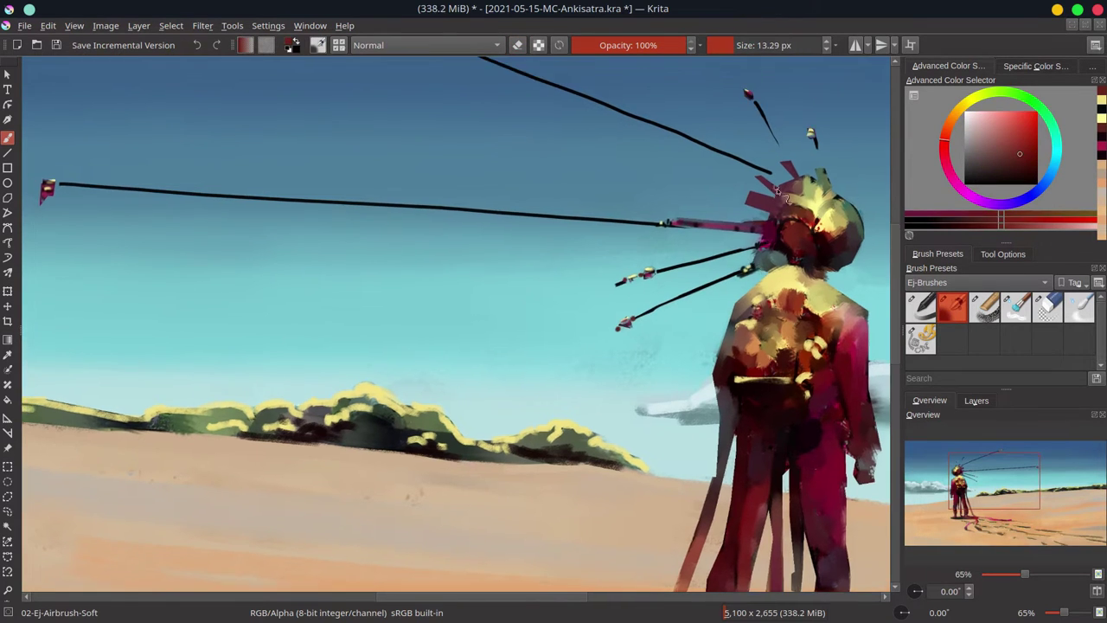
left_click(796, 210, "ctrl")
key("[")
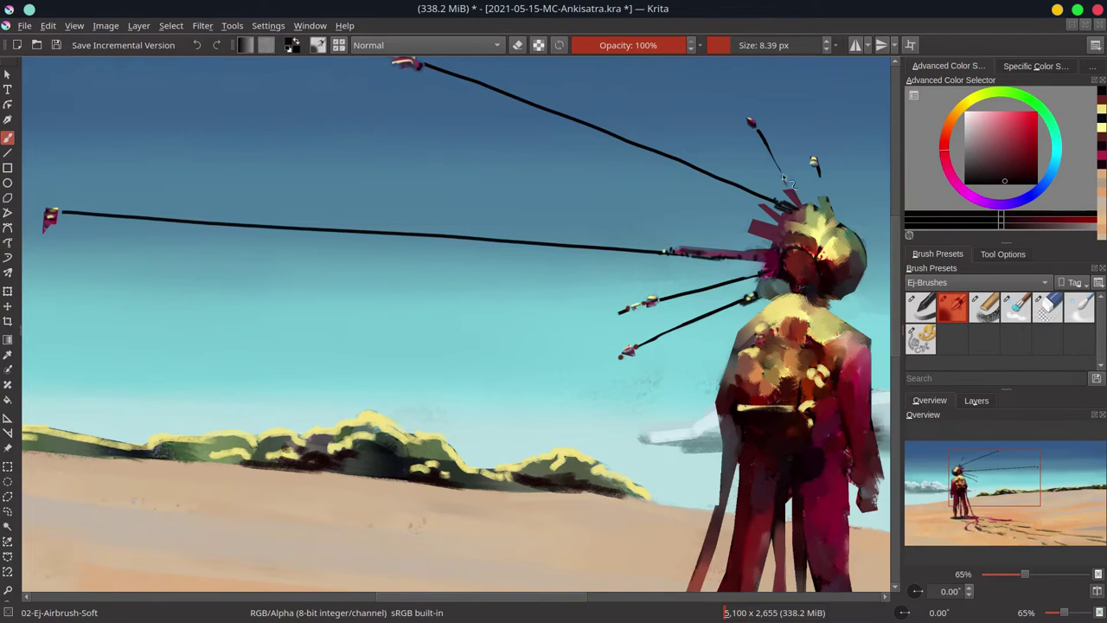
Zoom and tilt the canvas along the long rod and start a yellow rim on it.
left_click_drag(826, 184, 883, 206)
key("]")
left_click_drag(883, 316, 686, 311)
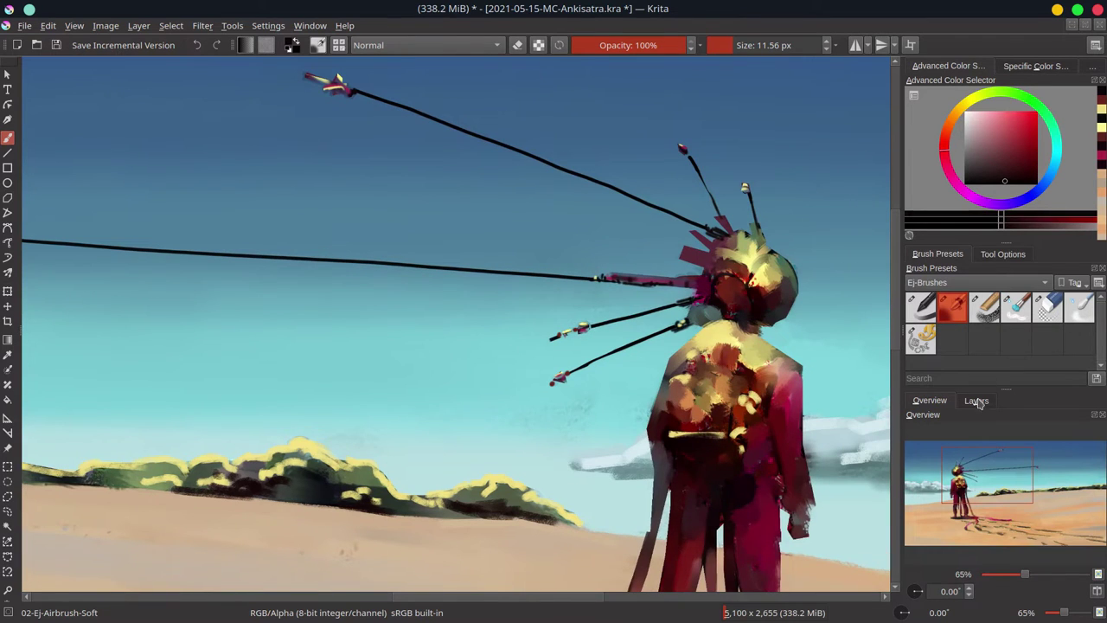
left_click(976, 400)
scroll(375, 257, "up", 1)
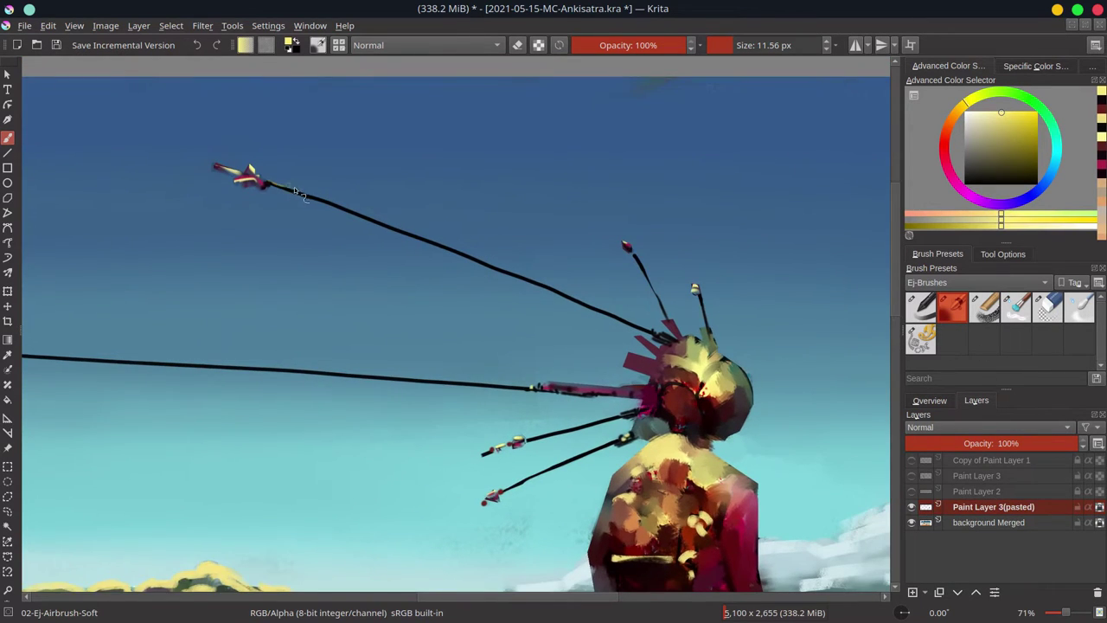
mouse_move(333, 188)
left_mouse_down()
mouse_move(260, 192)
mouse_move(334, 361)
mouse_move(581, 128)
left_mouse_up()
left_click(930, 401)
mouse_move(342, 454)
left_mouse_down()
mouse_move(570, 290)
mouse_move(407, 480)
mouse_move(462, 391)
mouse_move(520, 381)
left_mouse_up()
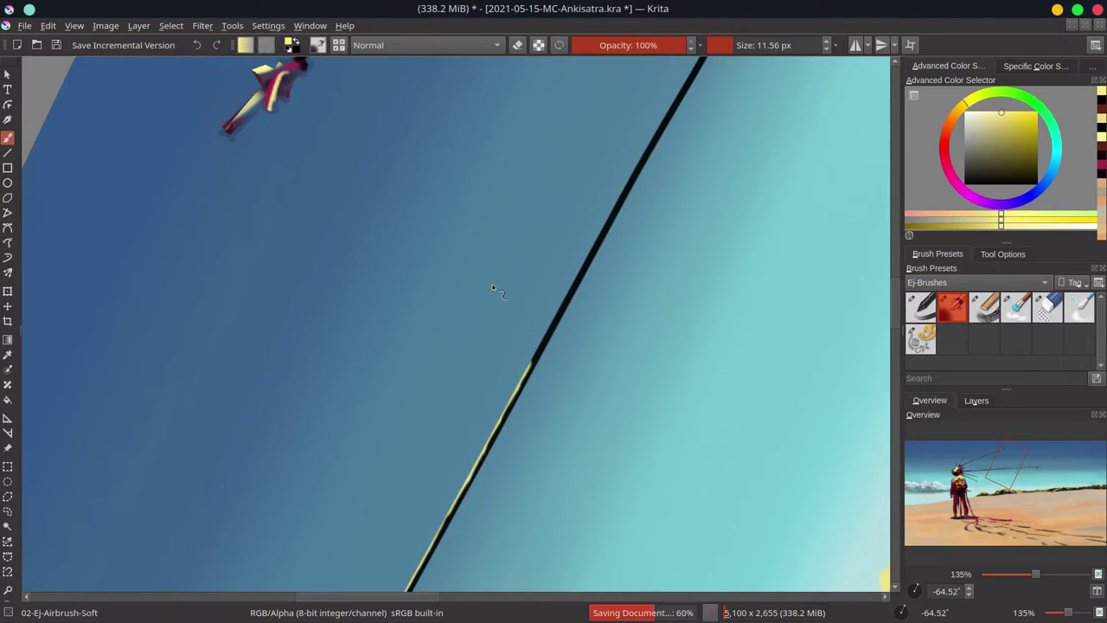
Paint yellow rim highlights up the long left rod, the middle rod and the right rod.
left_click_drag(511, 329, 650, 226)
left_click_drag(520, 365, 559, 298)
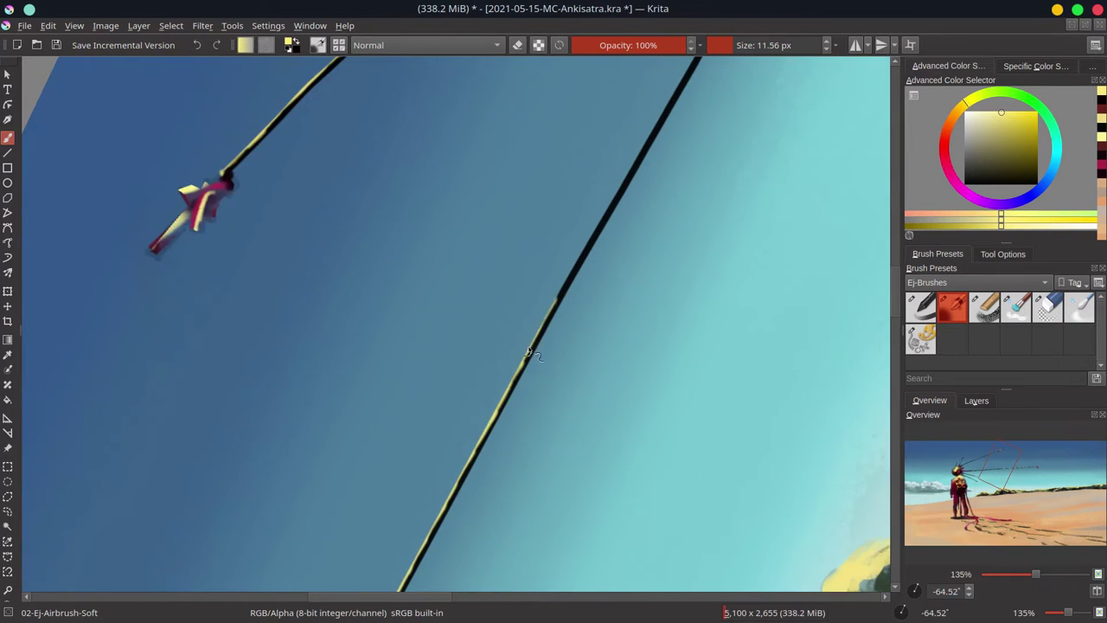
mouse_move(524, 394)
left_mouse_down()
mouse_move(564, 303)
mouse_move(631, 251)
mouse_move(573, 322)
mouse_move(590, 294)
left_mouse_up()
left_click_drag(546, 350, 606, 249)
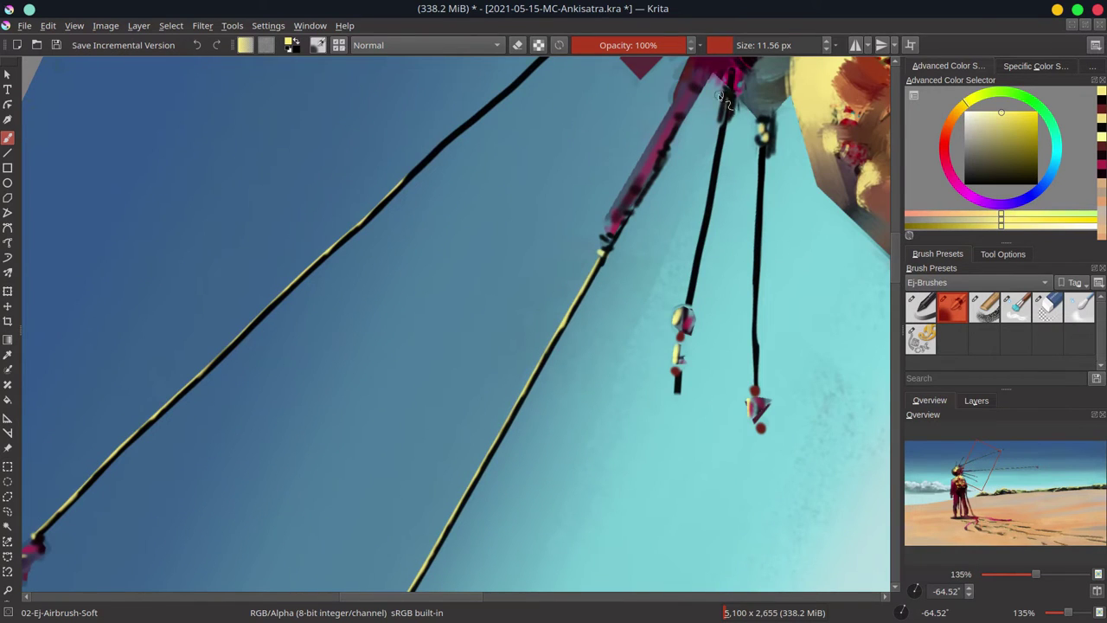
left_click_drag(729, 75, 689, 298)
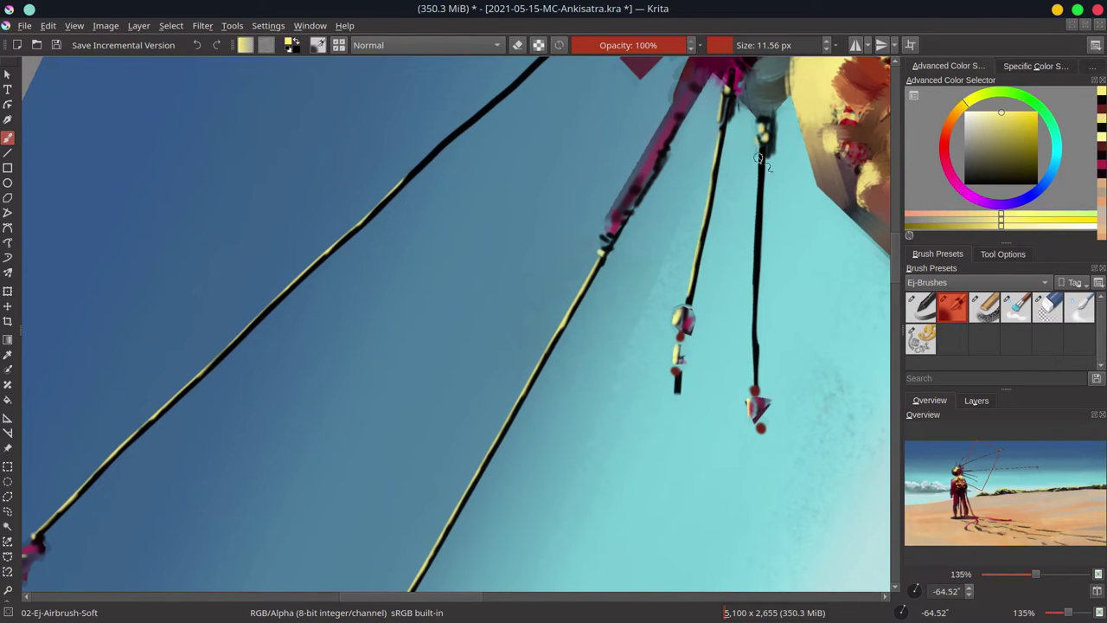
left_click_drag(761, 138, 763, 199)
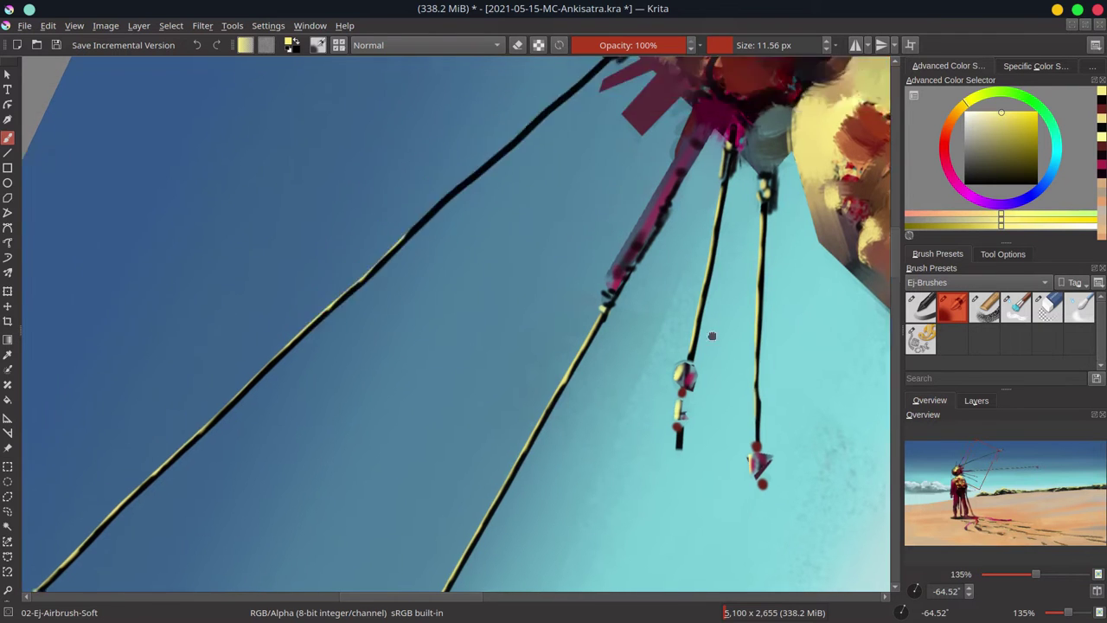
mouse_move(385, 313)
left_mouse_down()
mouse_move(497, 227)
mouse_move(470, 304)
left_mouse_up()
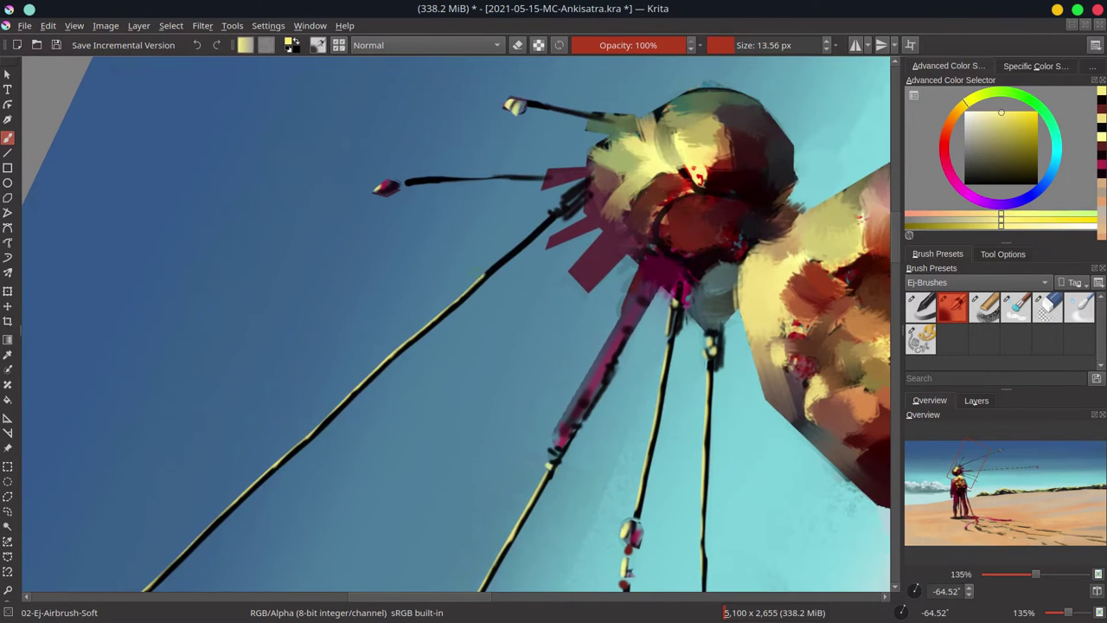
left_click_drag(506, 259, 562, 212)
left_click_drag(436, 188, 466, 234)
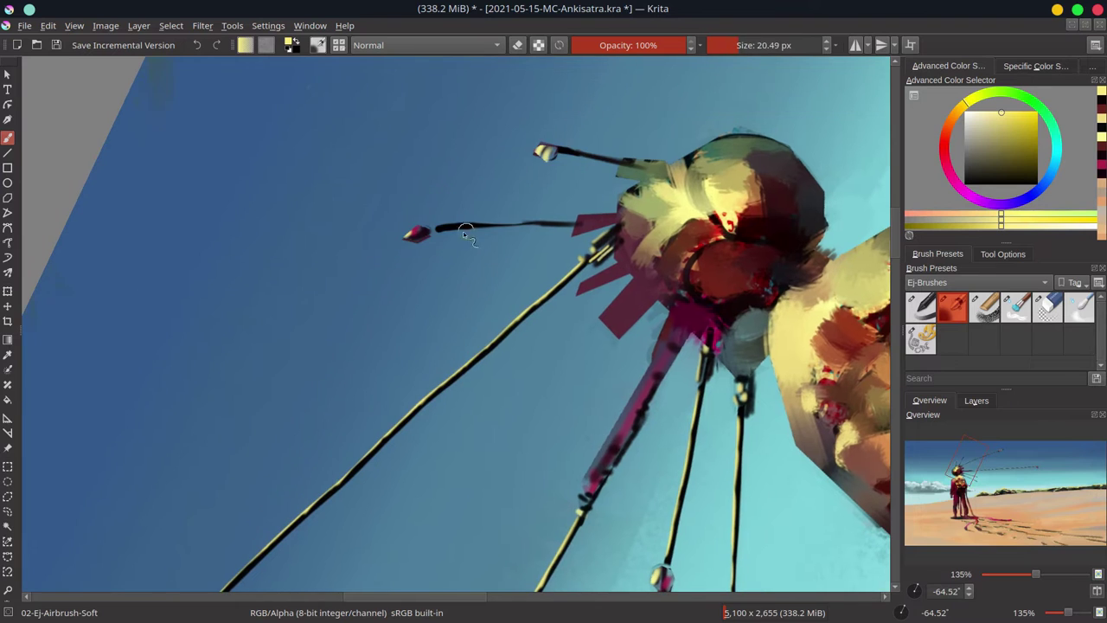
Save the painting and reset the canvas tilt to see the whole image.
key("ctrl+s")
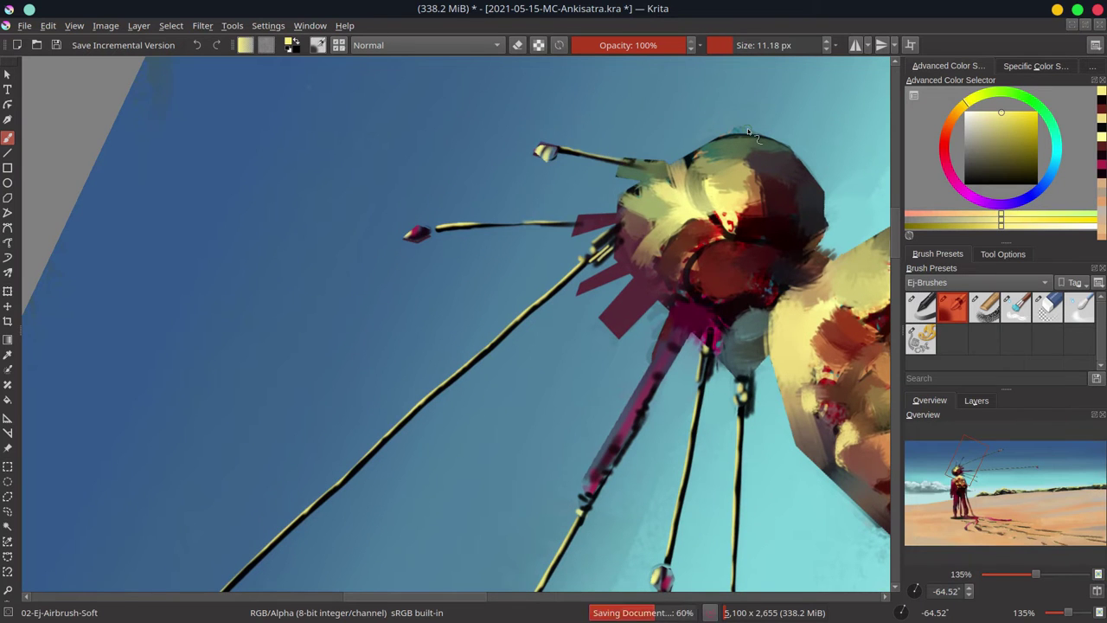
key("5")
scroll(622, 280, "down", 5)
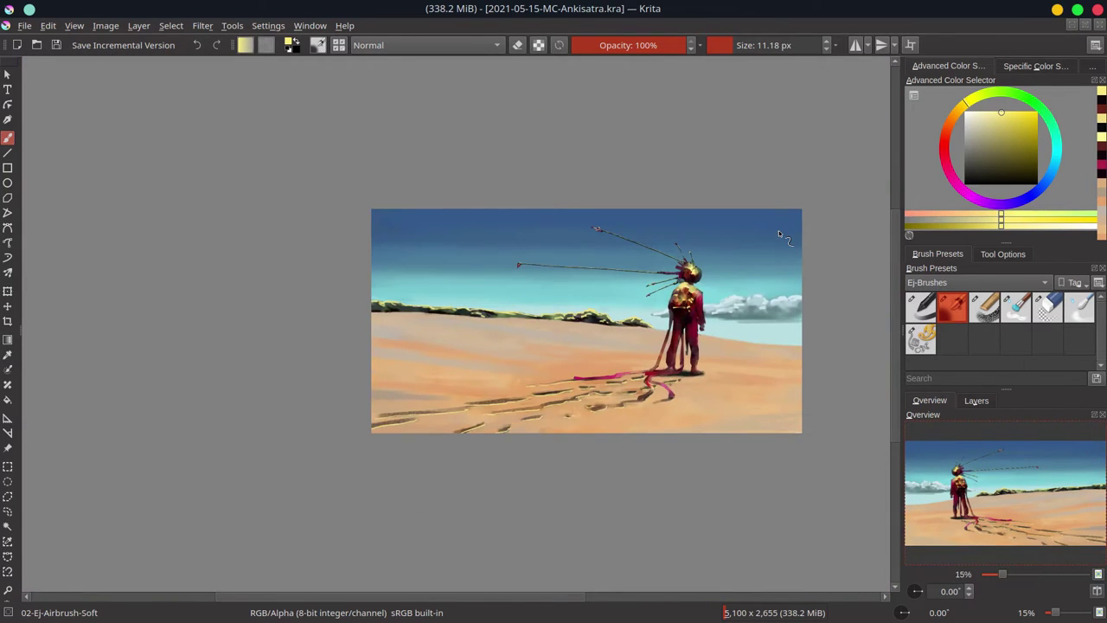
Mirror the canvas, briefly hide and reshow the background Merged layer, and save.
key("m")
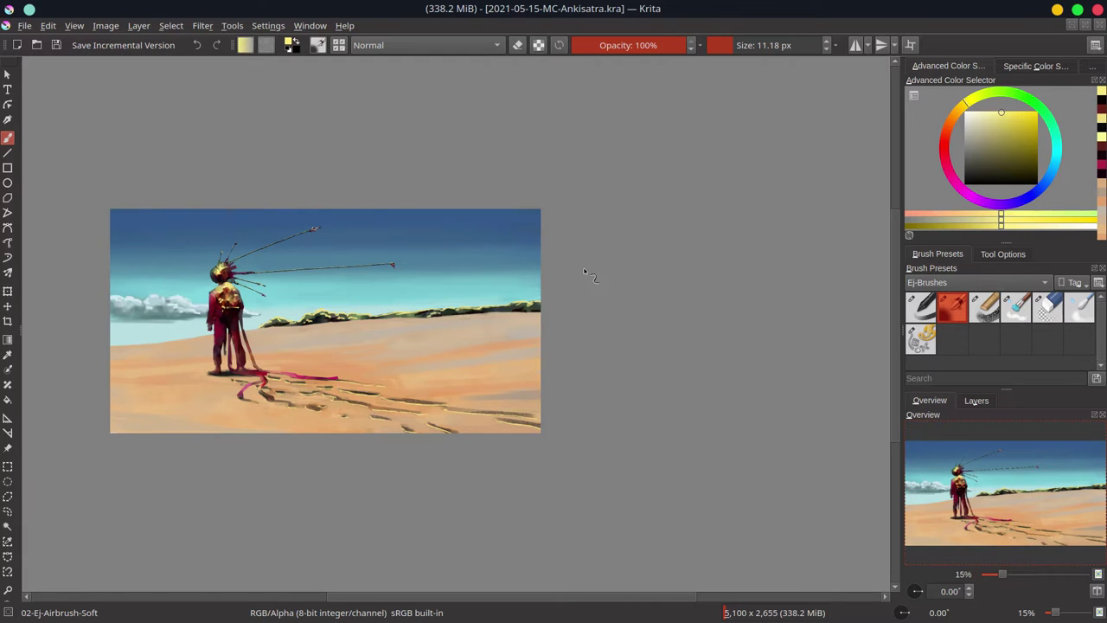
left_click(977, 401)
left_click(930, 522)
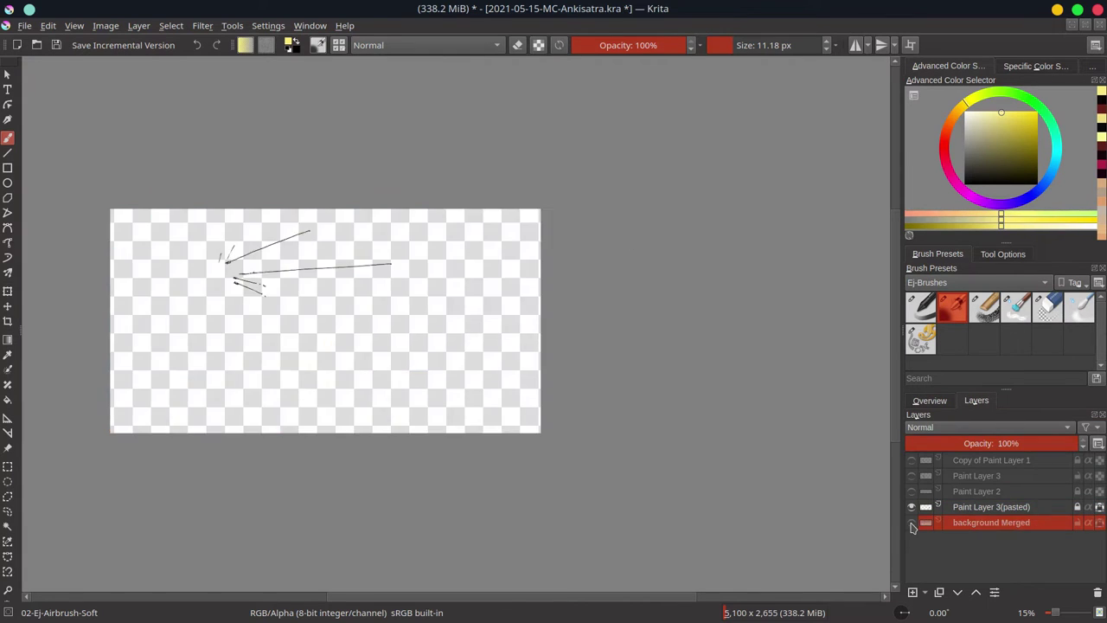
left_click(911, 522)
left_click(931, 400)
key("ctrl+s")
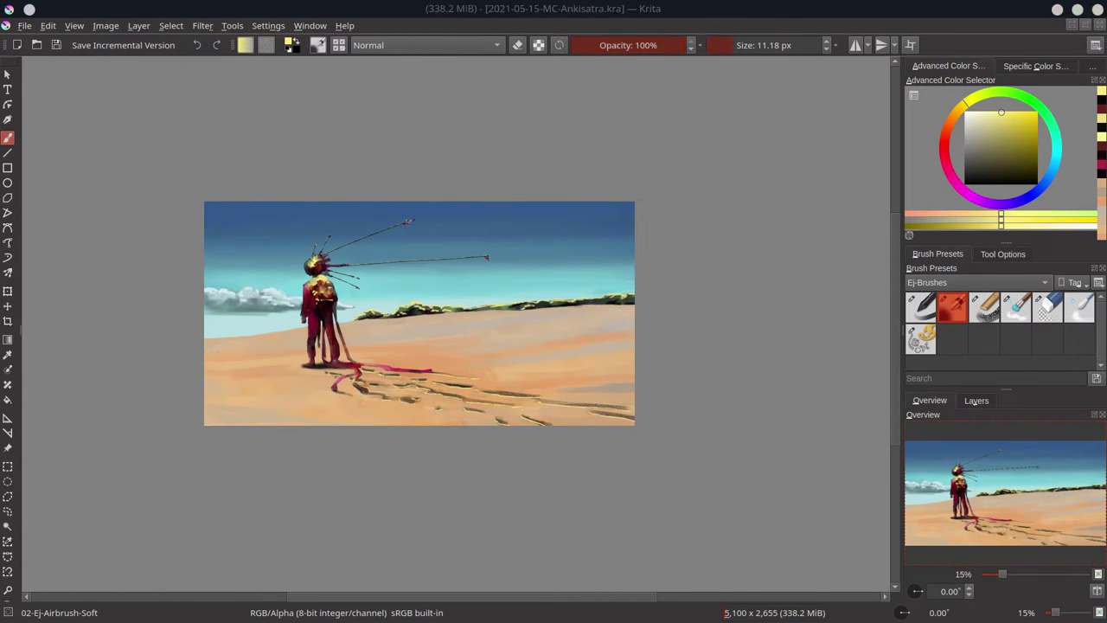
left_click(406, 168)
Add yellow-green airbrush strokes to the helmet and sample dark red from the painting.
scroll(406, 168, "up", 5)
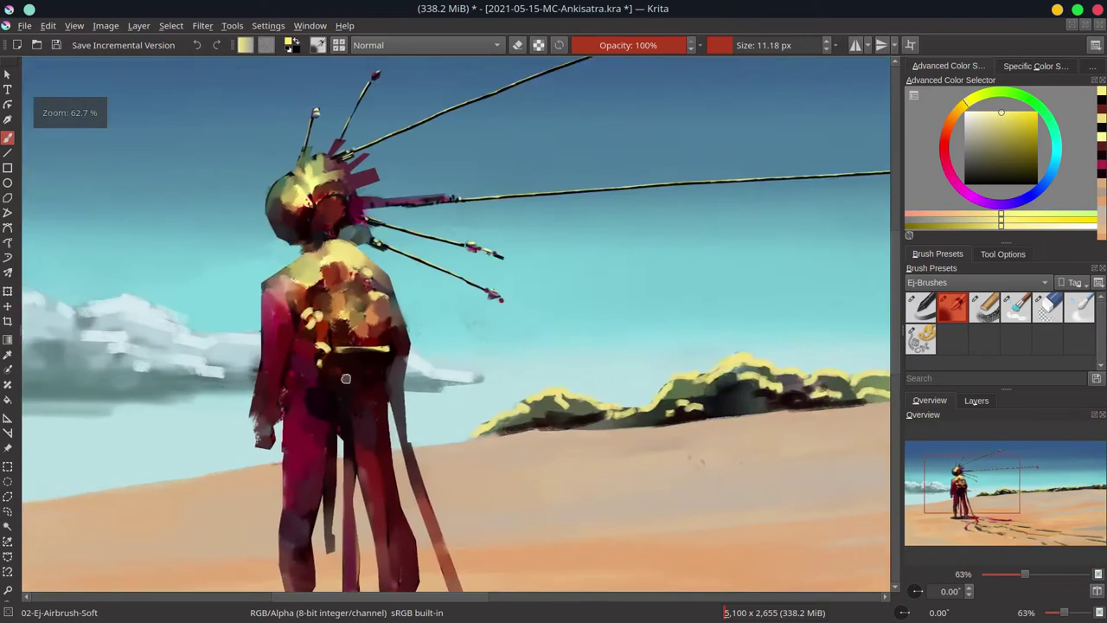
mouse_move(385, 233)
left_mouse_down()
mouse_move(417, 243)
mouse_move(389, 259)
mouse_move(459, 273)
left_mouse_up()
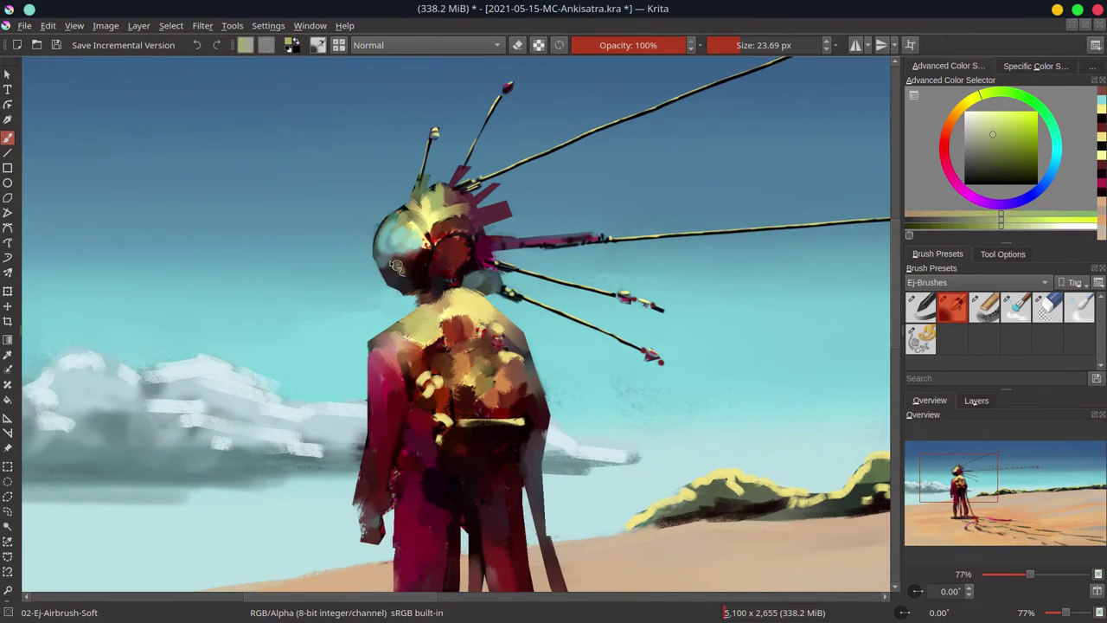
mouse_move(385, 264)
left_mouse_down()
mouse_move(416, 290)
mouse_move(422, 275)
mouse_move(386, 254)
left_mouse_up()
left_click(422, 275, "ctrl")
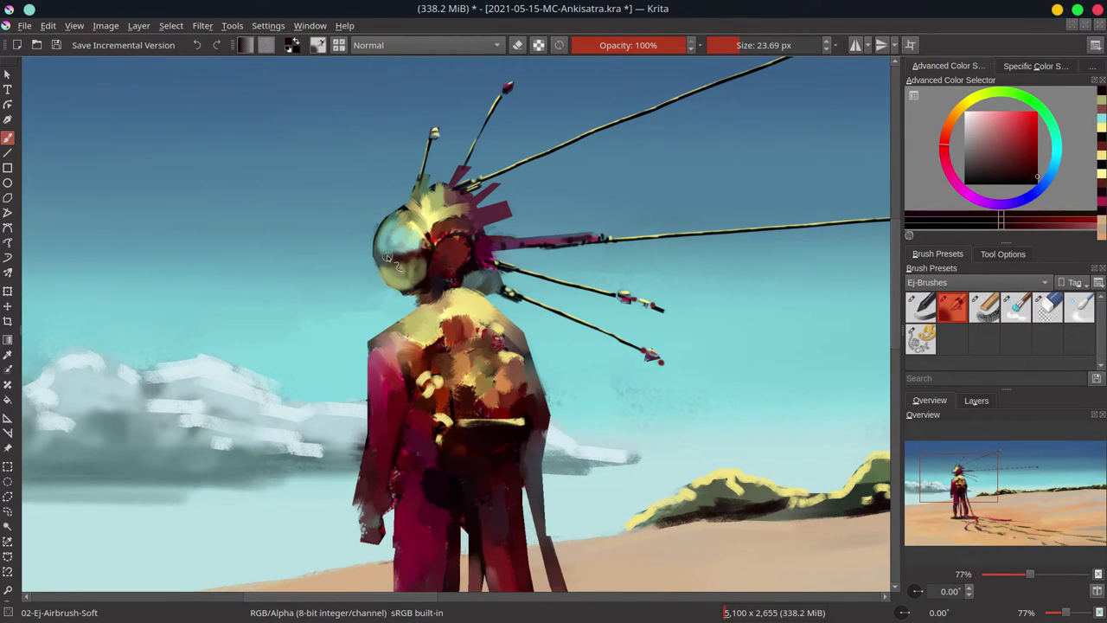
Magic-wand the background on Paint Layer 3, invert it, hide that layer, and activate background Merged.
left_click(976, 401)
left_click(911, 492)
scroll(522, 337, "down", 5)
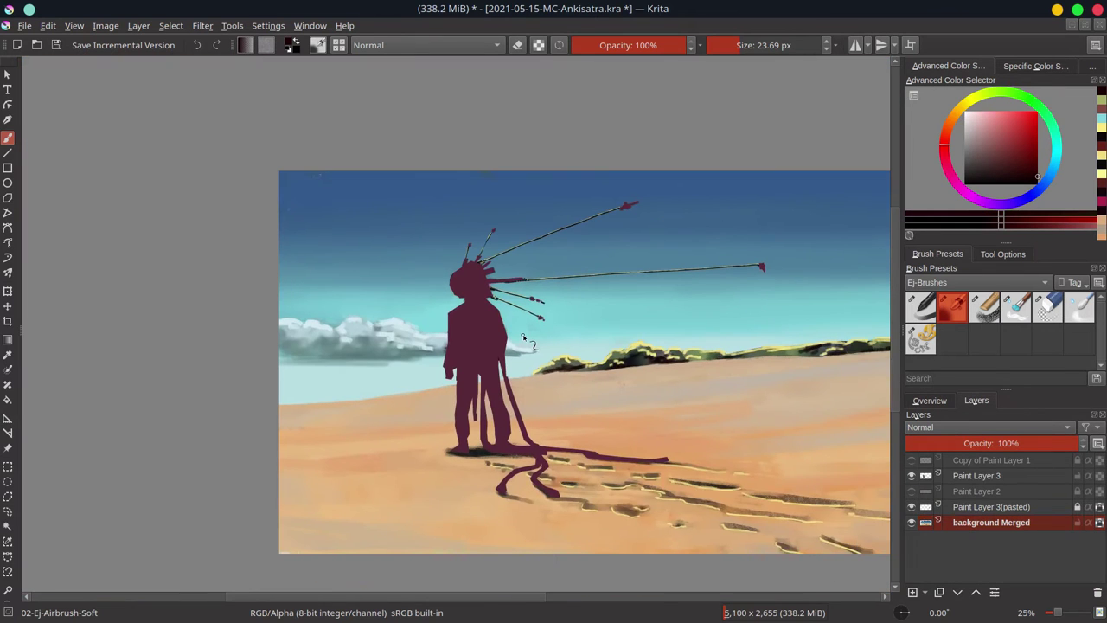
left_click(978, 476)
left_click(8, 526)
left_click(523, 464)
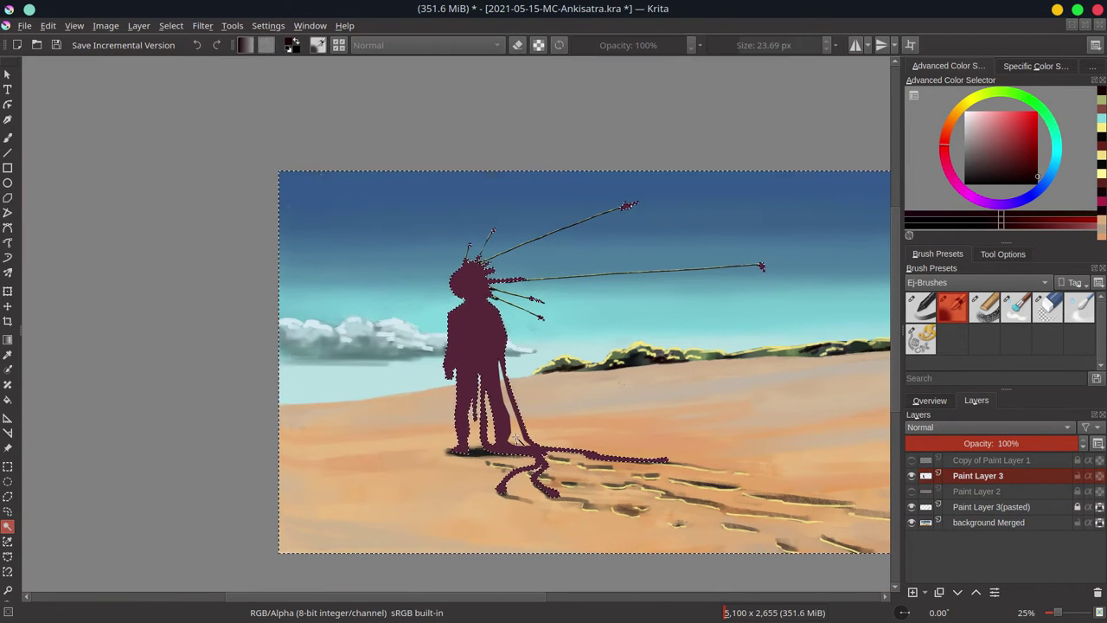
left_click(171, 25)
left_click(203, 92)
left_click(911, 476)
left_click(991, 522)
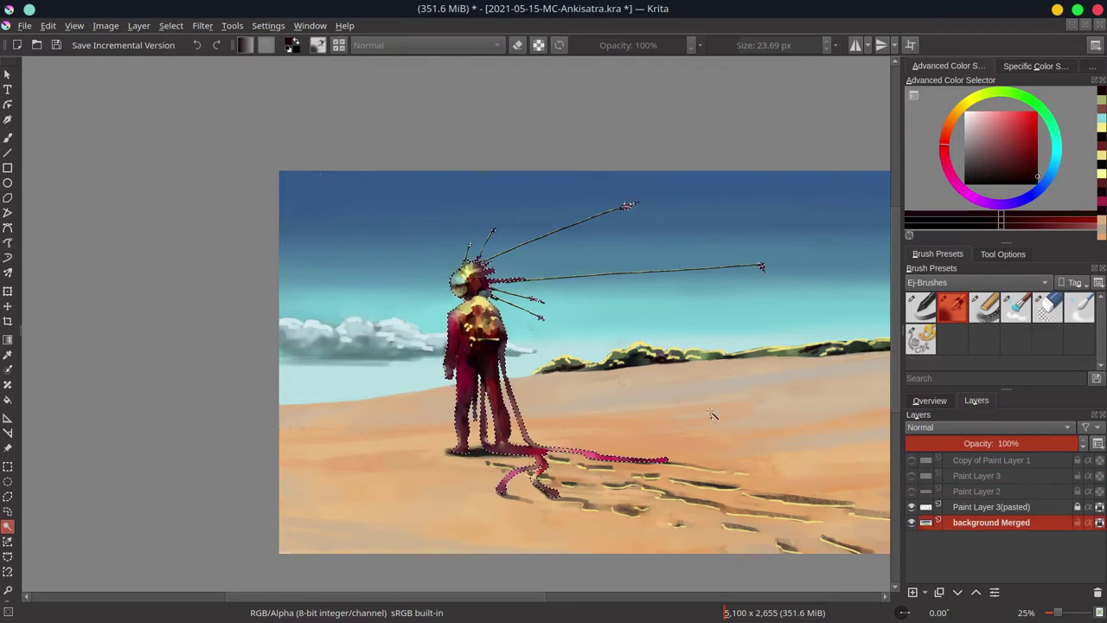
With the soft airbrush, paint the helmet's face area and draw fine dark maroon panel lines.
key("b")
left_click(930, 400)
scroll(451, 318, "up", 5)
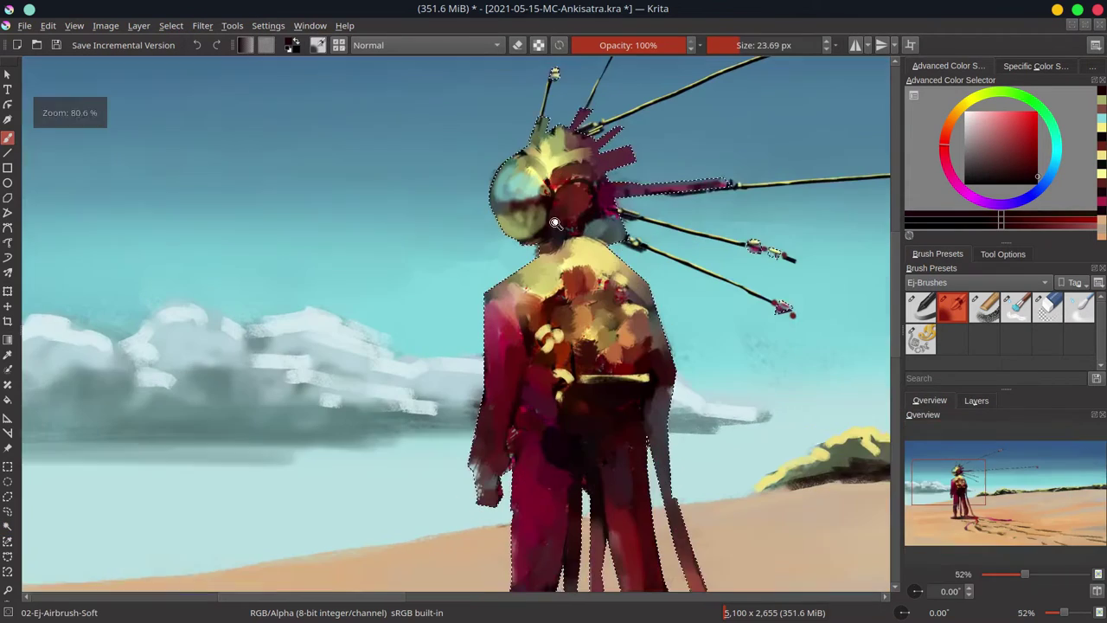
left_click_drag(536, 183, 571, 260)
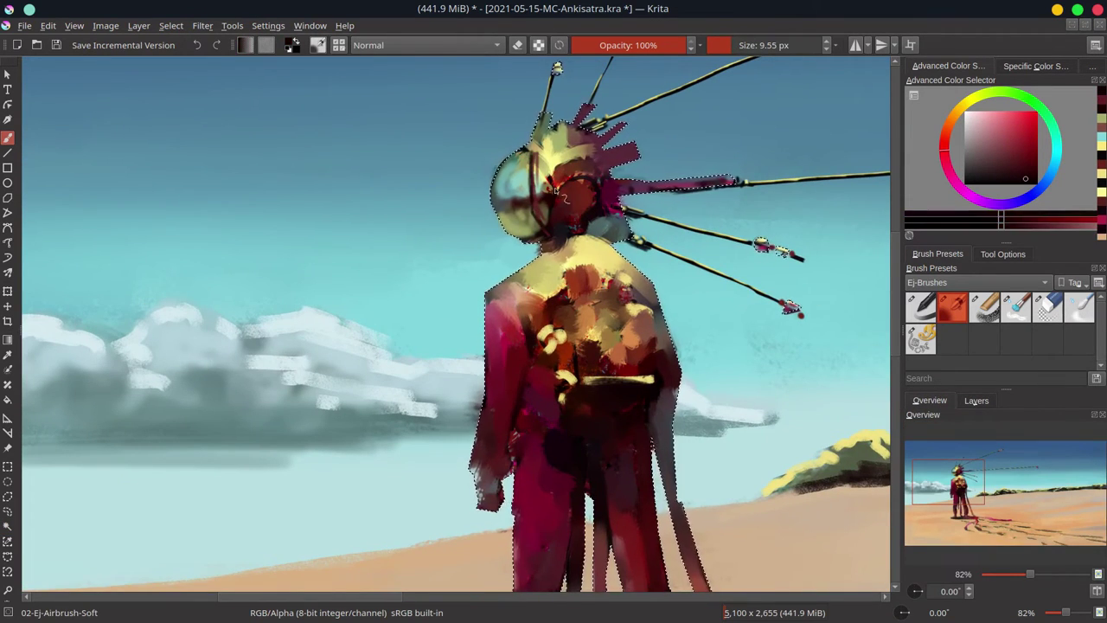
left_click(554, 139, "ctrl")
left_click(523, 169, "ctrl")
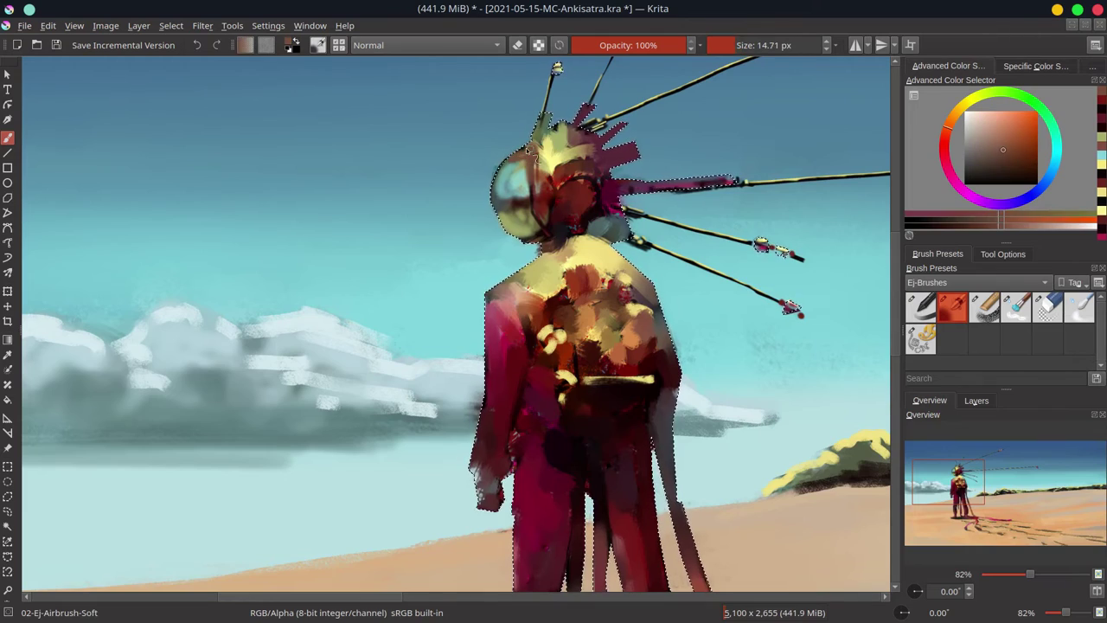
left_click(520, 165, "ctrl")
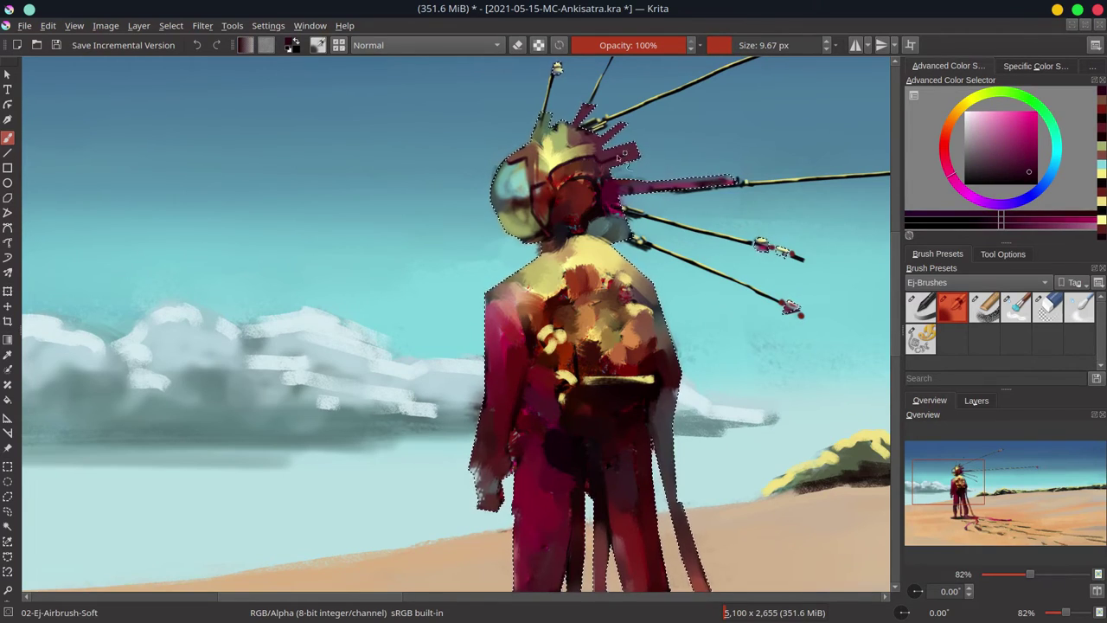
scroll(462, 223, "up", 2)
mouse_move(463, 224)
left_mouse_down()
mouse_move(495, 201)
mouse_move(472, 229)
mouse_move(547, 227)
mouse_move(536, 197)
mouse_move(458, 191)
mouse_move(519, 199)
mouse_move(510, 203)
left_mouse_up()
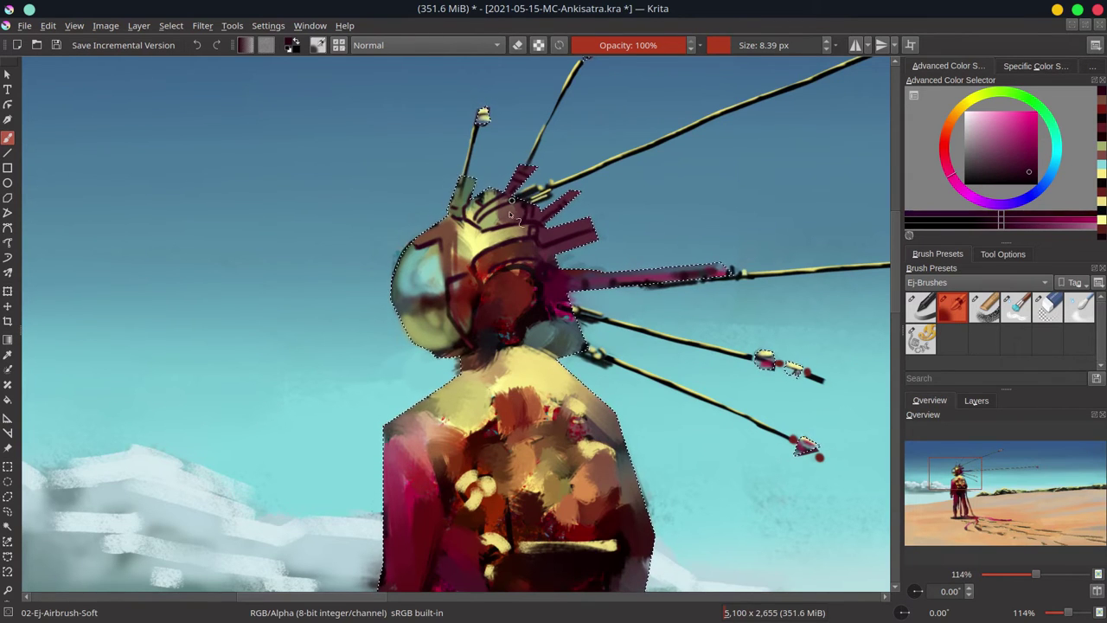
Fill the gap beside the neck with a lightened teal sky tone and adjust the selection.
left_click(377, 289, "ctrl")
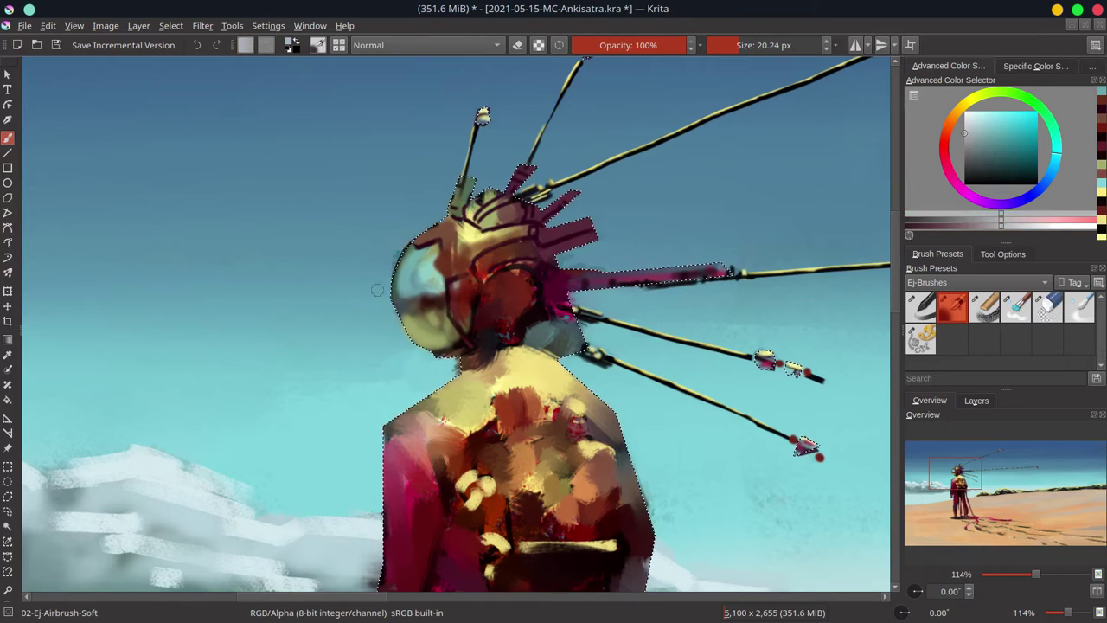
left_click(285, 212, "ctrl")
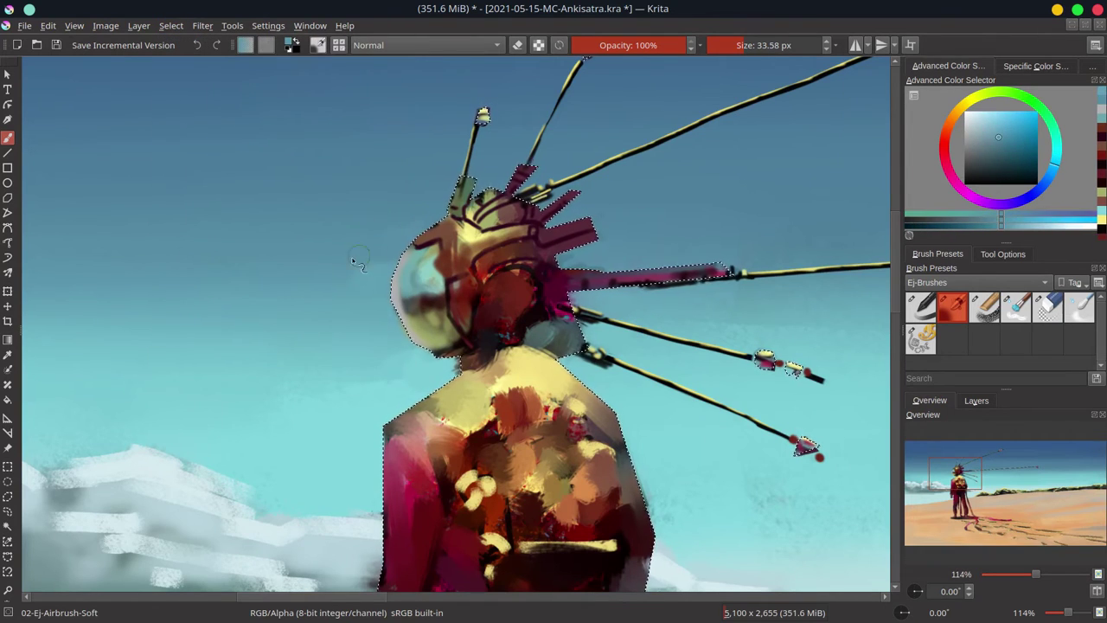
left_click_drag(357, 262, 398, 416)
left_click(415, 380, "ctrl")
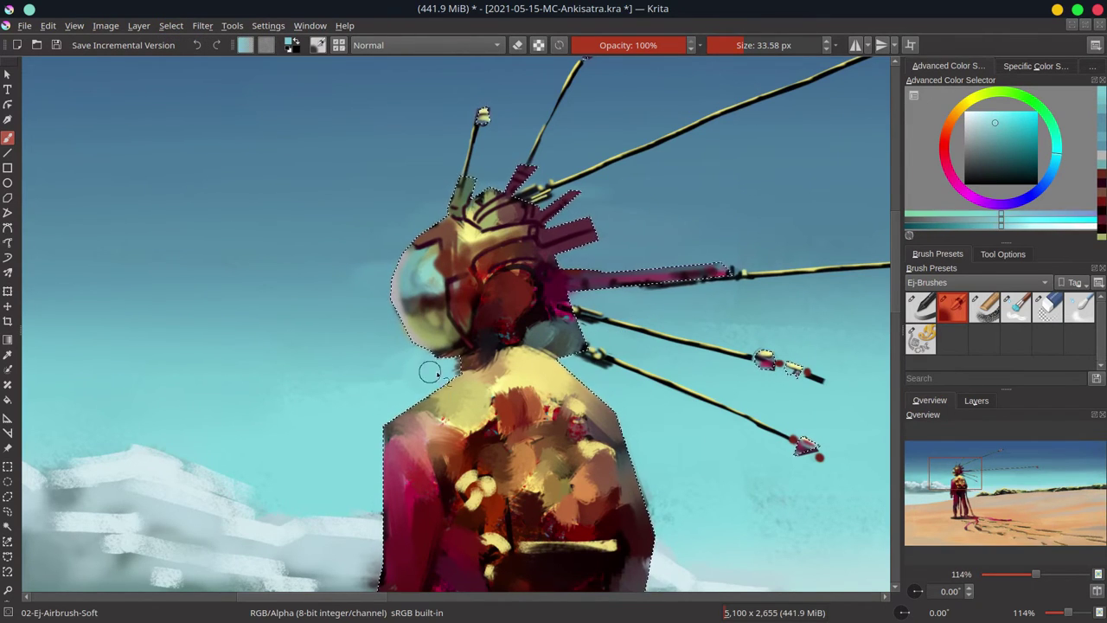
left_click(170, 25)
left_click(216, 91)
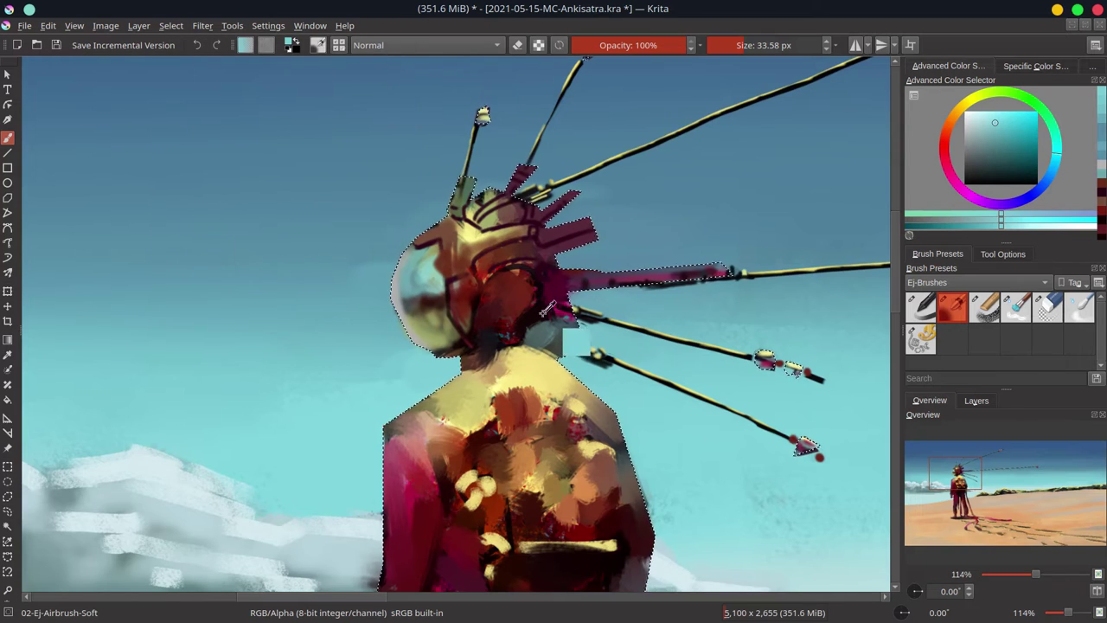
Paint pale yellow ridges on the helmet top and pale yellow highlights on the red fin.
left_click(547, 309, "ctrl")
key("bracketleft")
key("bracketleft")
key("bracketleft")
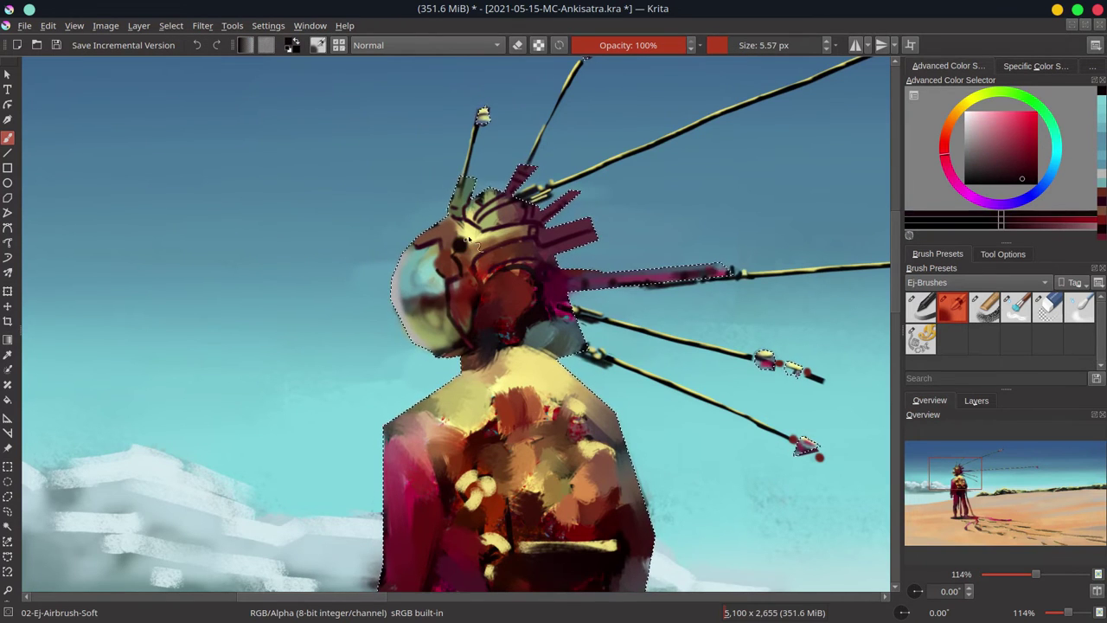
left_click(467, 241, "ctrl")
left_click(483, 248, "ctrl")
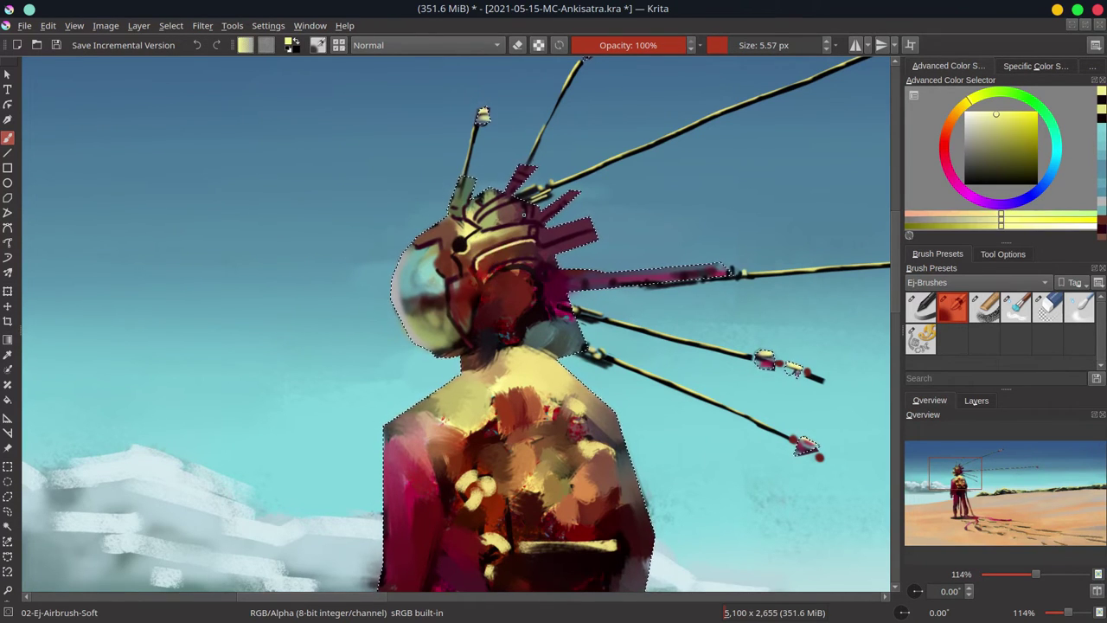
key("bracketright")
mouse_move(511, 227)
left_mouse_down()
mouse_move(472, 201)
mouse_move(400, 275)
mouse_move(446, 274)
mouse_move(459, 318)
mouse_move(485, 286)
mouse_move(539, 264)
left_mouse_up()
key("bracketleft")
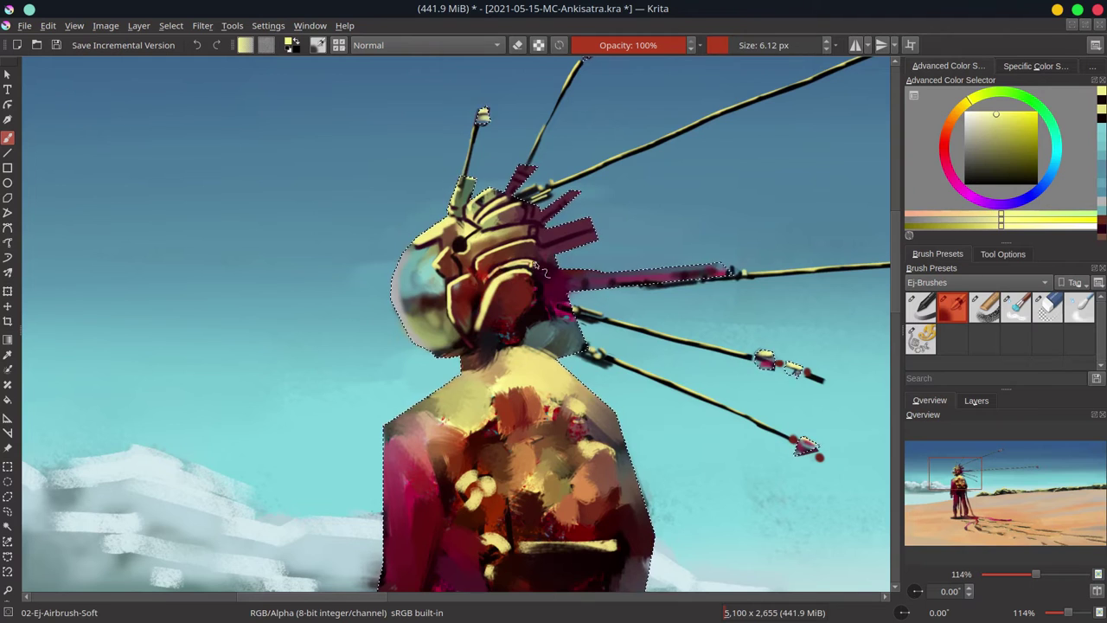
left_click_drag(547, 227, 565, 235)
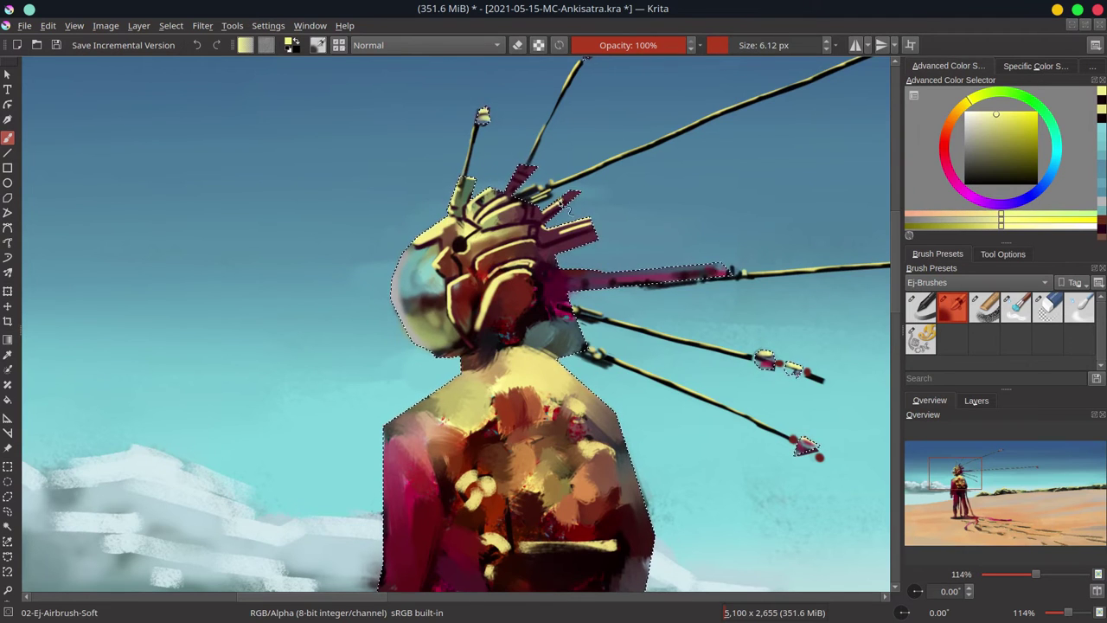
left_click_drag(518, 181, 526, 164)
Dab dark red marks across the helmet.
key("bracketright")
key("bracketright")
key("bracketright")
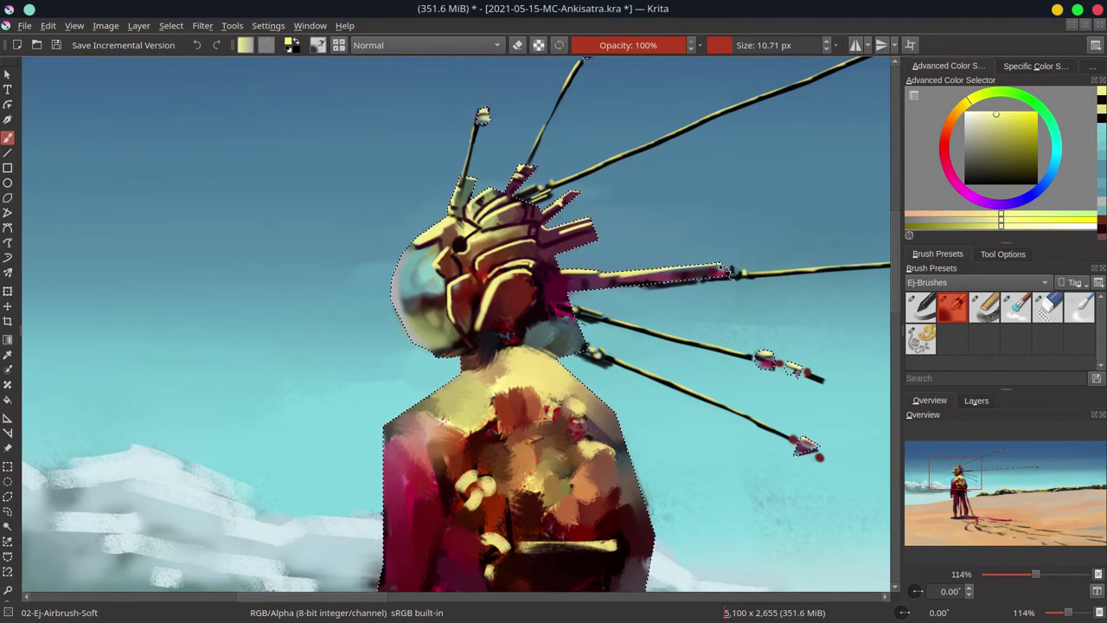
key("bracketleft")
key("bracketleft")
key("bracketleft")
left_click(566, 294, "ctrl")
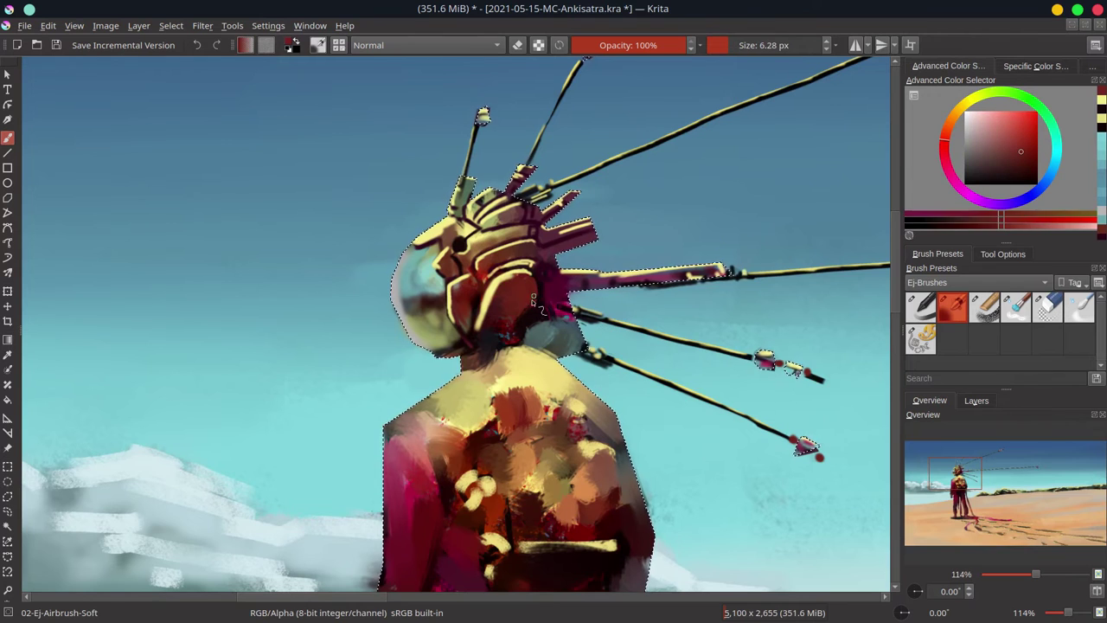
left_click(533, 299, "ctrl")
left_click_drag(523, 303, 509, 331)
left_click(511, 290, "ctrl")
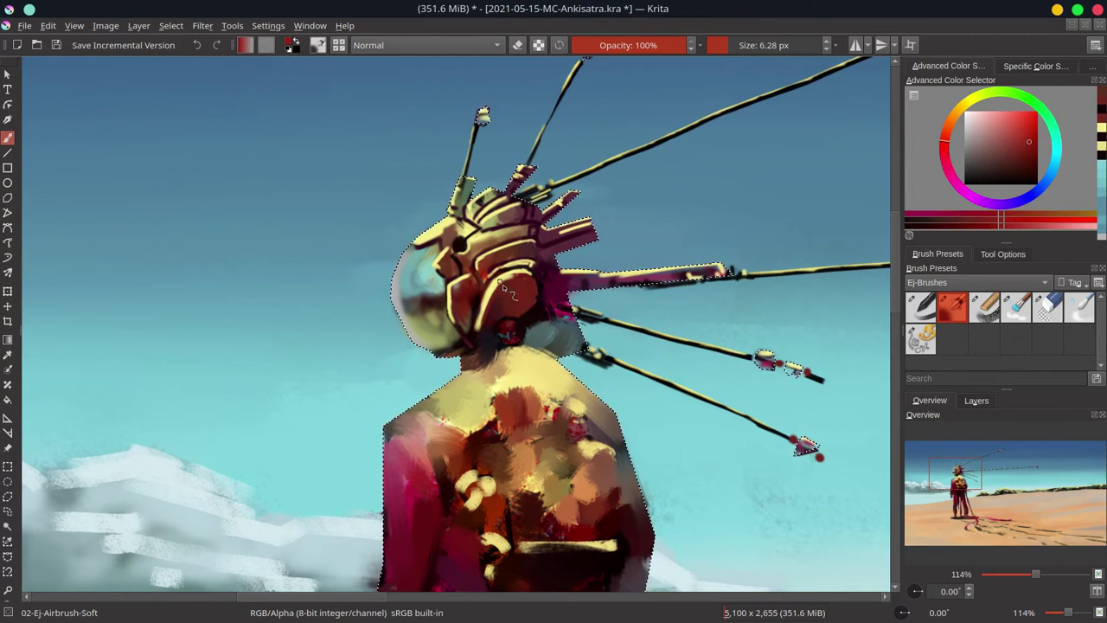
Shade the helmet's underside and the area beneath it with dark magenta and red-brown.
left_click(546, 284, "ctrl")
key("bracketright")
key("bracketright")
key("bracketright")
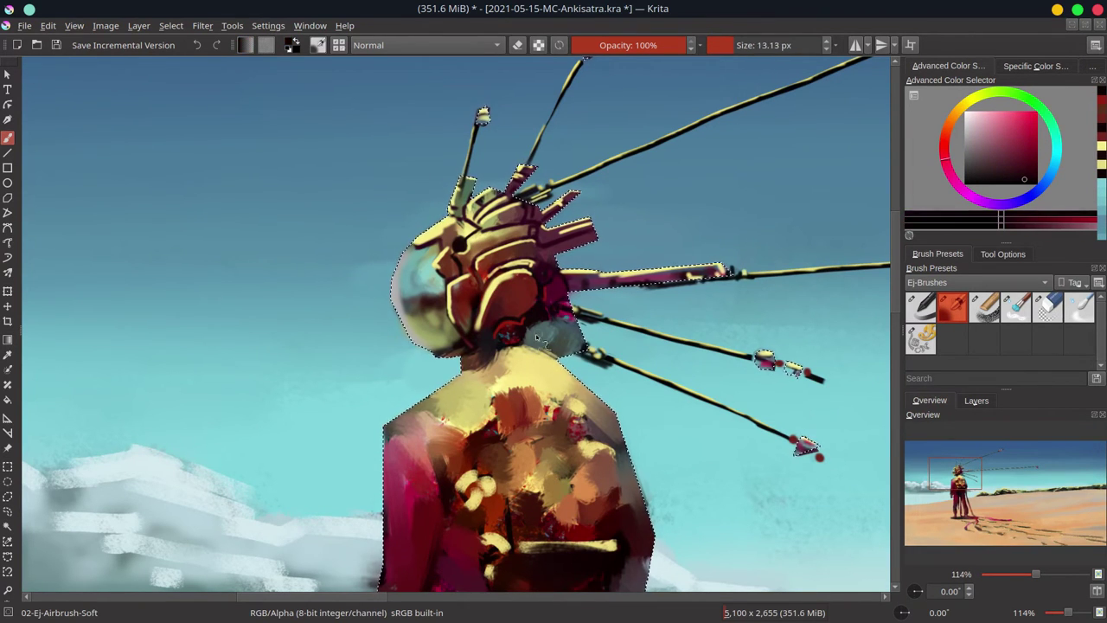
left_click_drag(553, 320, 576, 338)
left_click(467, 381, "ctrl")
mouse_move(472, 380)
left_mouse_down()
mouse_move(537, 338)
mouse_move(588, 354)
mouse_move(560, 320)
mouse_move(573, 333)
left_mouse_up()
left_click(545, 333, "ctrl")
key("bracketleft")
Touch up under the helmet with light cyan, lighten its left edge pale yellow, and save.
left_click(569, 333, "ctrl")
left_click_drag(597, 387, 554, 350)
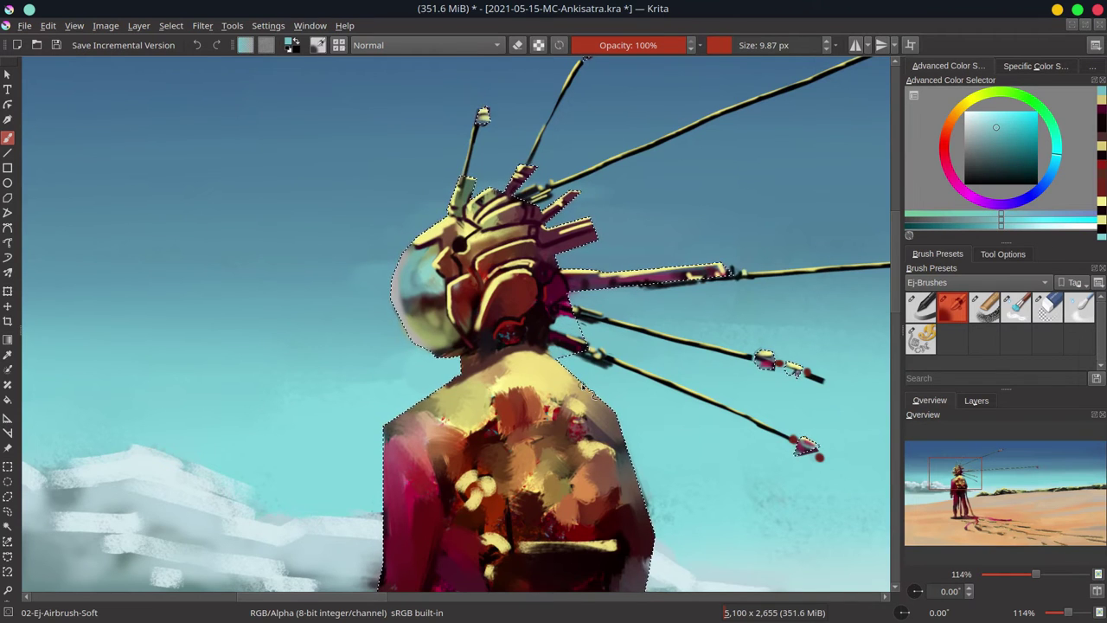
left_click(406, 259, "ctrl")
left_click_drag(400, 263, 405, 298)
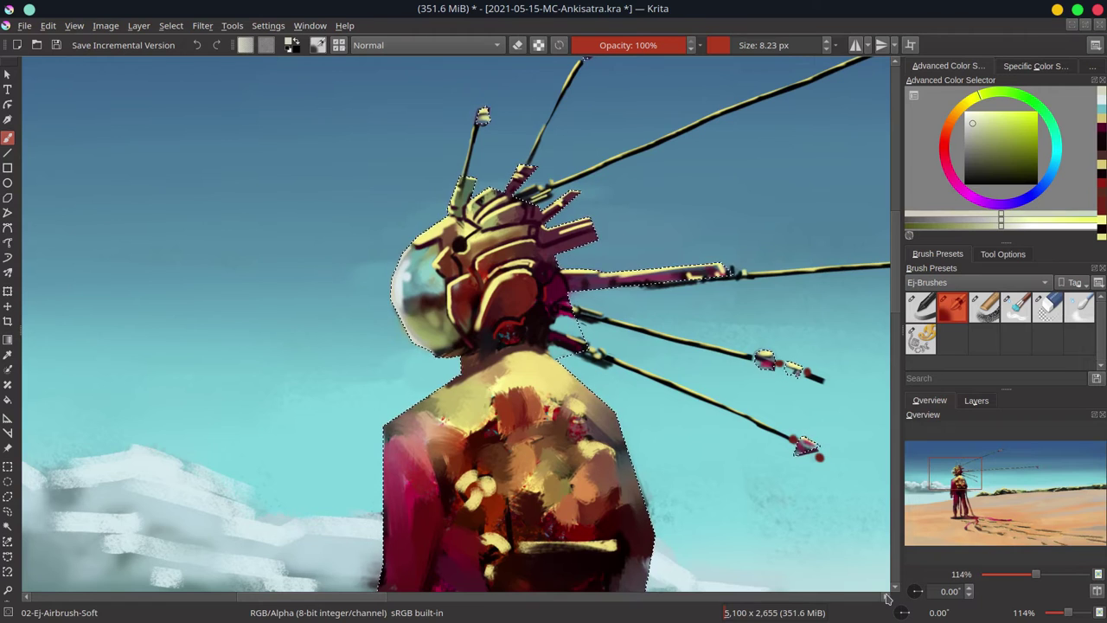
key("ctrl+s")
key("minus")
key("minus")
key("minus")
Deselect the figure and zoom out to see the entire beach scene.
left_click(170, 25)
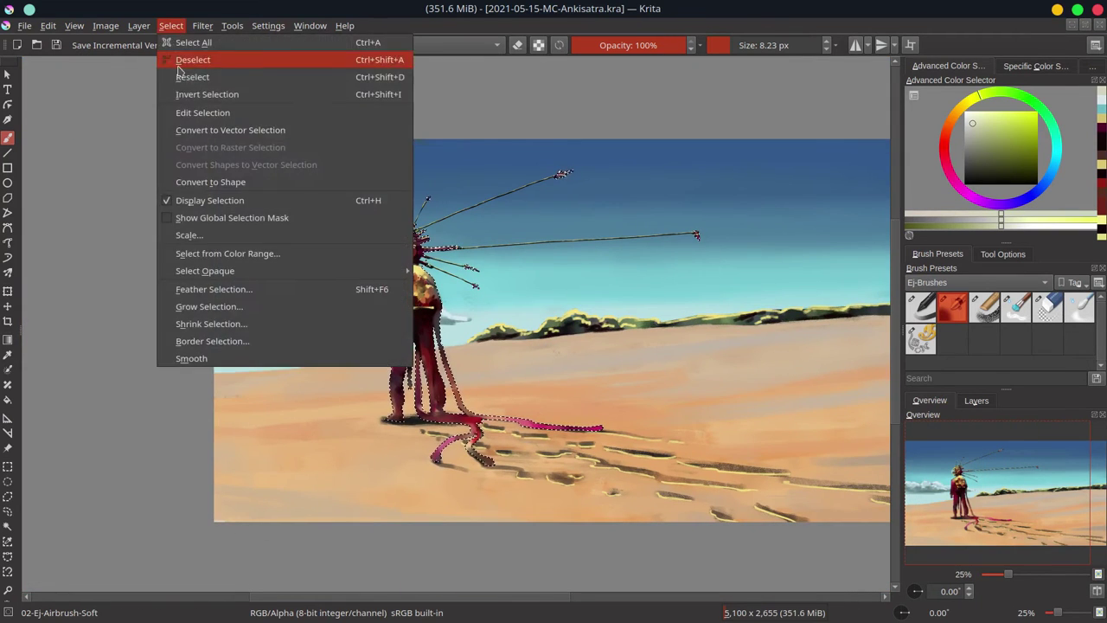
left_click(184, 57)
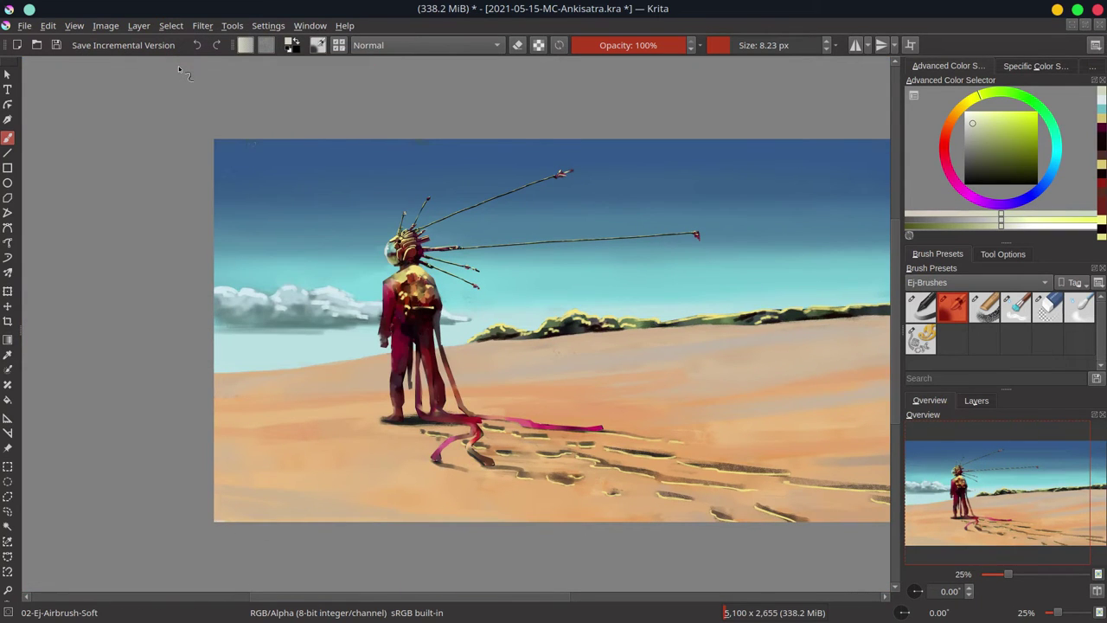
key("minus")
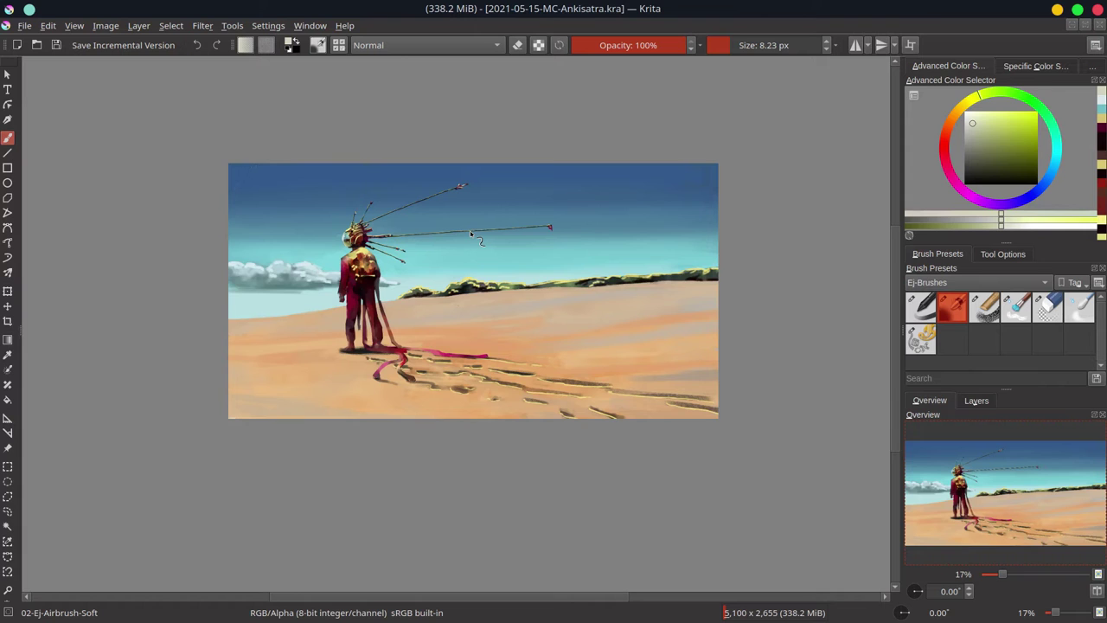
Load the Chalk-Grainy brush preset and pick an orange sand tone.
left_click(984, 307)
scroll(611, 315, "up", 3)
left_click(732, 239, "ctrl")
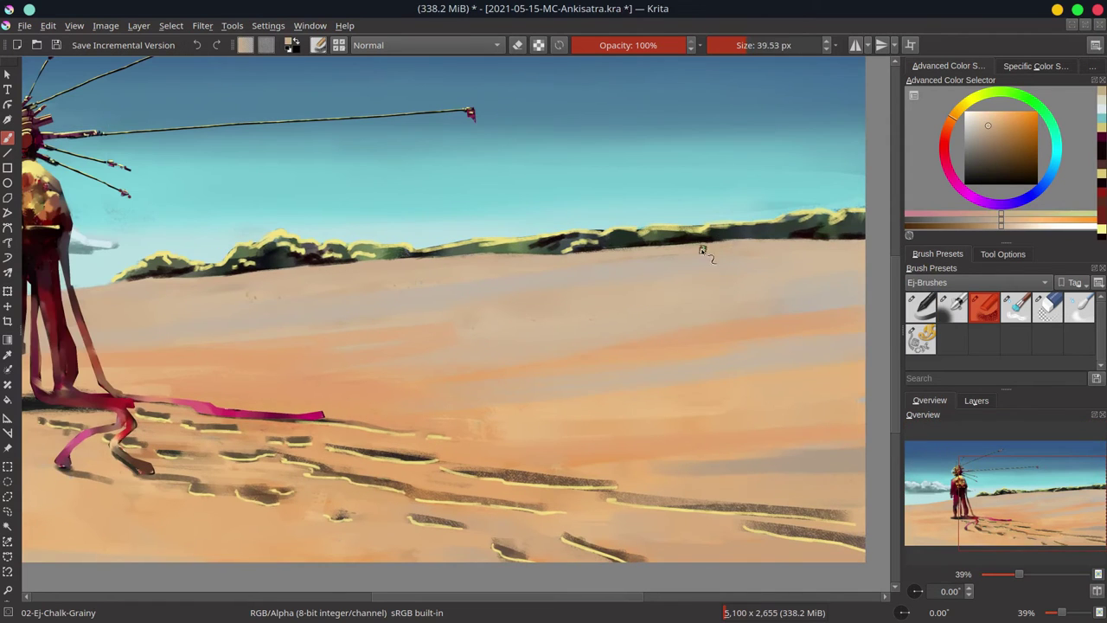
left_click(612, 281, "ctrl")
Save the desert painting with Ctrl+S.
scroll(499, 260, "down", 3)
scroll(477, 326, "down", 1)
key("ctrl+s")
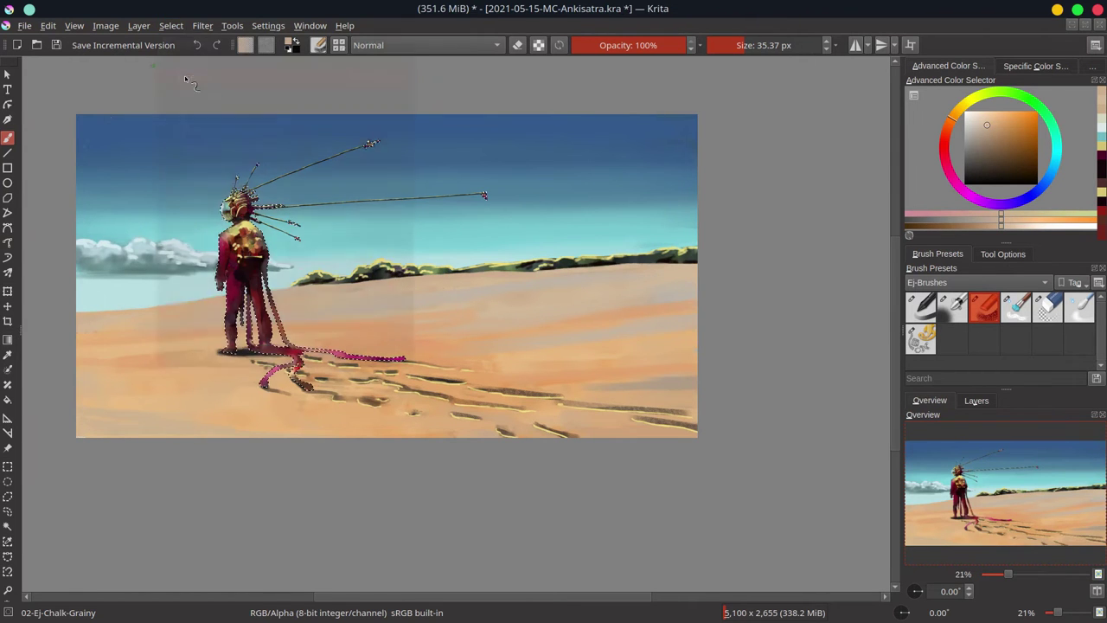
scroll(351, 228, "up", 5)
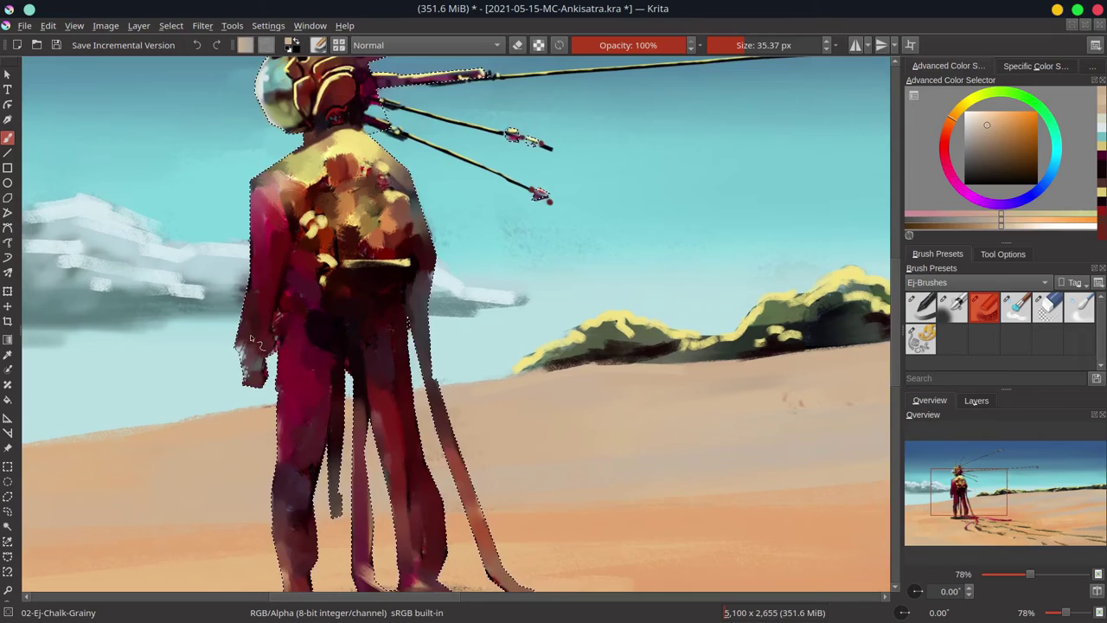
Load the soft airbrush preset and set selections to polygonal mode.
left_click(455, 304, "ctrl")
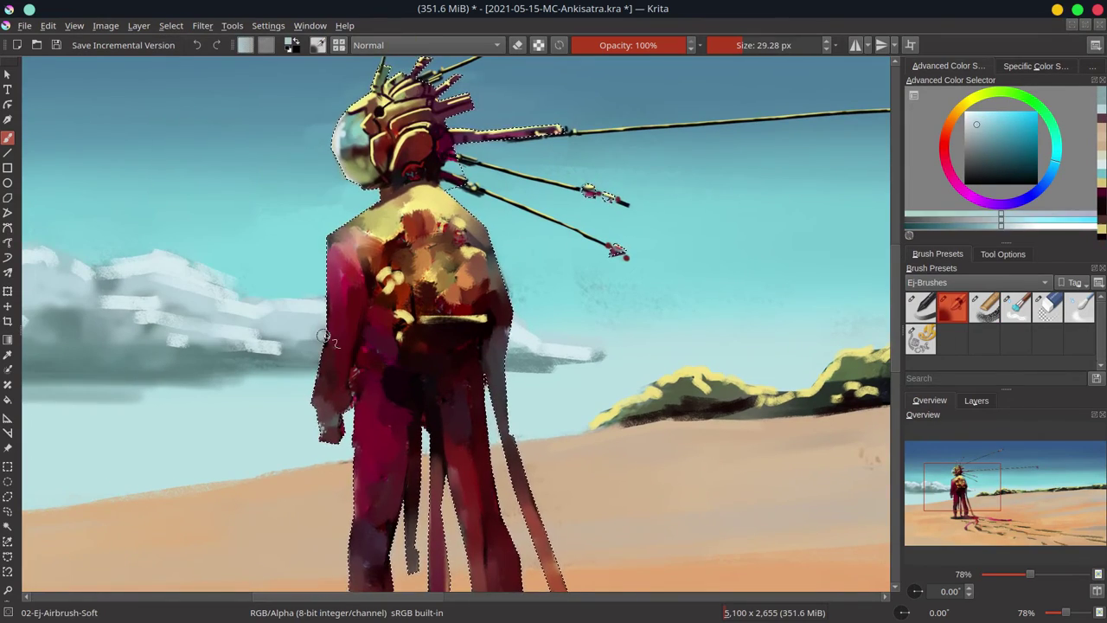
left_click(170, 25)
left_click(175, 77)
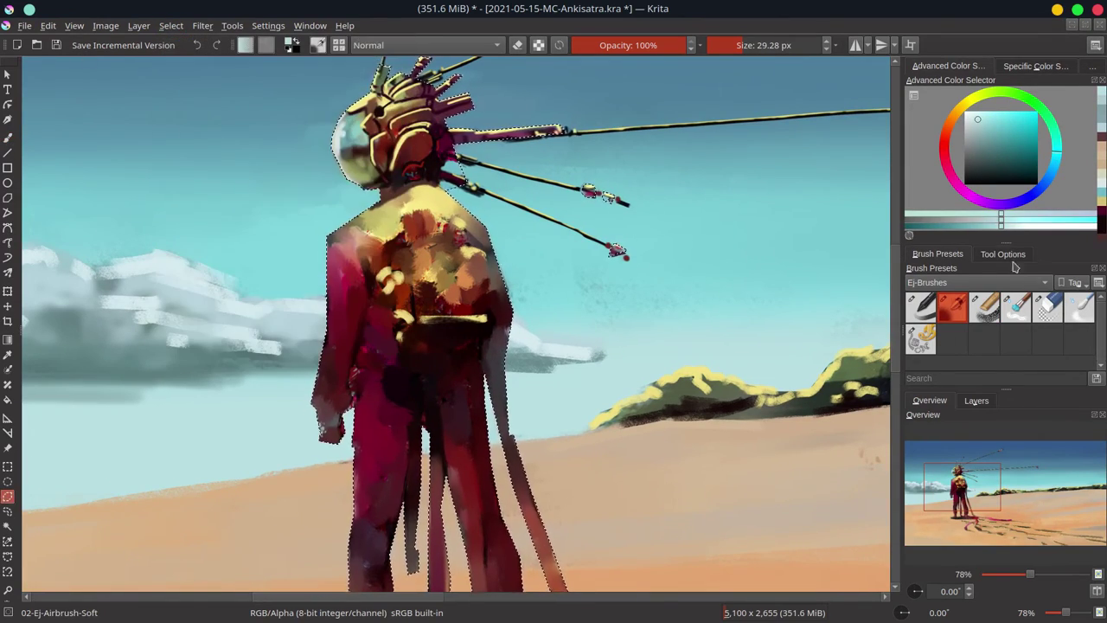
left_click(1003, 253)
left_click(943, 254)
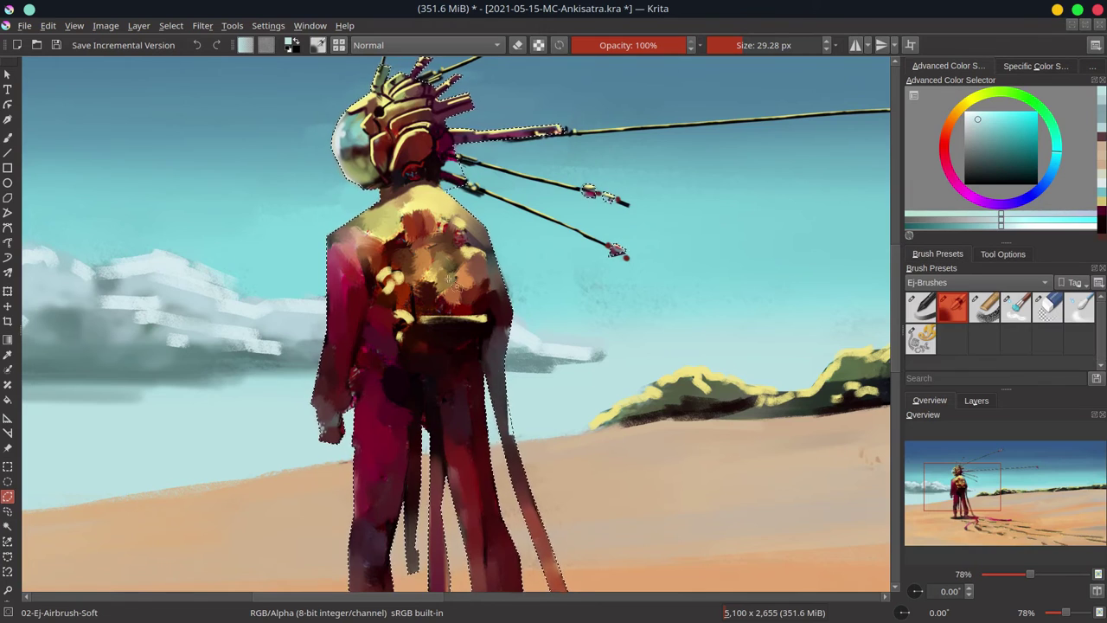
key("b")
Paint dark red, brown and pink strokes across the figure's upper back and backpack.
left_click(381, 233, "ctrl")
mouse_move(361, 226)
left_mouse_down()
mouse_move(495, 251)
mouse_move(500, 268)
left_mouse_up()
mouse_move(406, 230)
left_mouse_down()
mouse_move(502, 259)
mouse_move(466, 242)
left_mouse_up()
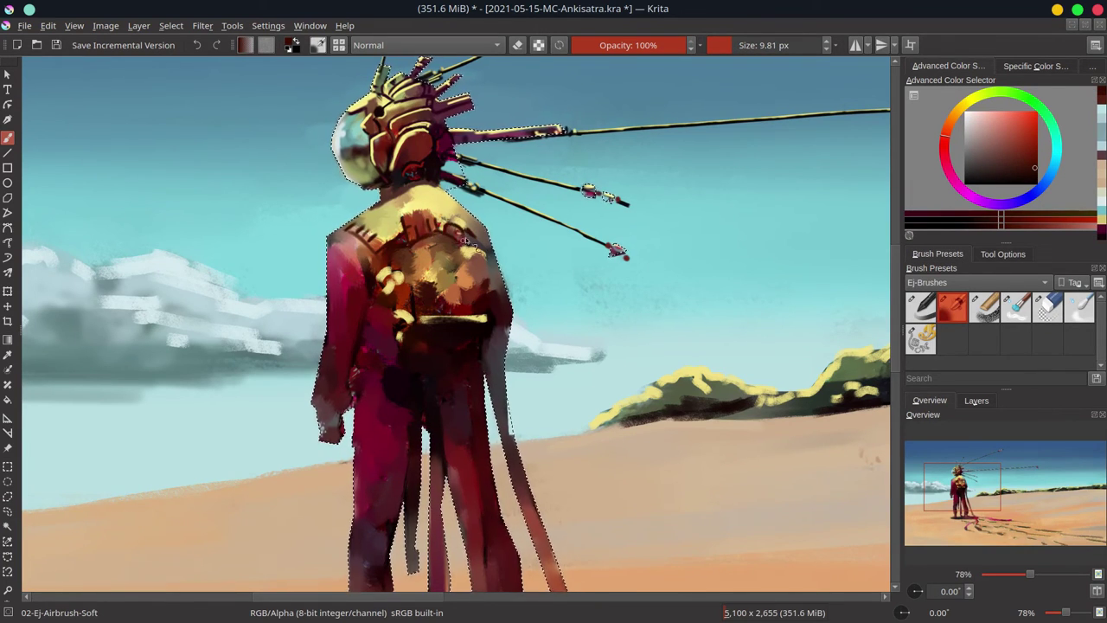
mouse_move(388, 270)
left_mouse_down()
mouse_move(414, 285)
mouse_move(394, 344)
left_mouse_up()
left_click(385, 286, "ctrl")
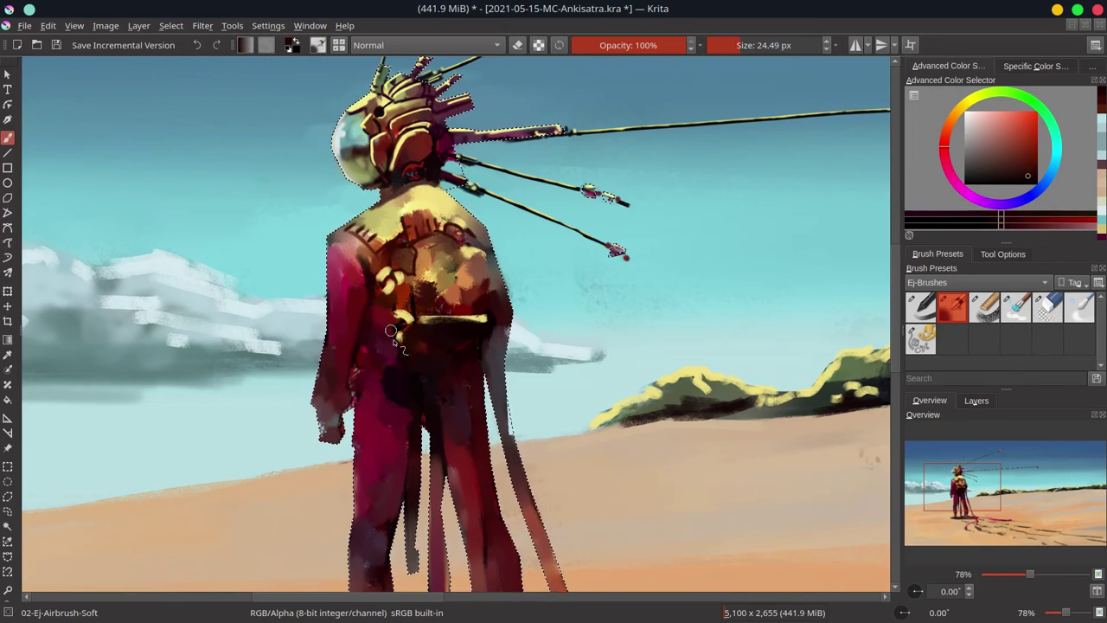
left_click_drag(684, 261, 756, 223)
Try a saturation-reducing blend mode, then return to Normal with a smaller brush.
left_click(424, 45)
left_click(407, 173)
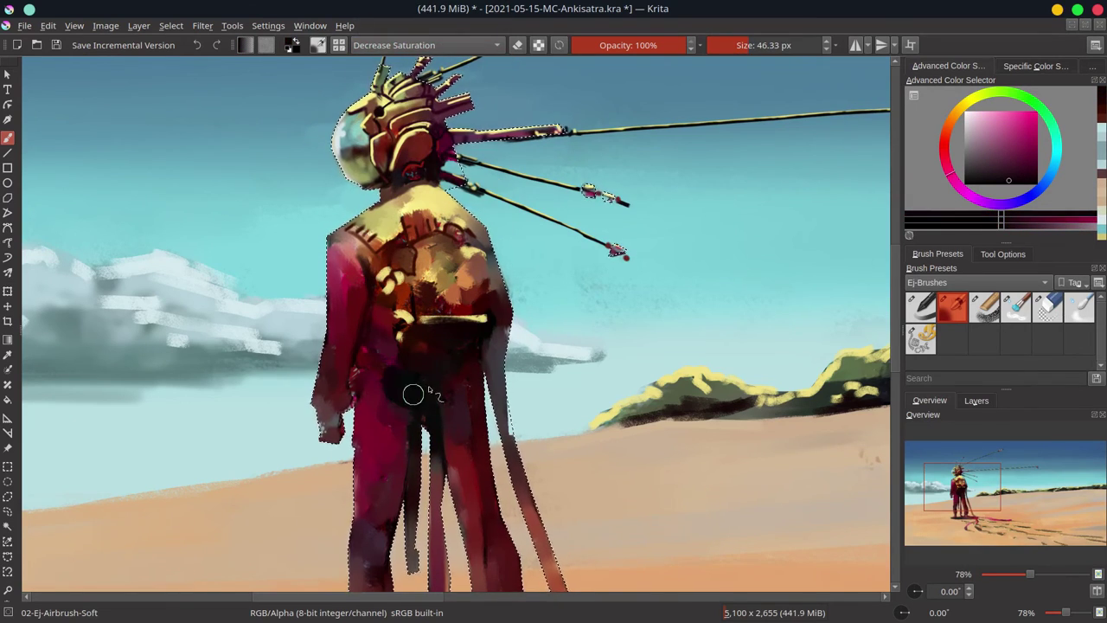
key("alt+shift+n")
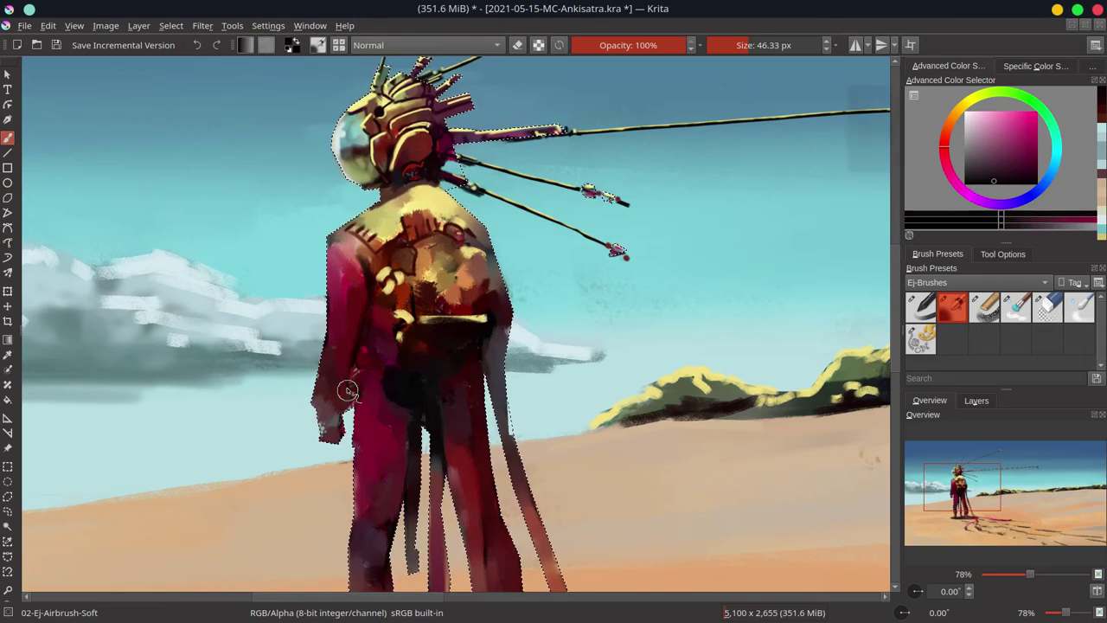
left_click_drag(407, 385, 372, 355)
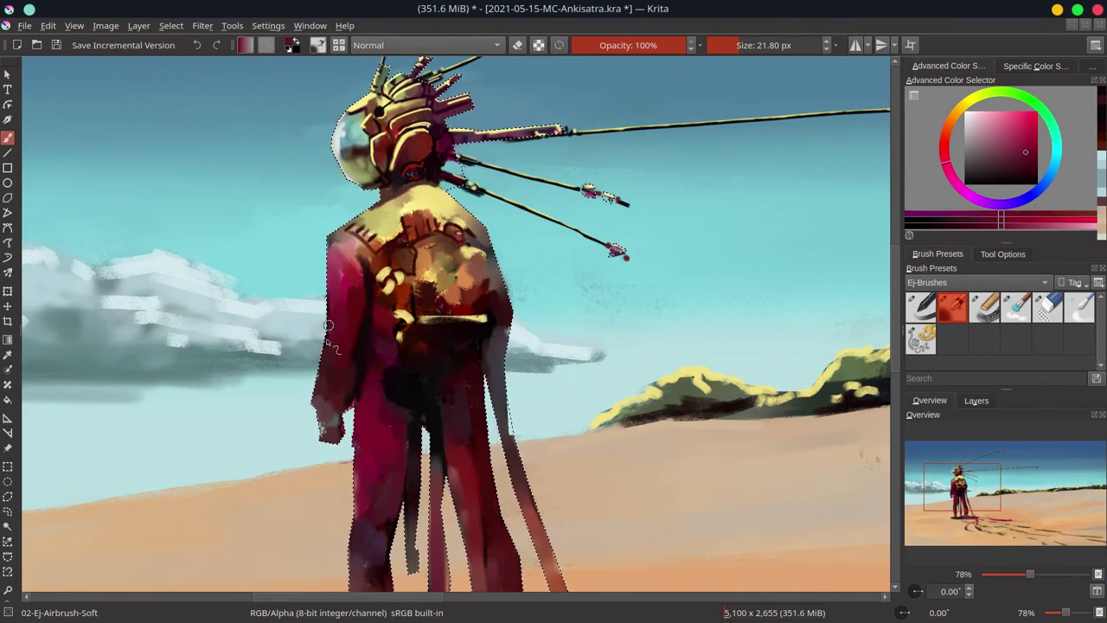
Highlight the left shoulder in yellow, adding magenta and orange-brown strokes on the back.
left_click(364, 223, "ctrl")
left_click_drag(365, 224, 337, 241)
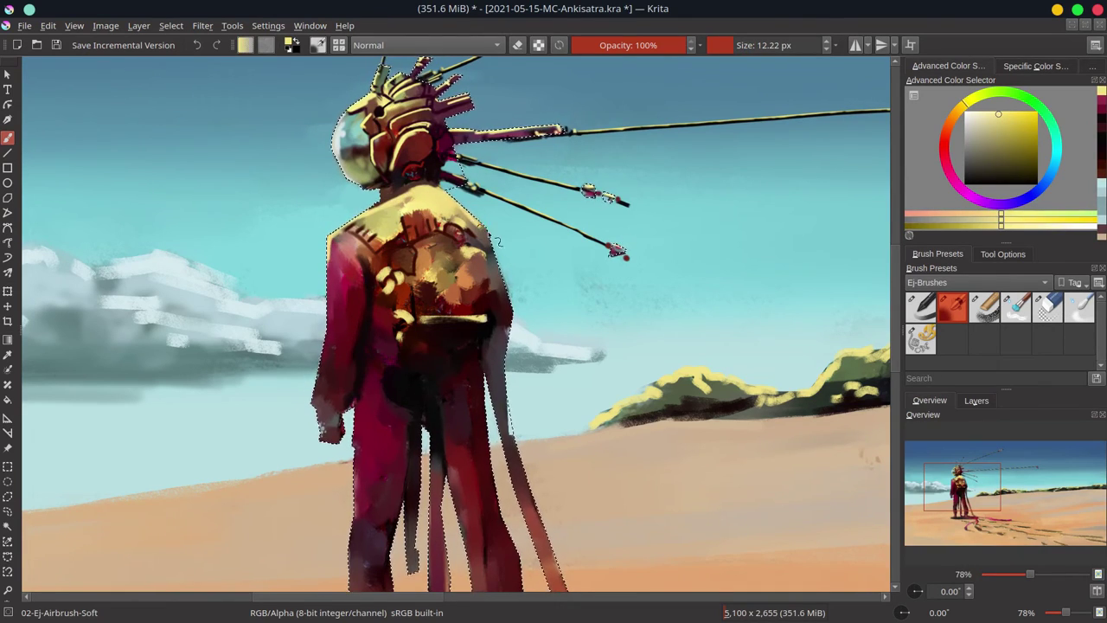
left_click(467, 233, "ctrl")
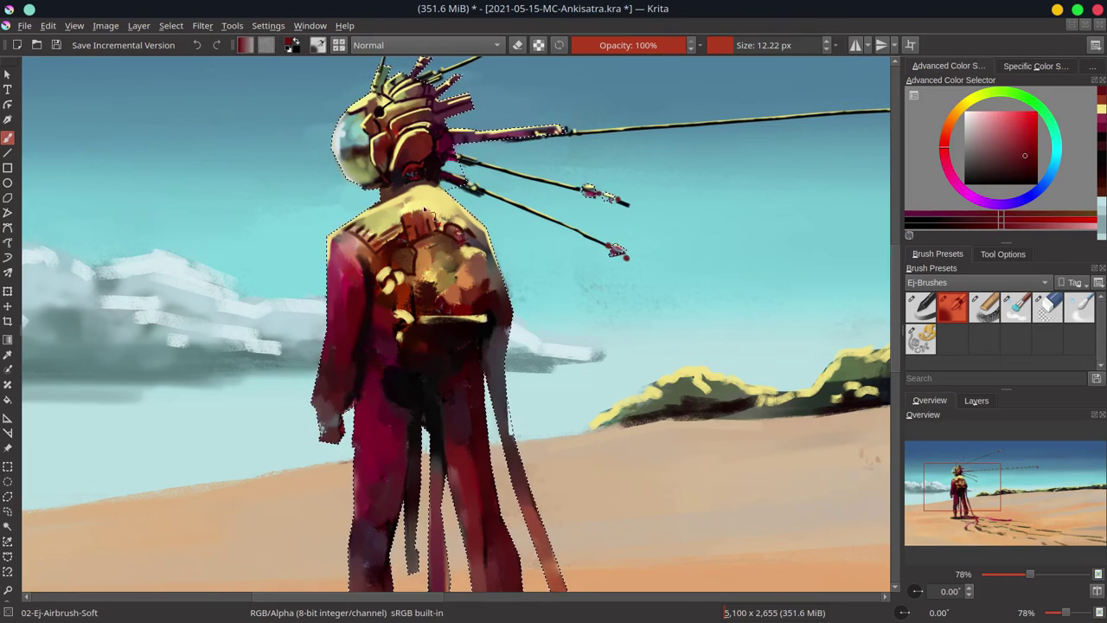
left_click(346, 244, "ctrl")
mouse_move(406, 212)
left_mouse_down()
mouse_move(437, 229)
mouse_move(427, 232)
left_mouse_up()
left_click(420, 225, "ctrl")
left_click(372, 230, "ctrl")
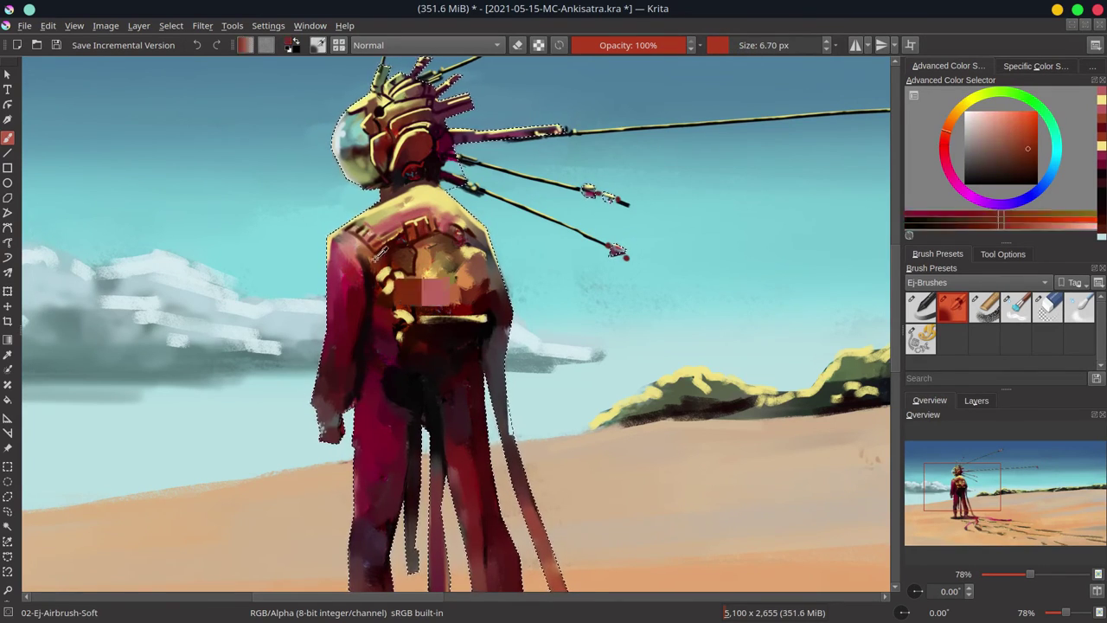
left_click_drag(398, 277, 442, 298)
Brighten the backpack with light yellow and add a dark red stroke down the back.
left_click(415, 259, "ctrl")
left_click_drag(459, 229, 424, 238)
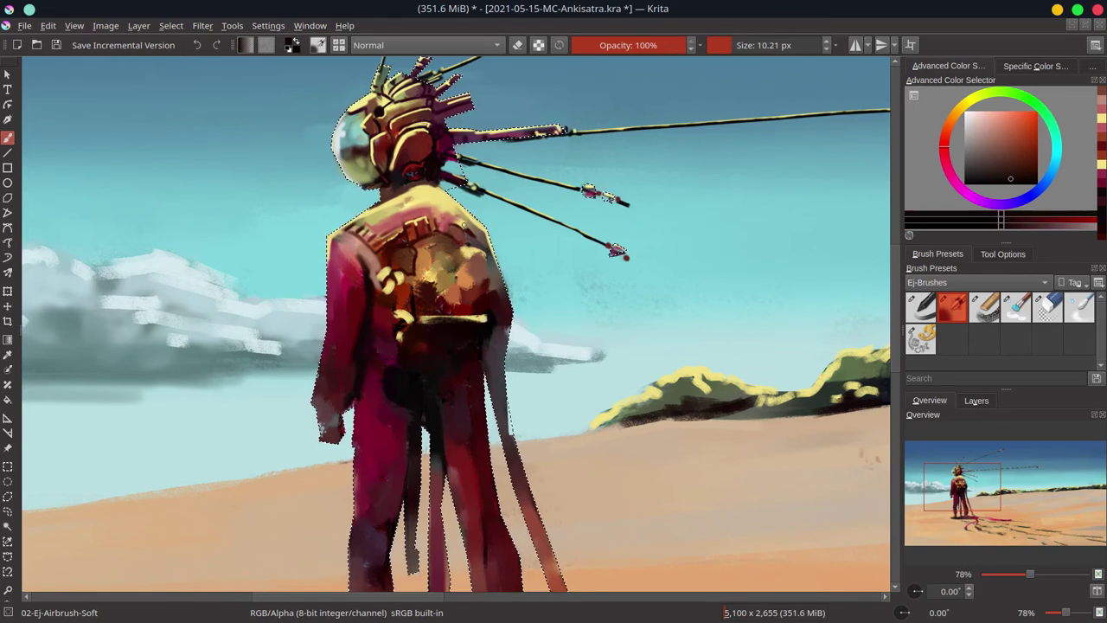
left_click(475, 241, "ctrl")
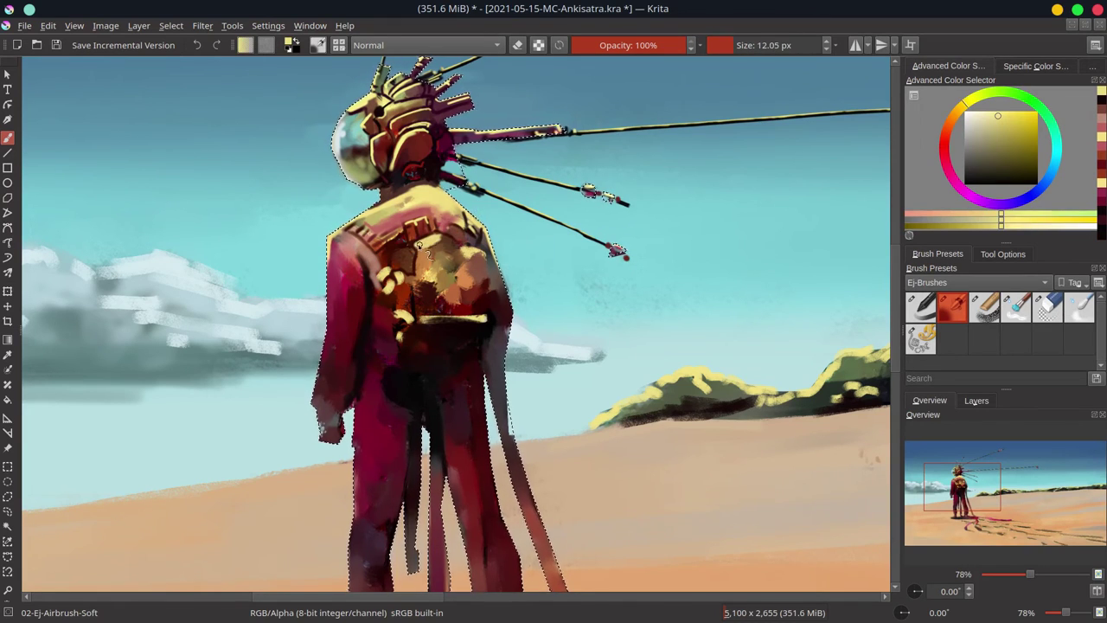
left_click_drag(448, 245, 454, 259)
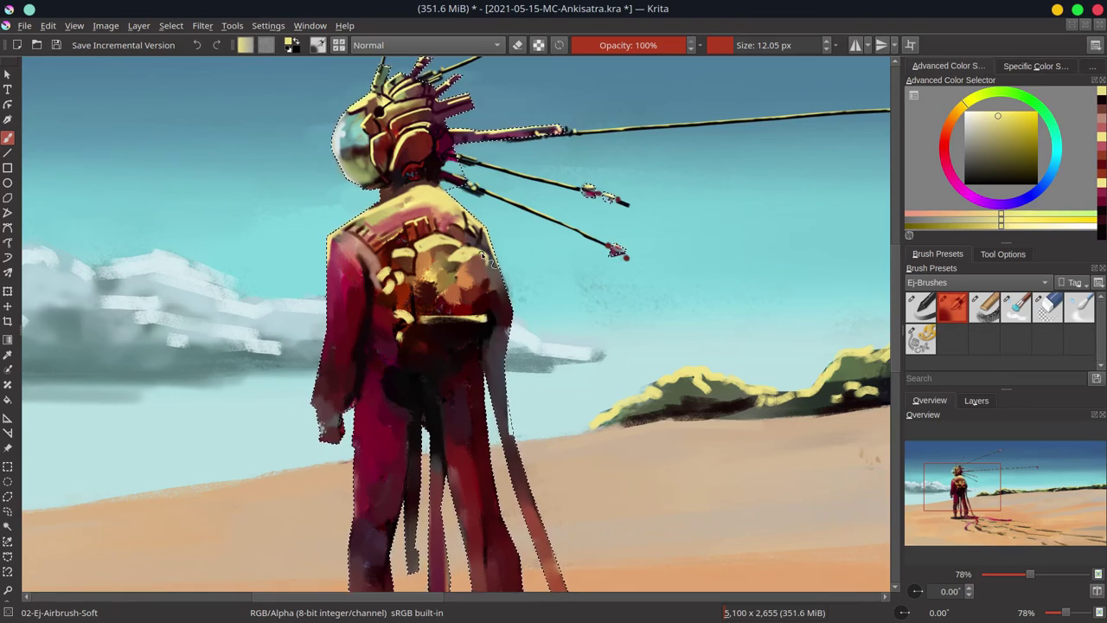
left_click(452, 259, "ctrl")
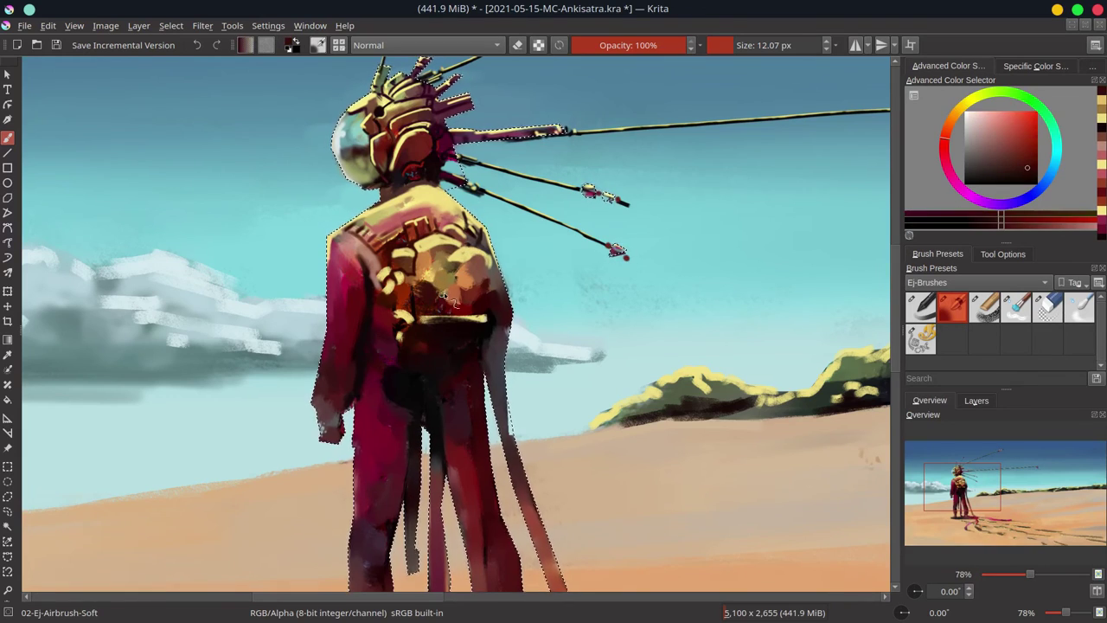
left_click_drag(449, 303, 448, 251)
Mute desktop notifications for a set time.
left_click(798, 15)
left_click(669, 15)
left_click(588, 54)
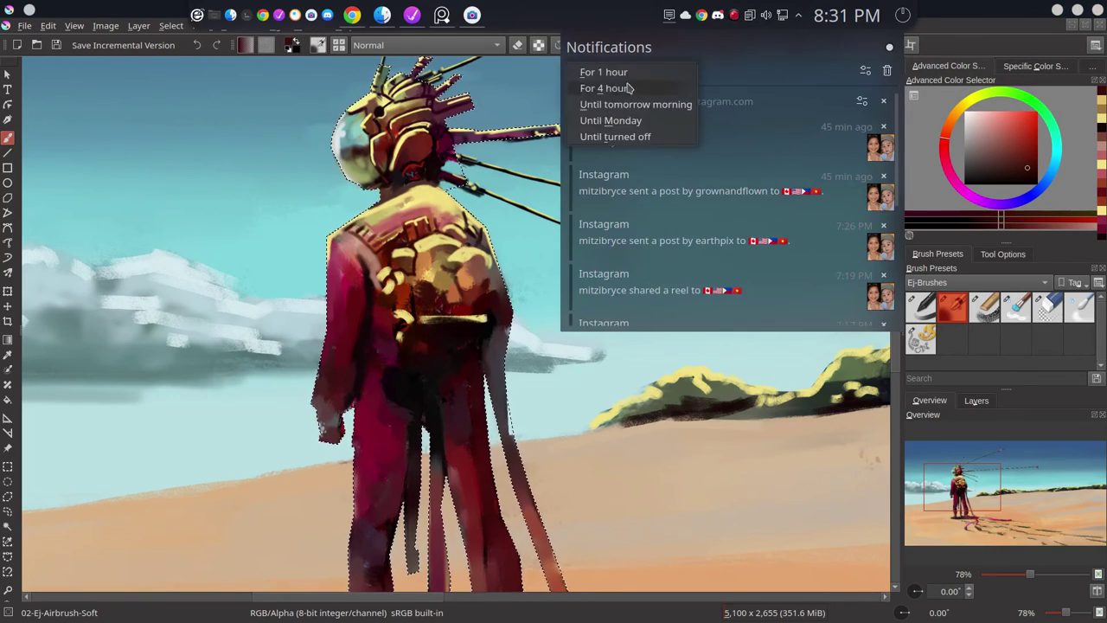
left_click(579, 136)
Sample darker and brighter reds and a light yellow from the figure.
left_click(355, 402, "ctrl")
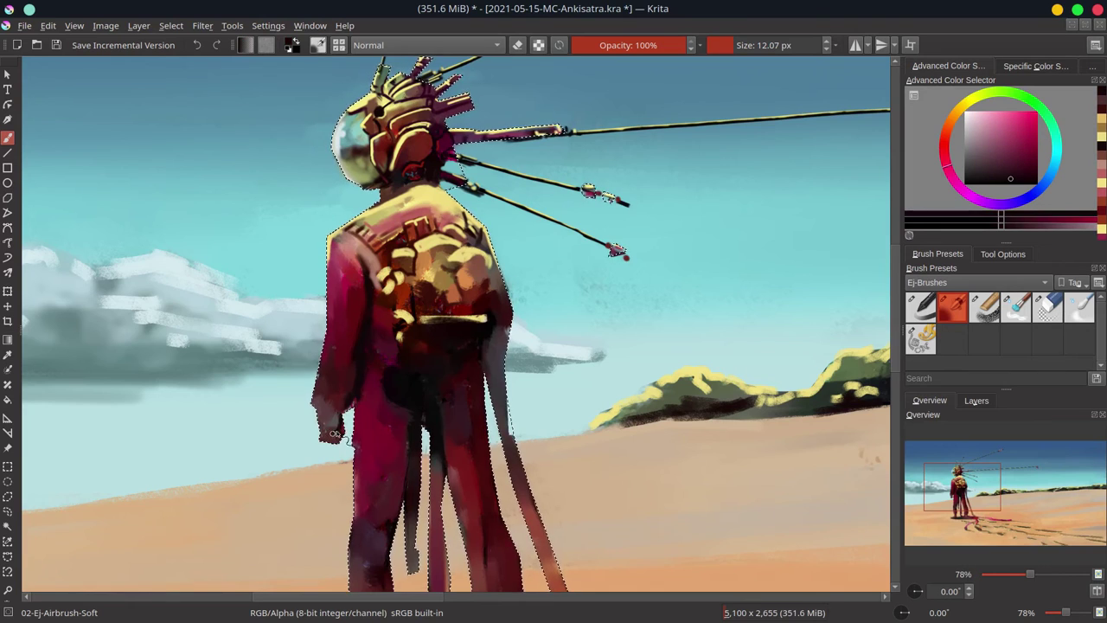
left_click(411, 386, "ctrl")
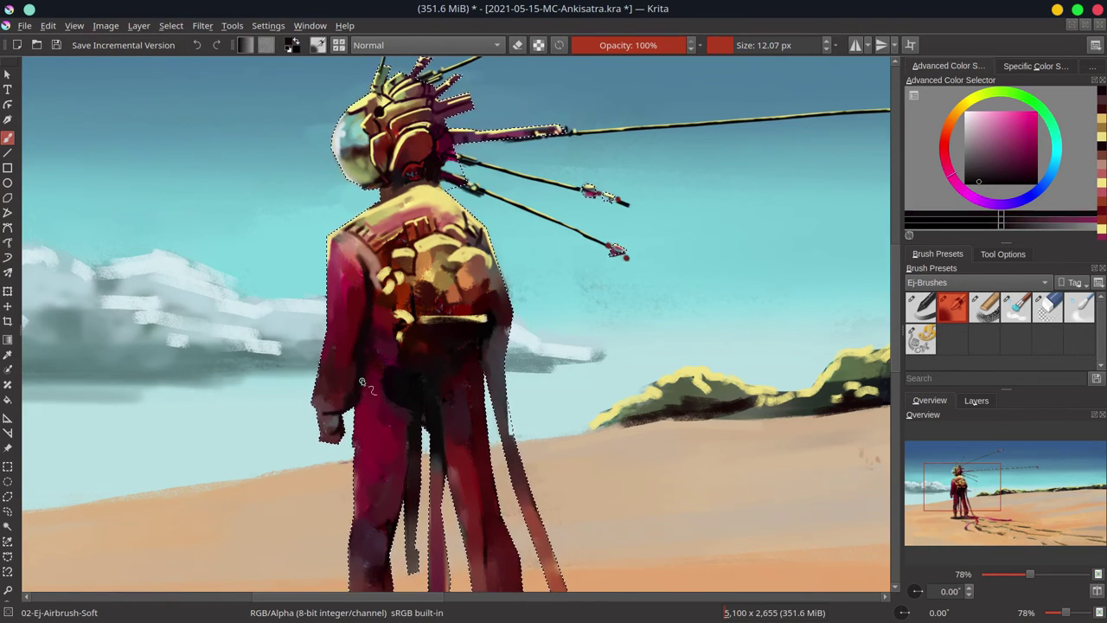
left_click(406, 316, "ctrl")
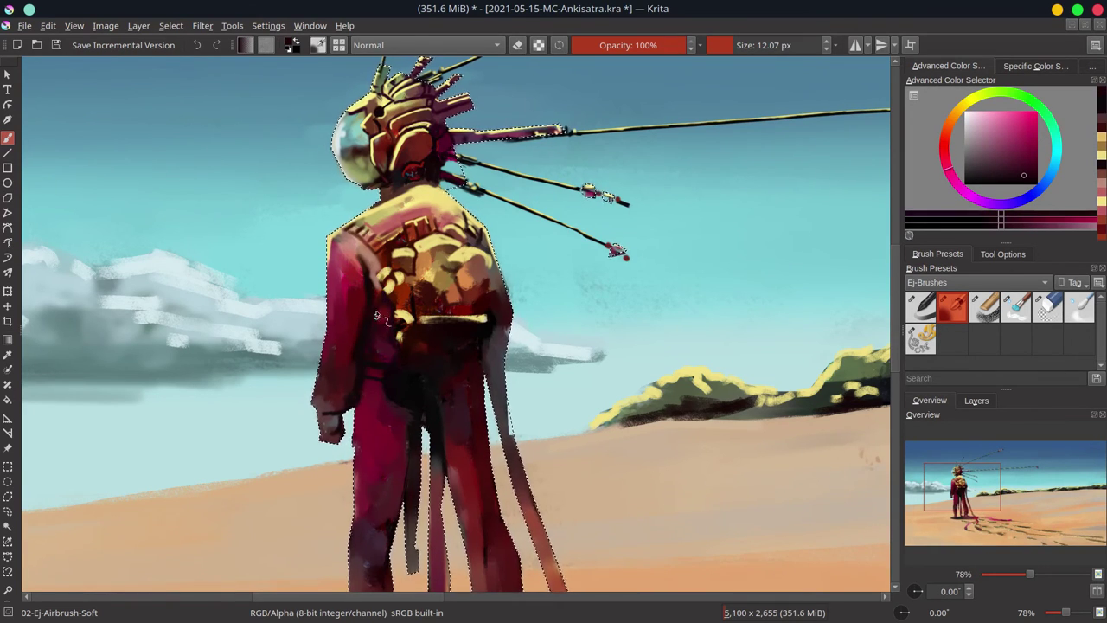
left_click(373, 260, "ctrl")
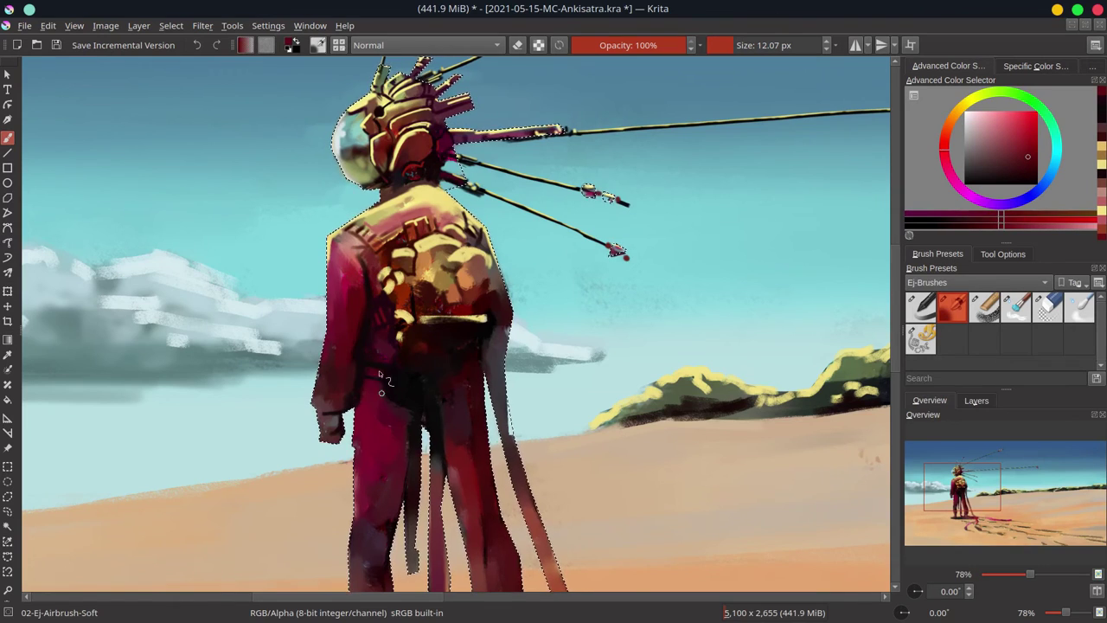
left_click(432, 279, "ctrl")
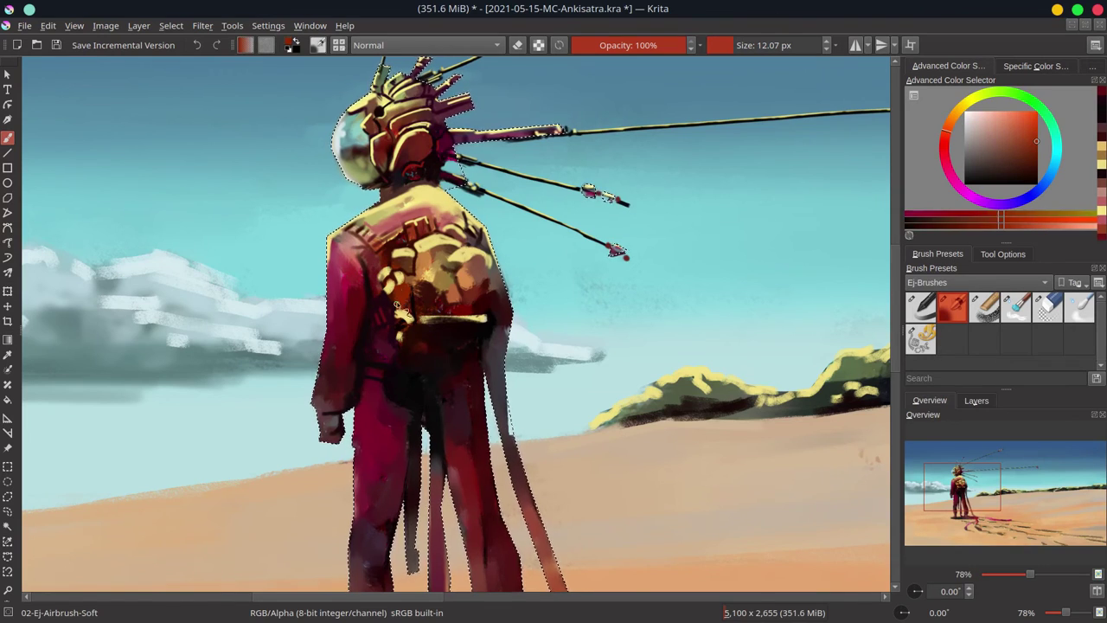
Paint red down the backpack's right strap.
left_click(450, 270, "ctrl")
left_click(462, 298, "ctrl")
left_click(477, 290, "ctrl")
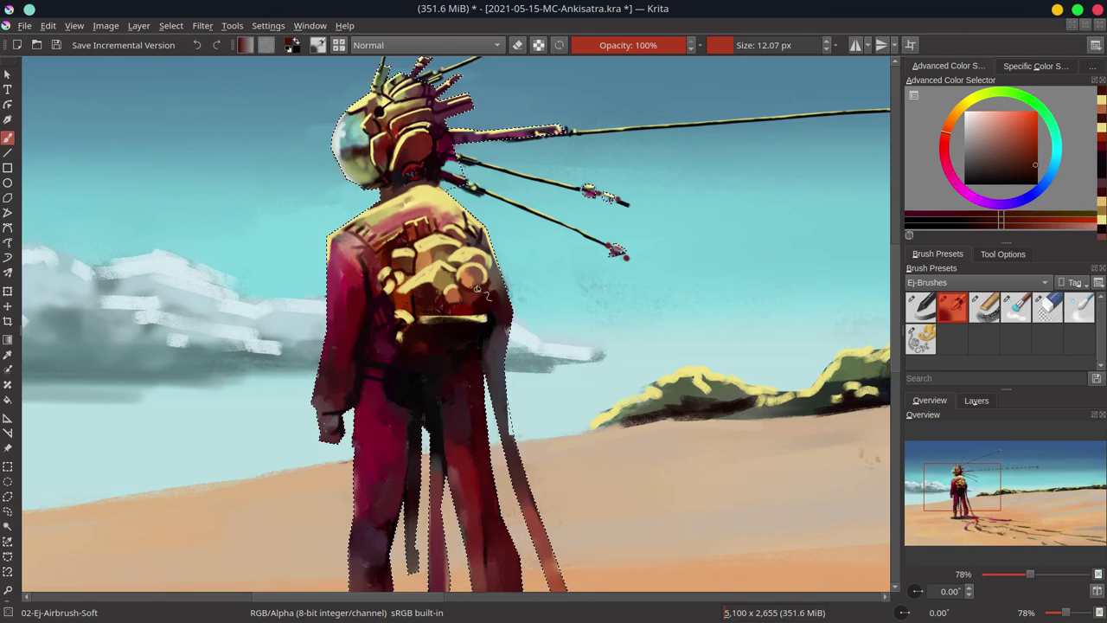
left_click(460, 322, "ctrl")
left_click(491, 296, "ctrl")
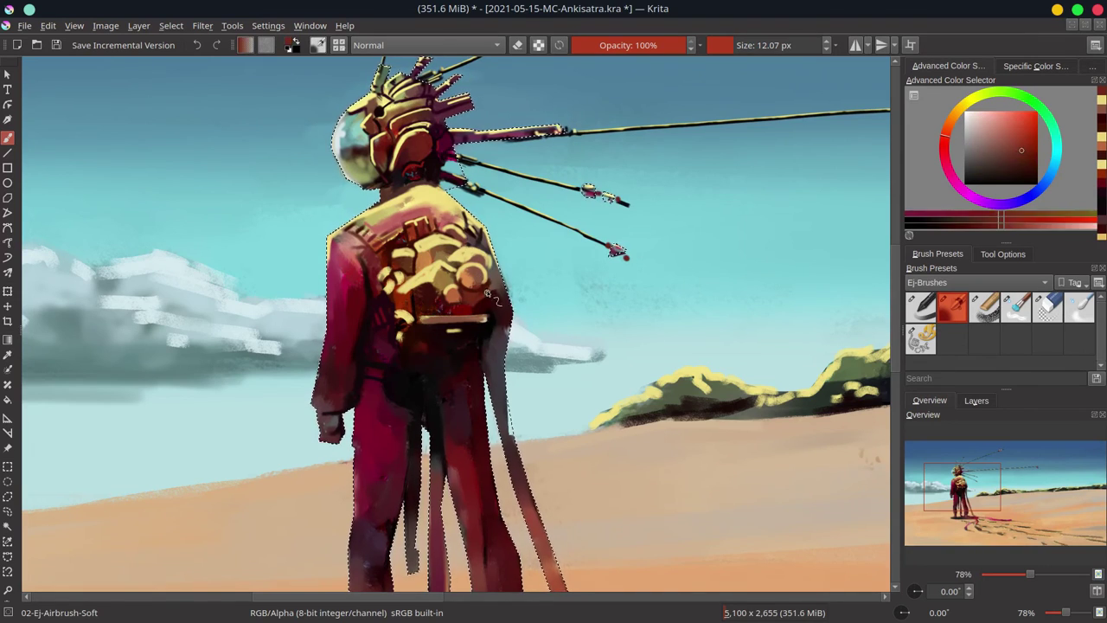
left_click(482, 335, "ctrl")
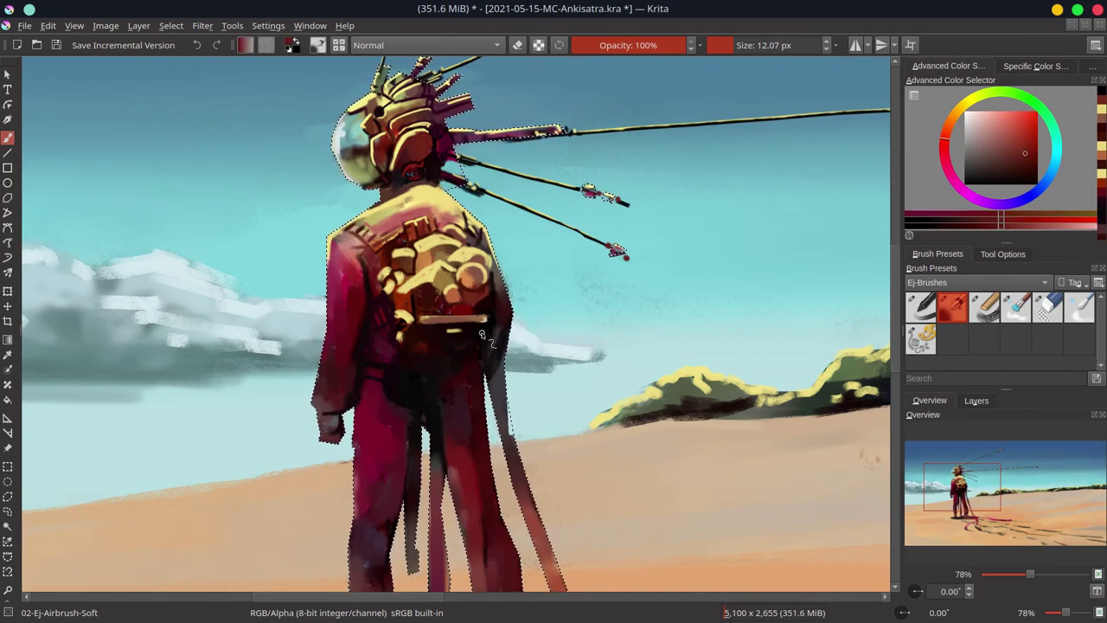
left_click_drag(482, 335, 513, 441)
Pick a pinkish shade with a larger brush, zoom out and save.
left_click(482, 334, "ctrl")
left_click(421, 403, "ctrl")
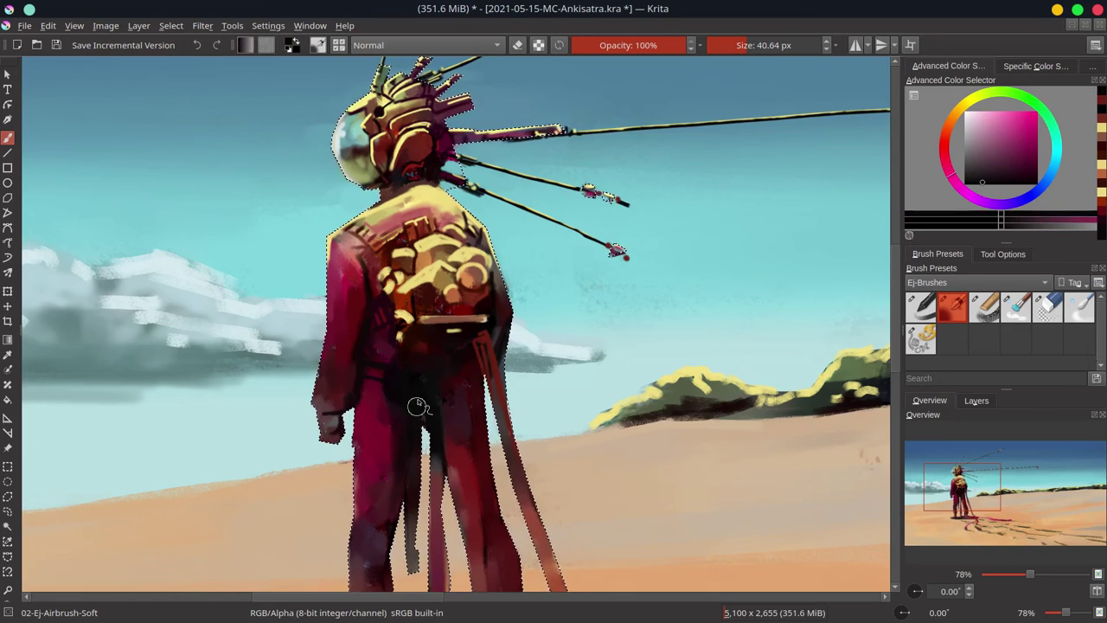
left_click(460, 354, "ctrl")
left_click(461, 385, "ctrl")
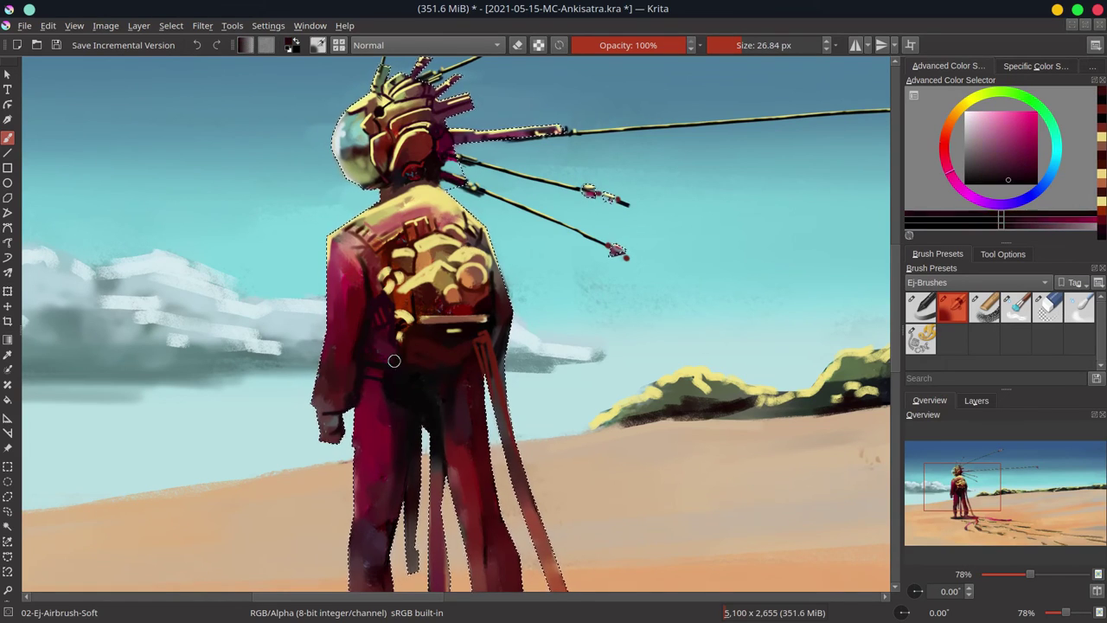
left_click(462, 365, "ctrl")
left_click(452, 396, "ctrl")
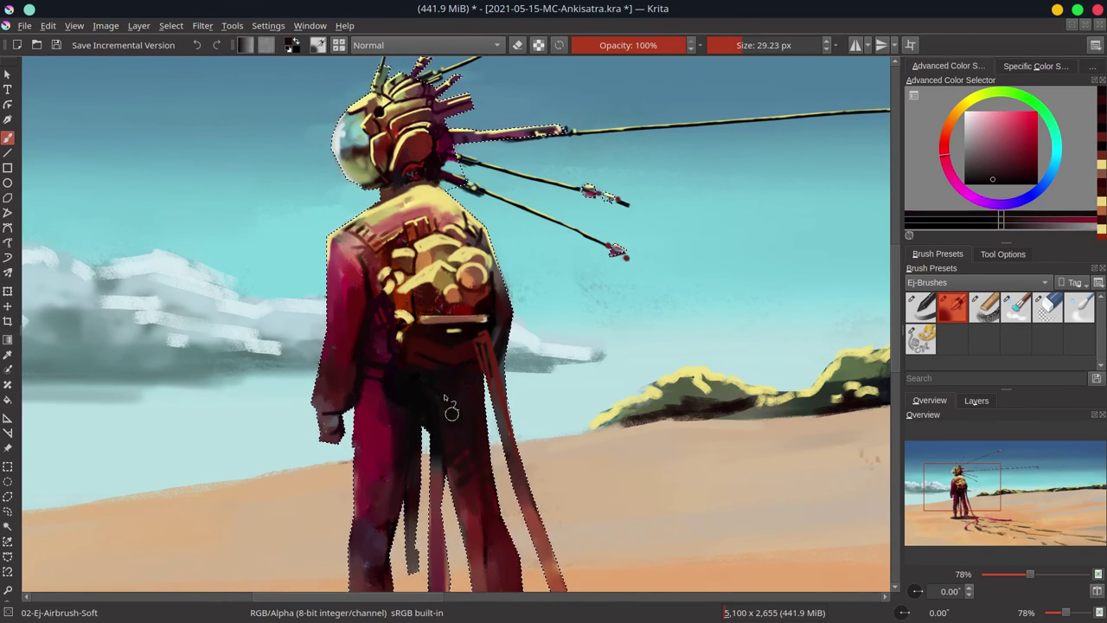
left_click(376, 388, "ctrl")
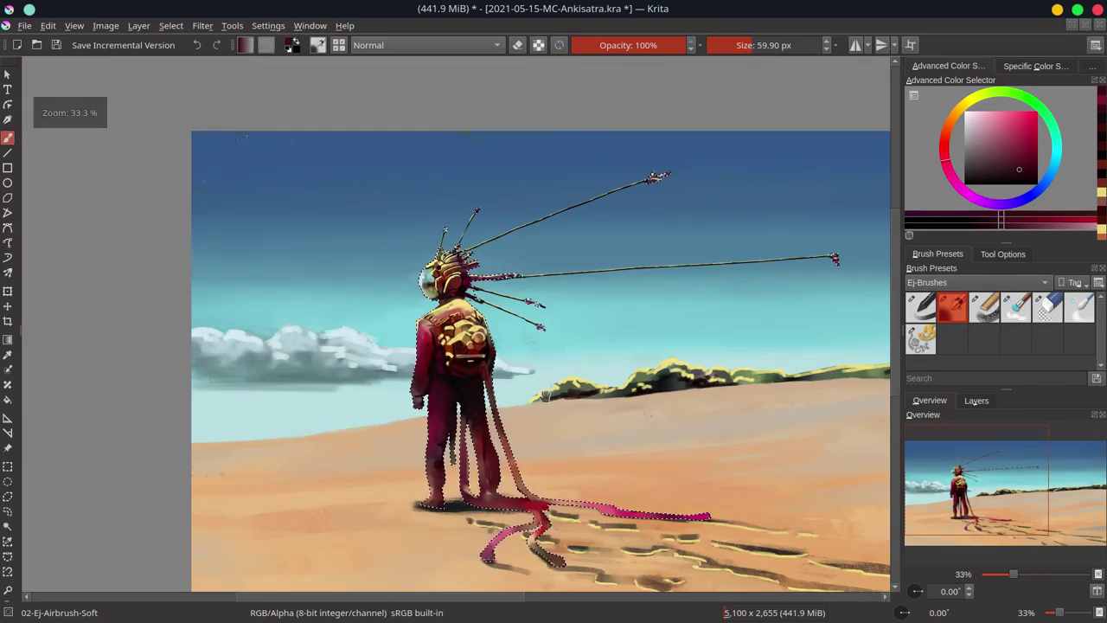
key("minus")
key("minus")
key("minus")
key("ctrl+s")
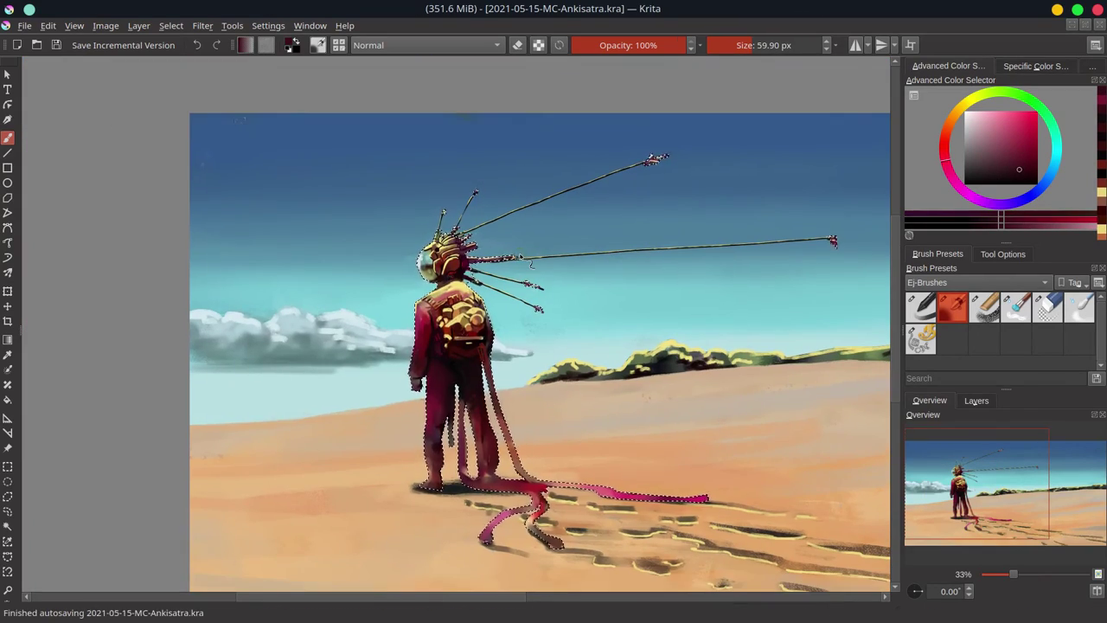
Paint dark red shading around the figure's feet.
left_click_drag(532, 415, 490, 379)
left_click(389, 484, "ctrl")
left_click_drag(380, 478, 391, 512)
left_click_drag(502, 481, 518, 505)
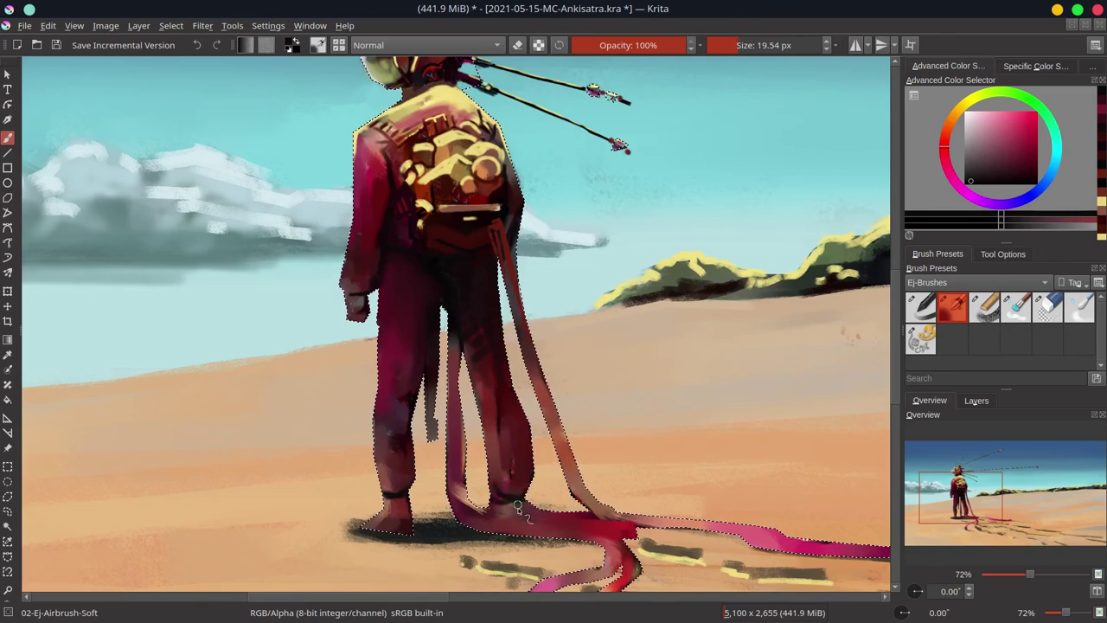
left_click(500, 512, "ctrl")
left_click(8, 496)
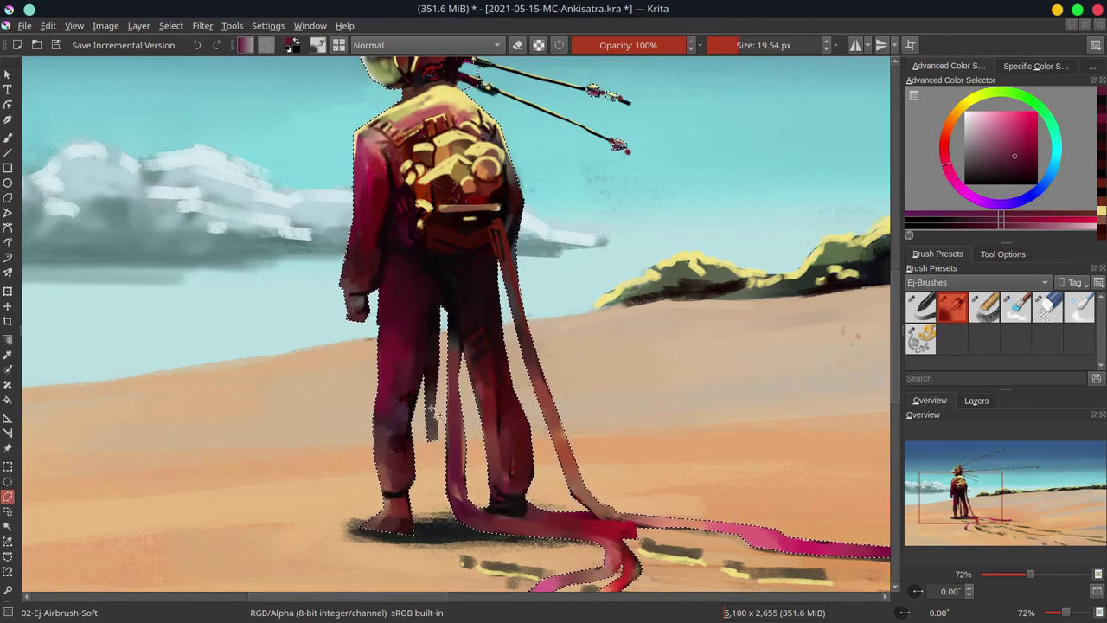
key("b")
Pick a light sand-orange for the dunes and save the painting.
left_click(465, 454, "ctrl")
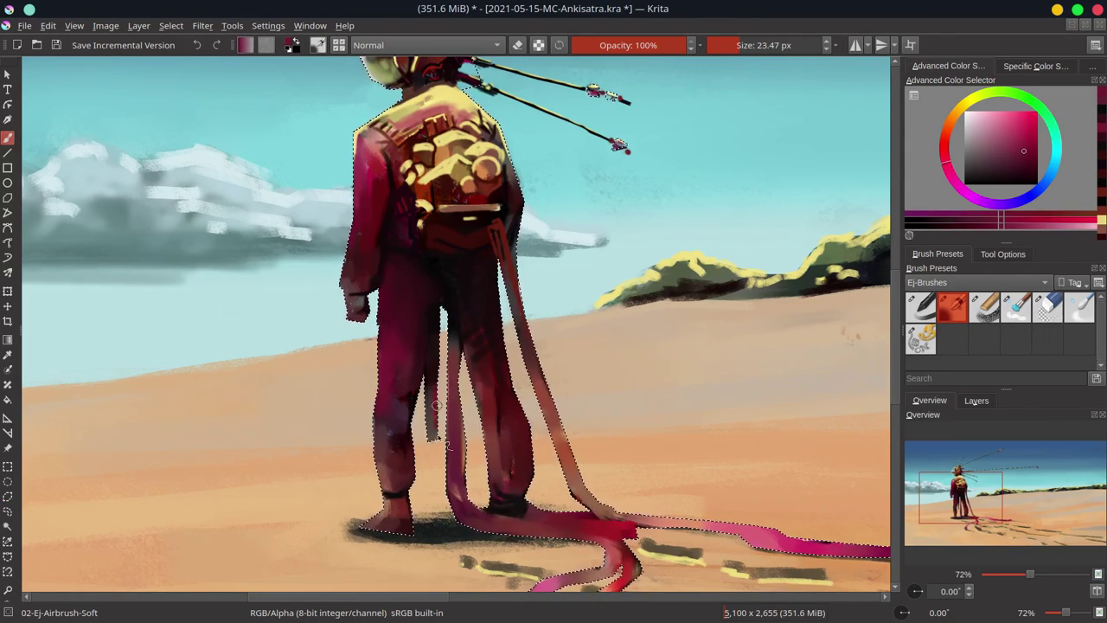
key("bracketleft")
left_click(467, 450, "ctrl")
key("bracketright")
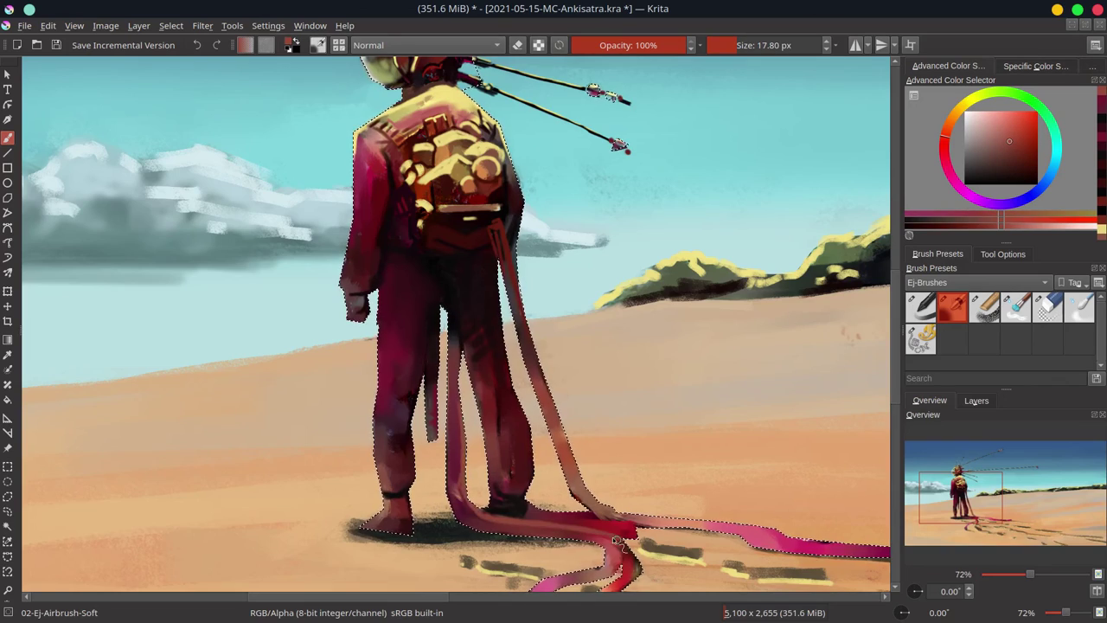
left_click(597, 447, "ctrl")
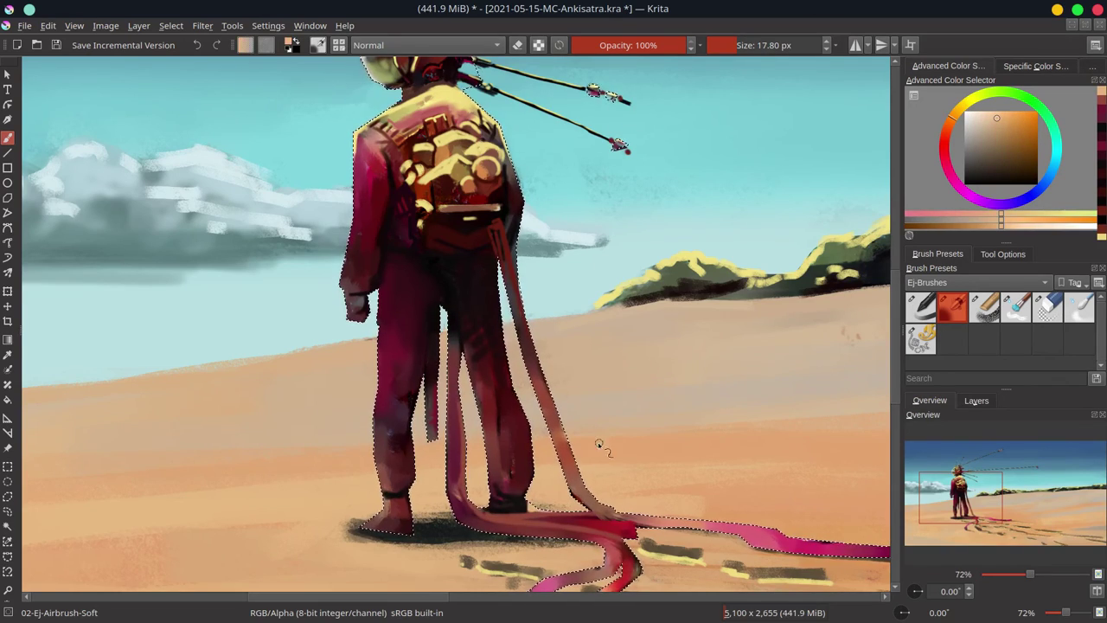
left_click(164, 26)
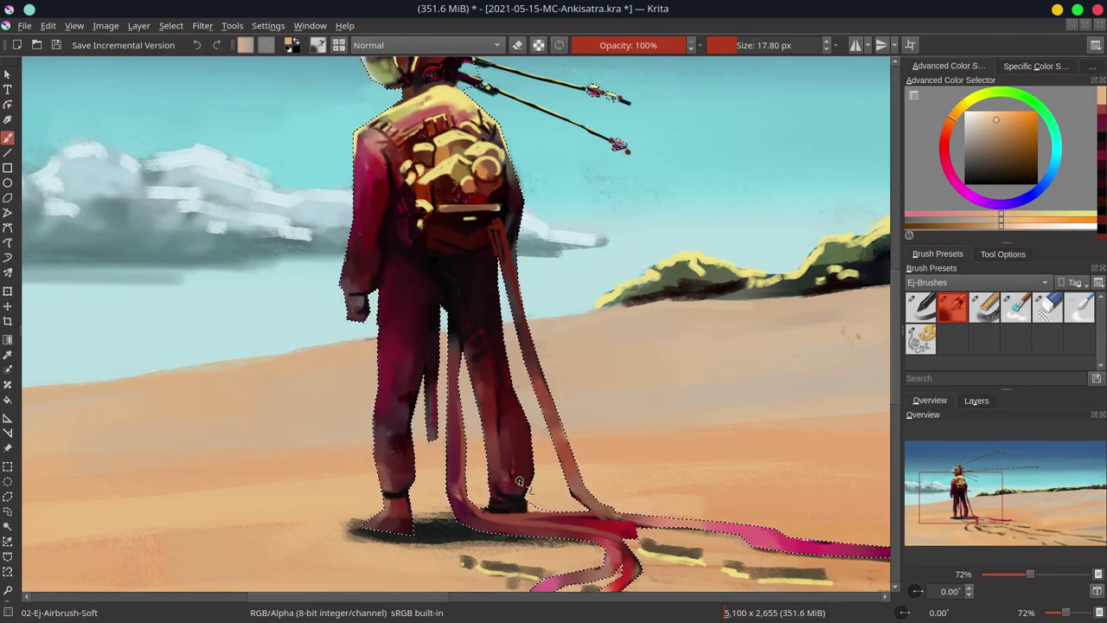
key("ctrl+s")
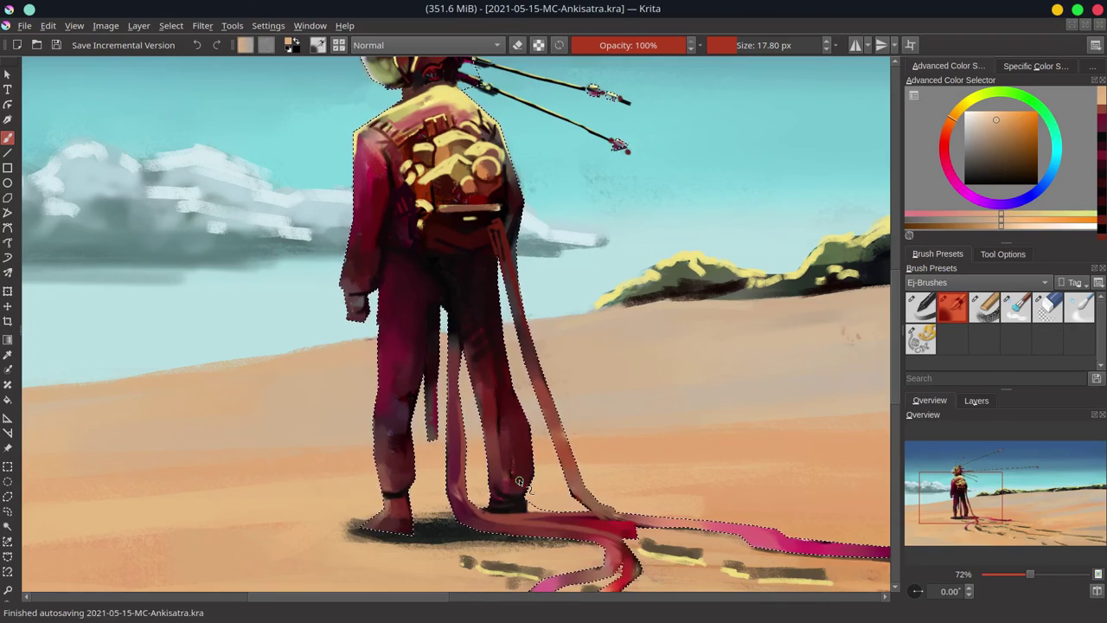
scroll(606, 407, "down", 3)
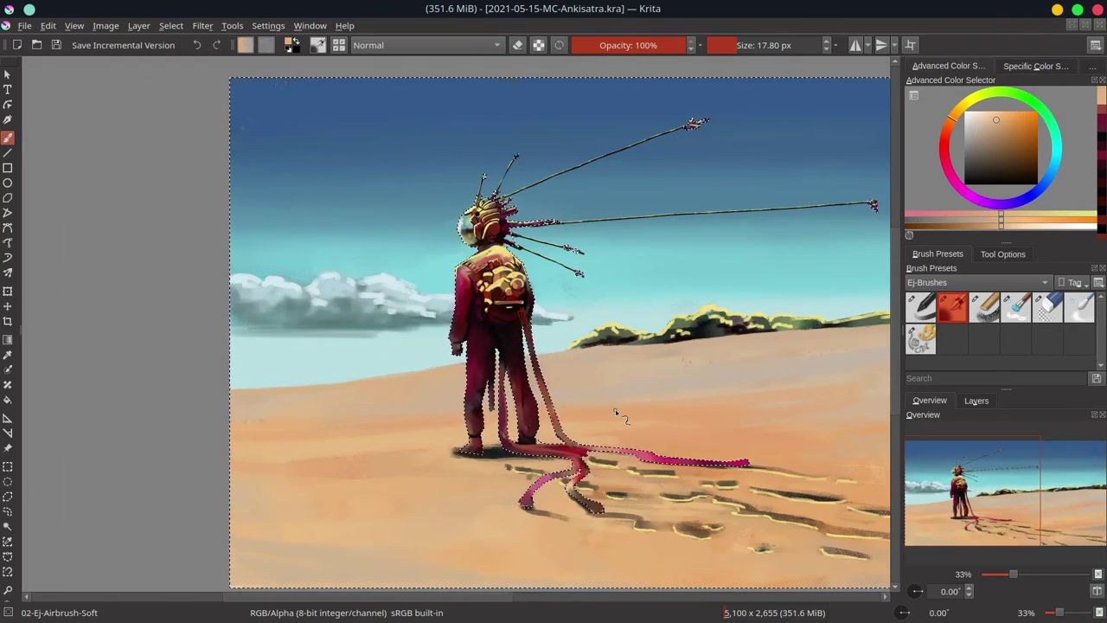
Paint a light stroke down the leg and darken the pink ribbon's far tail.
scroll(485, 329, "up", 2)
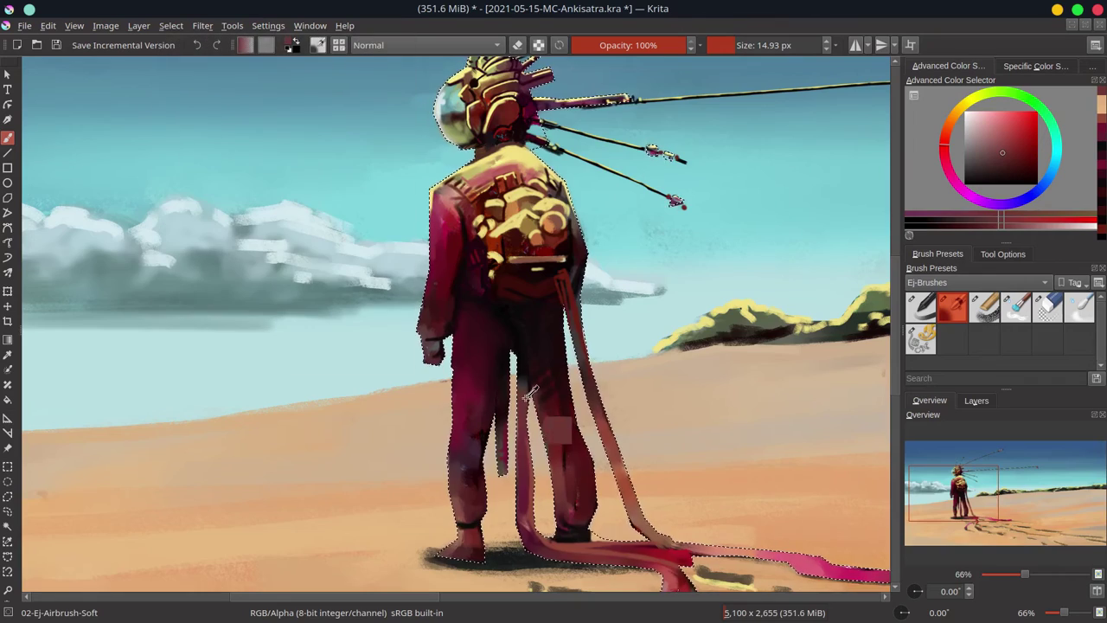
left_click_drag(524, 301, 508, 381)
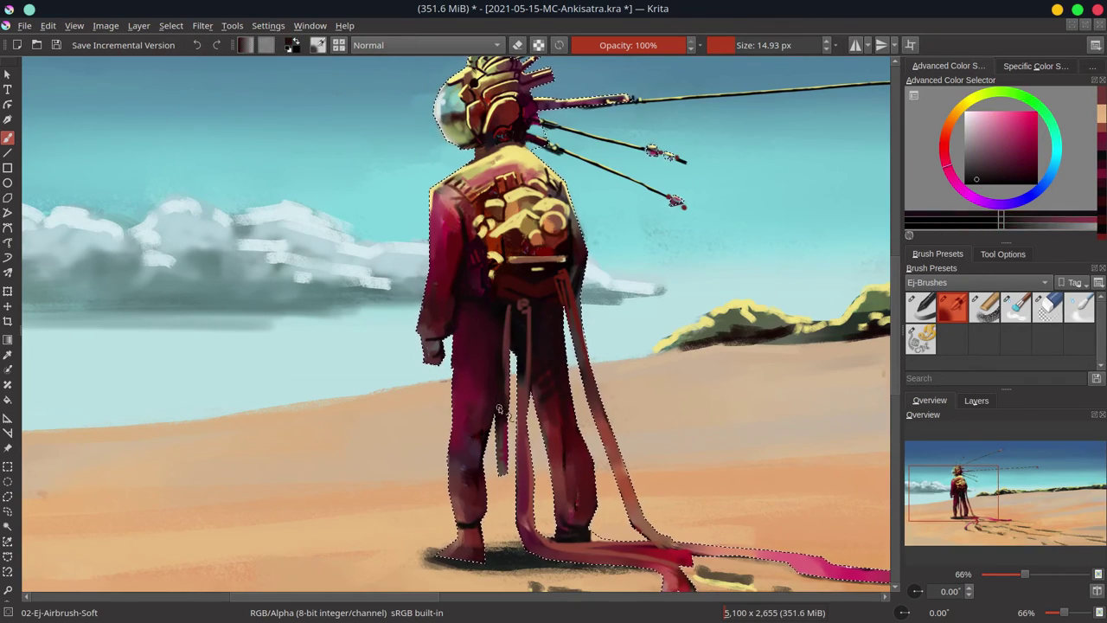
scroll(536, 347, "down", 3)
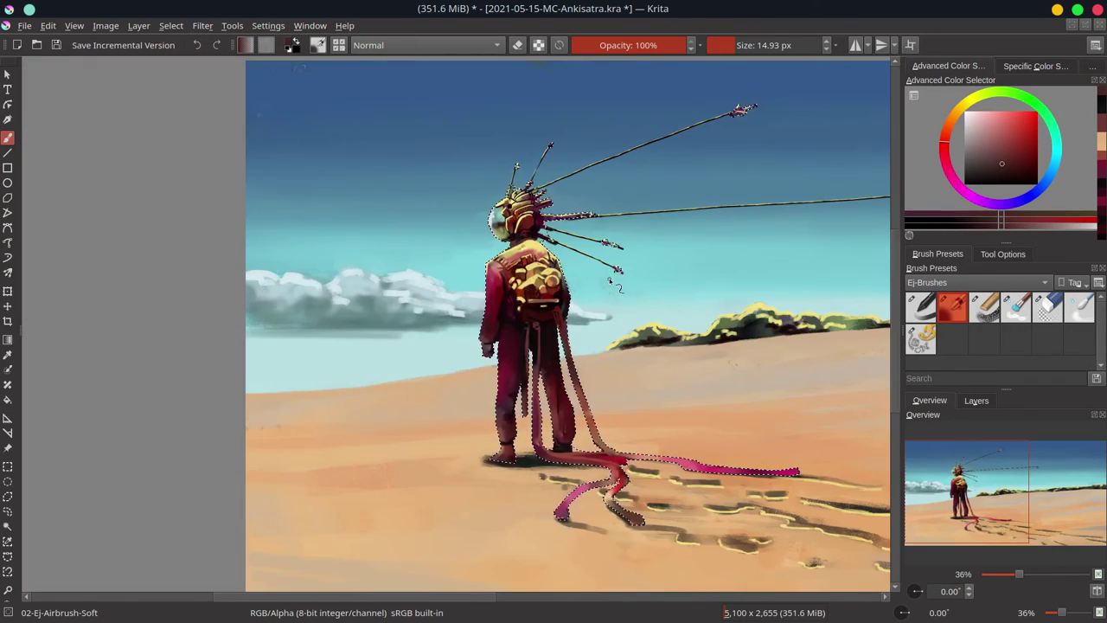
key("bracketright")
left_click(571, 467, "ctrl")
key("bracketleft")
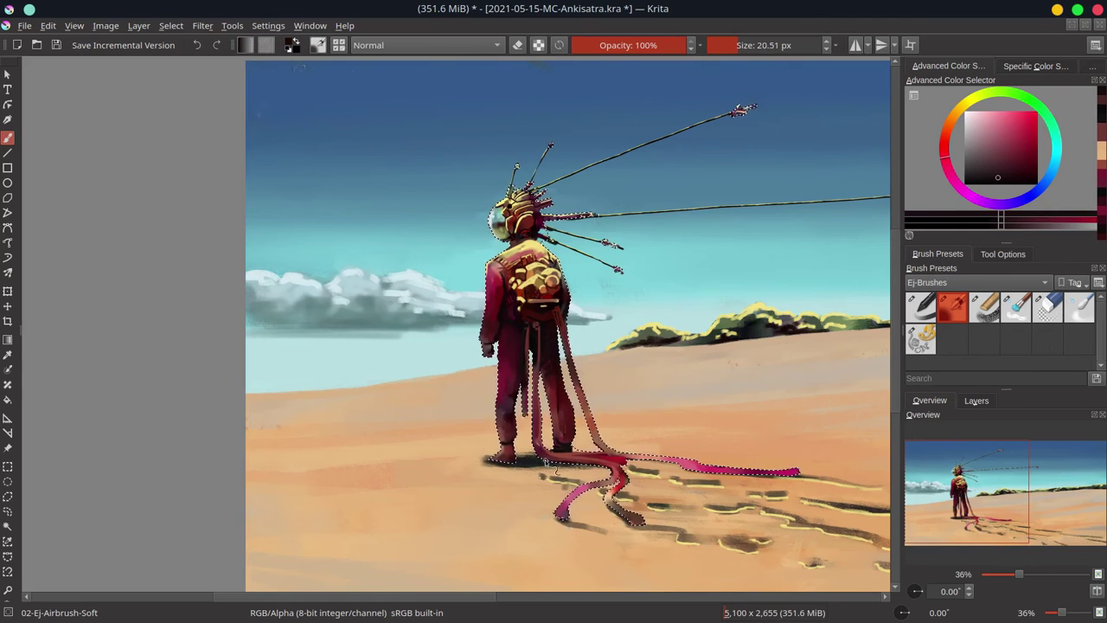
key("bracketright")
key("bracketright")
key("bracketright")
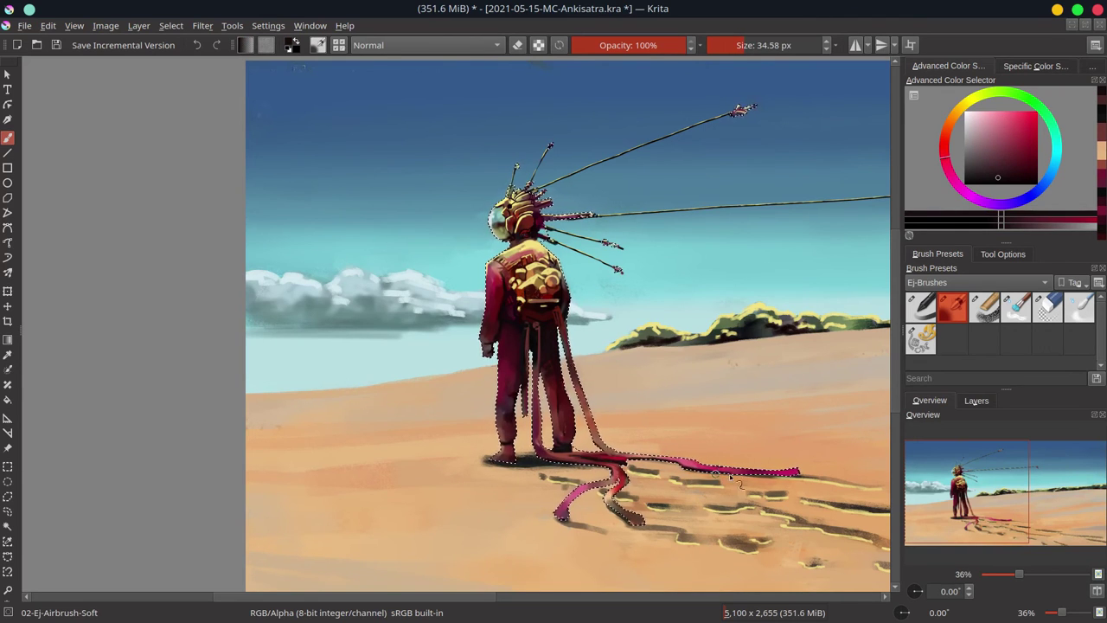
left_click_drag(645, 521, 566, 517)
key("bracketleft")
key("bracketleft")
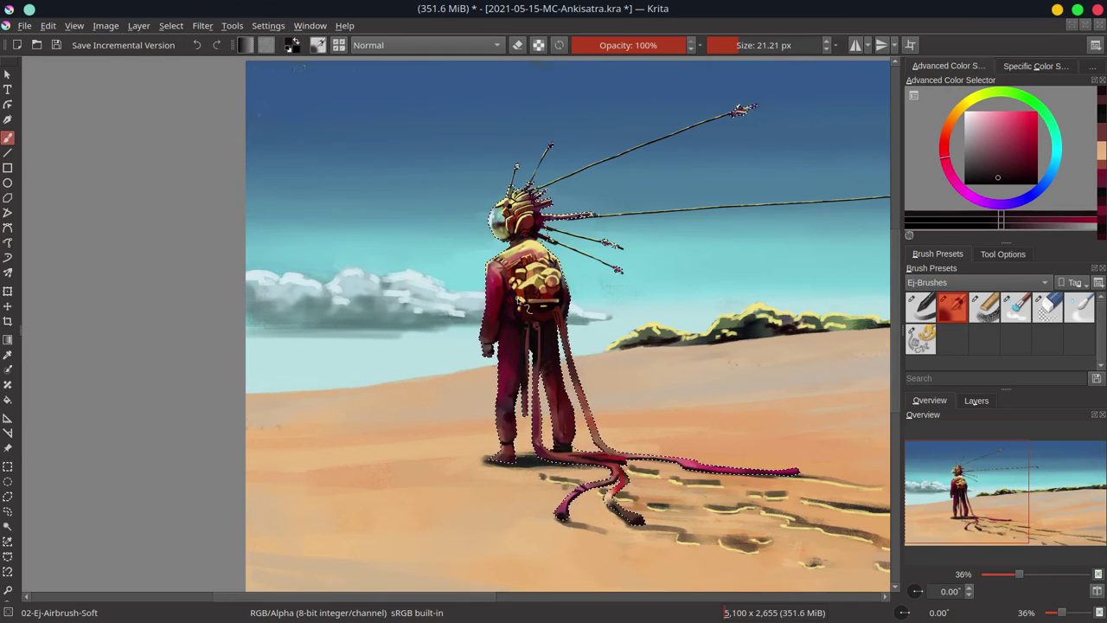
Add pale yellow highlights along the hose by the feet and the lower hose.
left_click(563, 285, "ctrl")
scroll(844, 501, "up", 2)
key("bracketleft")
key("bracketleft")
key("bracketleft")
key("bracketright")
key("bracketright")
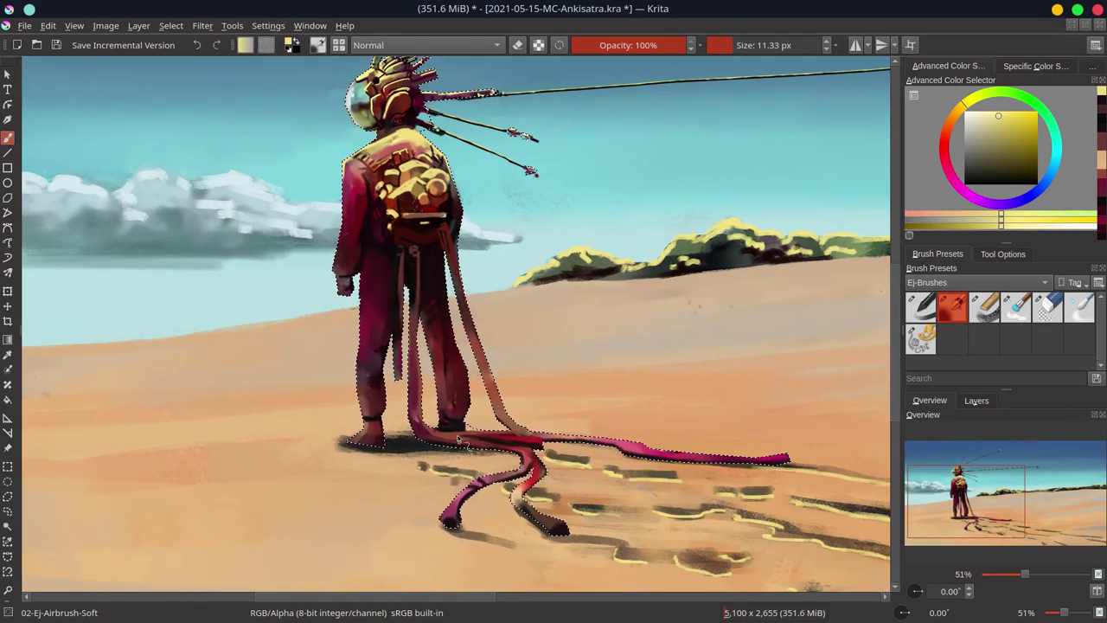
left_click_drag(429, 437, 495, 443)
key("bracketleft")
key("bracketleft")
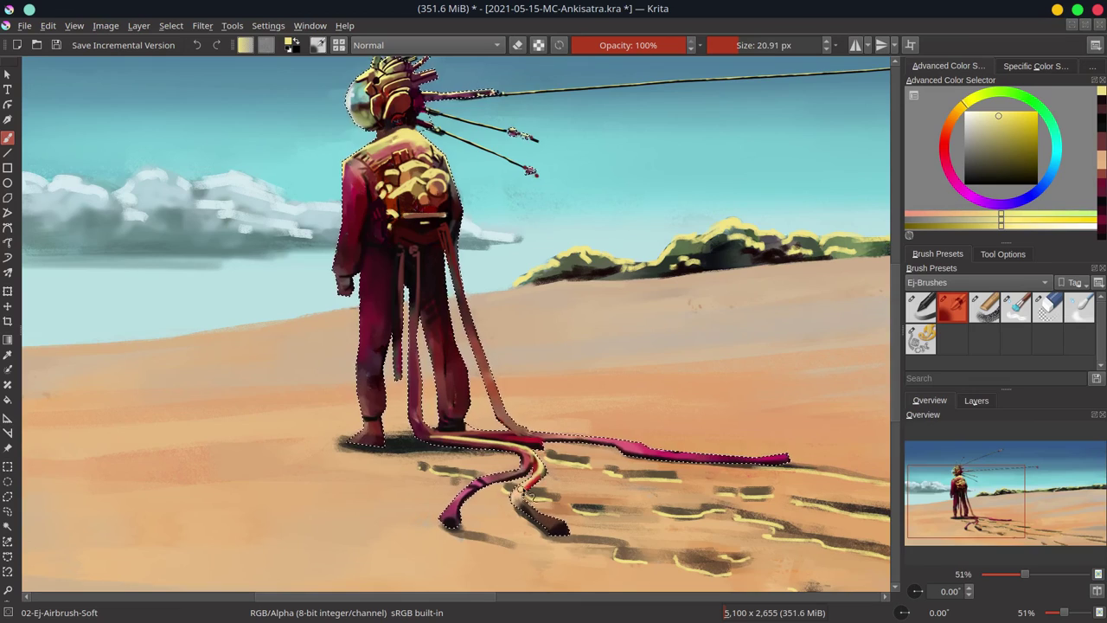
left_click_drag(524, 480, 571, 528)
Highlight the left hose and the long right hose in pale yellow, then save.
key("bracketright")
key("bracketright")
left_click_drag(445, 519, 506, 477)
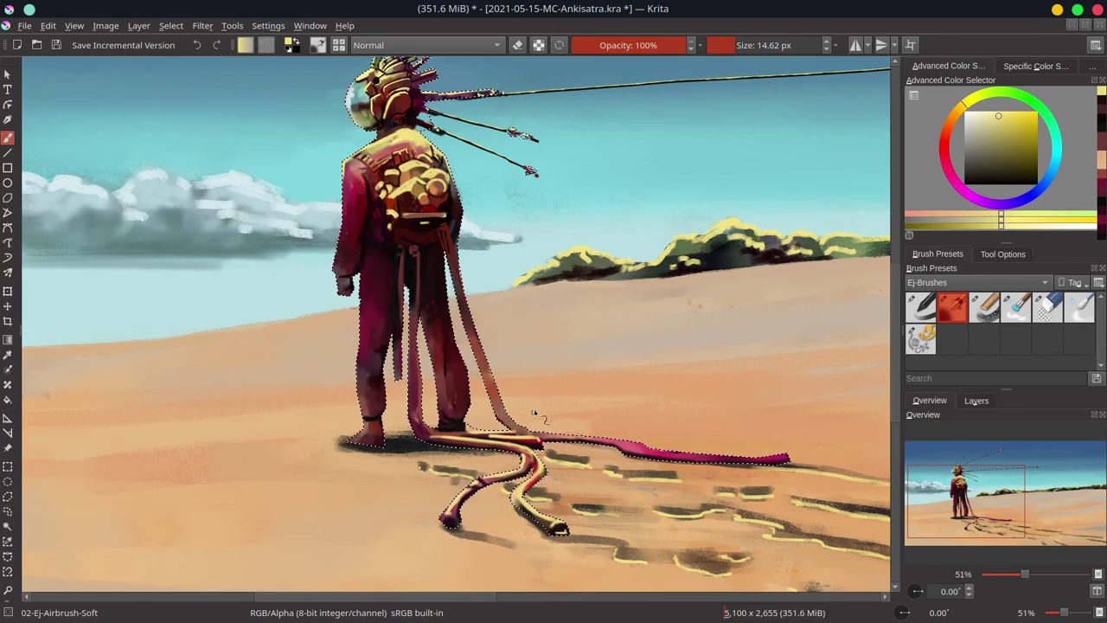
key("bracketright")
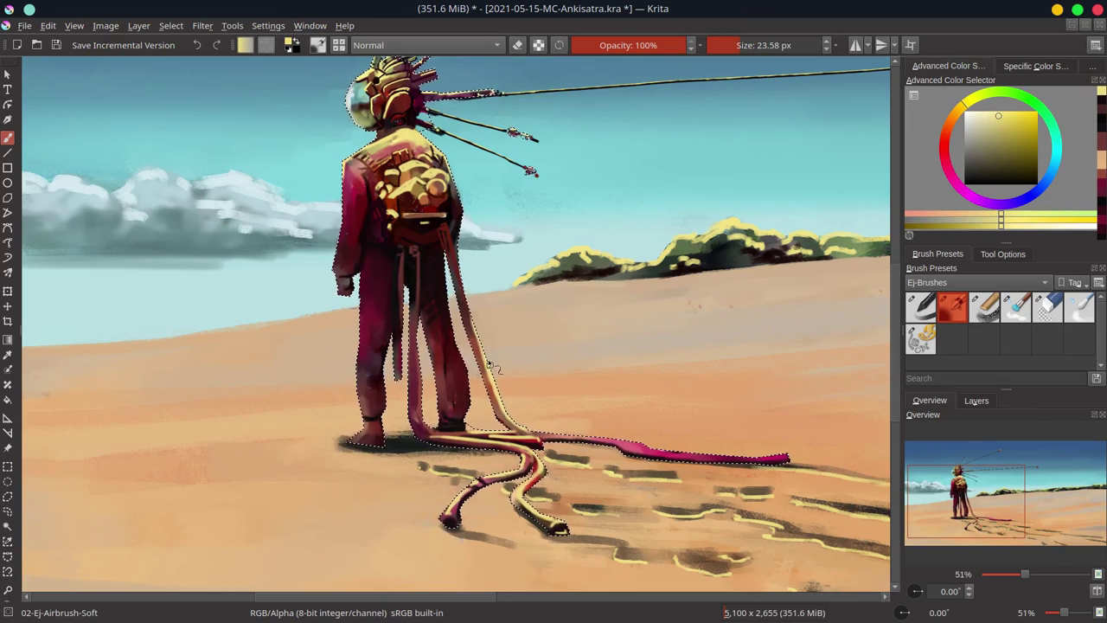
key("bracketright")
key("bracketright")
mouse_move(447, 255)
left_mouse_down()
mouse_move(635, 447)
mouse_move(786, 459)
left_mouse_up()
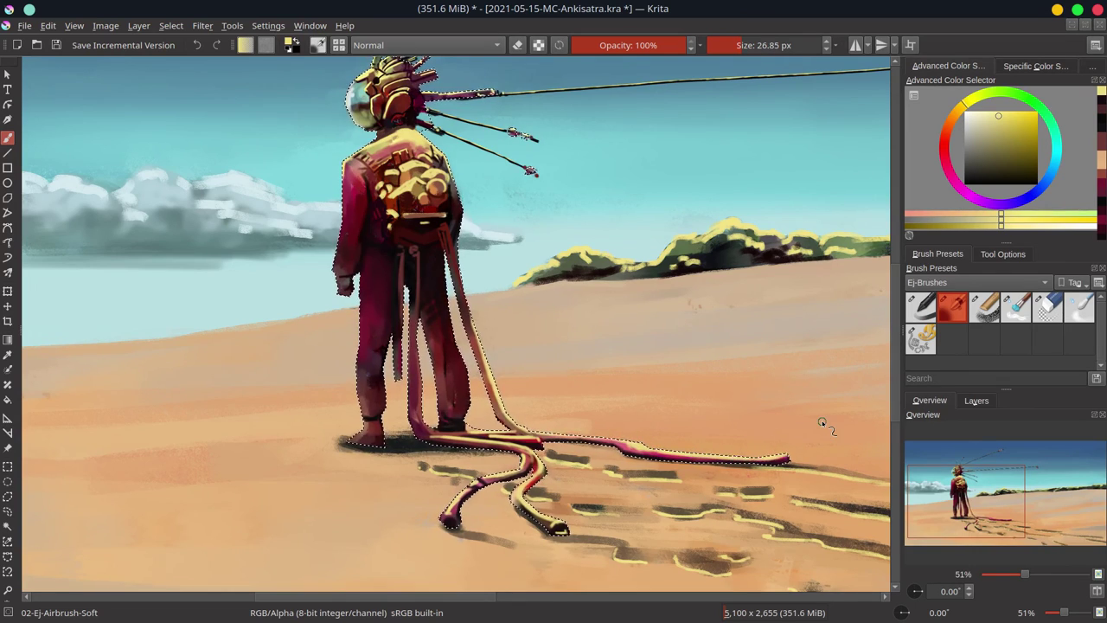
key("ctrl+s")
Deselect the outline around the figure and hoses.
left_click(171, 25)
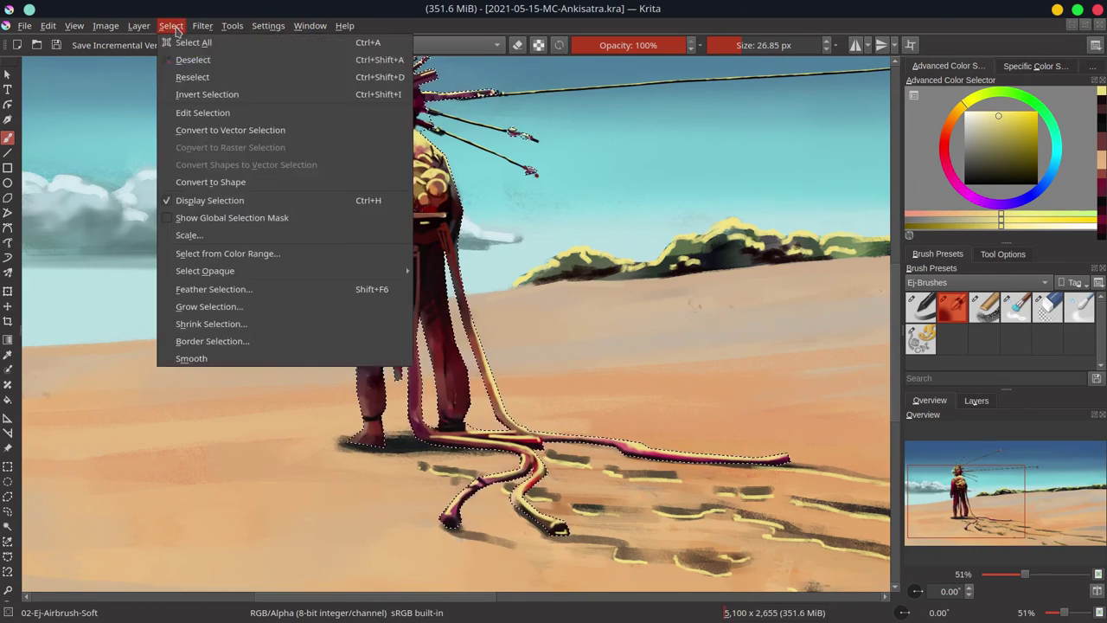
left_click(186, 57)
scroll(186, 264, "down", 3)
scroll(262, 247, "up", 3)
Sample dark and bright reds from the suit with a smaller brush, then save.
left_click(316, 234, "ctrl")
key("bracketleft")
key("bracketleft")
key("bracketleft")
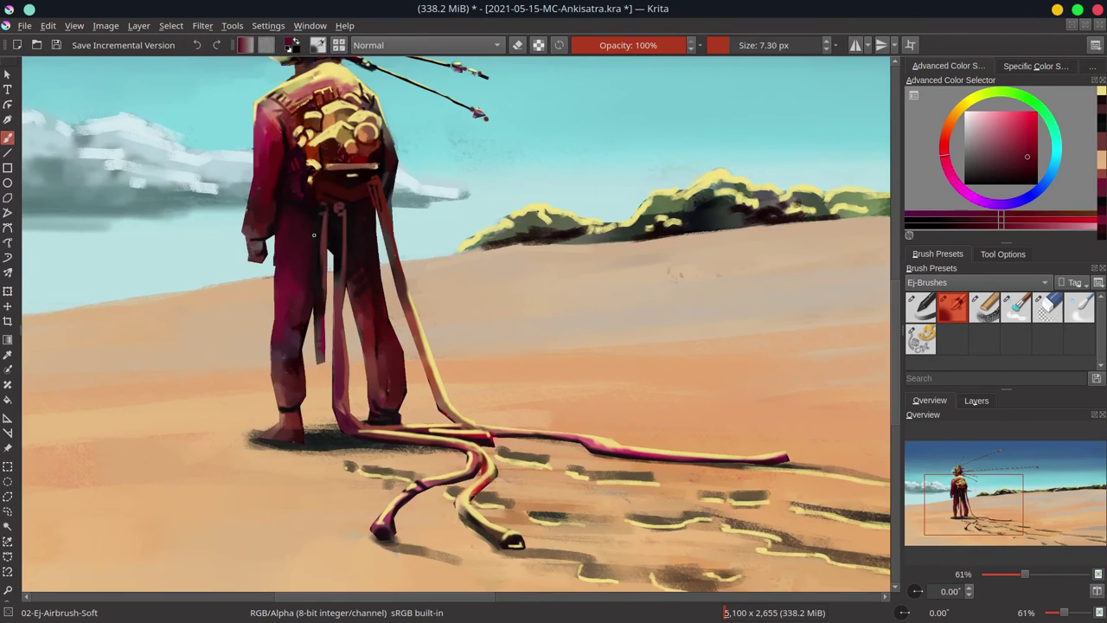
key("bracketleft")
left_click(313, 234, "ctrl")
key("bracketright")
key("bracketright")
key("bracketright")
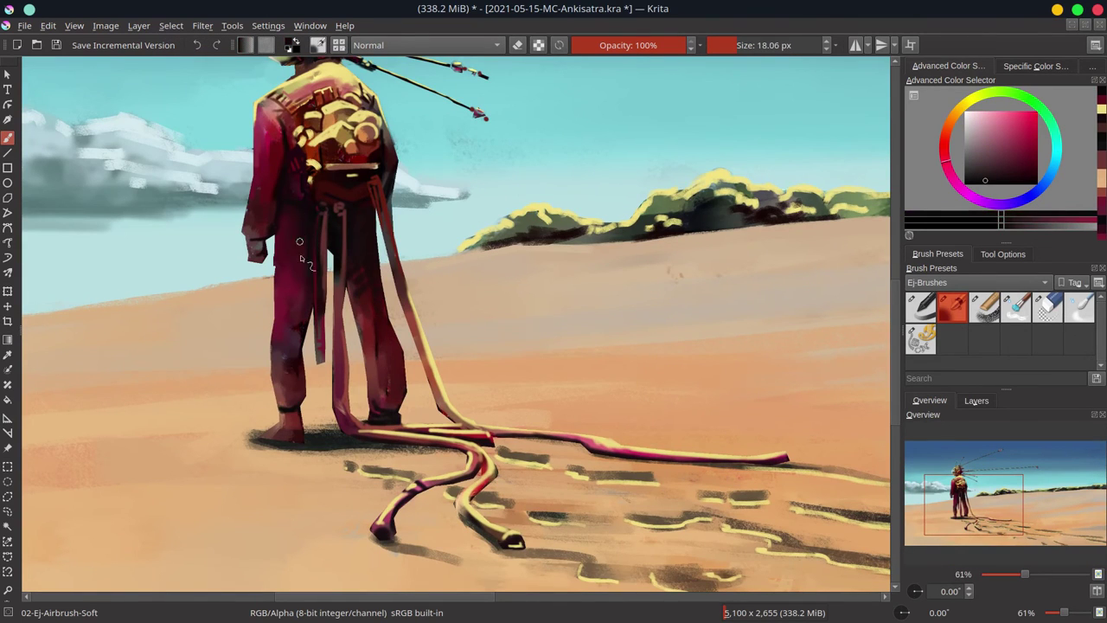
left_click(300, 241, "ctrl")
key("bracketleft")
key("bracketleft")
key("bracketleft")
scroll(374, 235, "down", 3)
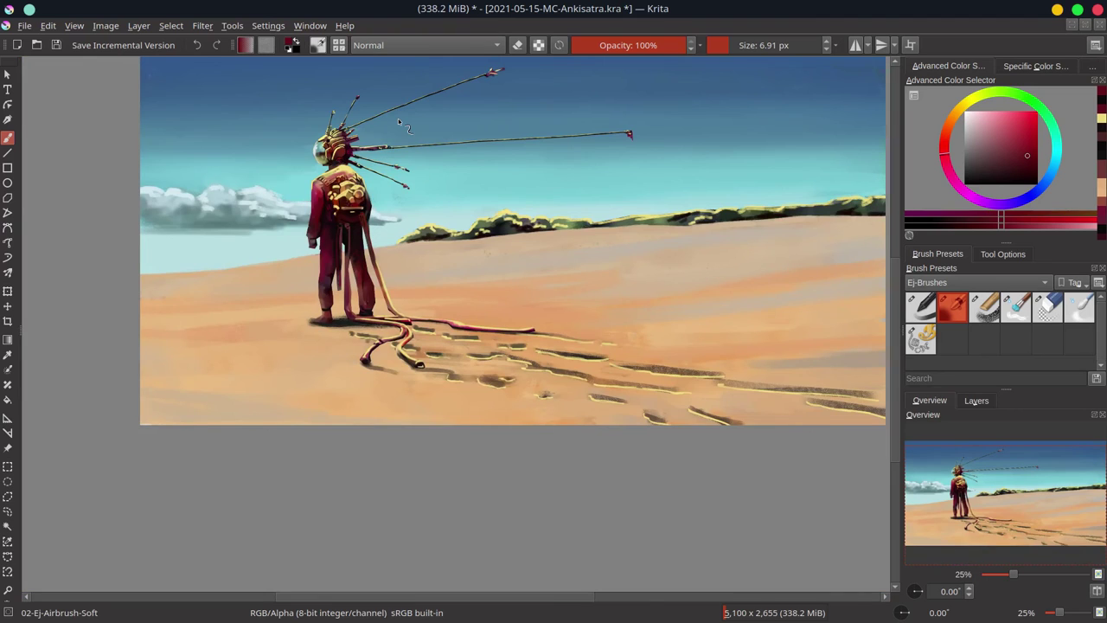
key("ctrl+s")
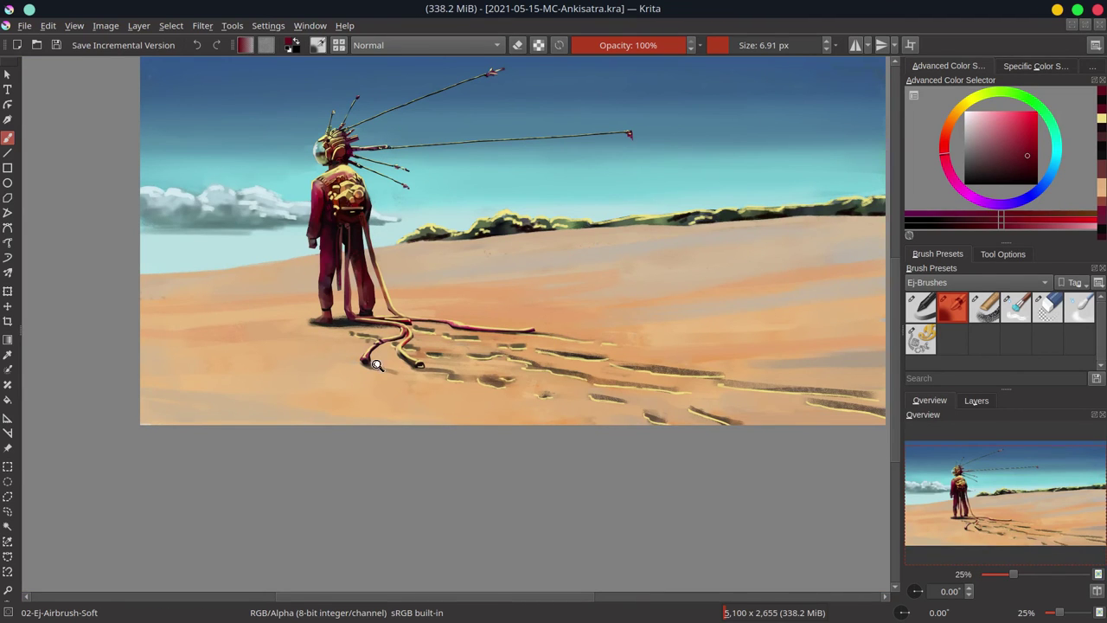
Sample a pink from the hose and save the painting again.
scroll(377, 364, "up", 3)
left_click(351, 362, "ctrl")
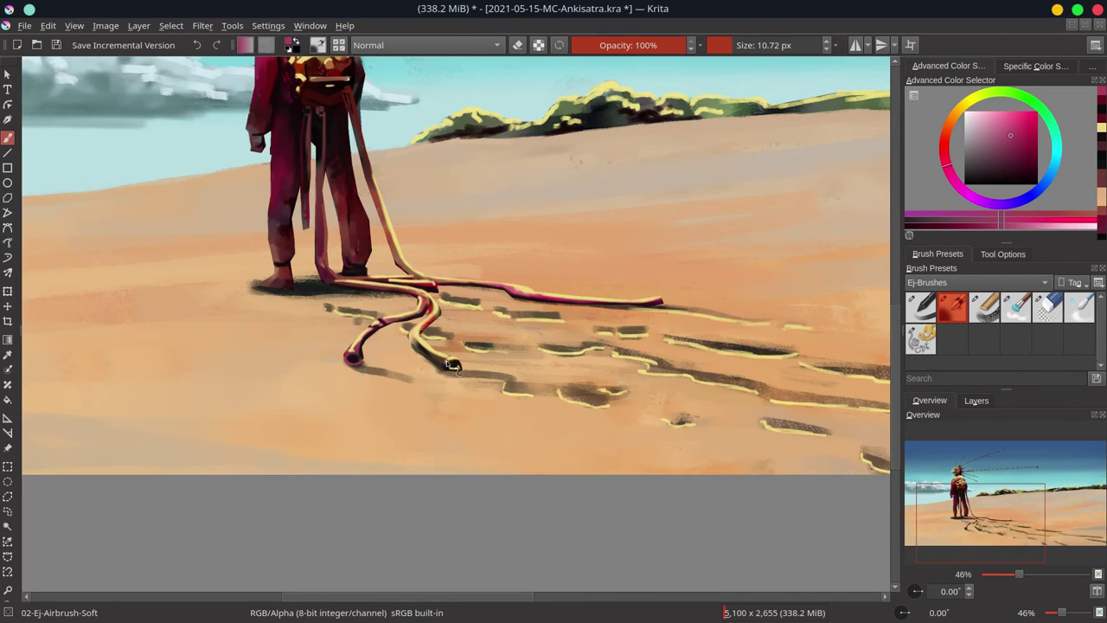
scroll(448, 372, "down", 4)
key("ctrl+s")
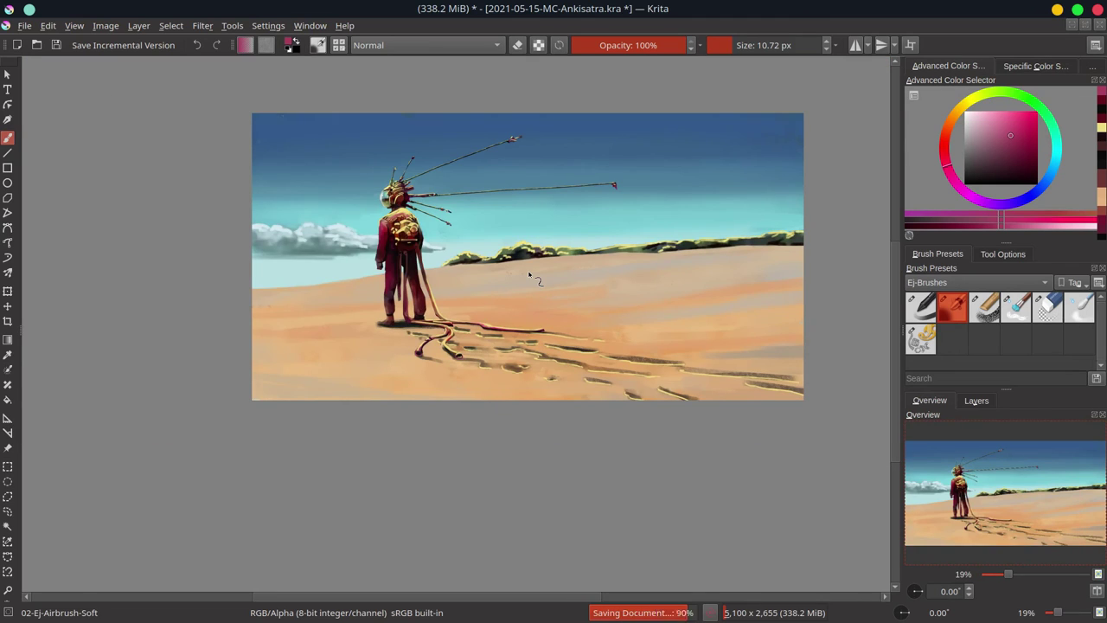
Mirror the view to check the composition and sample the dune sand colour.
left_click(1096, 592)
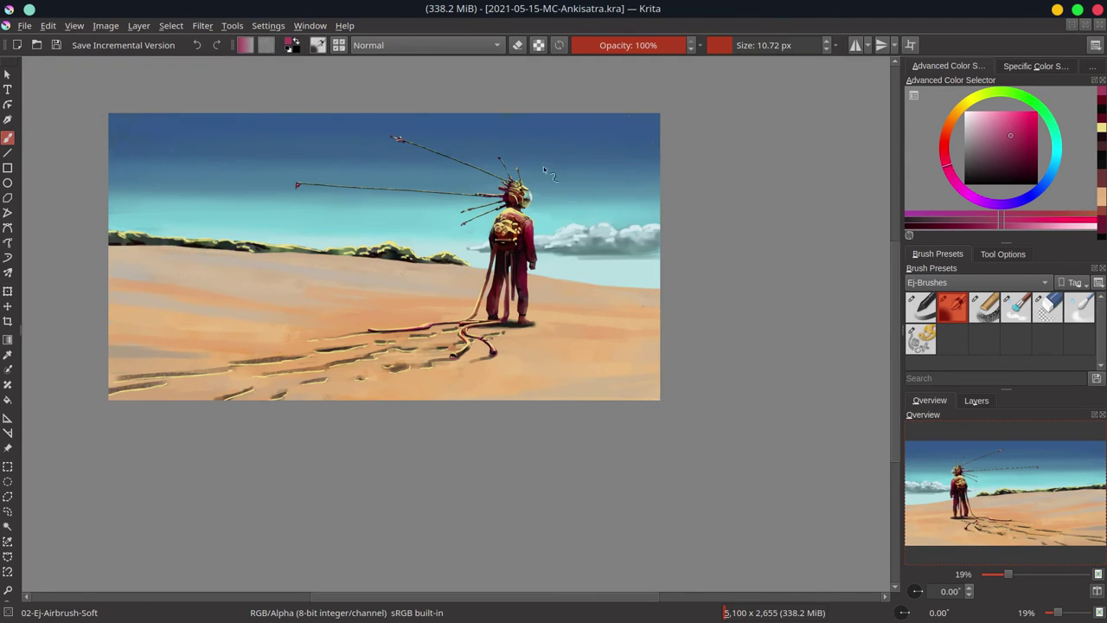
left_click(519, 285, "ctrl")
scroll(532, 333, "up", 3)
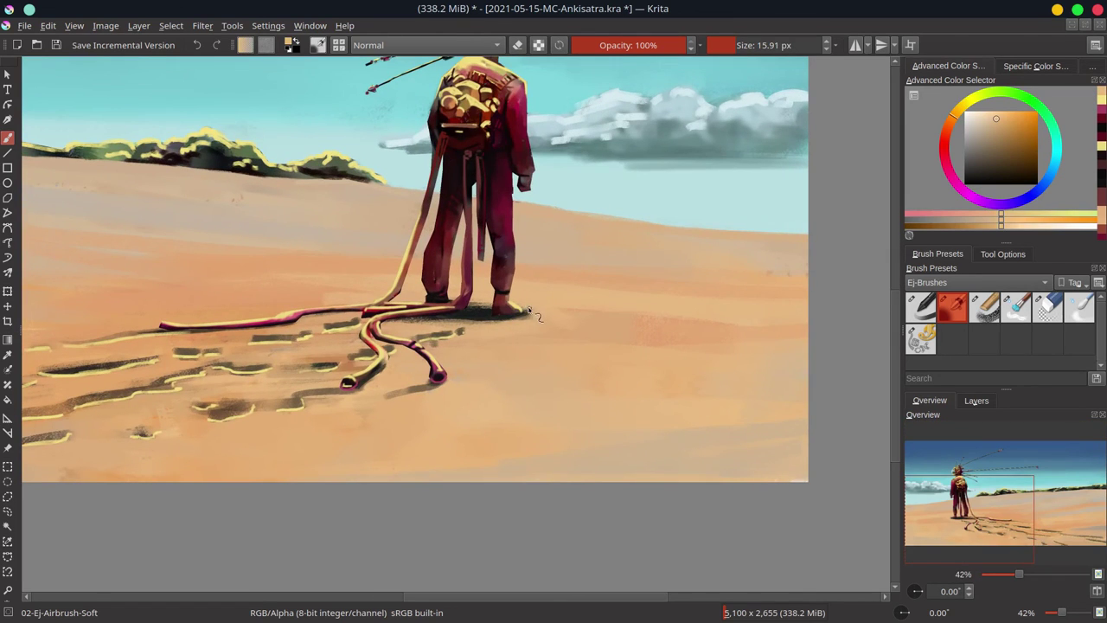
scroll(529, 313, "down", 4)
scroll(685, 186, "down", 1)
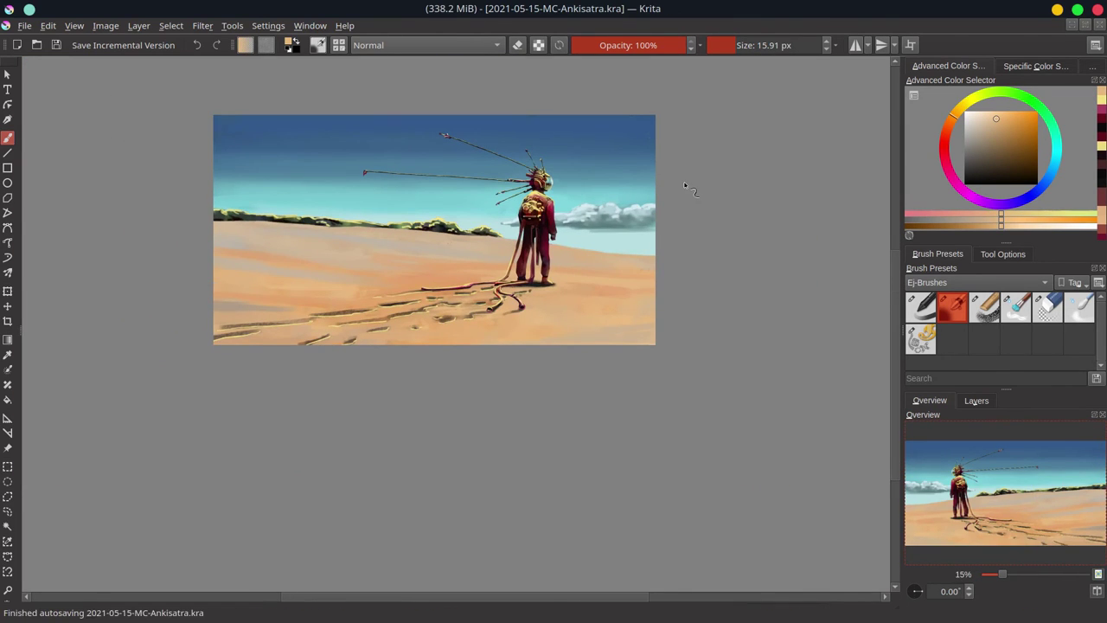
Switch to the 02-Ej-Chalk-Grainy preset, unmirror the view and save.
left_click(985, 307)
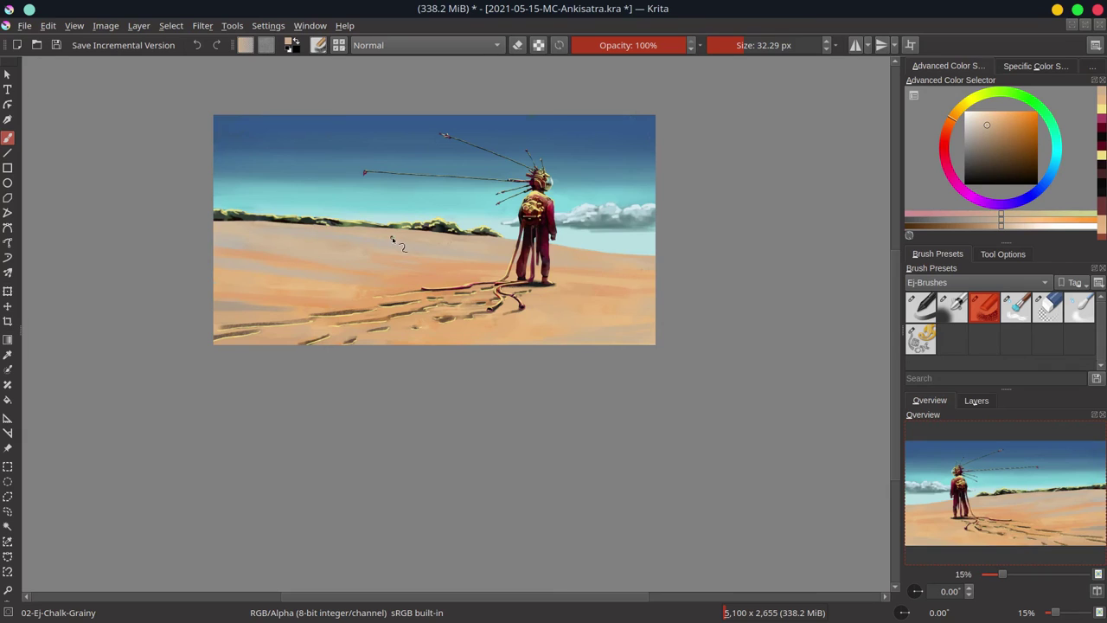
scroll(747, 227, "down", 1)
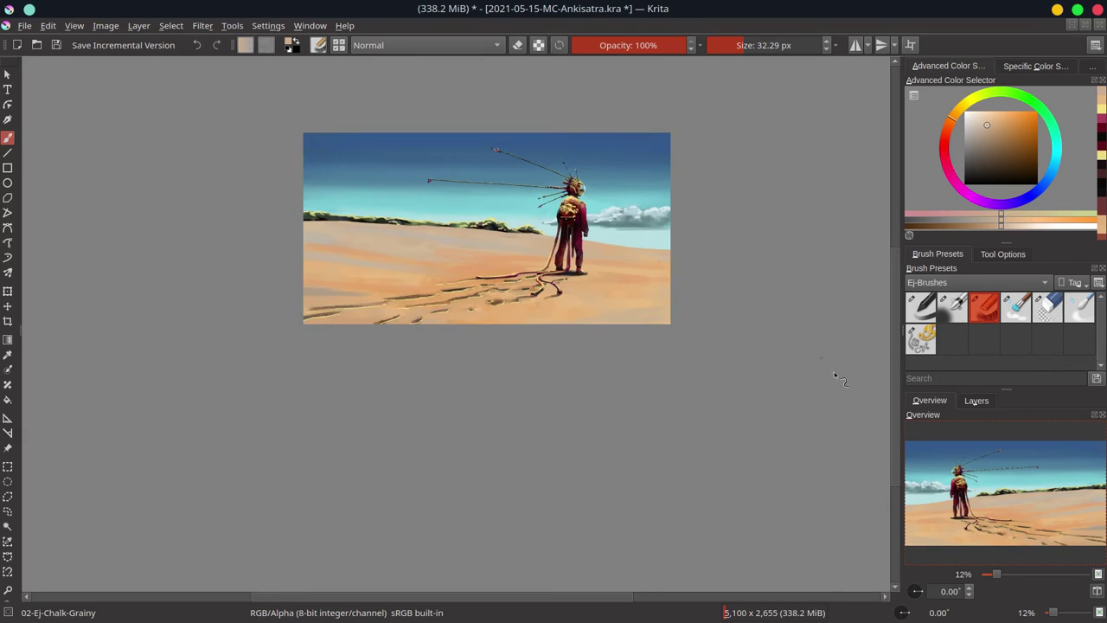
key("m")
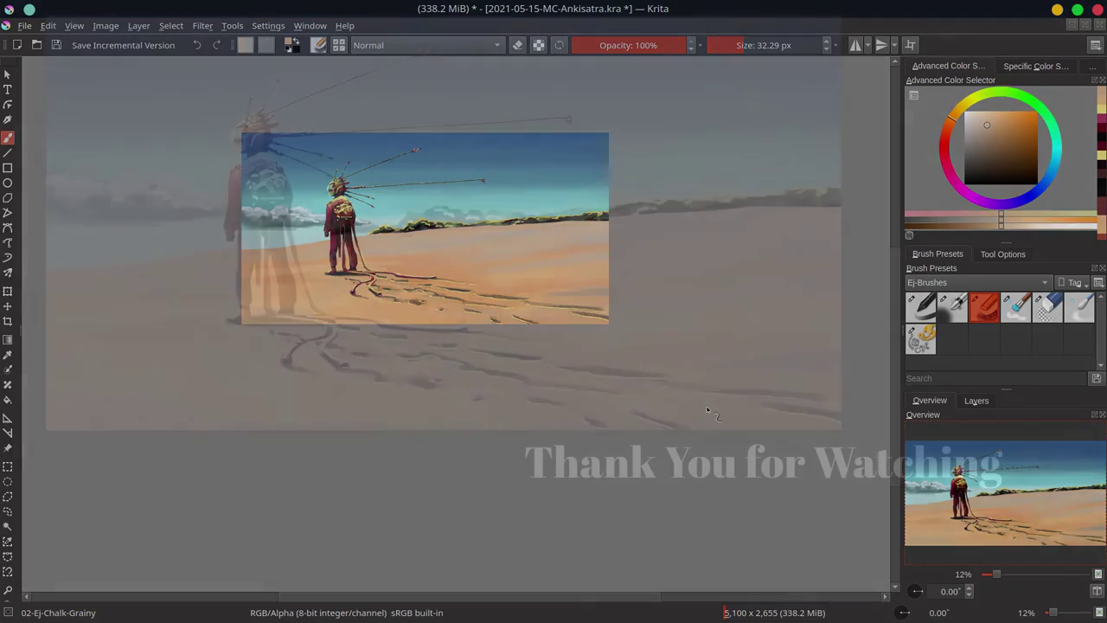
key("ctrl+s")
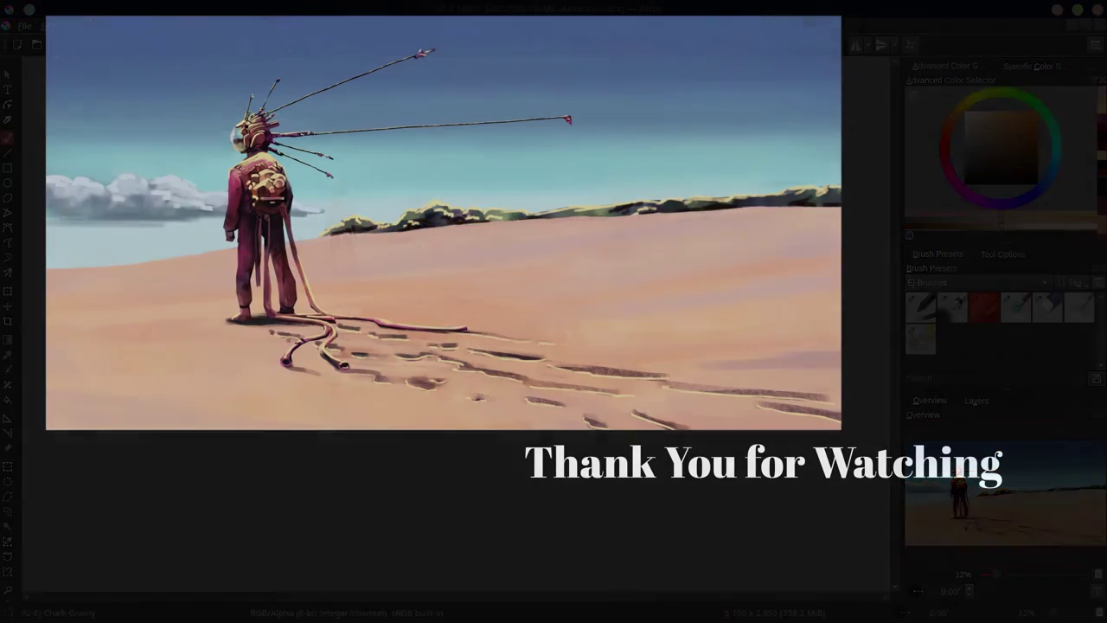